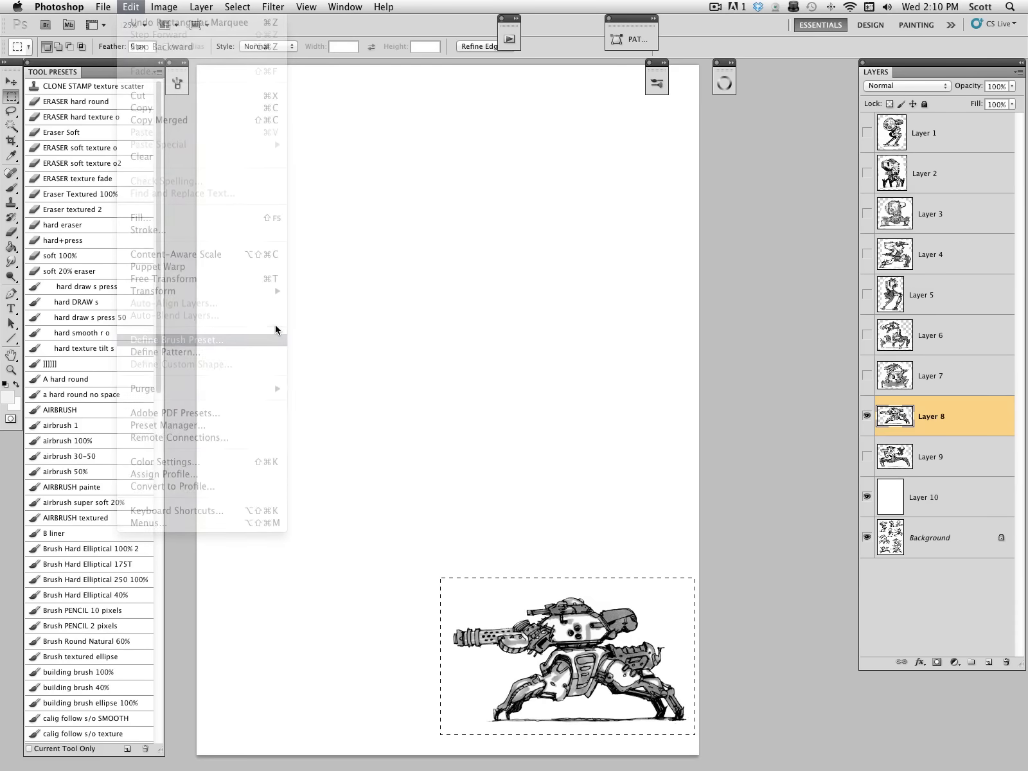
Save the Layer 8 robot's brush preset, and define another with the default name from a rectangular selection around the isolated Layer 7 robot.
{"action": "key", "text": "Return"}
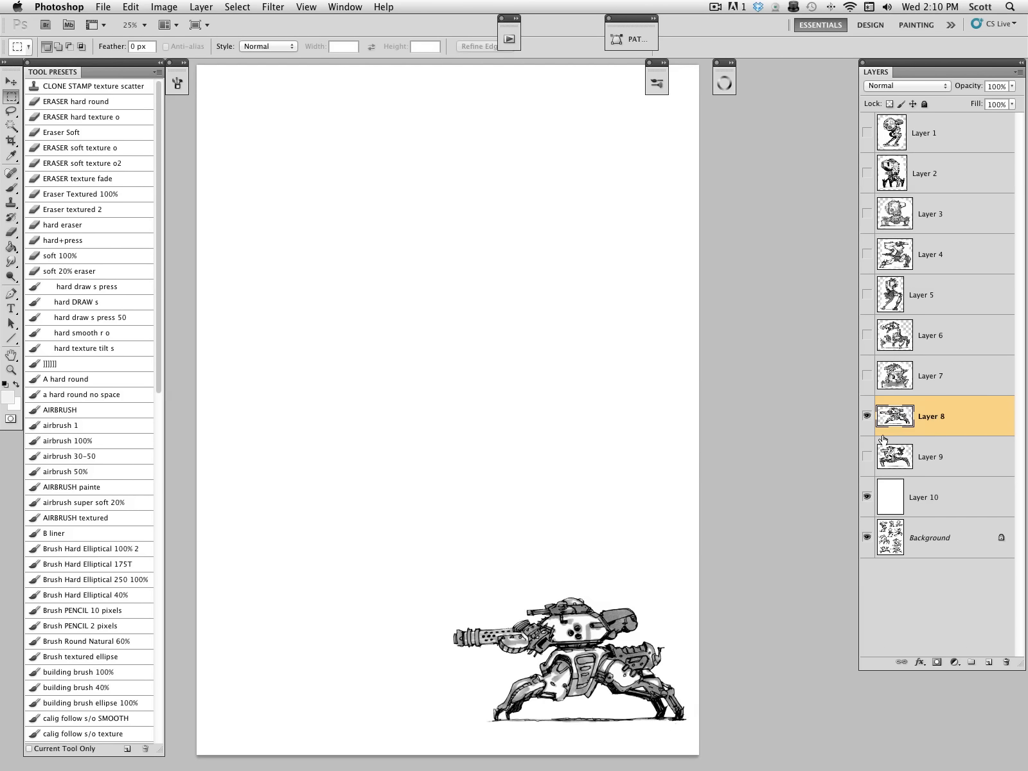
{"action": "left_click", "coordinate": [867, 416]}
{"action": "left_click", "coordinate": [867, 375]}
{"action": "left_click", "coordinate": [901, 379]}
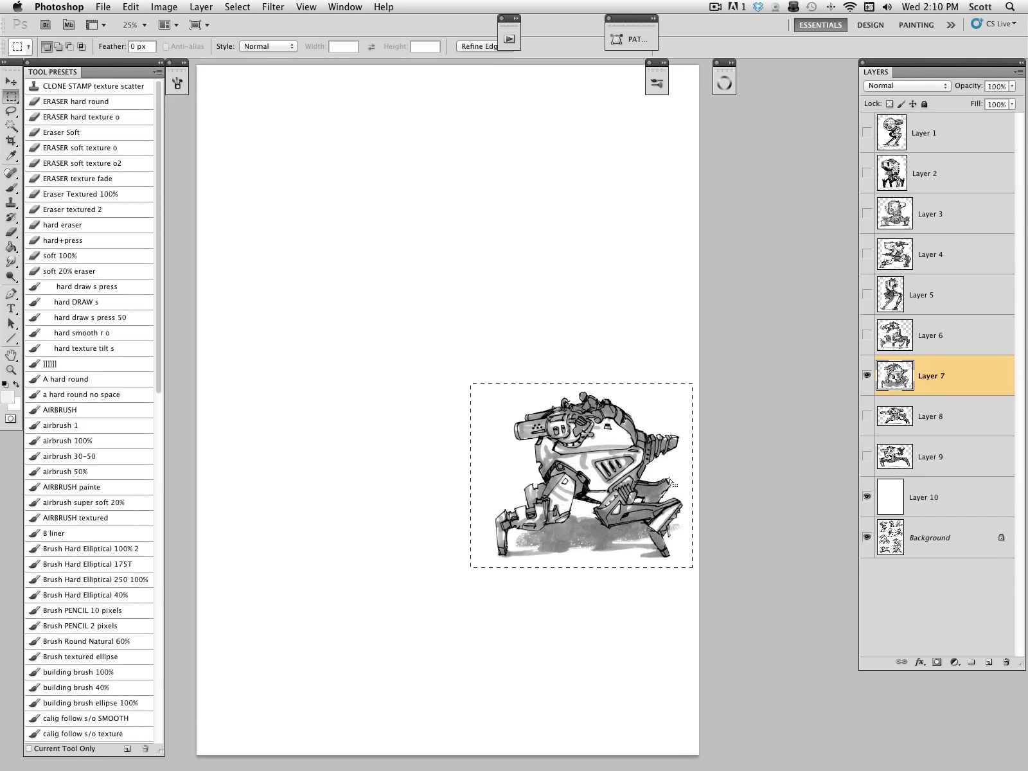
{"action": "left_click", "coordinate": [135, 9]}
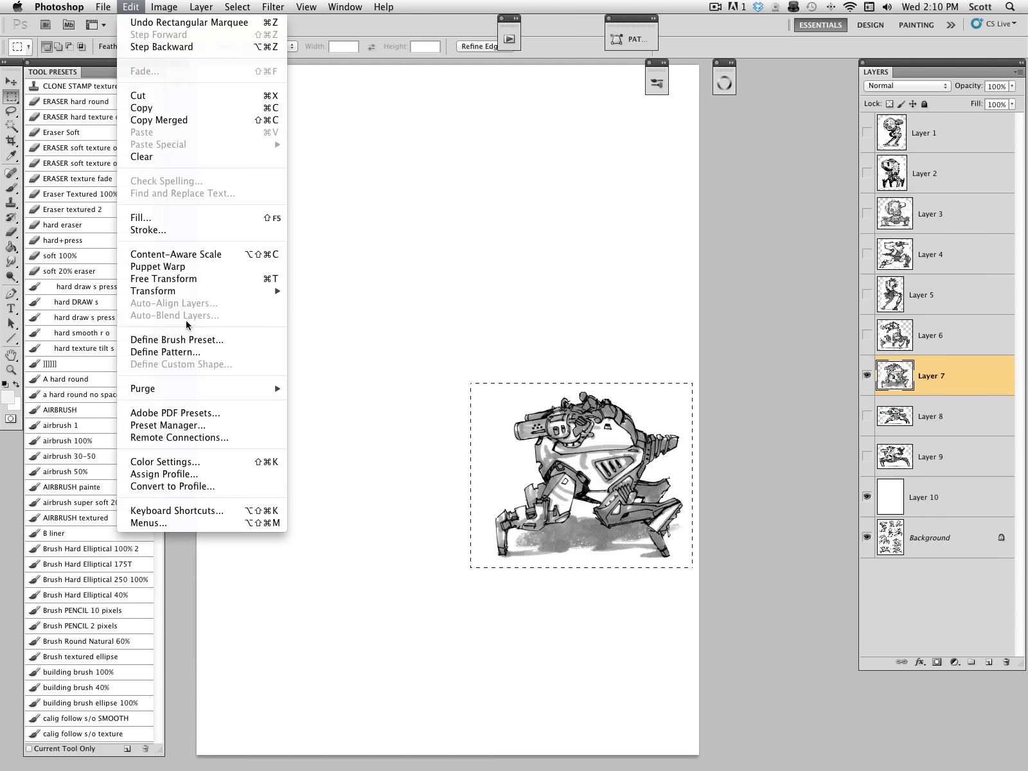
{"action": "left_click", "coordinate": [193, 339]}
{"action": "left_click", "coordinate": [656, 365]}
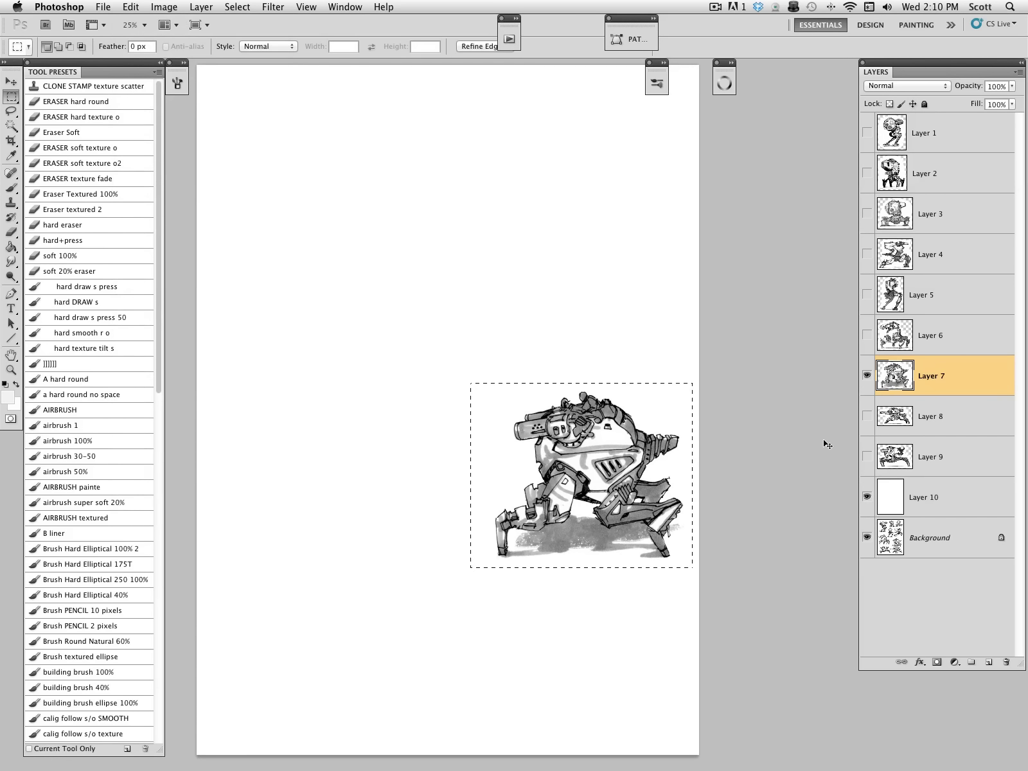
Show Layer 6 in place of Layer 7 and define its marquee-selected robot as a brush preset with the default name.
{"action": "left_click", "coordinate": [867, 375]}
{"action": "left_click", "coordinate": [867, 335]}
{"action": "left_click", "coordinate": [895, 335]}
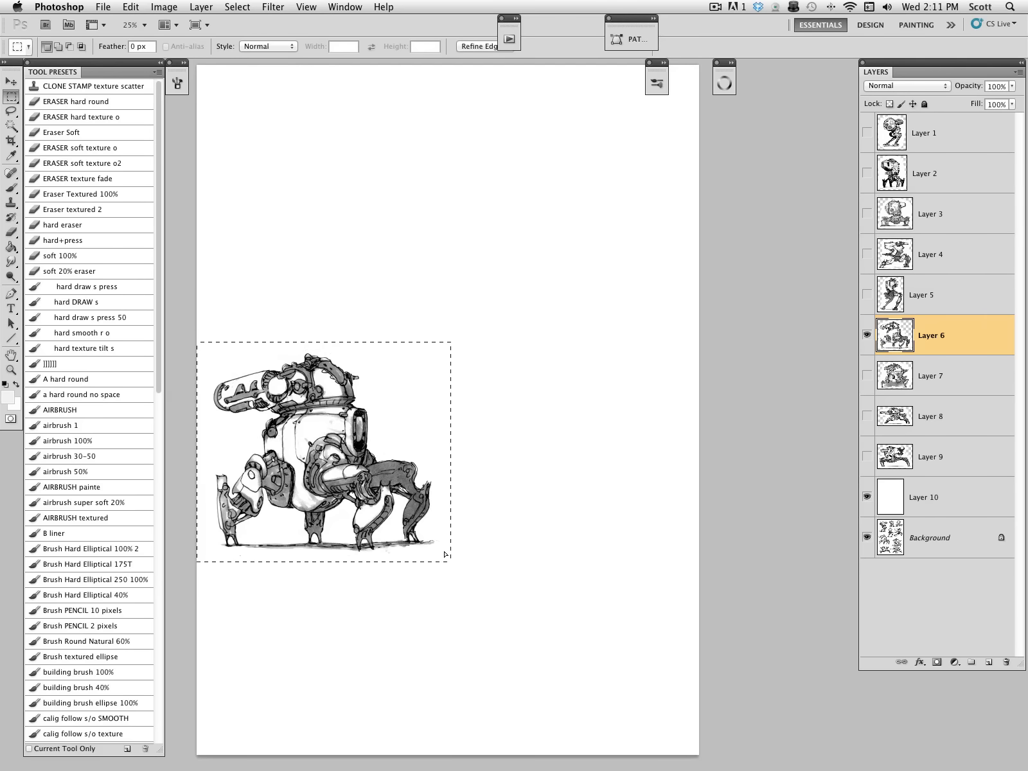
{"action": "left_click", "coordinate": [132, 8]}
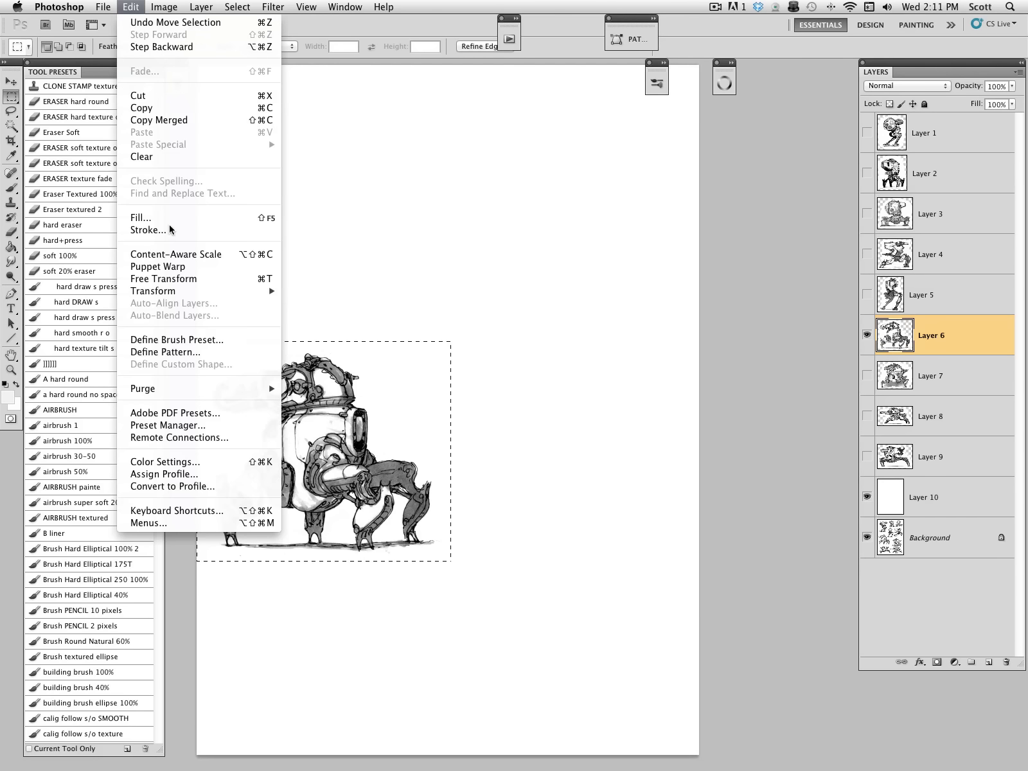
{"action": "left_click", "coordinate": [193, 339]}
{"action": "left_click", "coordinate": [669, 368]}
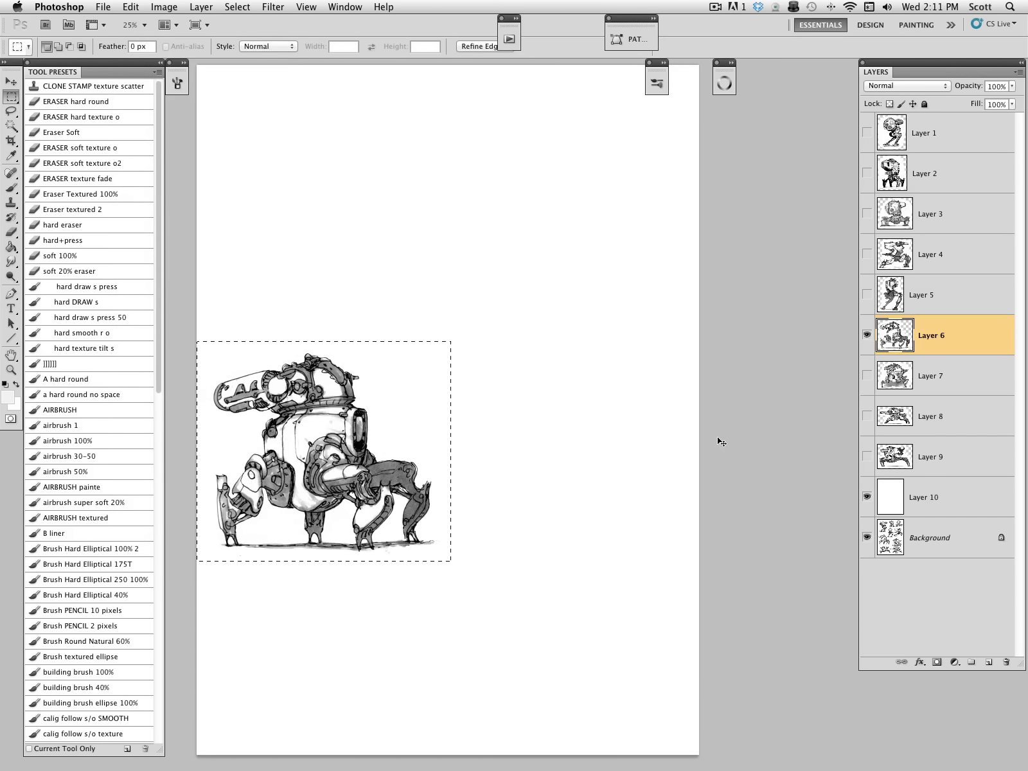
Show Layer 5 in place of Layer 6 and define its marquee-selected robot as a brush preset with the default name.
{"action": "left_click", "coordinate": [867, 335]}
{"action": "left_click", "coordinate": [867, 295]}
{"action": "left_click", "coordinate": [895, 294]}
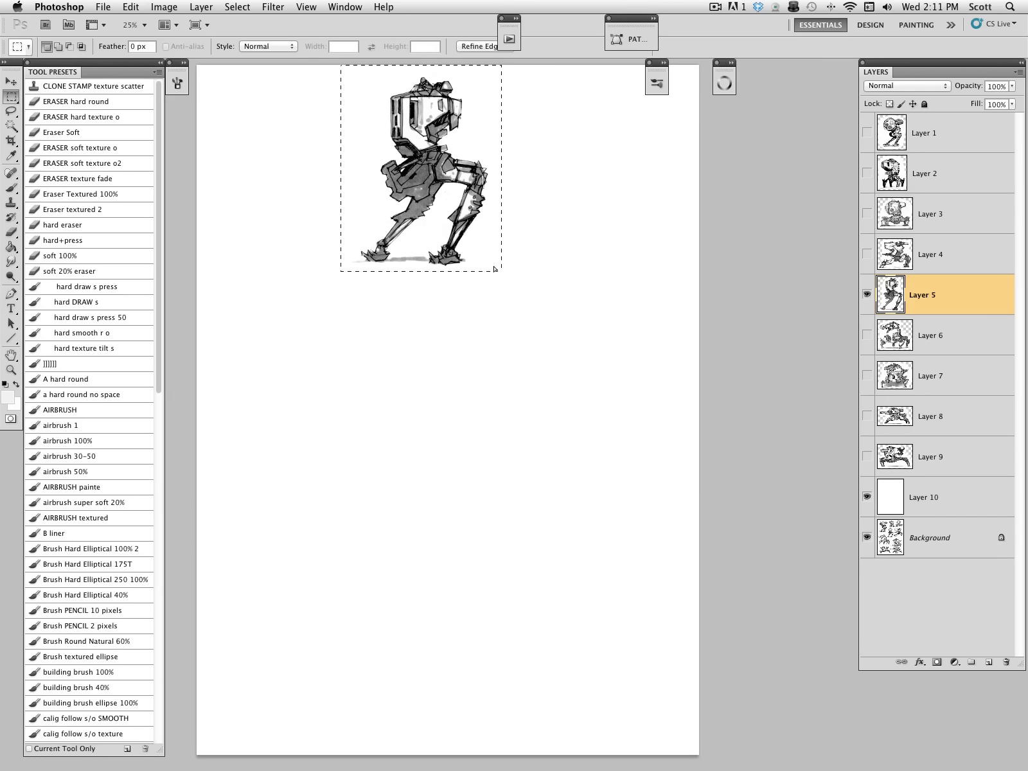
{"action": "left_click", "coordinate": [134, 7]}
{"action": "left_click", "coordinate": [213, 340]}
{"action": "left_click", "coordinate": [668, 365]}
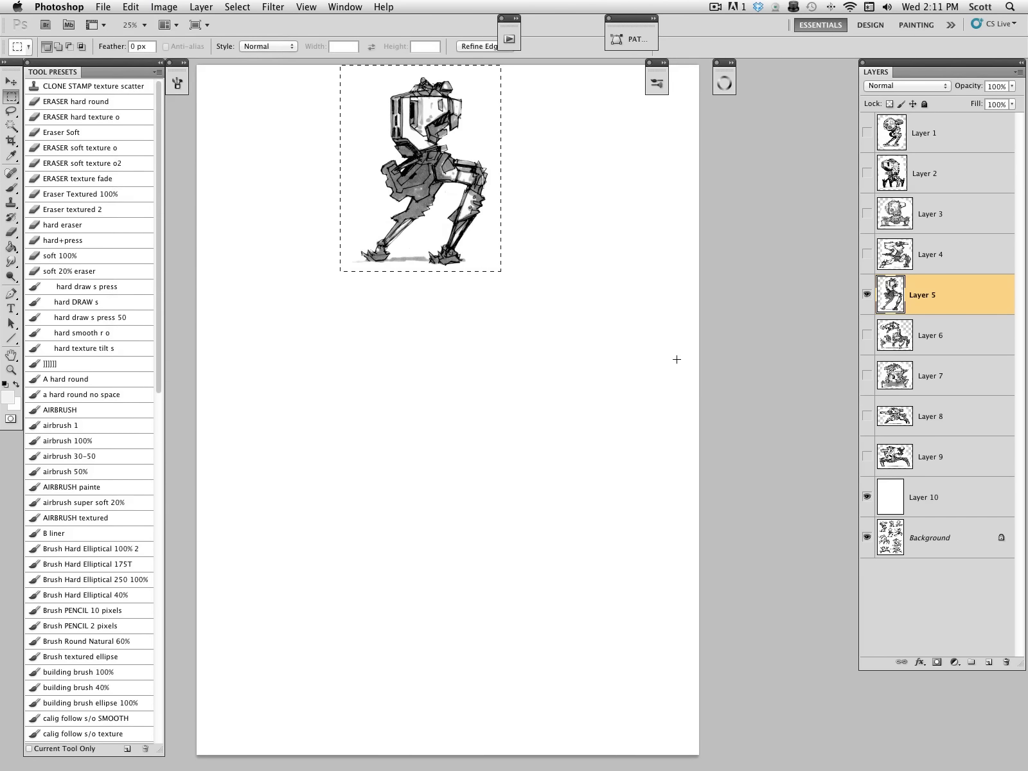
Show Layer 4 in place of Layer 5 and define its marquee-selected robot as a brush preset with the default name.
{"action": "left_click", "coordinate": [867, 295]}
{"action": "left_click", "coordinate": [867, 255]}
{"action": "left_click", "coordinate": [895, 255]}
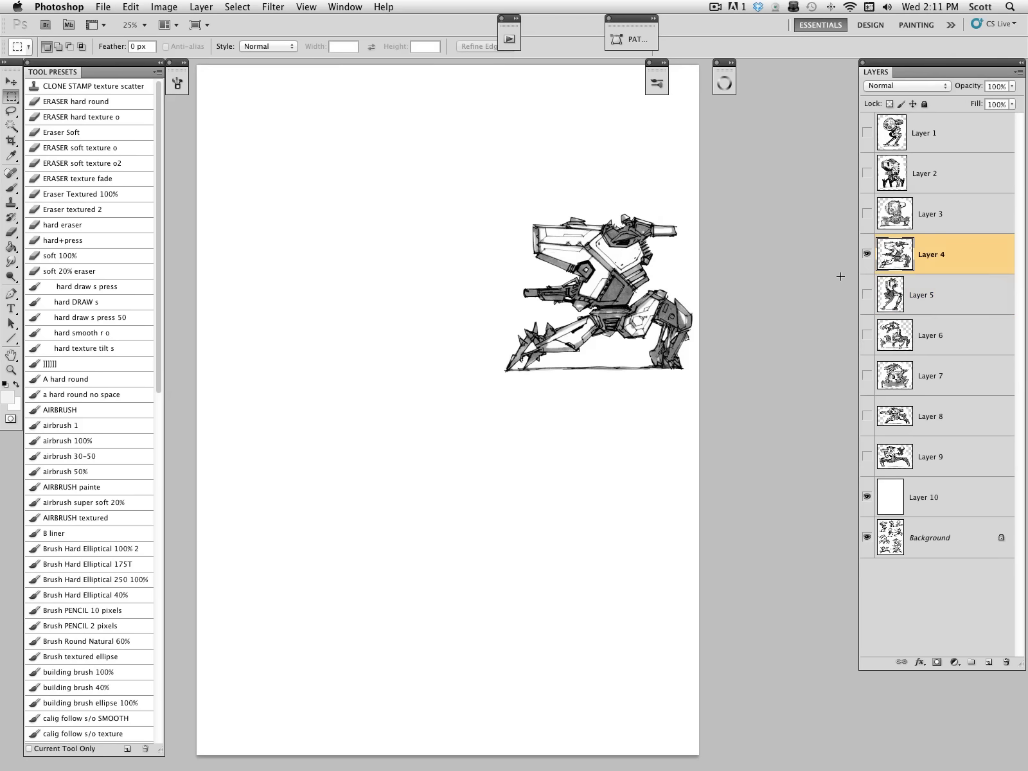
{"action": "left_click_drag", "start_coordinate": [581, 364], "coordinate": [698, 381]}
{"action": "left_click", "coordinate": [135, 13]}
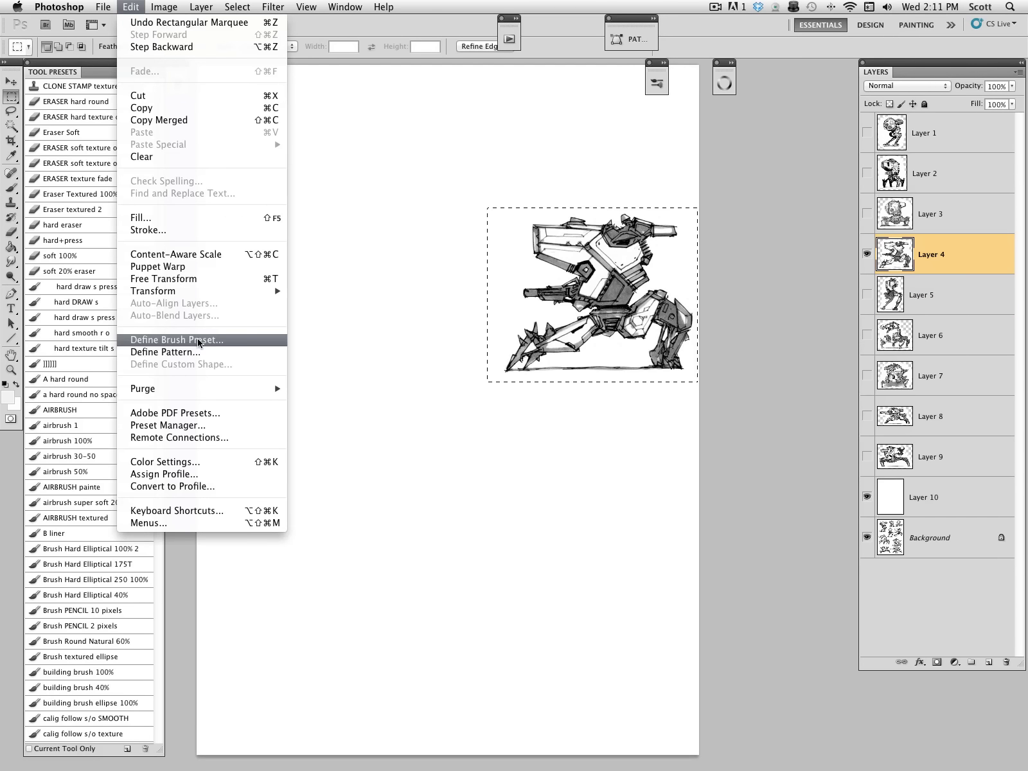
{"action": "left_click", "coordinate": [235, 341]}
{"action": "left_click", "coordinate": [657, 367]}
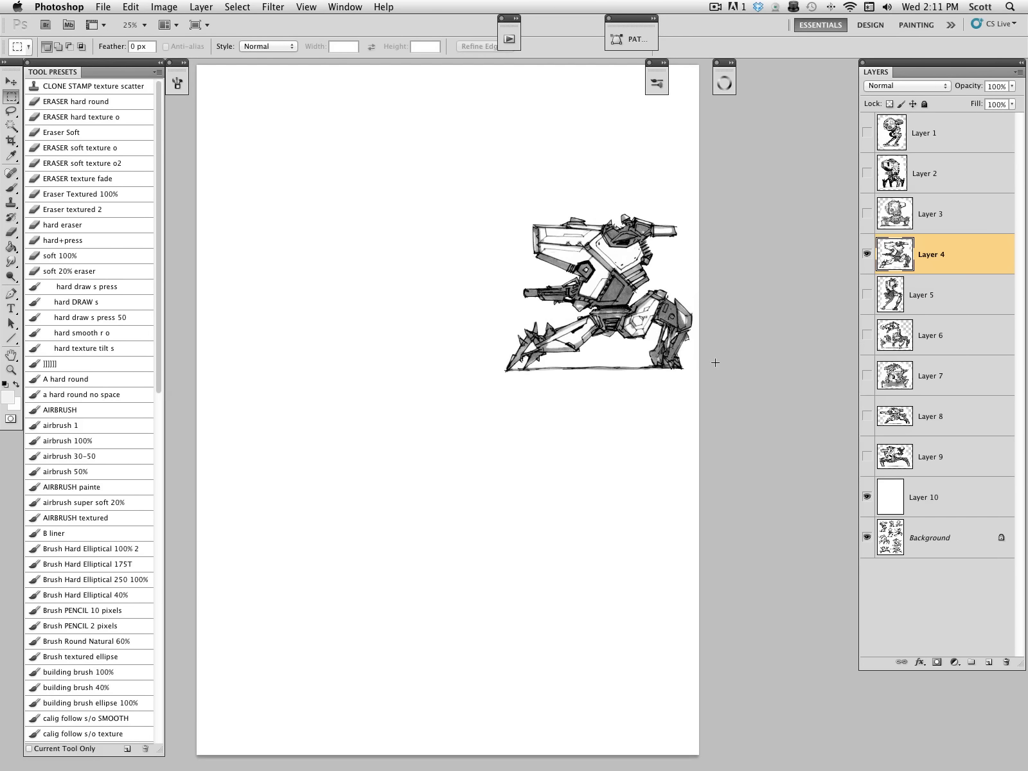
Show Layer 3 in place of Layer 4 and define its marquee-selected robot as a brush preset with the default name.
{"action": "left_click", "coordinate": [868, 254]}
{"action": "left_click", "coordinate": [868, 214]}
{"action": "left_click", "coordinate": [897, 215]}
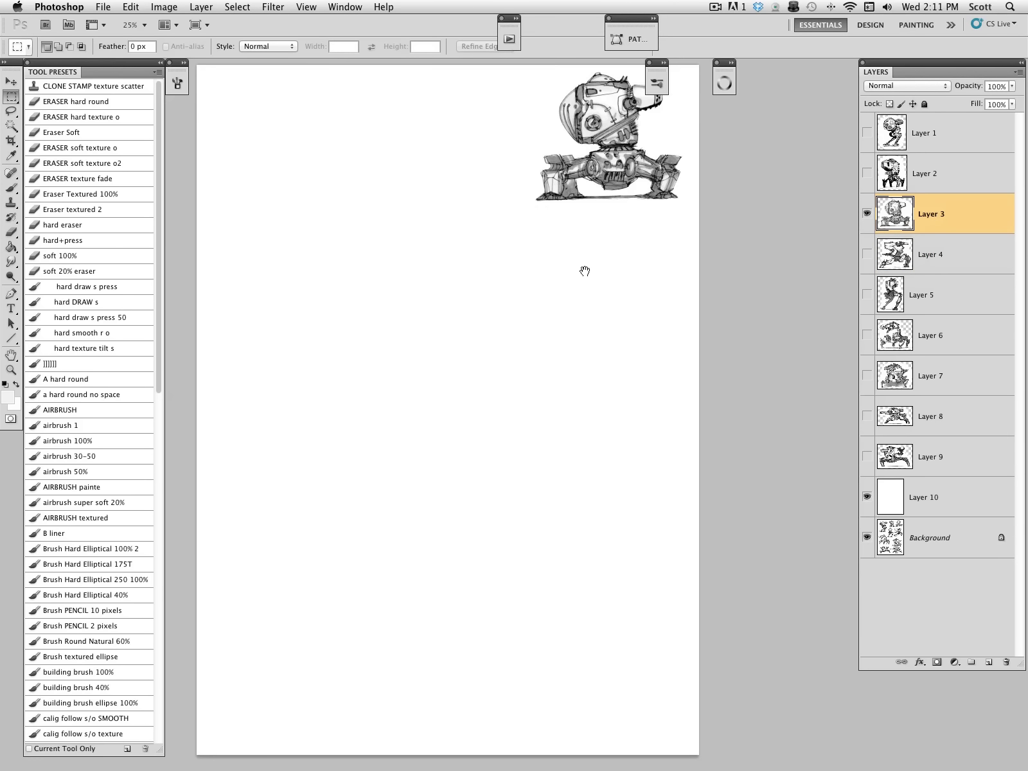
{"action": "left_click_drag", "start_coordinate": [584, 272], "coordinate": [592, 335]}
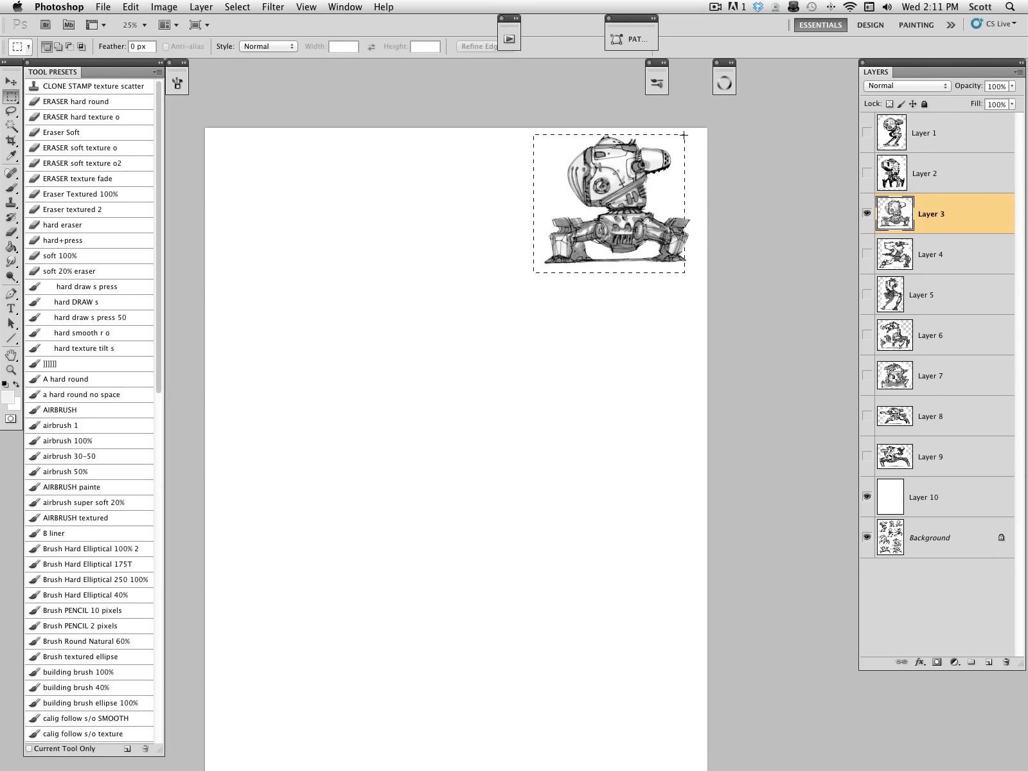
{"action": "left_click_drag", "start_coordinate": [699, 131], "coordinate": [699, 132]}
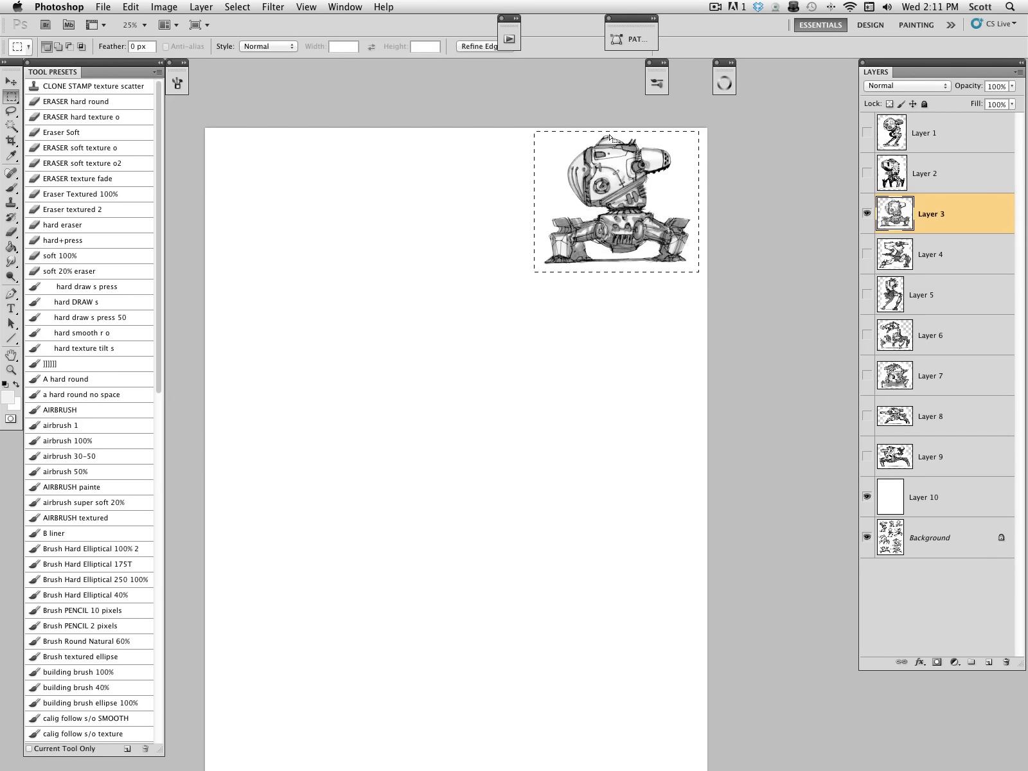
{"action": "left_click", "coordinate": [131, 7]}
{"action": "left_click", "coordinate": [211, 337]}
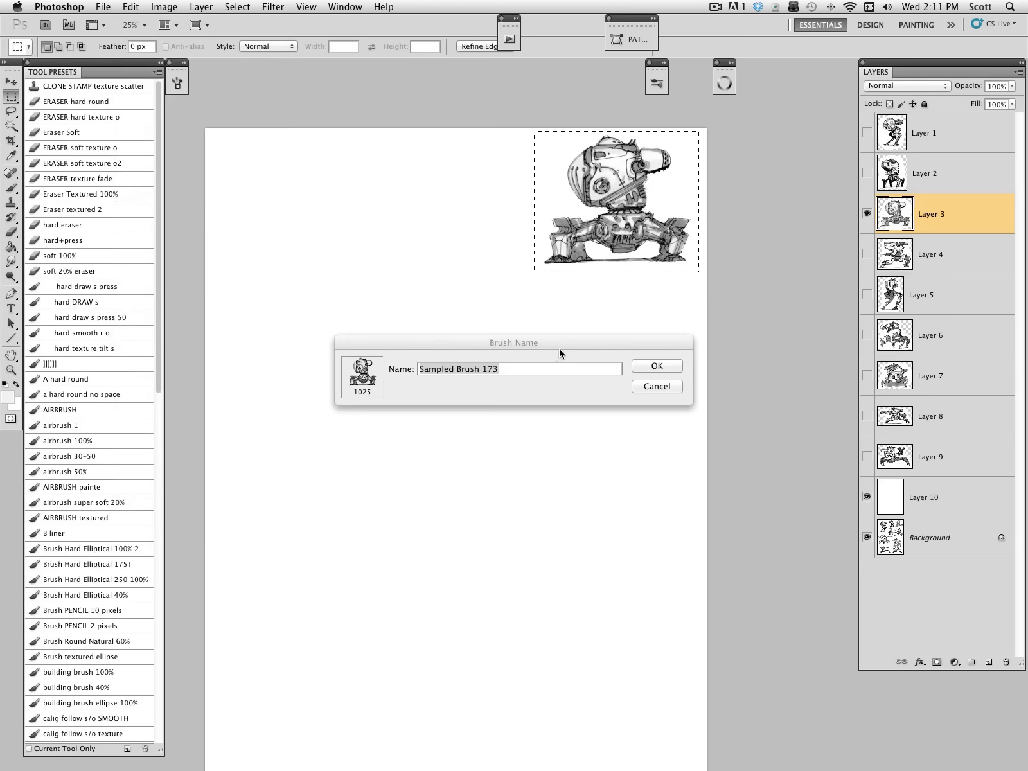
{"action": "left_click", "coordinate": [669, 370]}
Show Layer 2 in place of Layer 3 and define its marquee-selected robot as a brush preset with the default name.
{"action": "left_click", "coordinate": [868, 213]}
{"action": "left_click", "coordinate": [868, 173]}
{"action": "left_click", "coordinate": [891, 178]}
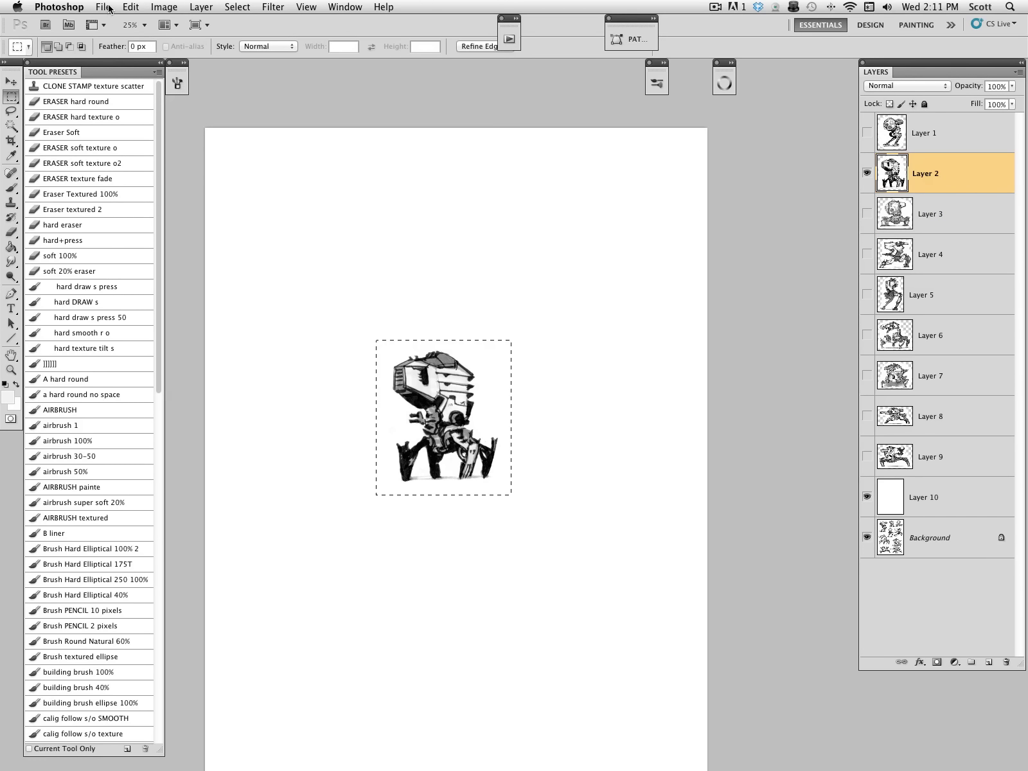
{"action": "left_click", "coordinate": [131, 7]}
{"action": "left_click", "coordinate": [209, 338]}
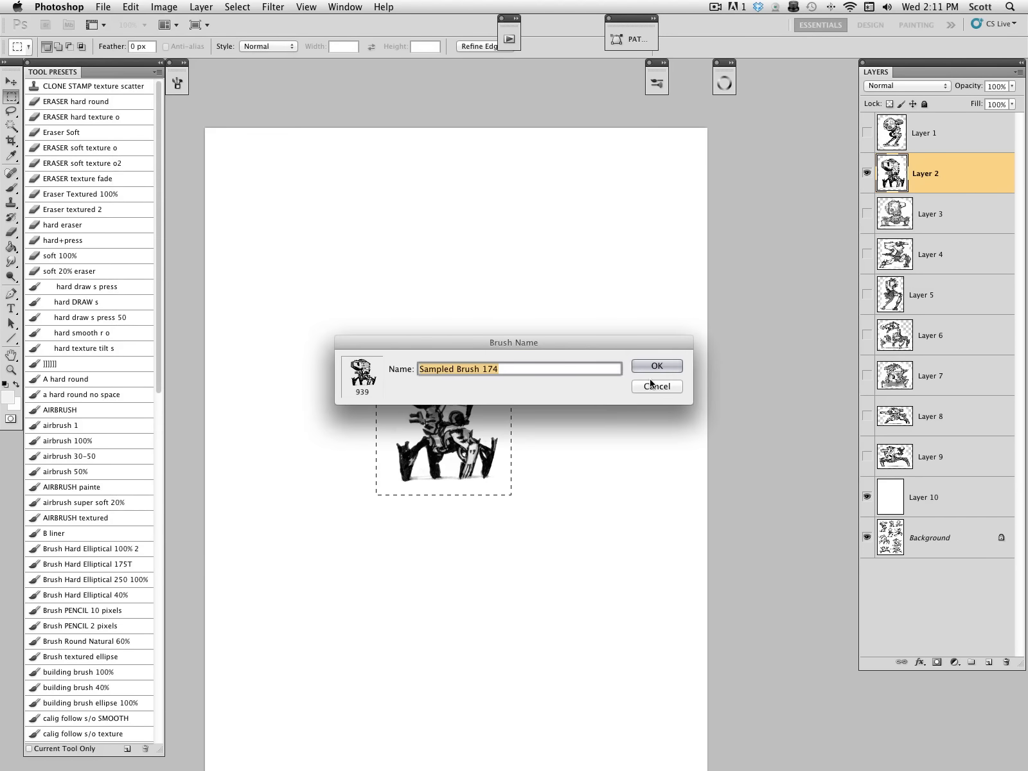
{"action": "left_click", "coordinate": [657, 366]}
Show Layer 1 in place of Layer 2 and define its marquee-selected robot as a brush preset with the default name.
{"action": "left_click", "coordinate": [867, 172]}
{"action": "left_click", "coordinate": [867, 132]}
{"action": "left_click", "coordinate": [900, 133]}
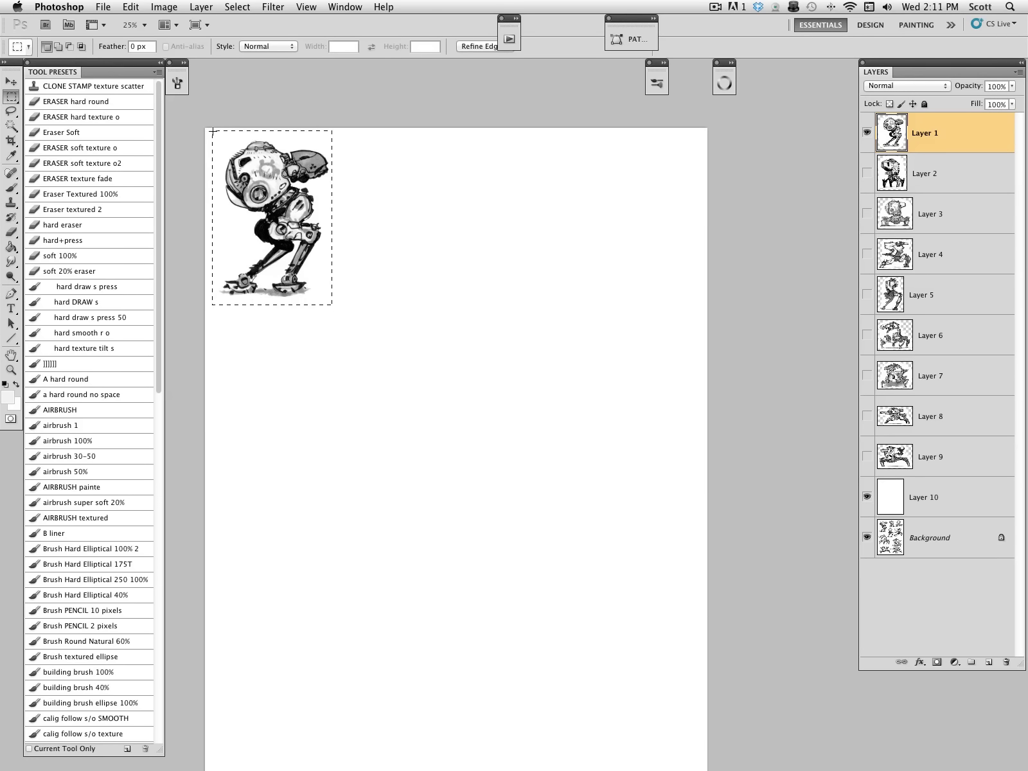
{"action": "left_click", "coordinate": [129, 7]}
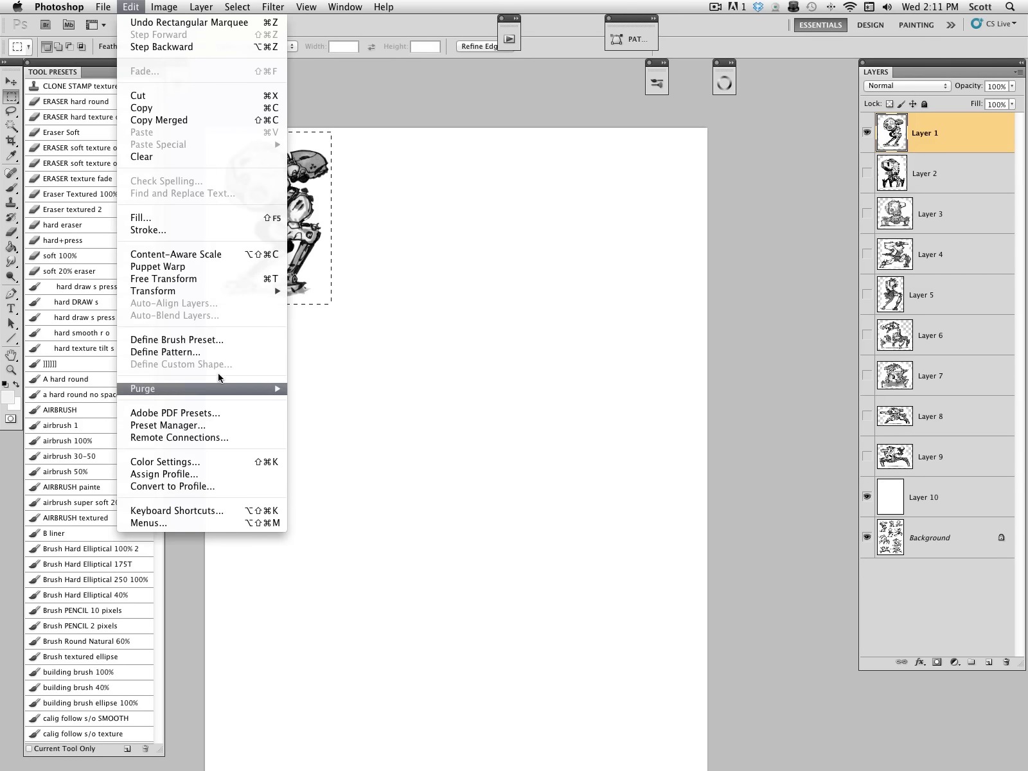
{"action": "left_click", "coordinate": [247, 338]}
{"action": "left_click", "coordinate": [653, 367]}
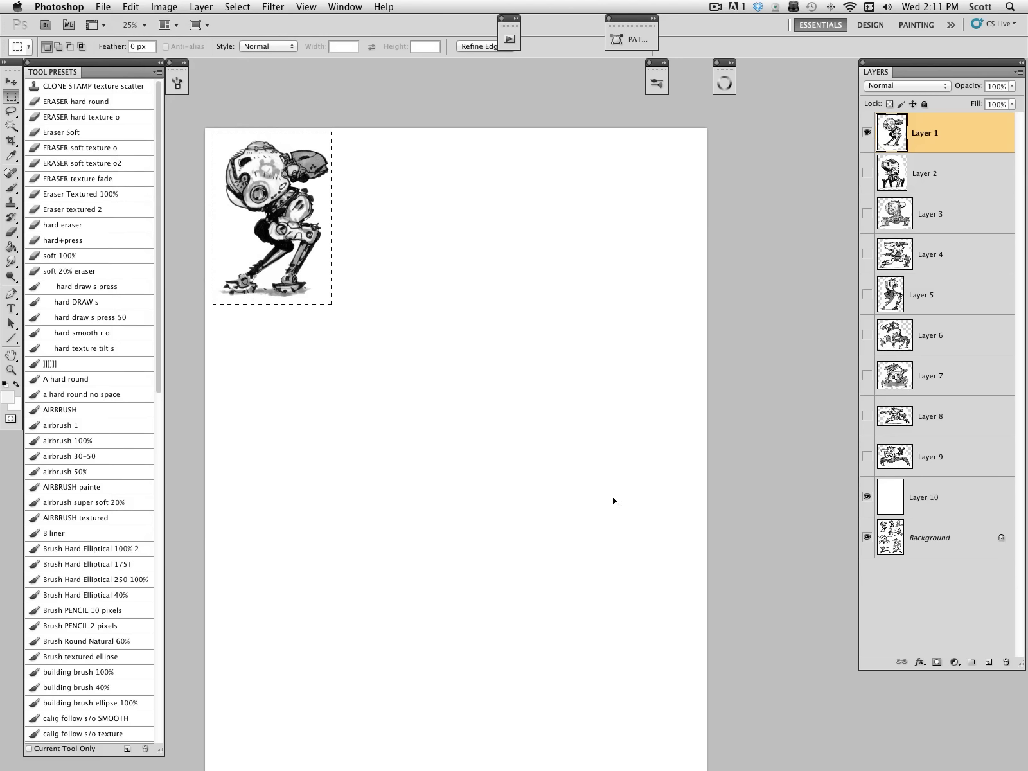
Deselect the selection, hide Layer 1 and add a new empty layer above it.
{"action": "key", "text": "super+d"}
{"action": "left_click_drag", "start_coordinate": [706, 470], "coordinate": [759, 411]}
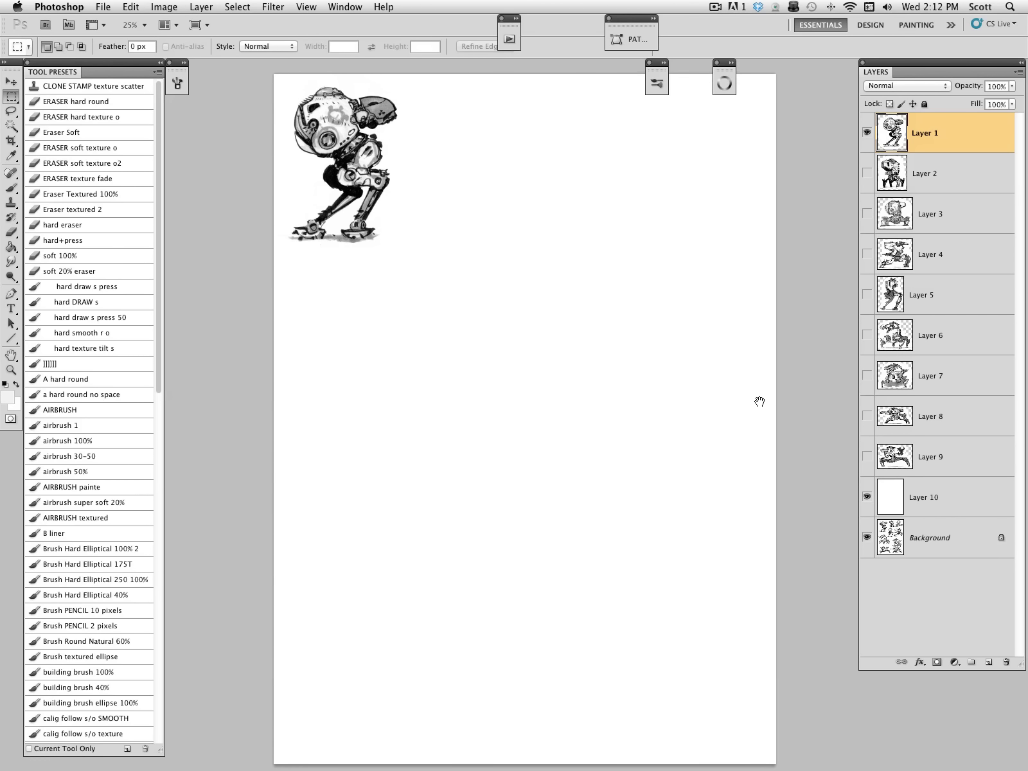
{"action": "left_click", "coordinate": [867, 131]}
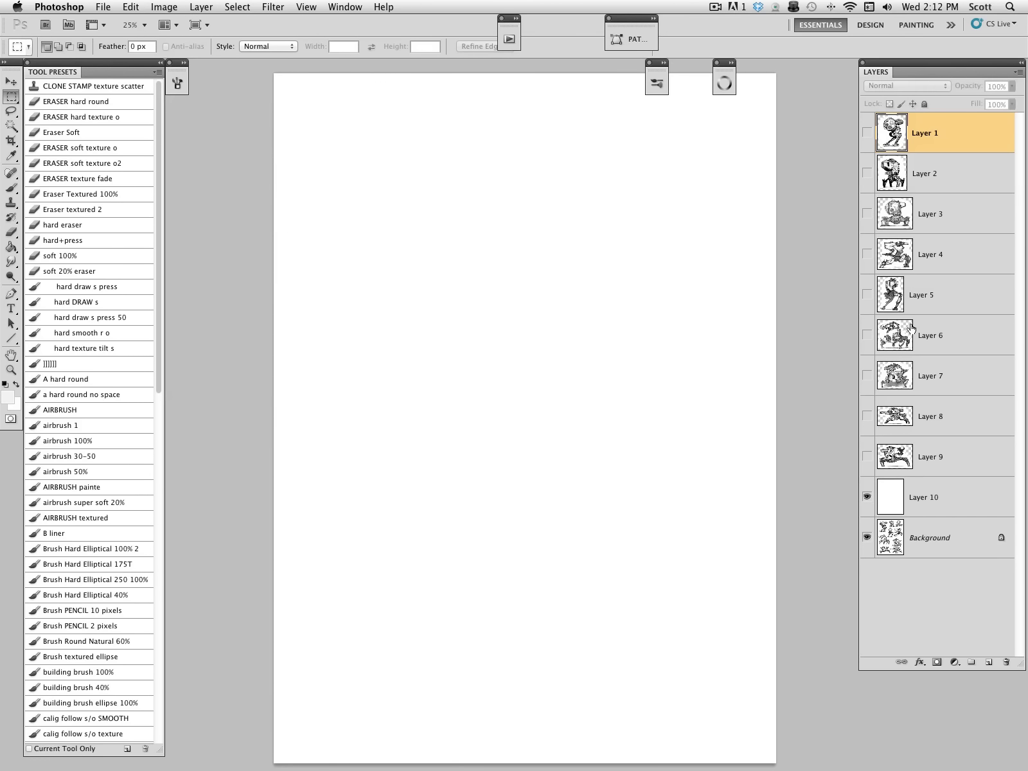
{"action": "left_click", "coordinate": [989, 662]}
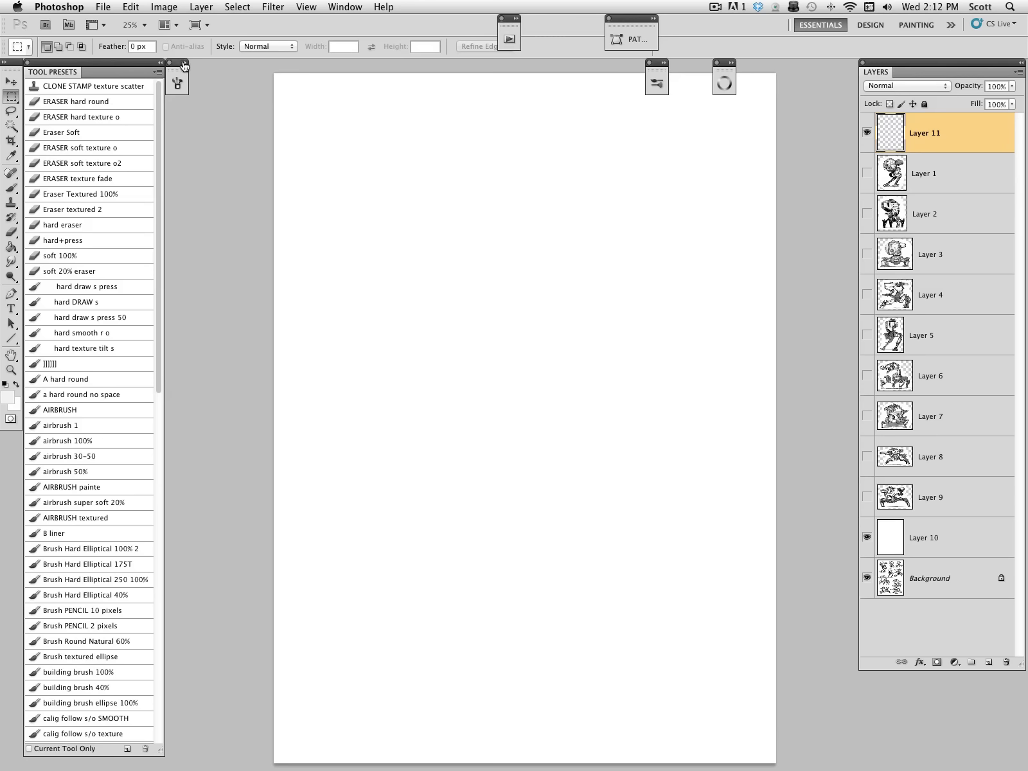
Set up the Brush tool with a black foreground colour and the 1448 px robot brush preset.
{"action": "left_click", "coordinate": [177, 82]}
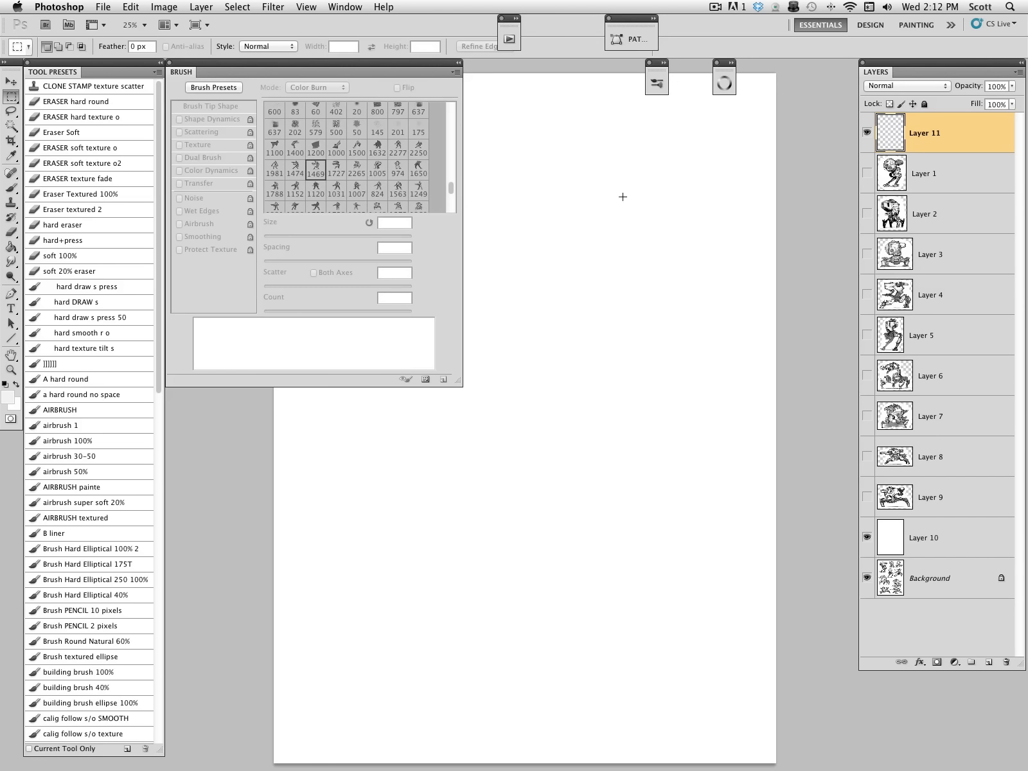
{"action": "left_click", "coordinate": [664, 62]}
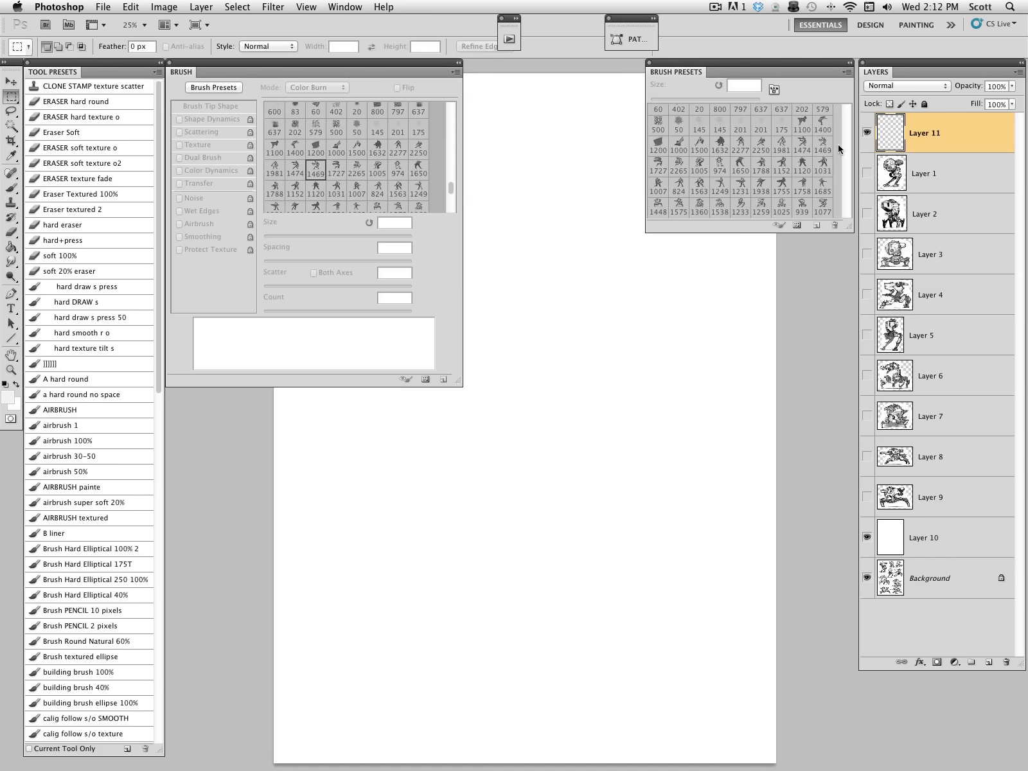
{"action": "left_click", "coordinate": [12, 189]}
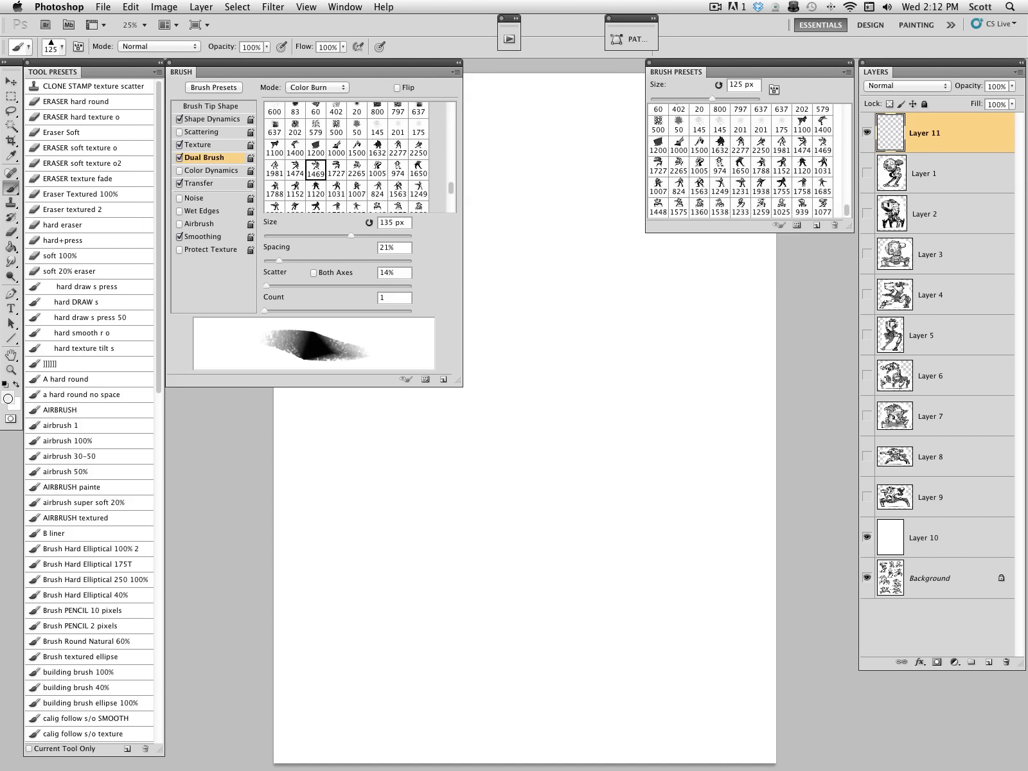
{"action": "left_click", "coordinate": [8, 398]}
{"action": "left_click", "coordinate": [700, 353]}
{"action": "left_click", "coordinate": [658, 208]}
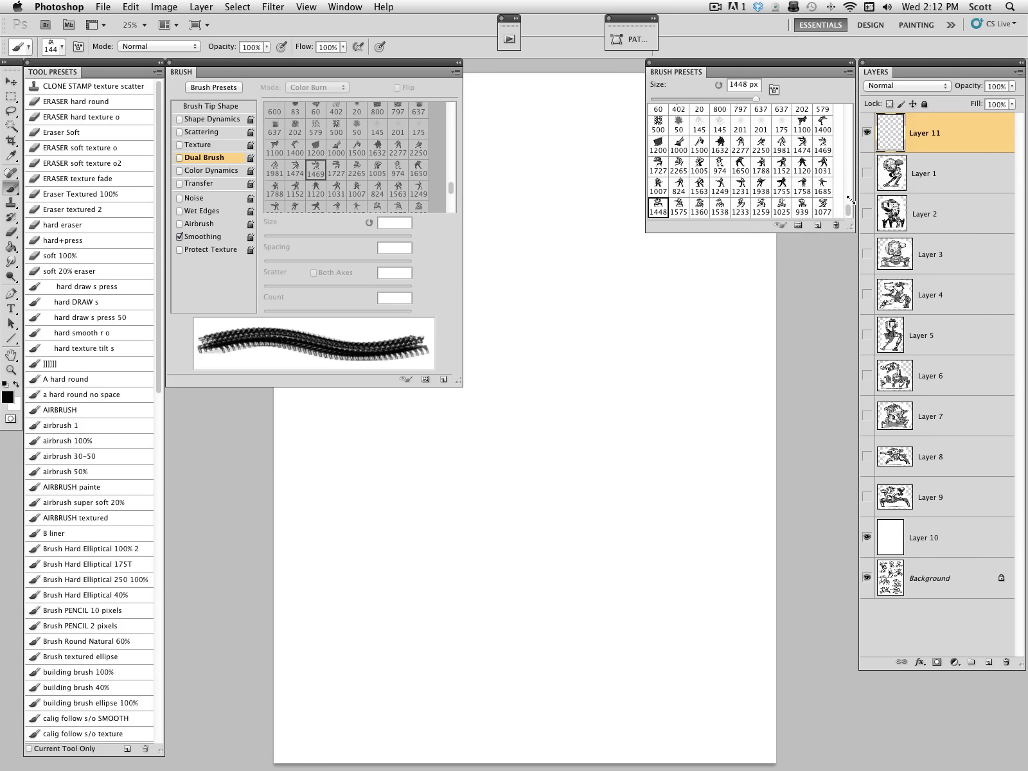
Move the brush settings and brush presets palettes higher to free the canvas, and test-stamp the robot brush once, undoing the stamp.
{"action": "left_click_drag", "start_coordinate": [707, 71], "coordinate": [693, 27]}
{"action": "mouse_move", "coordinate": [414, 71]}
{"action": "left_mouse_down"}
{"action": "mouse_move", "coordinate": [494, 65]}
{"action": "mouse_move", "coordinate": [536, 8]}
{"action": "mouse_move", "coordinate": [509, 16]}
{"action": "mouse_move", "coordinate": [436, 8]}
{"action": "mouse_move", "coordinate": [511, 7]}
{"action": "left_mouse_up"}
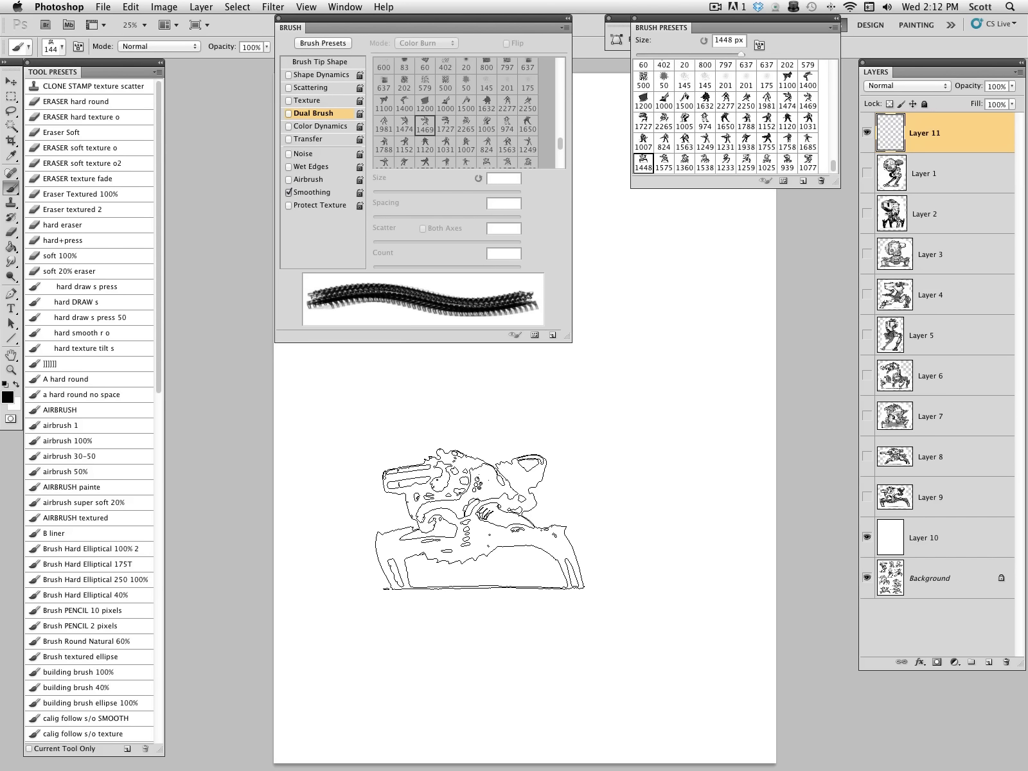
{"action": "left_click", "coordinate": [488, 567]}
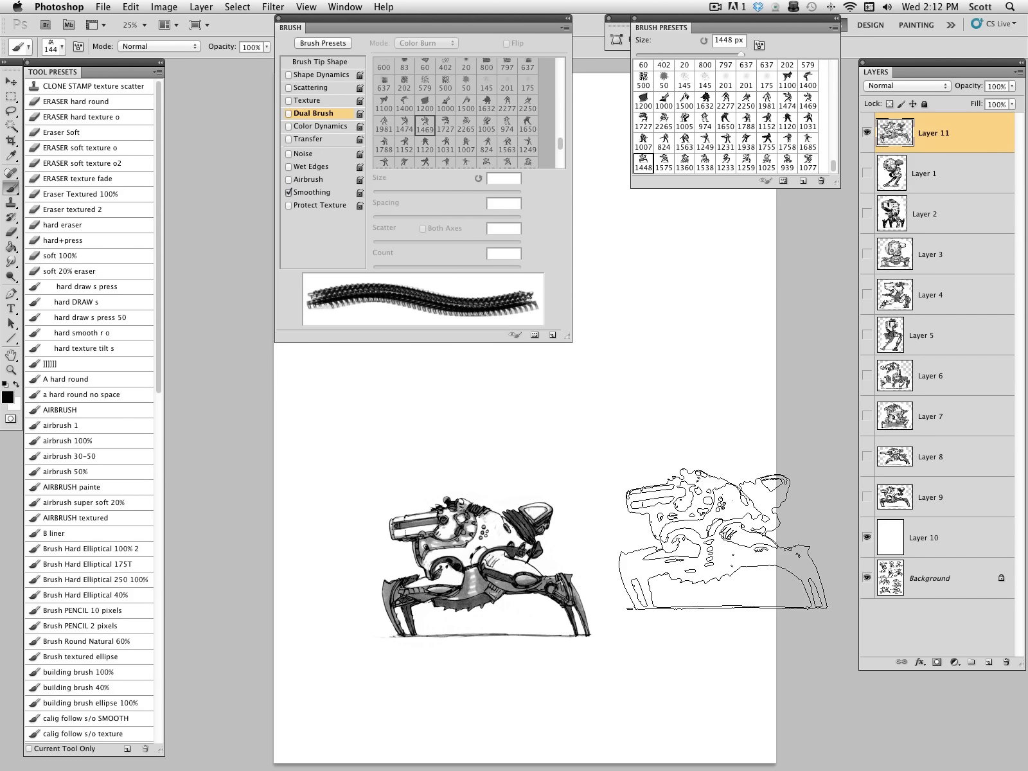
{"action": "key", "text": "super+z"}
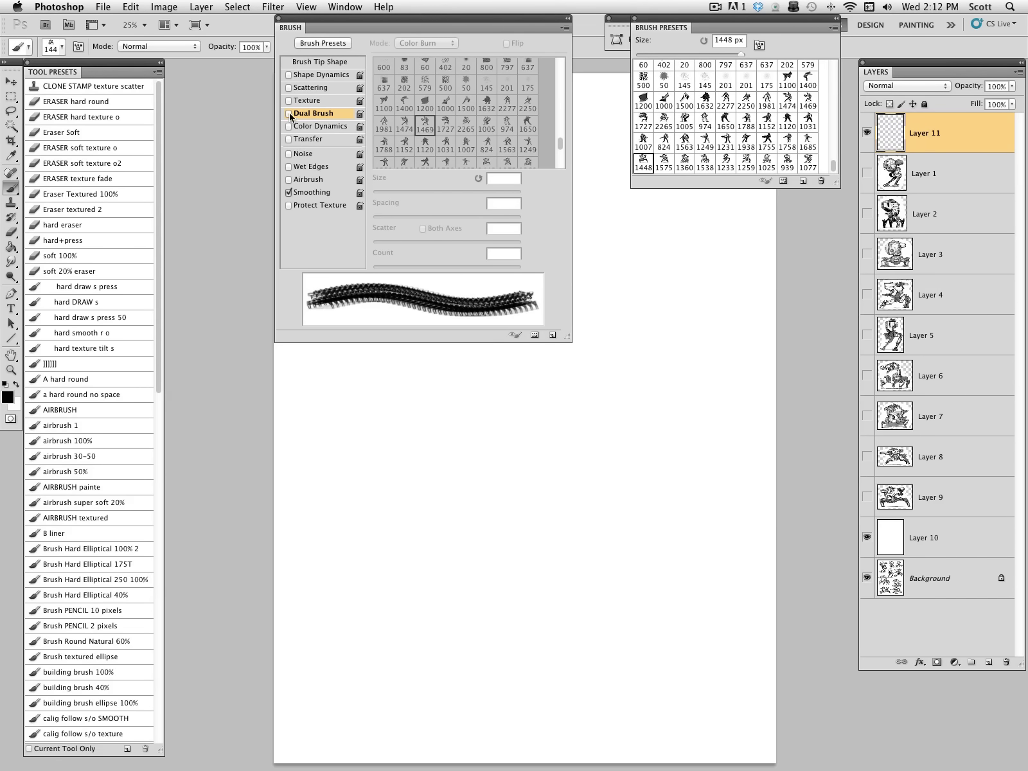
Enable Shape Dynamics for the robot brush with angle control set to Direction, 6% angle jitter and Flip Y Jitter.
{"action": "left_click", "coordinate": [300, 75]}
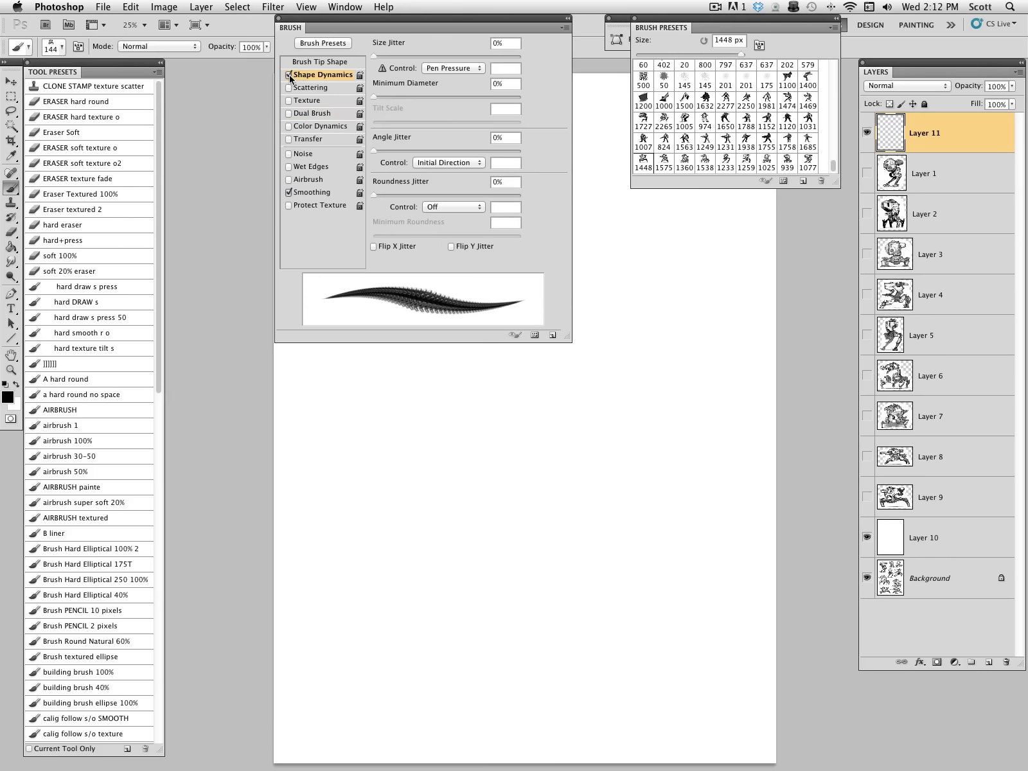
{"action": "left_click", "coordinate": [469, 162]}
{"action": "left_click", "coordinate": [459, 171]}
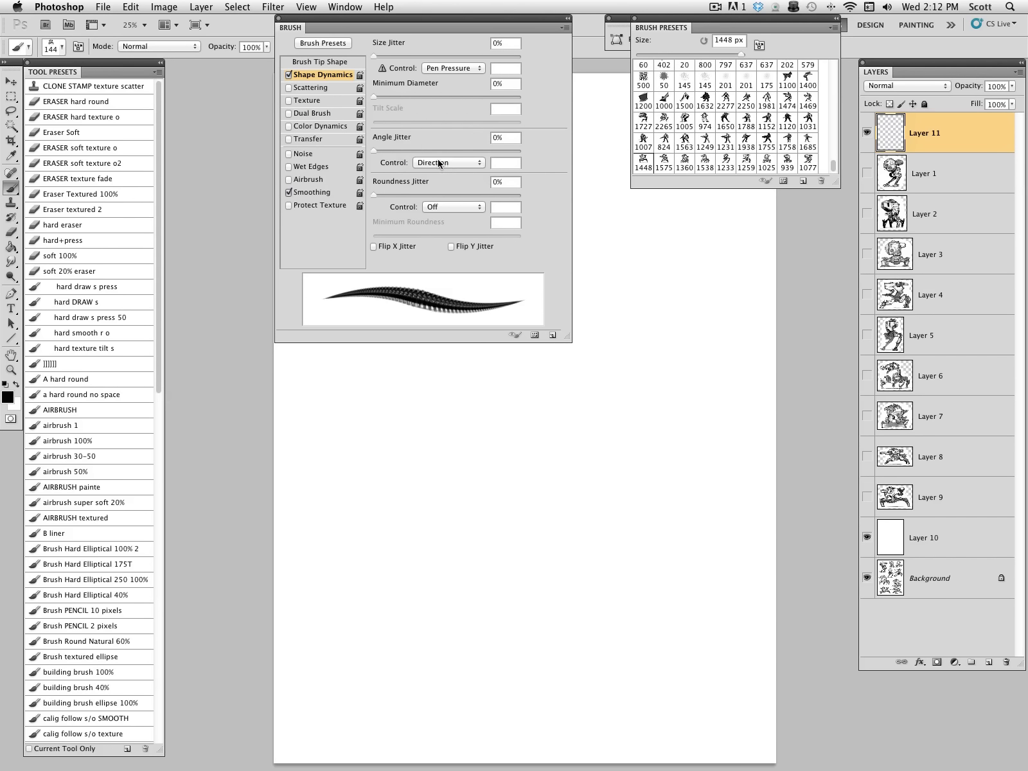
{"action": "left_click_drag", "start_coordinate": [376, 154], "coordinate": [382, 155]}
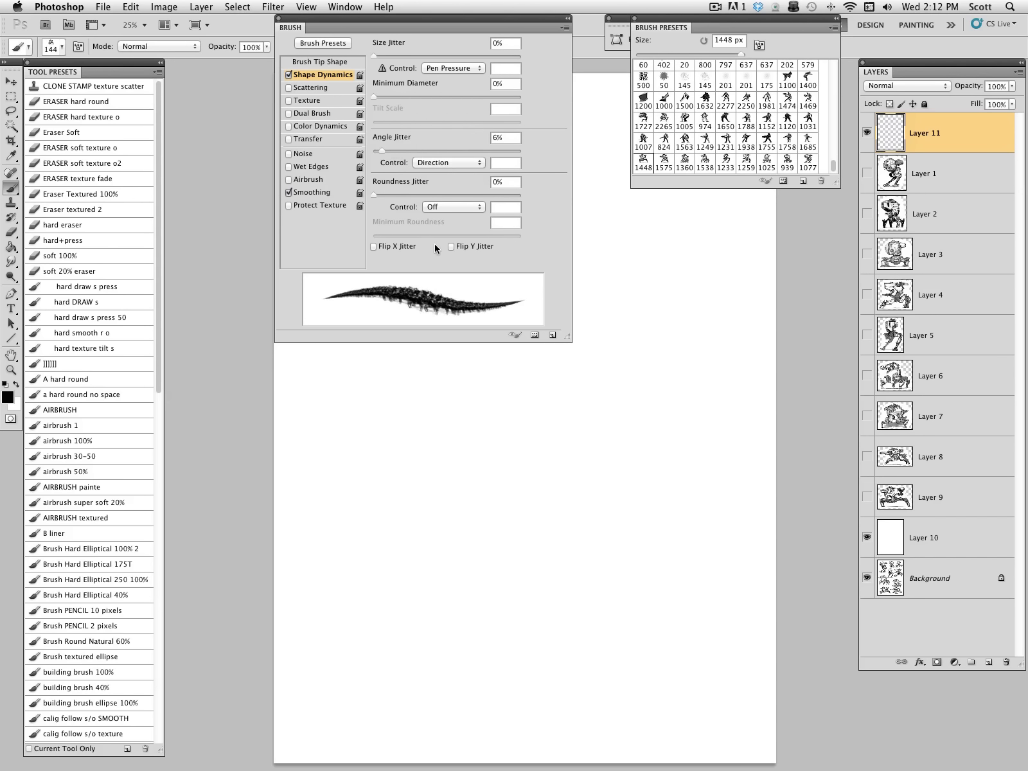
{"action": "left_click", "coordinate": [452, 247]}
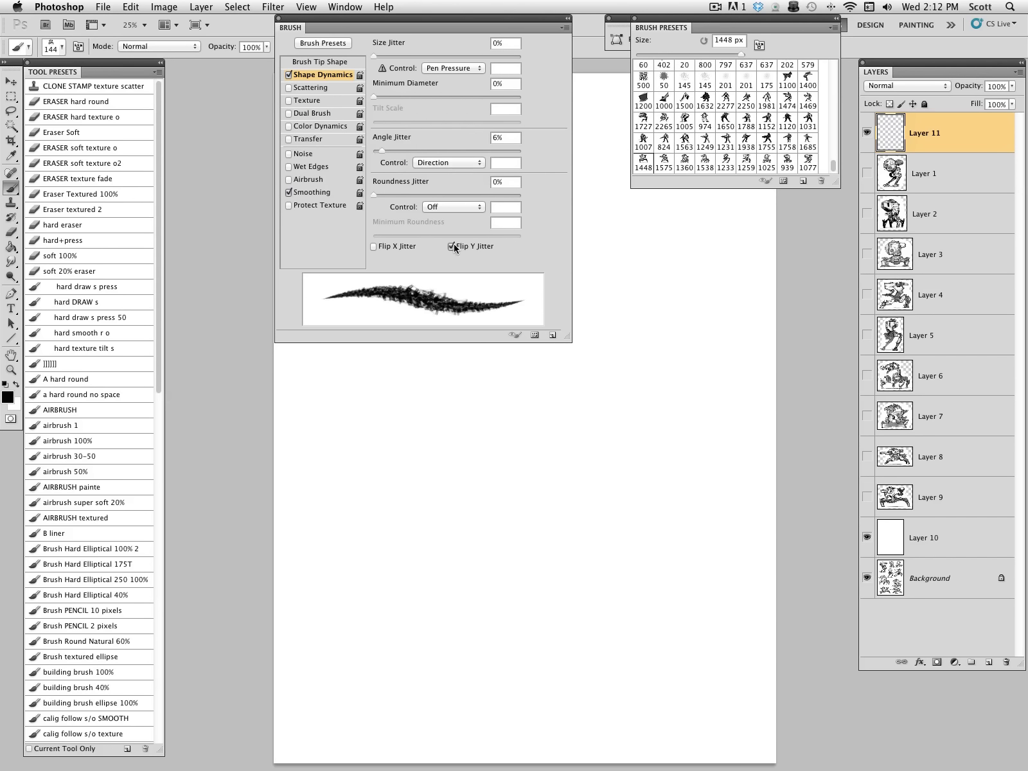
Switch the shape dynamics from Flip Y Jitter to Flip X Jitter and test-stroke the robot brush on the canvas, undoing the stroke.
{"action": "left_click", "coordinate": [373, 246]}
{"action": "mouse_move", "coordinate": [467, 562]}
{"action": "left_mouse_down"}
{"action": "mouse_move", "coordinate": [479, 558]}
{"action": "mouse_move", "coordinate": [471, 551]}
{"action": "left_mouse_up"}
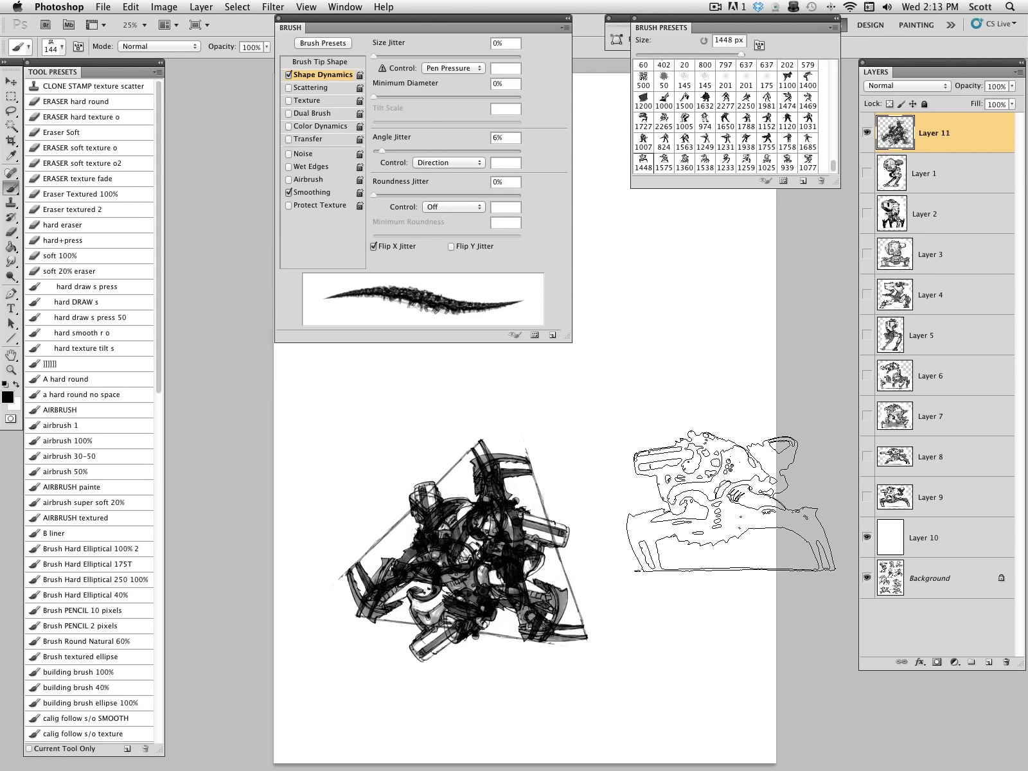
{"action": "key", "text": "super+z"}
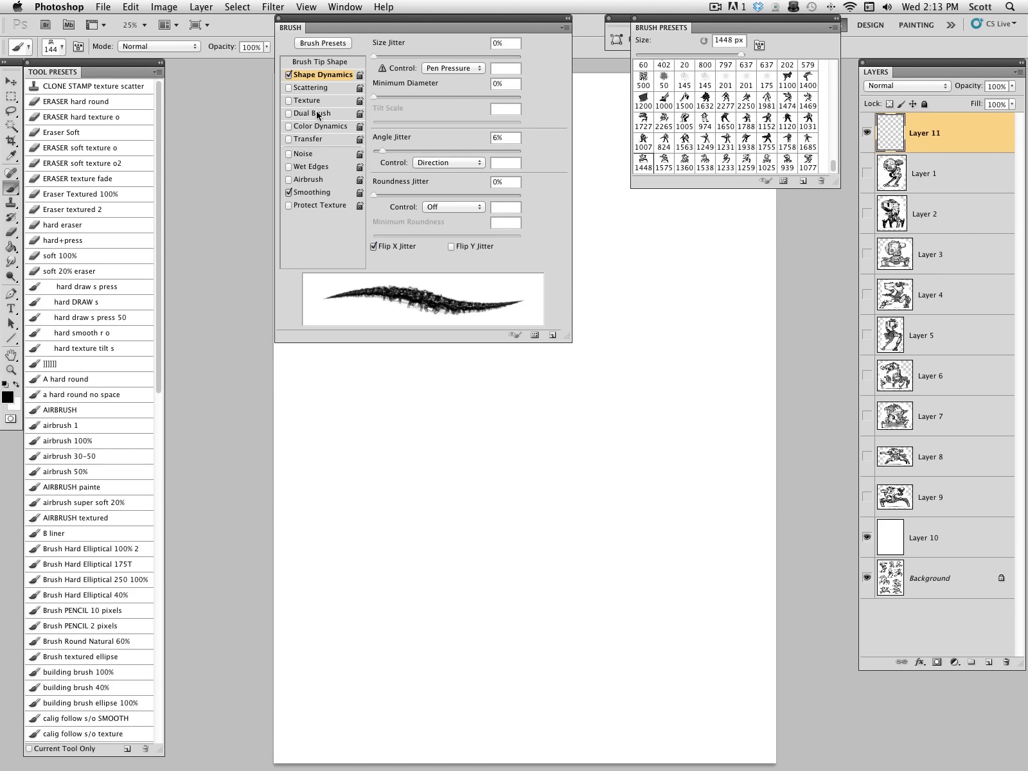
Enable Dual Brush with the 1575 px robot as second tip in Multiply mode, and turn on Transfer.
{"action": "left_click", "coordinate": [289, 113]}
{"action": "left_click", "coordinate": [313, 113]}
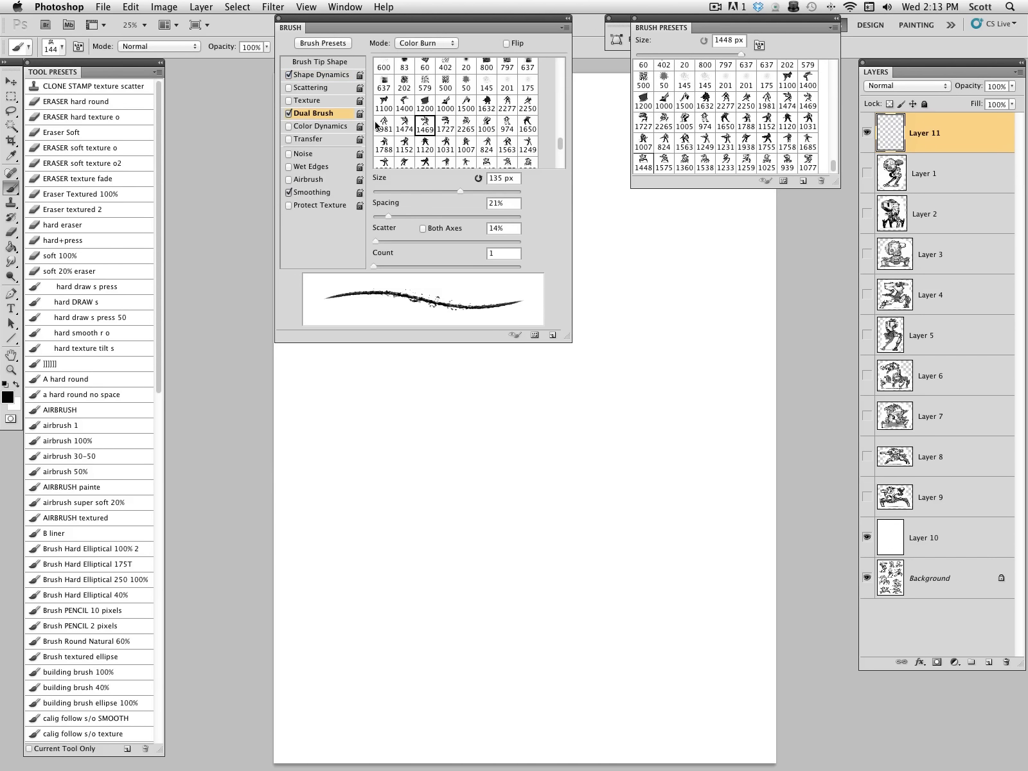
{"action": "left_click_drag", "start_coordinate": [556, 140], "coordinate": [560, 147]}
{"action": "left_click", "coordinate": [508, 121]}
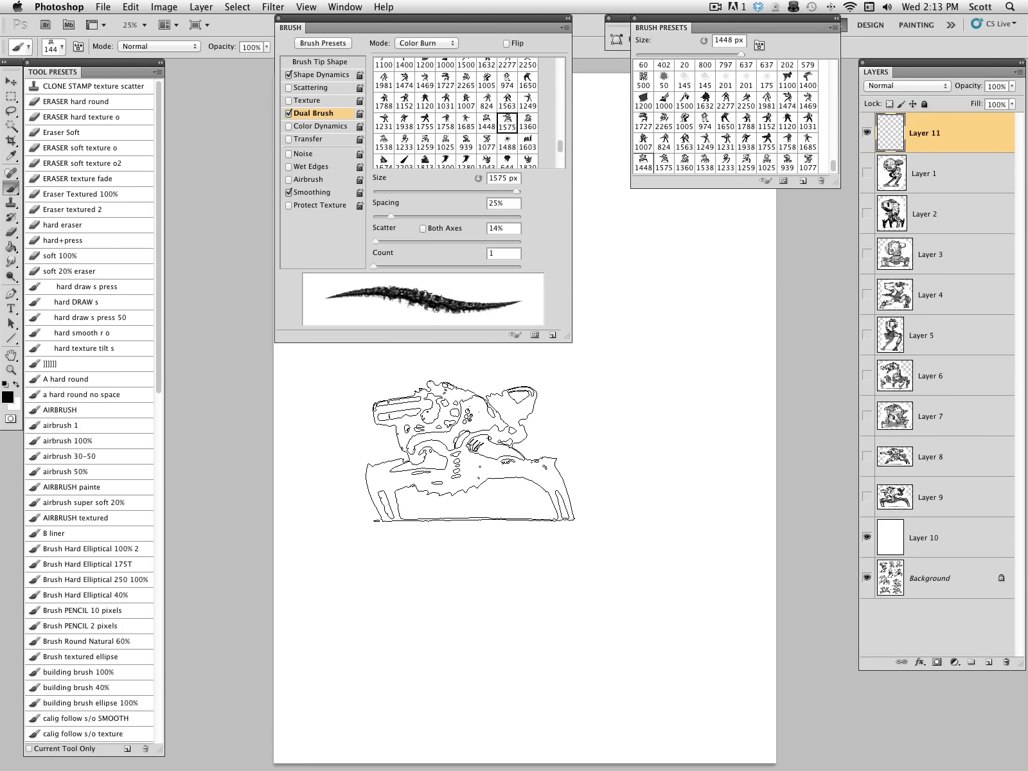
{"action": "left_click", "coordinate": [289, 139]}
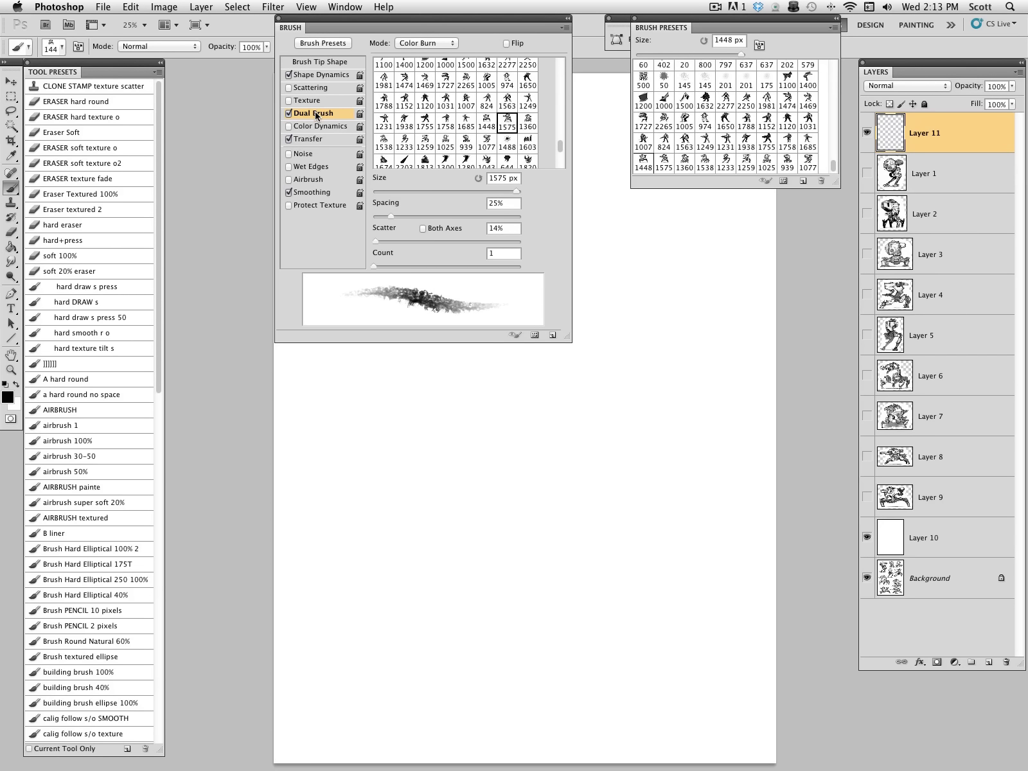
{"action": "left_click", "coordinate": [433, 43]}
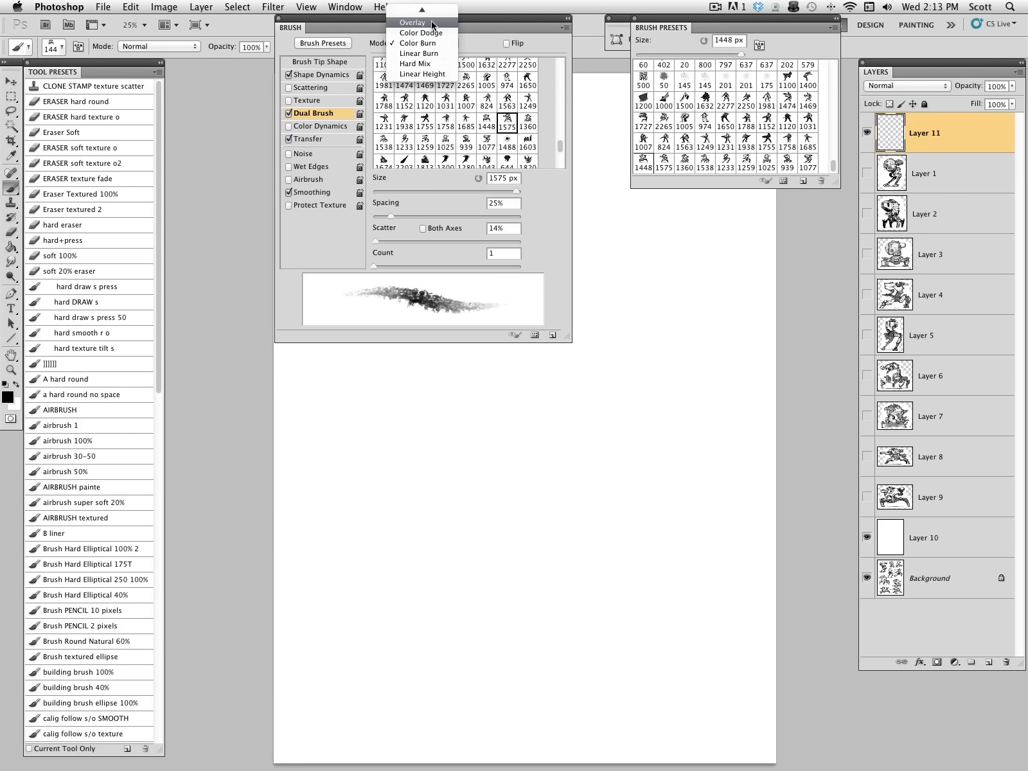
{"action": "left_click", "coordinate": [433, 12]}
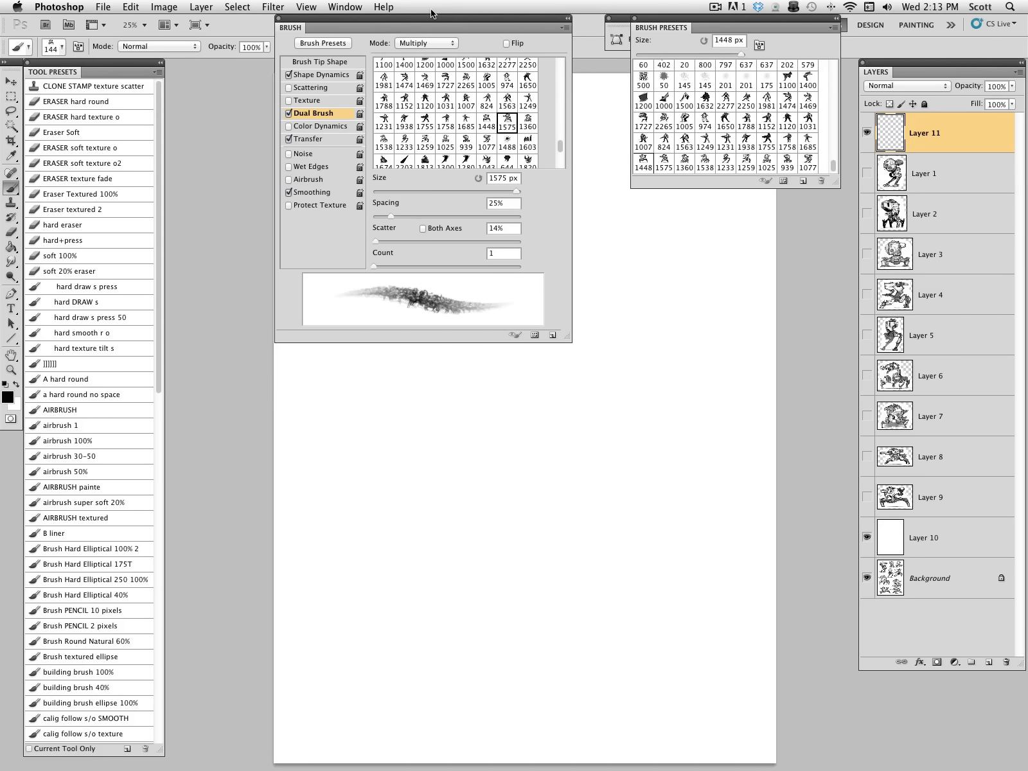
Paint overlapping trial strokes in black, white and dark grey with the dual brush, and replace the painted layer with a new empty one.
{"action": "mouse_move", "coordinate": [526, 572]}
{"action": "left_mouse_down"}
{"action": "mouse_move", "coordinate": [486, 564]}
{"action": "mouse_move", "coordinate": [502, 581]}
{"action": "mouse_move", "coordinate": [534, 511]}
{"action": "mouse_move", "coordinate": [384, 547]}
{"action": "mouse_move", "coordinate": [642, 662]}
{"action": "mouse_move", "coordinate": [598, 653]}
{"action": "mouse_move", "coordinate": [579, 617]}
{"action": "mouse_move", "coordinate": [590, 605]}
{"action": "mouse_move", "coordinate": [613, 469]}
{"action": "mouse_move", "coordinate": [600, 449]}
{"action": "mouse_move", "coordinate": [553, 427]}
{"action": "mouse_move", "coordinate": [448, 435]}
{"action": "mouse_move", "coordinate": [411, 489]}
{"action": "mouse_move", "coordinate": [457, 634]}
{"action": "left_mouse_up"}
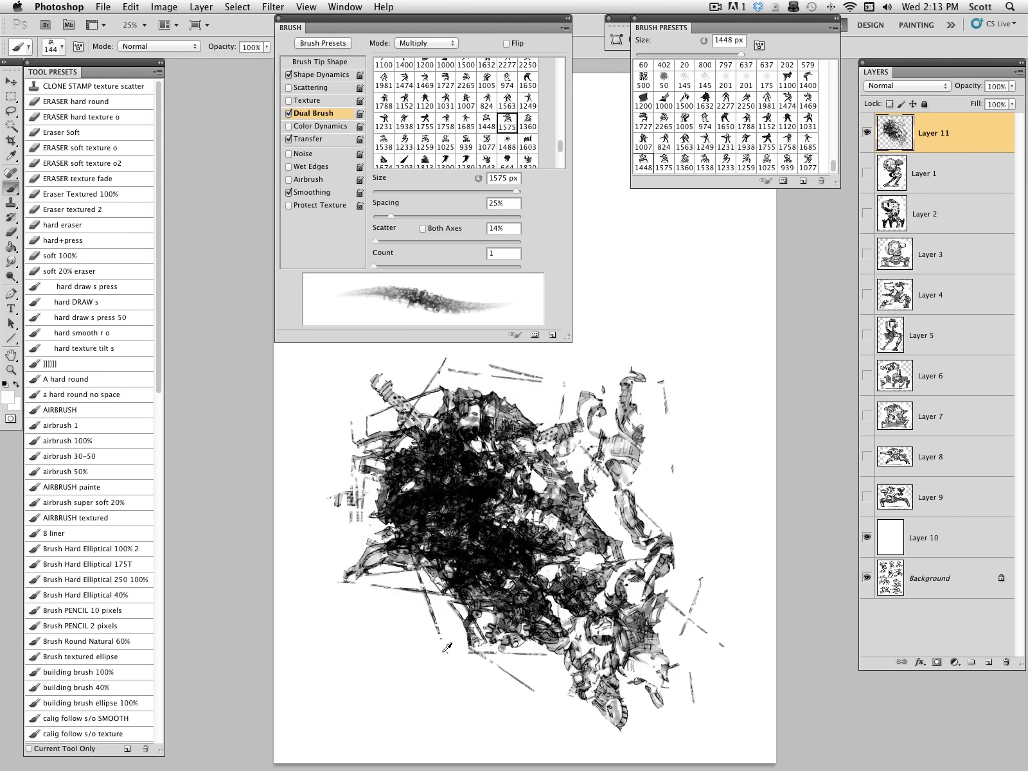
{"action": "mouse_move", "coordinate": [473, 553]}
{"action": "left_mouse_down"}
{"action": "mouse_move", "coordinate": [478, 483]}
{"action": "mouse_move", "coordinate": [496, 458]}
{"action": "mouse_move", "coordinate": [460, 484]}
{"action": "mouse_move", "coordinate": [454, 506]}
{"action": "mouse_move", "coordinate": [460, 515]}
{"action": "mouse_move", "coordinate": [520, 493]}
{"action": "mouse_move", "coordinate": [550, 497]}
{"action": "mouse_move", "coordinate": [552, 553]}
{"action": "left_mouse_up"}
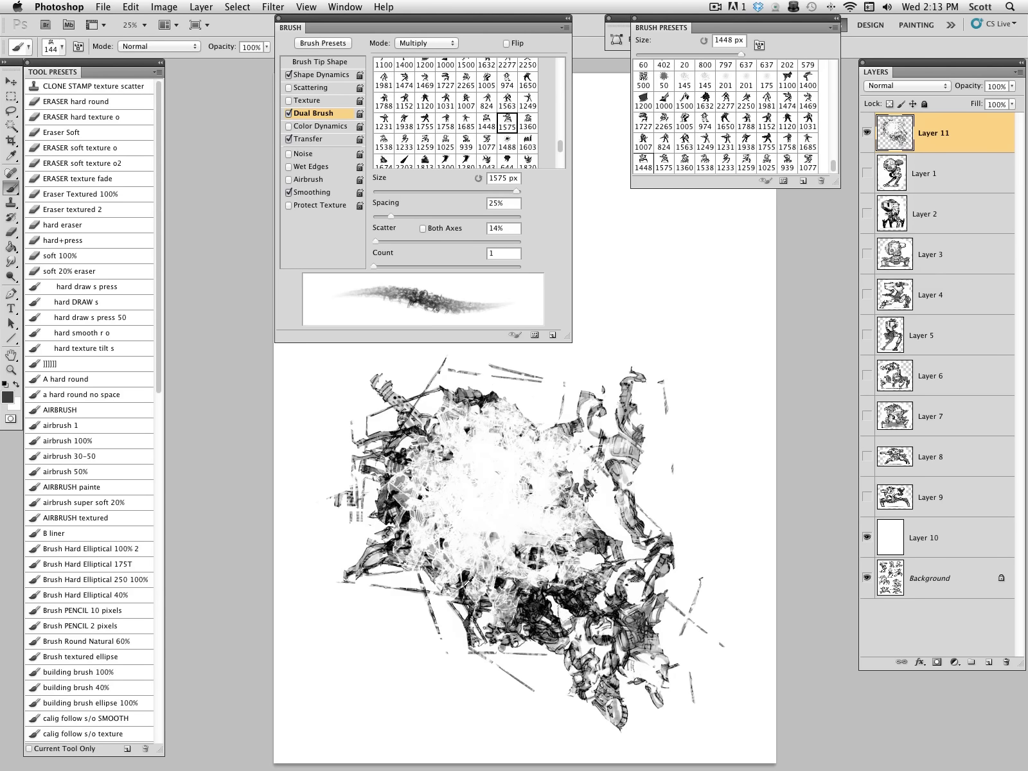
{"action": "left_click_drag", "start_coordinate": [479, 531], "coordinate": [498, 499]}
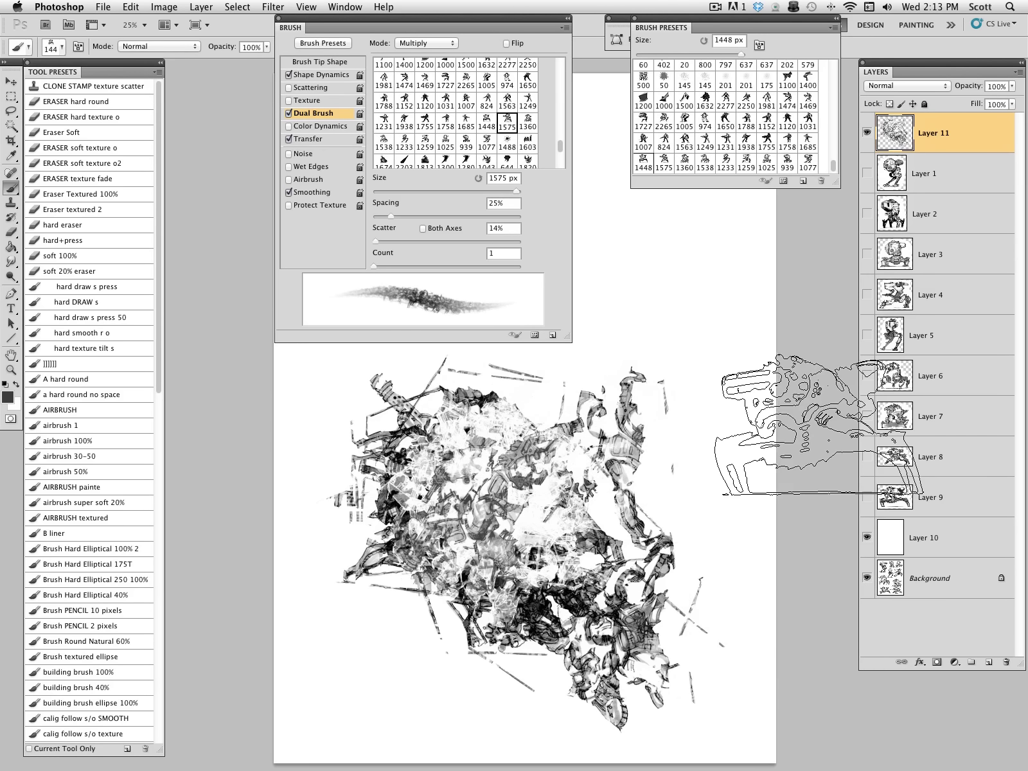
{"action": "left_click", "coordinate": [1005, 663]}
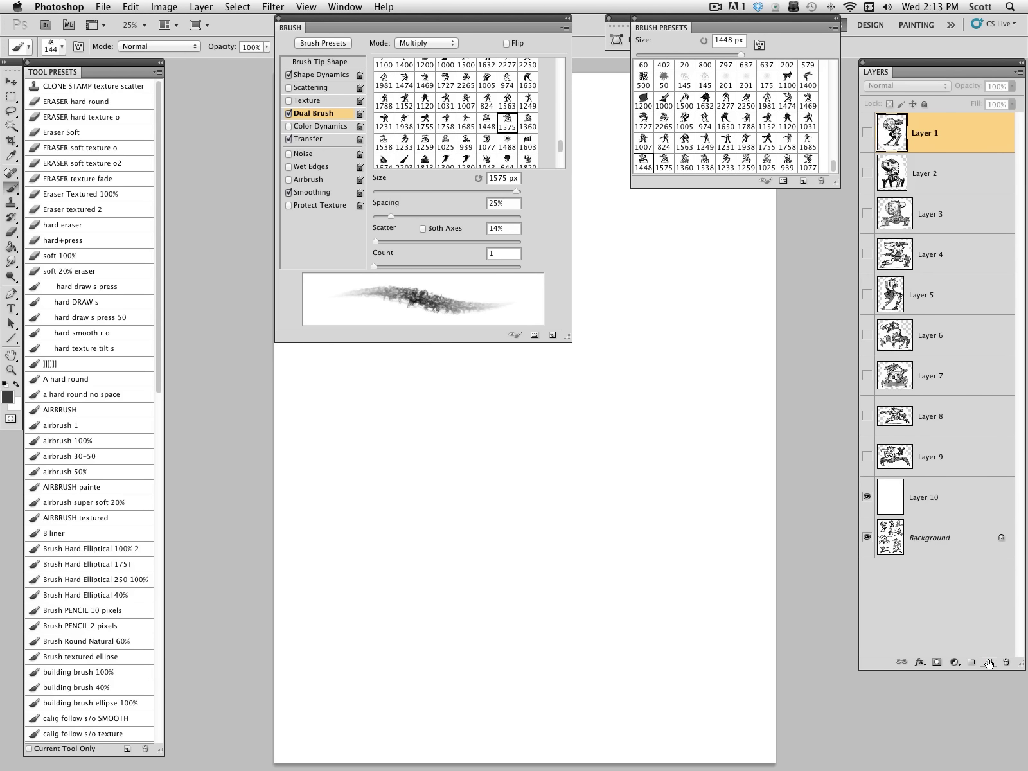
{"action": "left_click", "coordinate": [989, 662]}
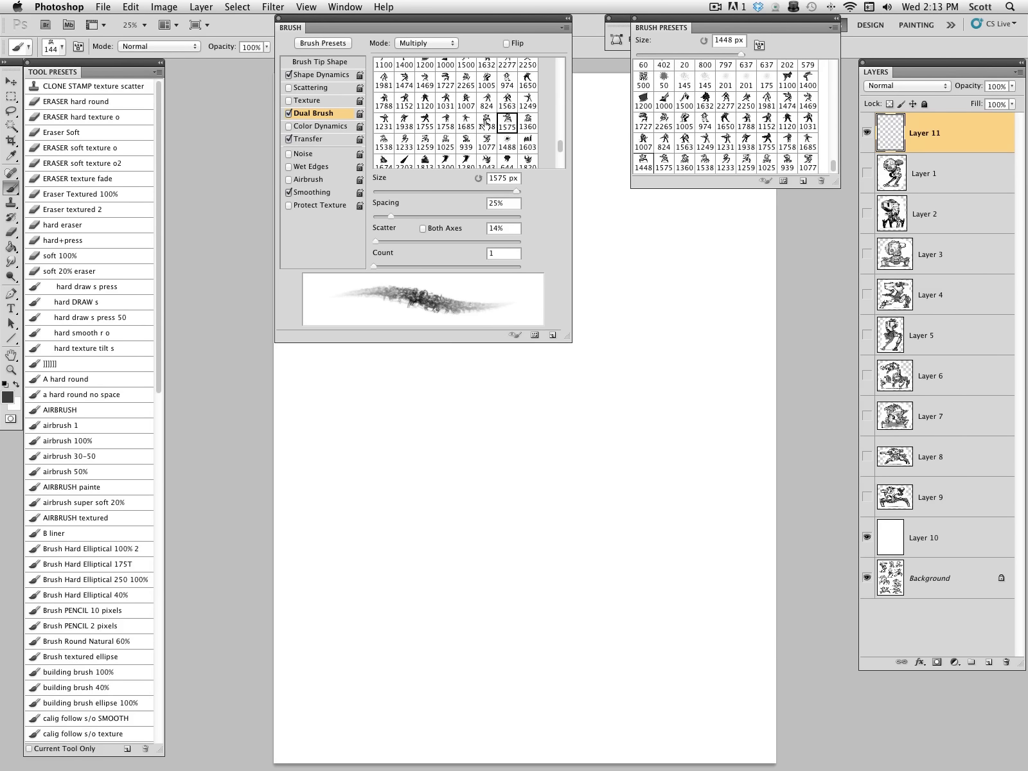
Choose the 1025 px robot as the second tip of the dual brush.
{"action": "left_click", "coordinate": [446, 142]}
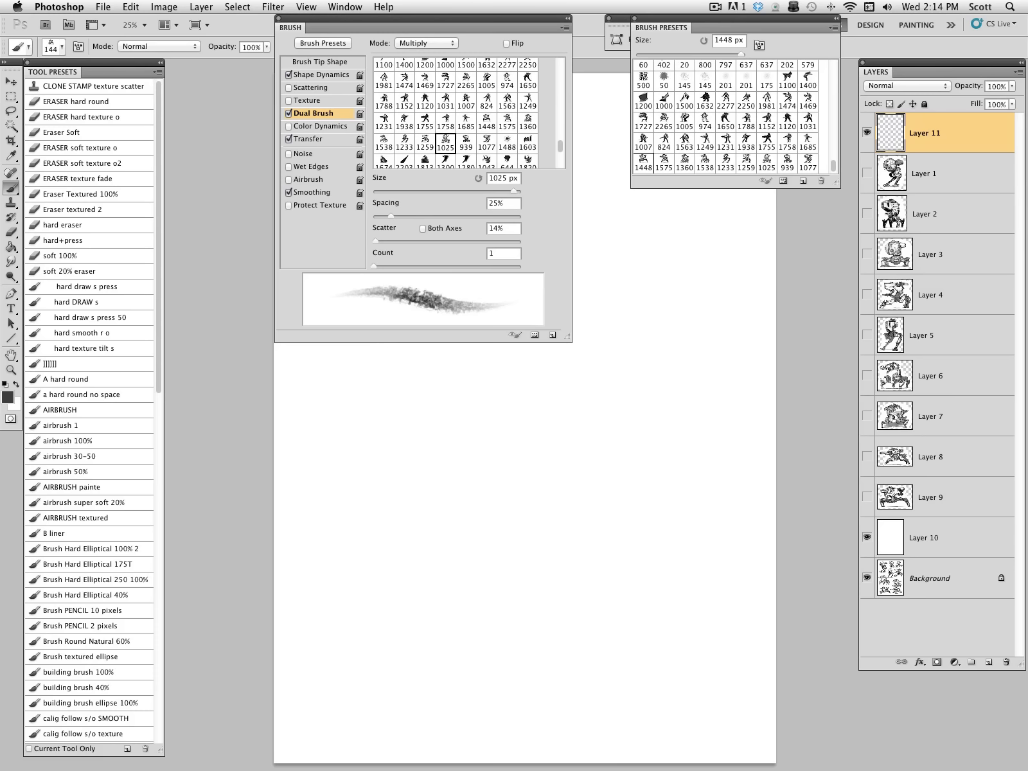
{"action": "left_click", "coordinate": [443, 43]}
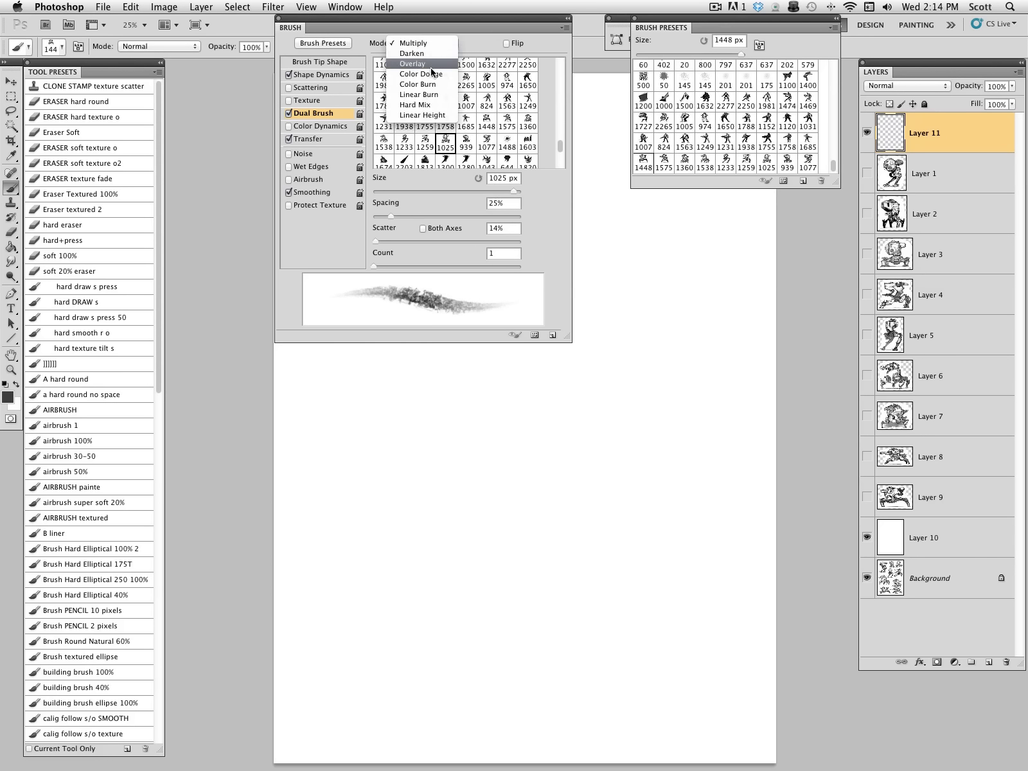
{"action": "key", "text": "Escape"}
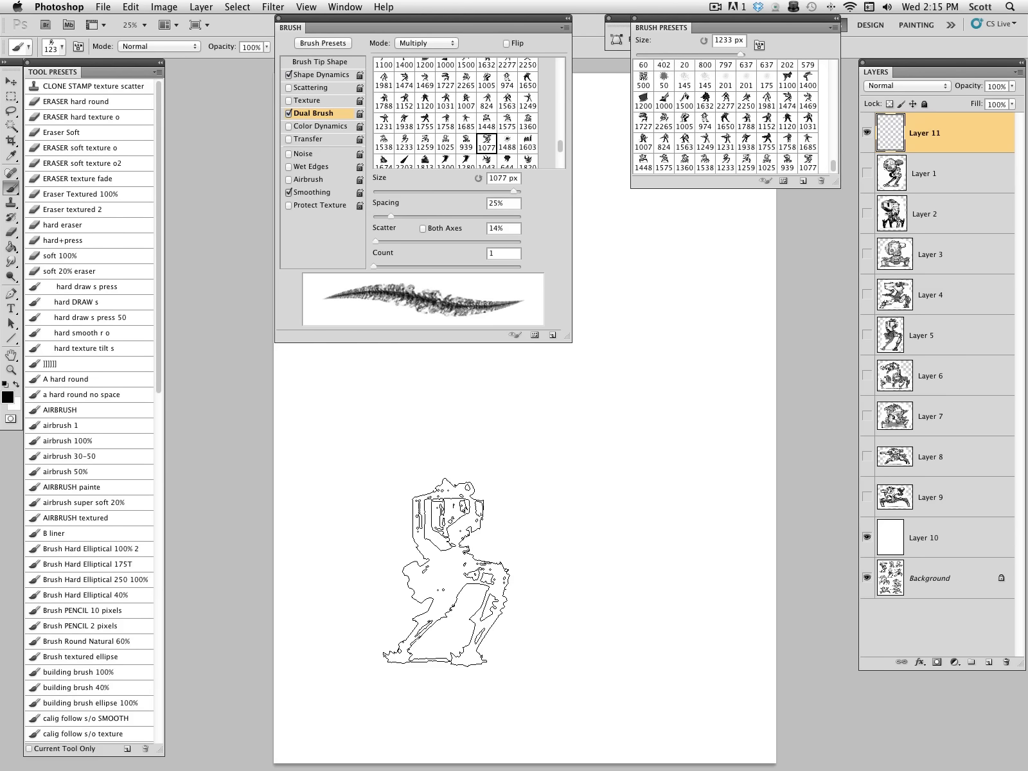
Stamp the 1233 px robot dual brush several times in black on the lower-left area of the canvas.
{"action": "left_click", "coordinate": [442, 570]}
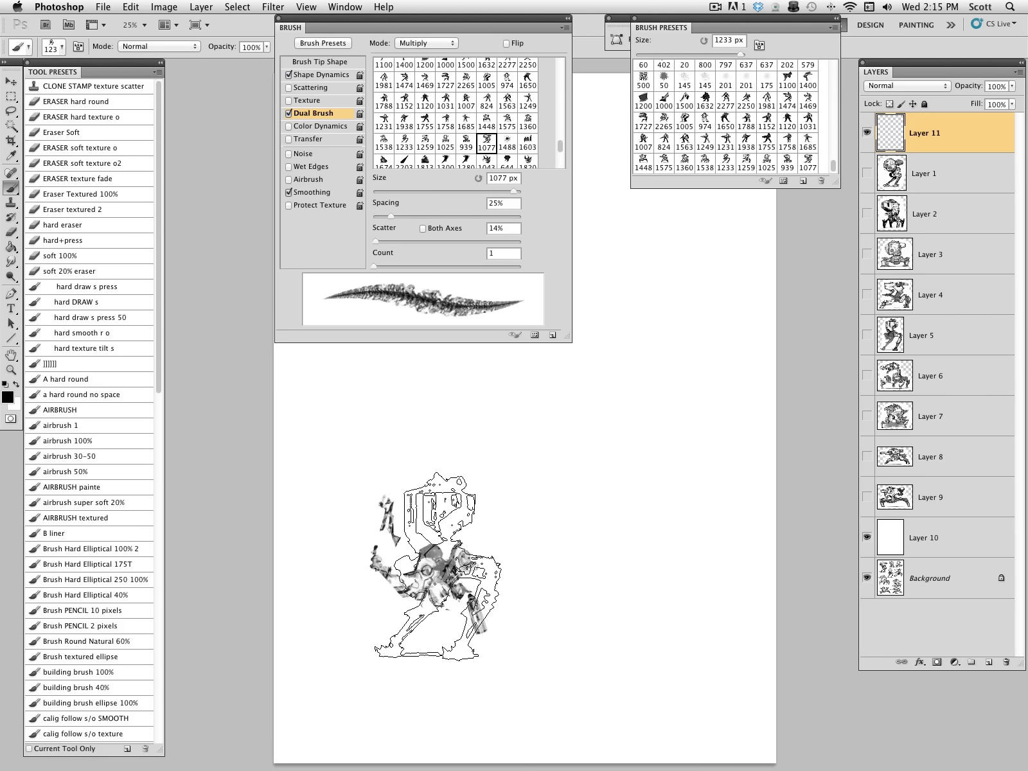
{"action": "left_click", "coordinate": [436, 566]}
{"action": "left_click", "coordinate": [450, 559]}
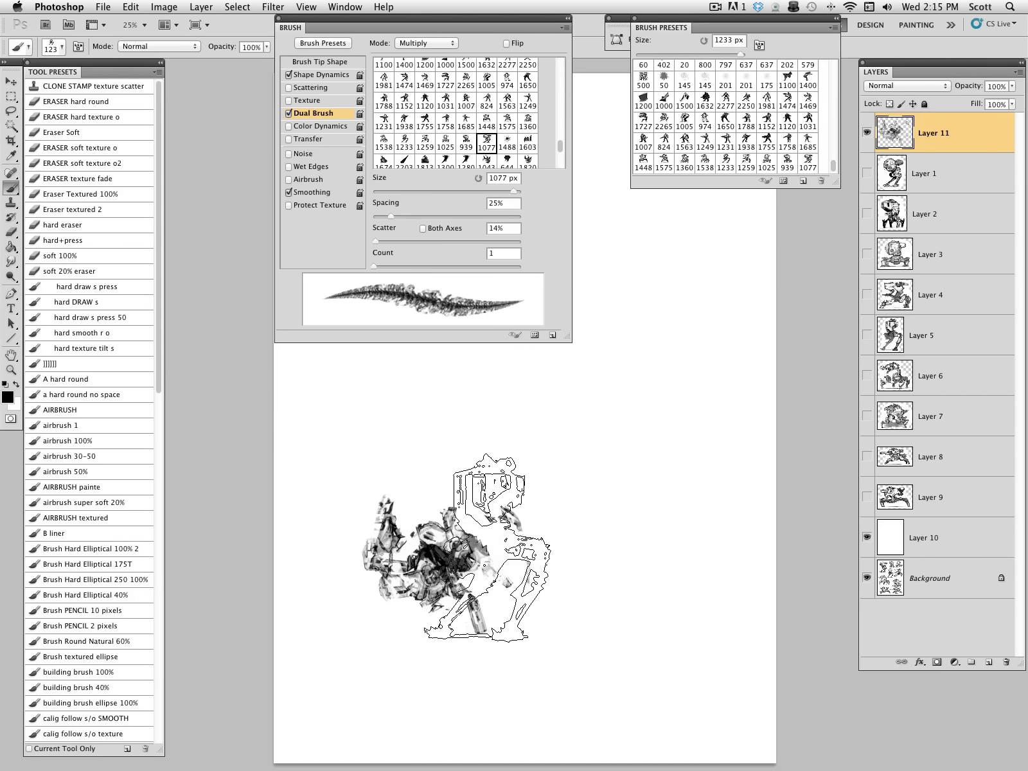
Enlarge the robot brush to 2300 px and stamp it twice beside the first marks, on the right half of the canvas.
{"action": "key", "text": "bracketright"}
{"action": "key", "text": "bracketright"}
{"action": "key", "text": "bracketright"}
{"action": "key", "text": "bracketright"}
{"action": "key", "text": "bracketright"}
{"action": "key", "text": "bracketright"}
{"action": "key", "text": "bracketright"}
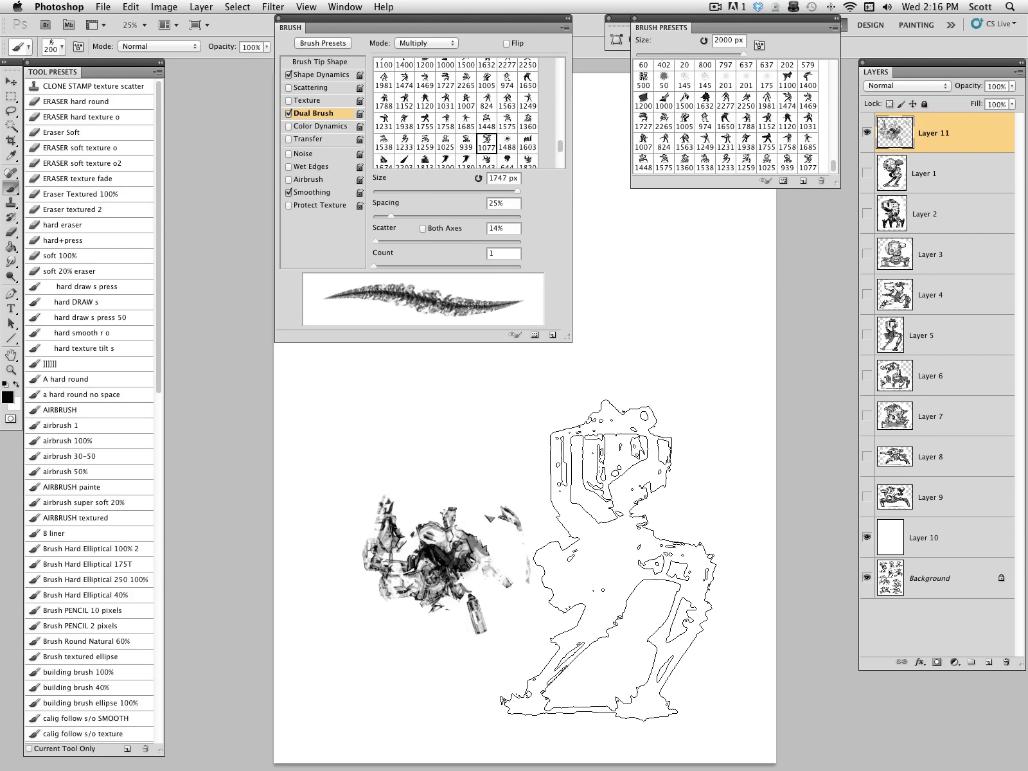
{"action": "key", "text": "bracketright"}
{"action": "key", "text": "bracketright"}
{"action": "key", "text": "bracketright"}
{"action": "left_click", "coordinate": [610, 559]}
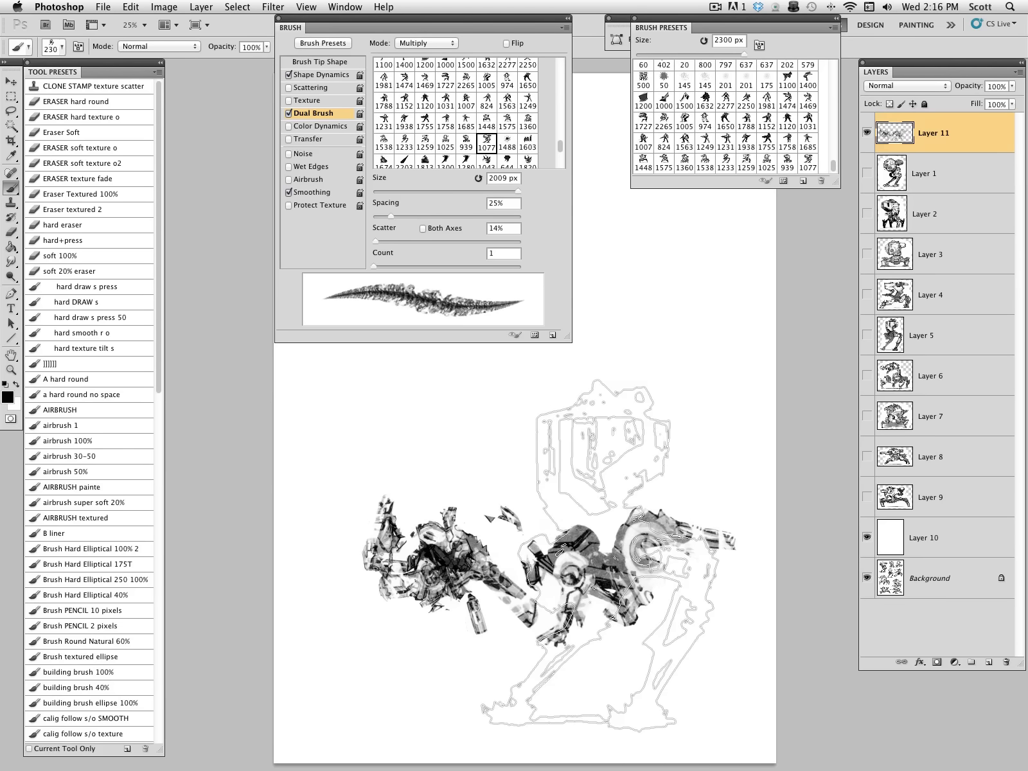
{"action": "left_click", "coordinate": [614, 549]}
Reduce the robot brush to 2100 px and stamp more black shapes over the centre and upper right of the mass.
{"action": "key", "text": "bracketleft"}
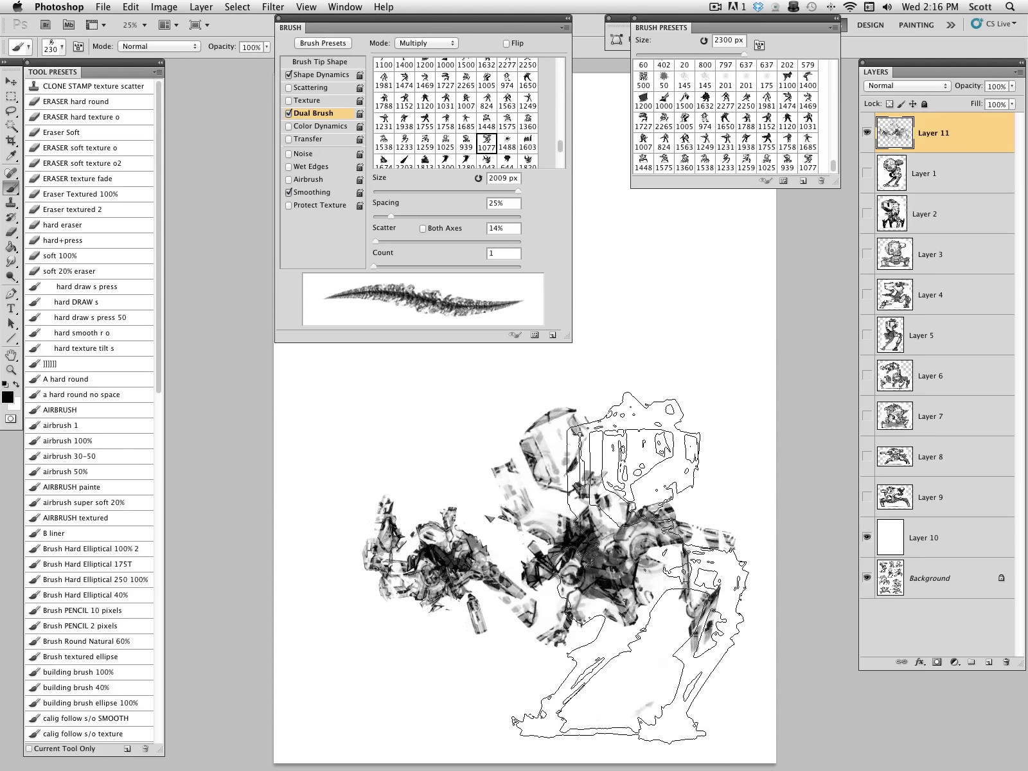
{"action": "key", "text": "bracketleft"}
{"action": "left_click", "coordinate": [556, 559]}
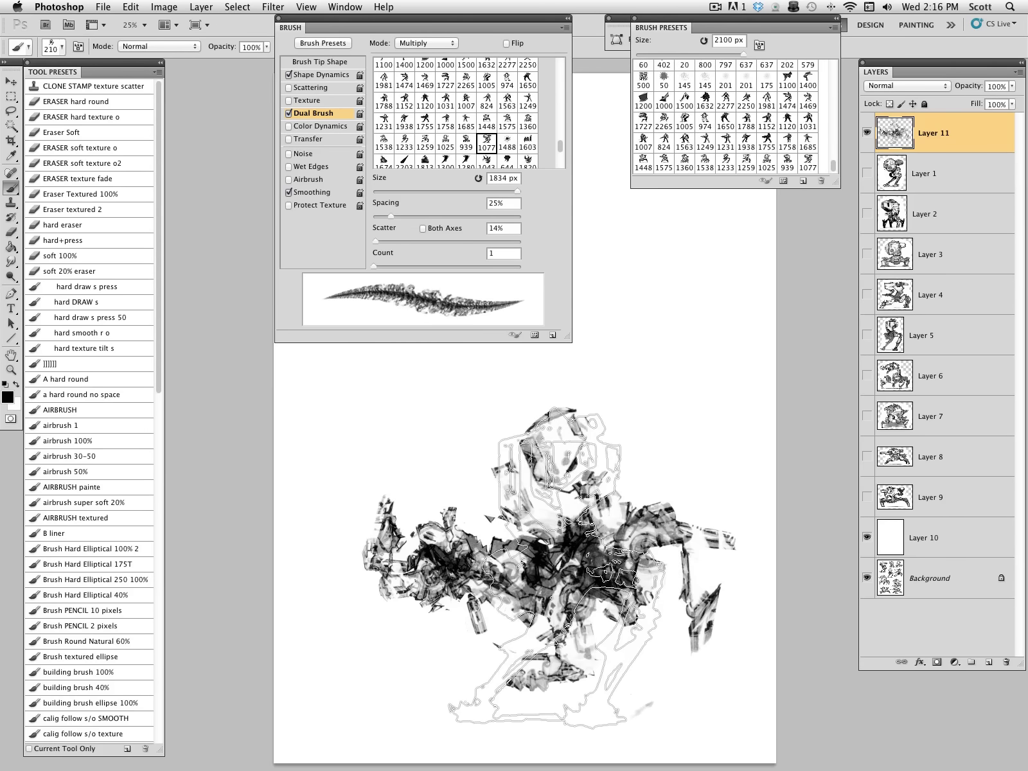
{"action": "left_click", "coordinate": [553, 563]}
{"action": "left_click", "coordinate": [681, 449]}
{"action": "left_click", "coordinate": [655, 443]}
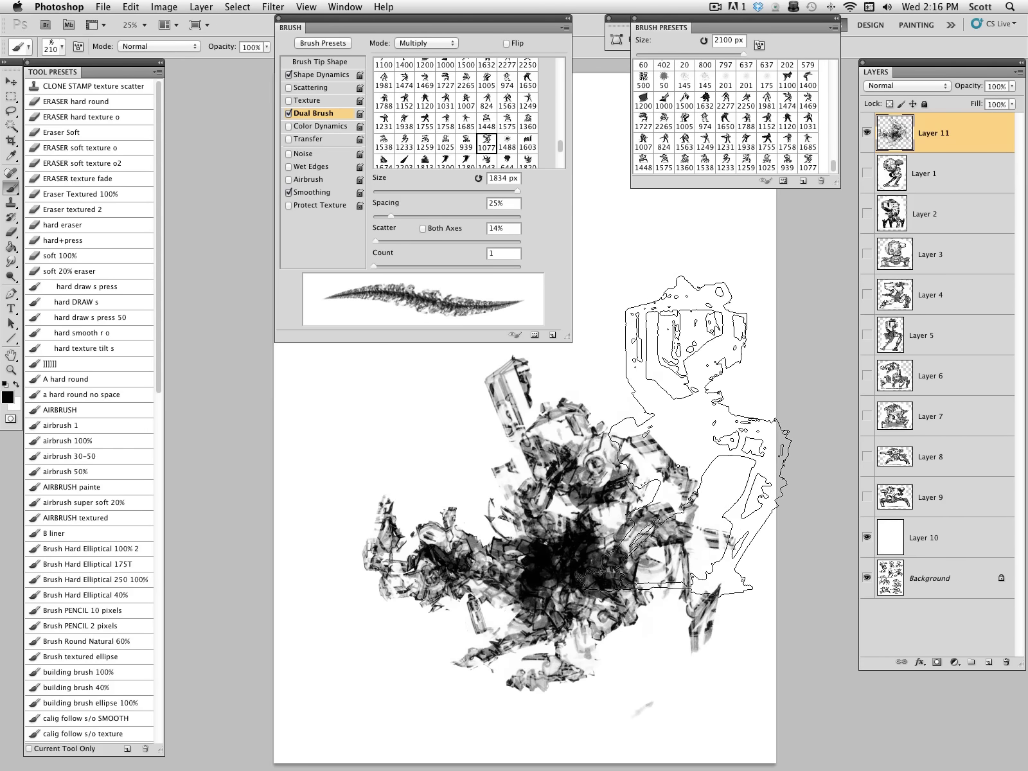
Swap to the white colour and stamp the robot brush over the dark upper centre of the mass.
{"action": "key", "text": "x"}
{"action": "left_click", "coordinate": [582, 489]}
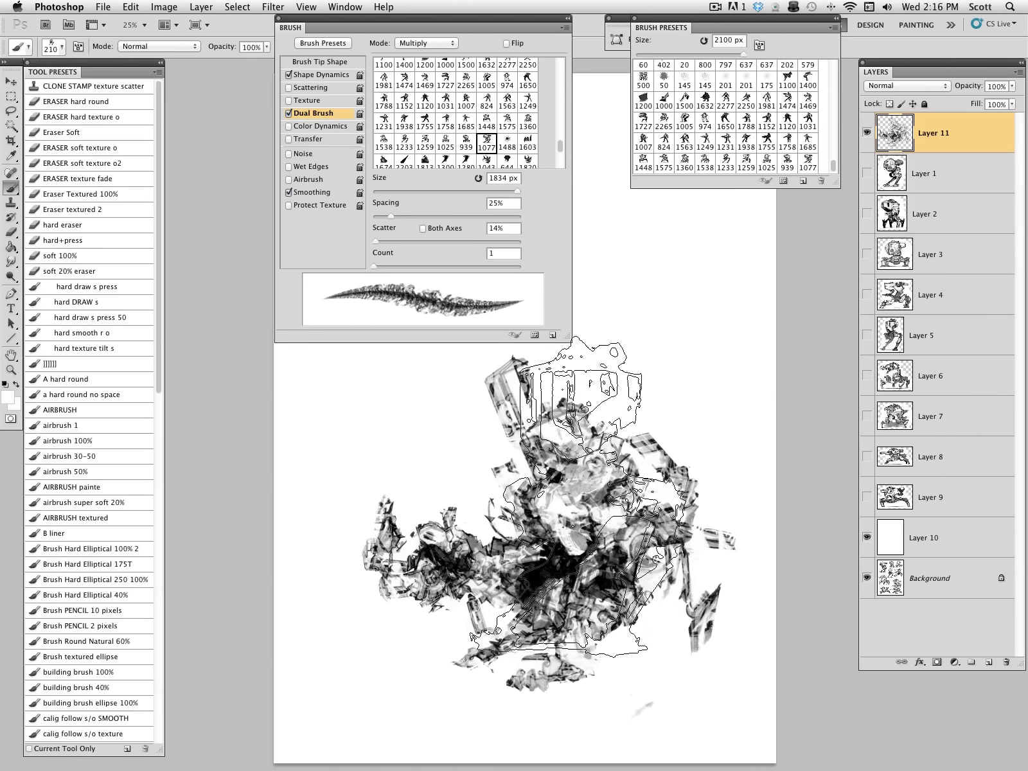
{"action": "left_click", "coordinate": [546, 485]}
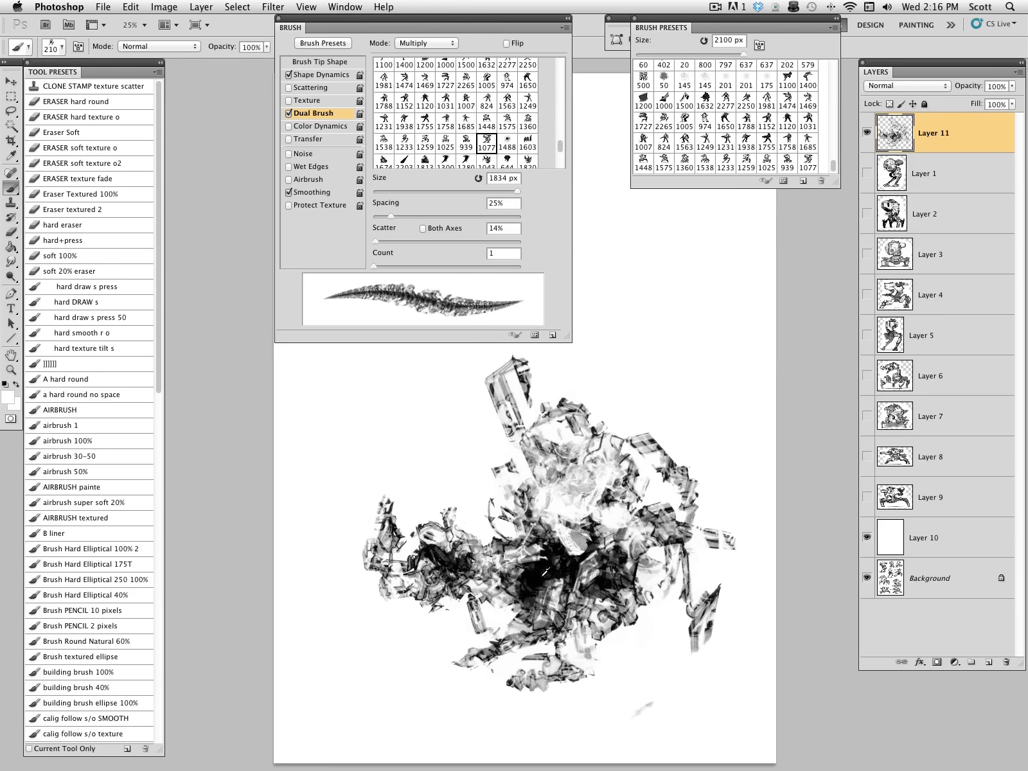
Build up the left half with black strokes of the 2400 px robot brush, and break them up with strokes in a sampled light colour.
{"action": "key", "text": "bracketleft"}
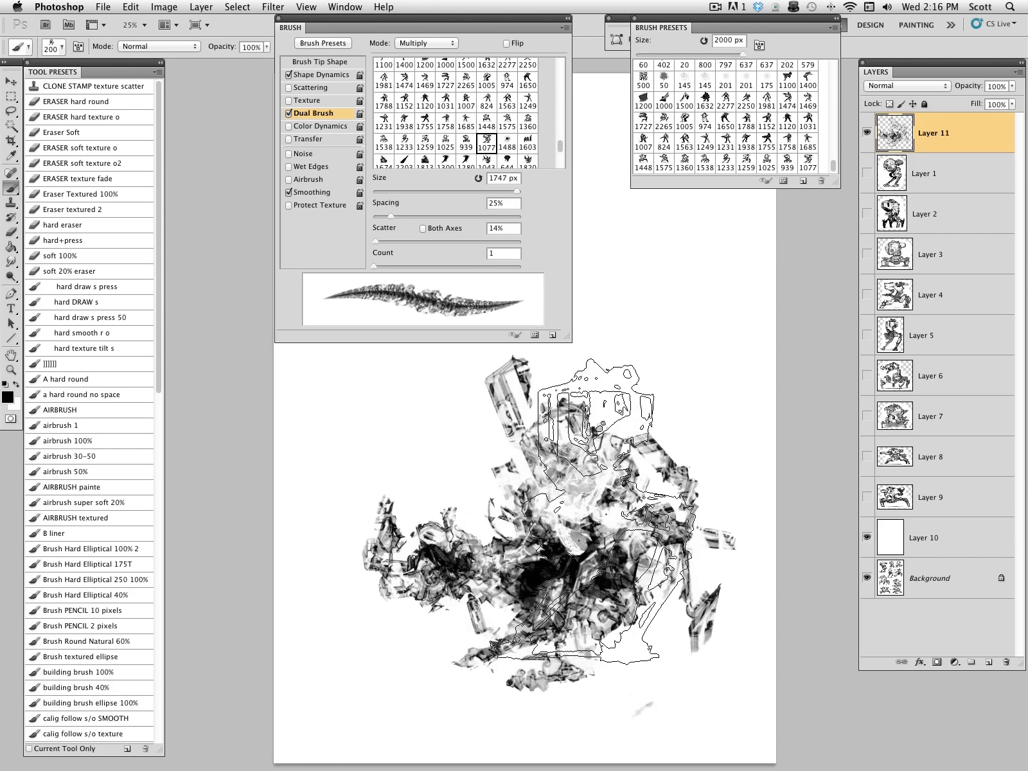
{"action": "key", "text": "bracketright"}
{"action": "key", "text": "bracketright"}
{"action": "key", "text": "bracketright"}
{"action": "key", "text": "bracketright"}
{"action": "key", "text": "bracketright"}
{"action": "mouse_move", "coordinate": [604, 511]}
{"action": "left_mouse_down"}
{"action": "mouse_move", "coordinate": [450, 508]}
{"action": "mouse_move", "coordinate": [411, 527]}
{"action": "mouse_move", "coordinate": [501, 514]}
{"action": "left_mouse_up"}
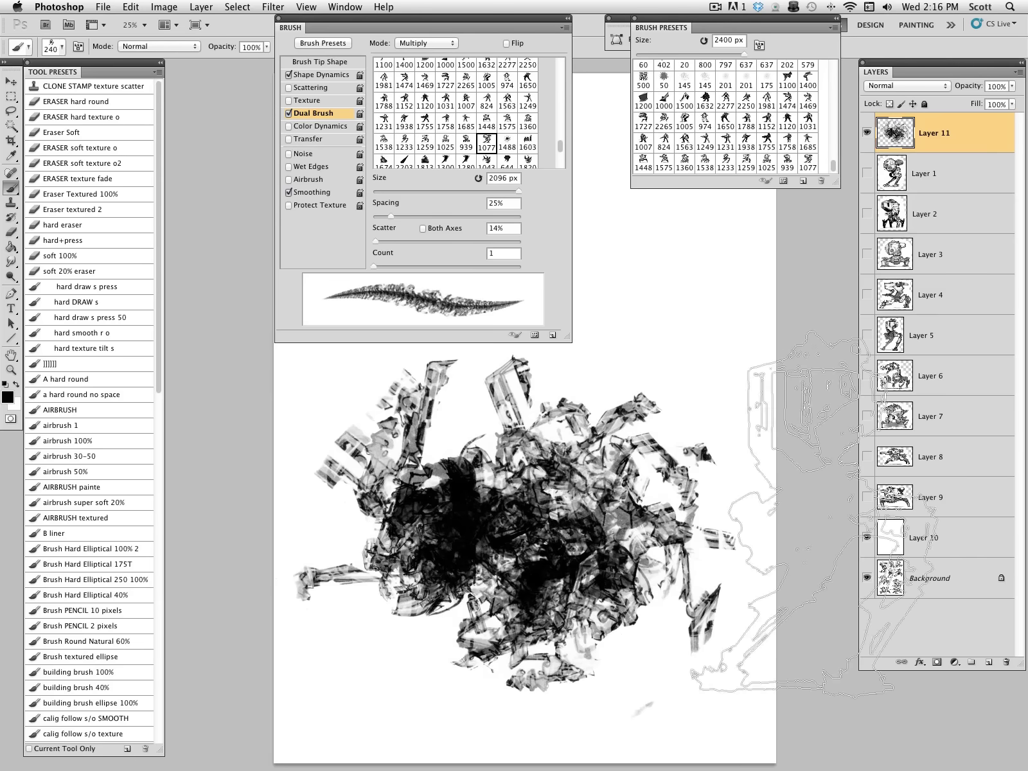
{"action": "left_click", "coordinate": [569, 389], "text": "alt"}
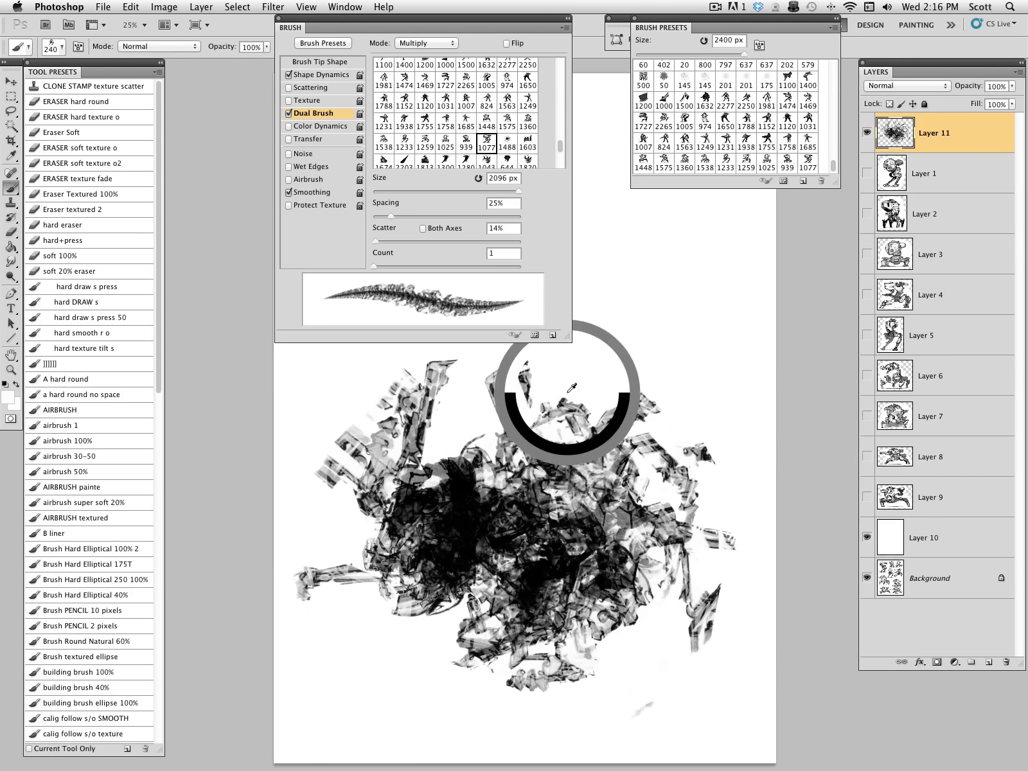
{"action": "mouse_move", "coordinate": [502, 388]}
{"action": "left_mouse_down"}
{"action": "mouse_move", "coordinate": [436, 471]}
{"action": "mouse_move", "coordinate": [413, 482]}
{"action": "mouse_move", "coordinate": [437, 475]}
{"action": "left_mouse_up"}
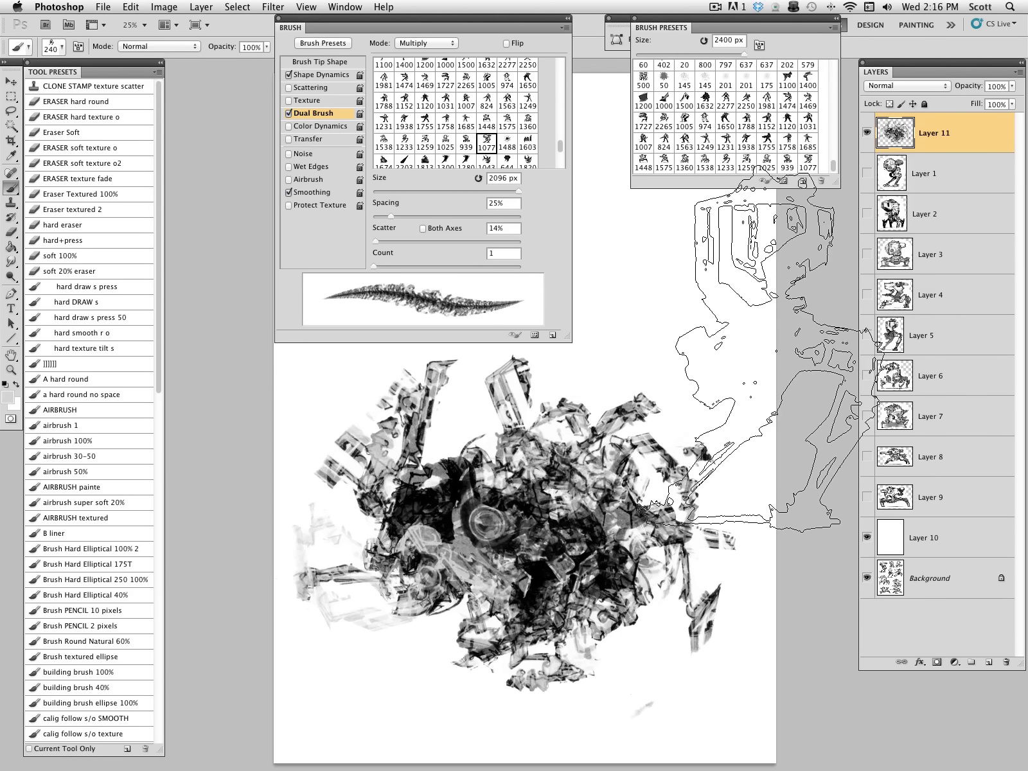
Add a new layer above Layer 11 and set up the "hard draw s press" brush preset at 30 px in white sampled from the canvas.
{"action": "left_click", "coordinate": [990, 664]}
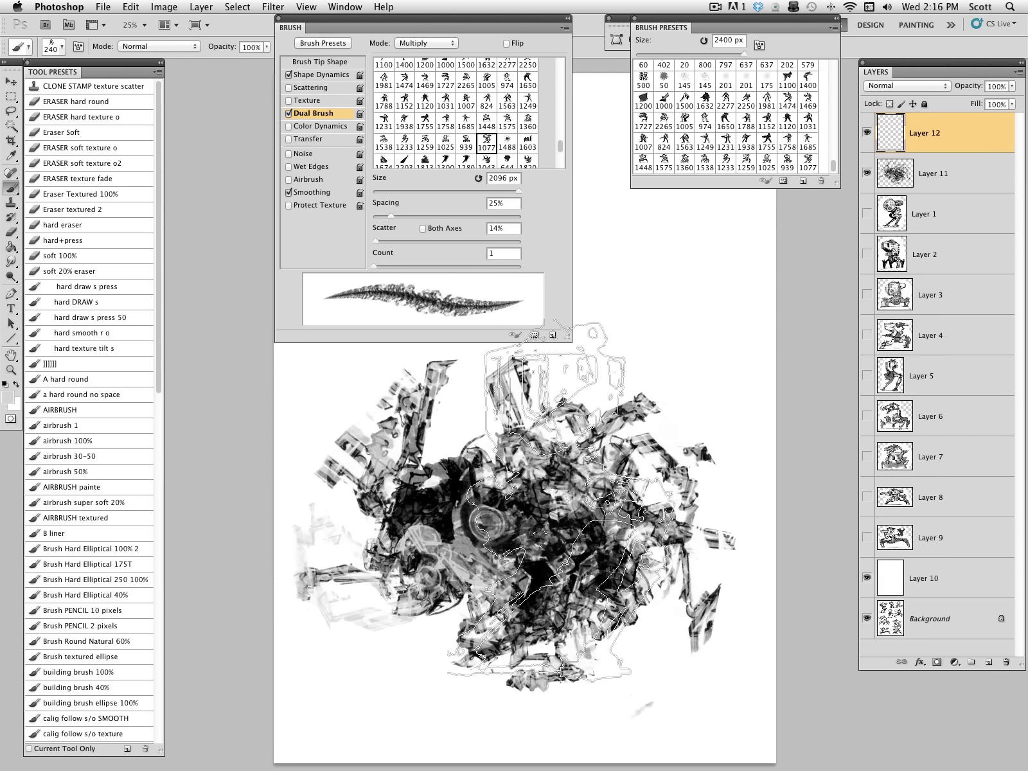
{"action": "left_click", "coordinate": [115, 287]}
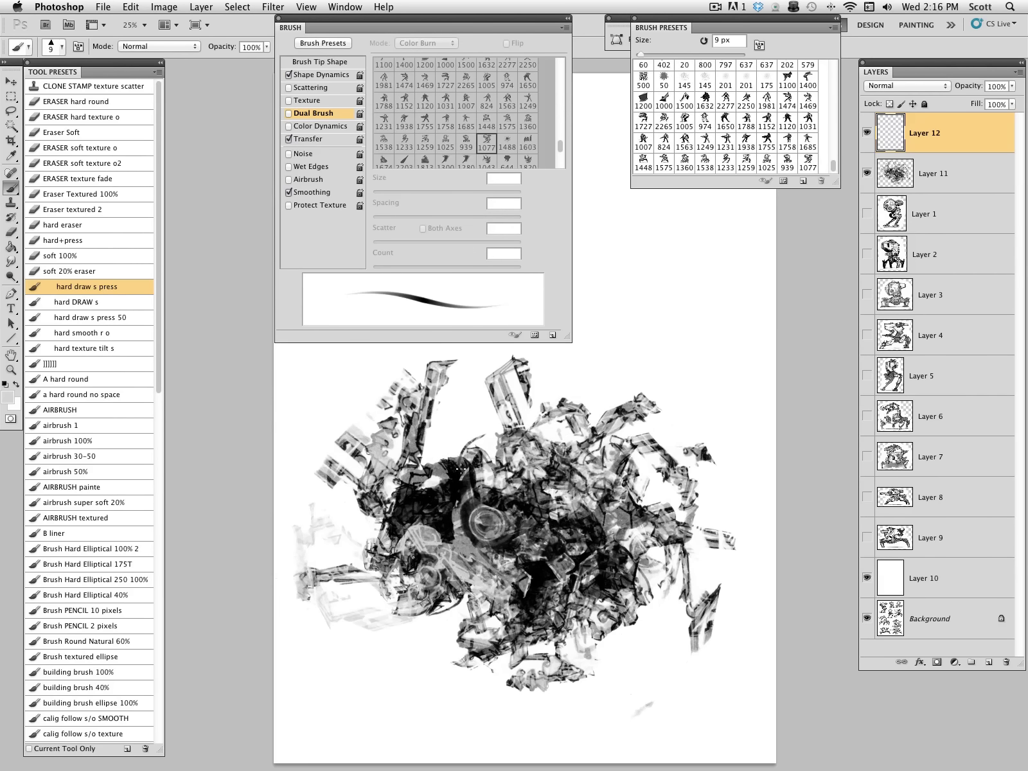
{"action": "left_click", "coordinate": [457, 430], "text": "alt"}
{"action": "key", "text": "bracketright"}
{"action": "key", "text": "bracketright"}
{"action": "key", "text": "bracketright"}
{"action": "key", "text": "bracketright"}
{"action": "key", "text": "bracketright"}
{"action": "key", "text": "bracketright"}
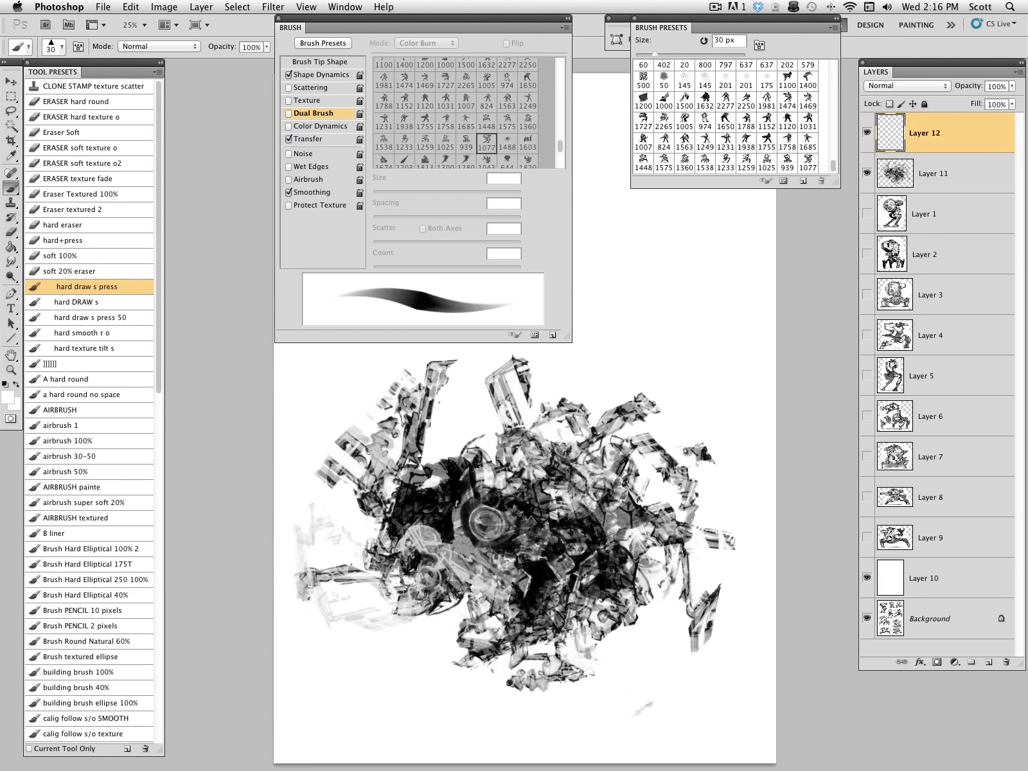
Carve the robot silhouette by painting white over the outer fragments and gap between the legs, enlarging the brush to 150 px.
{"action": "mouse_move", "coordinate": [448, 522]}
{"action": "left_mouse_down"}
{"action": "mouse_move", "coordinate": [457, 481]}
{"action": "mouse_move", "coordinate": [443, 481]}
{"action": "mouse_move", "coordinate": [437, 460]}
{"action": "mouse_move", "coordinate": [399, 438]}
{"action": "mouse_move", "coordinate": [408, 425]}
{"action": "mouse_move", "coordinate": [414, 444]}
{"action": "left_mouse_up"}
{"action": "key", "text": "bracketright"}
{"action": "key", "text": "bracketright"}
{"action": "key", "text": "bracketright"}
{"action": "key", "text": "bracketright"}
{"action": "key", "text": "bracketright"}
{"action": "key", "text": "bracketright"}
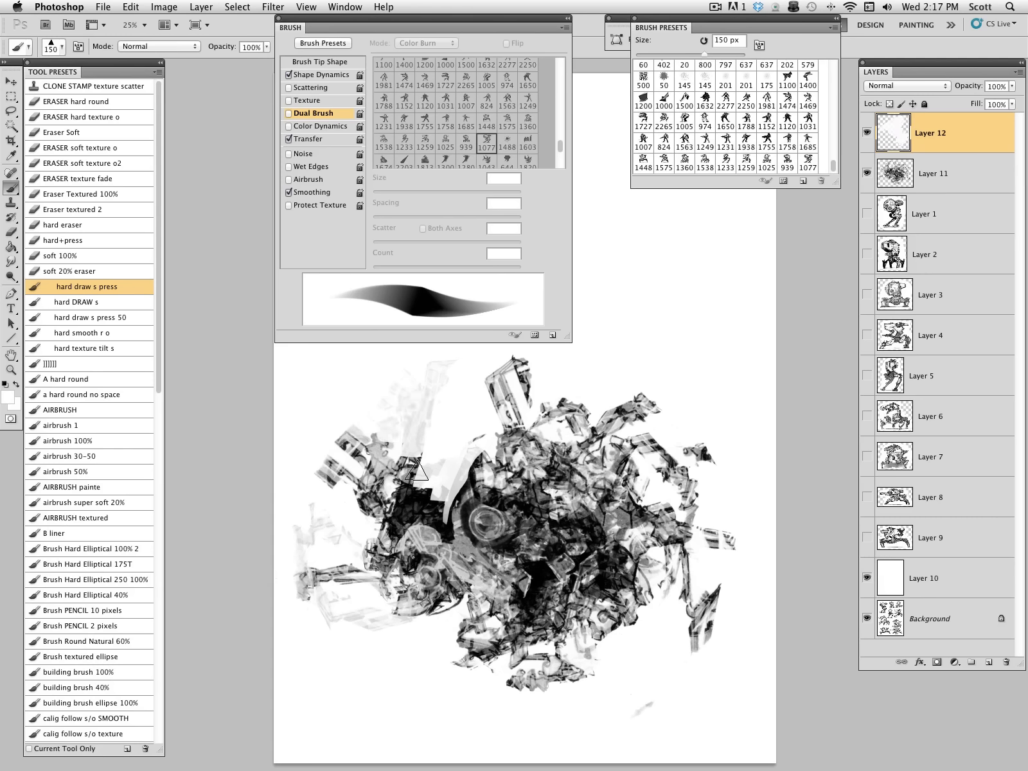
{"action": "mouse_move", "coordinate": [350, 429]}
{"action": "left_mouse_down"}
{"action": "mouse_move", "coordinate": [349, 470]}
{"action": "mouse_move", "coordinate": [370, 497]}
{"action": "mouse_move", "coordinate": [405, 466]}
{"action": "mouse_move", "coordinate": [433, 469]}
{"action": "mouse_move", "coordinate": [457, 560]}
{"action": "mouse_move", "coordinate": [458, 549]}
{"action": "mouse_move", "coordinate": [441, 487]}
{"action": "mouse_move", "coordinate": [445, 530]}
{"action": "mouse_move", "coordinate": [429, 521]}
{"action": "mouse_move", "coordinate": [373, 569]}
{"action": "mouse_move", "coordinate": [395, 615]}
{"action": "left_mouse_up"}
{"action": "key", "text": "super+z"}
{"action": "mouse_move", "coordinate": [389, 527]}
{"action": "left_mouse_down"}
{"action": "mouse_move", "coordinate": [345, 581]}
{"action": "mouse_move", "coordinate": [443, 529]}
{"action": "mouse_move", "coordinate": [429, 489]}
{"action": "mouse_move", "coordinate": [498, 437]}
{"action": "left_mouse_up"}
{"action": "left_click_drag", "start_coordinate": [474, 601], "coordinate": [468, 625]}
{"action": "mouse_move", "coordinate": [556, 650]}
{"action": "left_mouse_down"}
{"action": "mouse_move", "coordinate": [580, 642]}
{"action": "mouse_move", "coordinate": [550, 610]}
{"action": "mouse_move", "coordinate": [556, 599]}
{"action": "mouse_move", "coordinate": [561, 642]}
{"action": "mouse_move", "coordinate": [556, 607]}
{"action": "mouse_move", "coordinate": [532, 642]}
{"action": "mouse_move", "coordinate": [550, 608]}
{"action": "mouse_move", "coordinate": [568, 601]}
{"action": "mouse_move", "coordinate": [524, 604]}
{"action": "mouse_move", "coordinate": [534, 614]}
{"action": "mouse_move", "coordinate": [556, 589]}
{"action": "mouse_move", "coordinate": [530, 610]}
{"action": "mouse_move", "coordinate": [532, 629]}
{"action": "mouse_move", "coordinate": [559, 599]}
{"action": "mouse_move", "coordinate": [583, 624]}
{"action": "mouse_move", "coordinate": [589, 651]}
{"action": "mouse_move", "coordinate": [576, 628]}
{"action": "mouse_move", "coordinate": [558, 637]}
{"action": "mouse_move", "coordinate": [547, 602]}
{"action": "mouse_move", "coordinate": [537, 625]}
{"action": "mouse_move", "coordinate": [599, 649]}
{"action": "mouse_move", "coordinate": [647, 617]}
{"action": "mouse_move", "coordinate": [658, 572]}
{"action": "mouse_move", "coordinate": [634, 543]}
{"action": "mouse_move", "coordinate": [637, 495]}
{"action": "mouse_move", "coordinate": [585, 456]}
{"action": "mouse_move", "coordinate": [617, 452]}
{"action": "mouse_move", "coordinate": [600, 450]}
{"action": "mouse_move", "coordinate": [644, 491]}
{"action": "mouse_move", "coordinate": [635, 538]}
{"action": "mouse_move", "coordinate": [656, 530]}
{"action": "mouse_move", "coordinate": [666, 558]}
{"action": "mouse_move", "coordinate": [619, 468]}
{"action": "mouse_move", "coordinate": [528, 426]}
{"action": "mouse_move", "coordinate": [528, 411]}
{"action": "mouse_move", "coordinate": [506, 420]}
{"action": "mouse_move", "coordinate": [492, 397]}
{"action": "mouse_move", "coordinate": [606, 420]}
{"action": "mouse_move", "coordinate": [618, 438]}
{"action": "mouse_move", "coordinate": [661, 401]}
{"action": "mouse_move", "coordinate": [696, 479]}
{"action": "mouse_move", "coordinate": [663, 488]}
{"action": "mouse_move", "coordinate": [704, 448]}
{"action": "mouse_move", "coordinate": [701, 507]}
{"action": "mouse_move", "coordinate": [735, 539]}
{"action": "left_mouse_up"}
Load the "A hard round" brush preset at 90 px and paint out the stray fragments and grey smudges around the silhouette in white.
{"action": "left_click", "coordinate": [104, 380]}
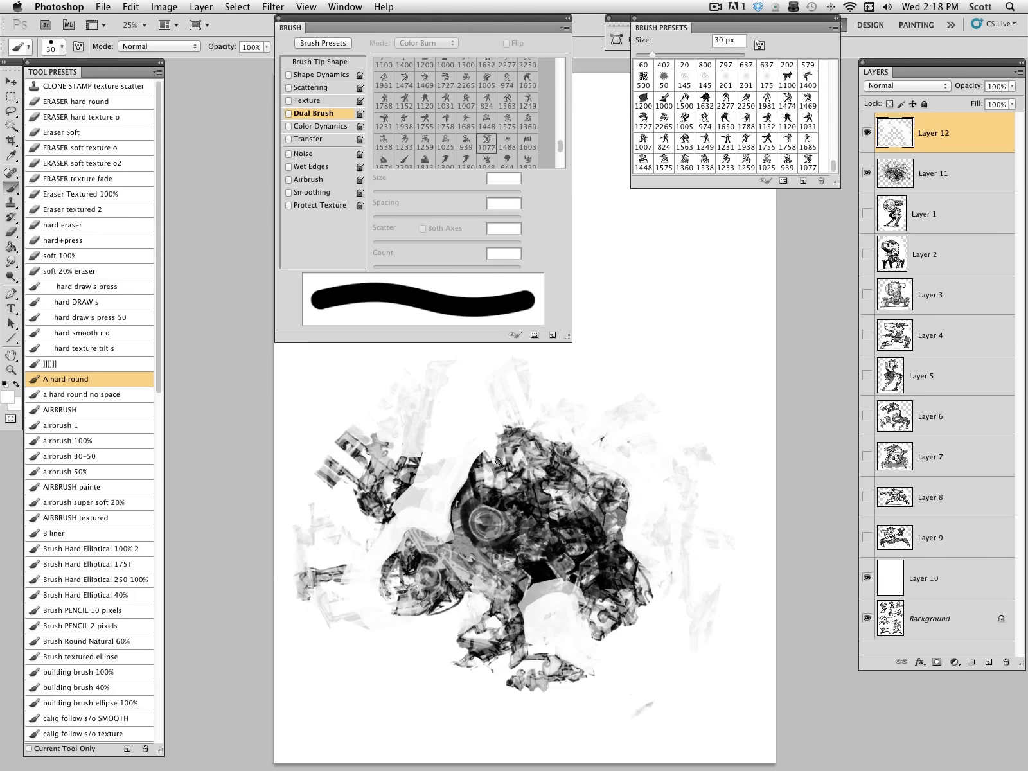
{"action": "key", "text": "bracketright"}
{"action": "key", "text": "bracketright"}
{"action": "key", "text": "bracketright"}
{"action": "key", "text": "bracketright"}
{"action": "key", "text": "bracketright"}
{"action": "key", "text": "bracketright"}
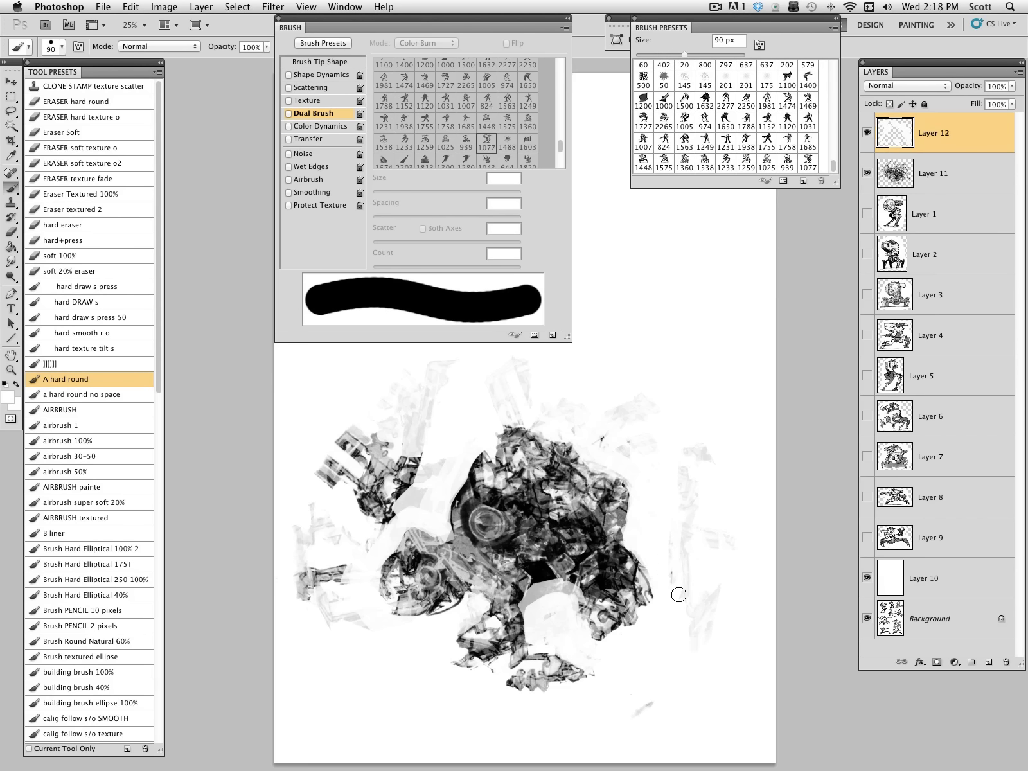
{"action": "mouse_move", "coordinate": [678, 595]}
{"action": "left_mouse_down"}
{"action": "mouse_move", "coordinate": [696, 583]}
{"action": "mouse_move", "coordinate": [713, 616]}
{"action": "left_mouse_up"}
{"action": "mouse_move", "coordinate": [641, 461]}
{"action": "left_mouse_down"}
{"action": "mouse_move", "coordinate": [569, 431]}
{"action": "mouse_move", "coordinate": [484, 415]}
{"action": "mouse_move", "coordinate": [555, 367]}
{"action": "mouse_move", "coordinate": [547, 395]}
{"action": "mouse_move", "coordinate": [521, 390]}
{"action": "mouse_move", "coordinate": [631, 424]}
{"action": "mouse_move", "coordinate": [460, 393]}
{"action": "mouse_move", "coordinate": [360, 519]}
{"action": "mouse_move", "coordinate": [317, 498]}
{"action": "mouse_move", "coordinate": [340, 588]}
{"action": "left_mouse_up"}
{"action": "key", "text": "bracketright"}
{"action": "key", "text": "bracketright"}
{"action": "key", "text": "bracketright"}
{"action": "key", "text": "bracketright"}
{"action": "key", "text": "bracketright"}
{"action": "key", "text": "bracketright"}
{"action": "key", "text": "bracketright"}
{"action": "key", "text": "bracketright"}
{"action": "key", "text": "bracketleft"}
{"action": "key", "text": "bracketleft"}
{"action": "key", "text": "bracketleft"}
{"action": "key", "text": "bracketleft"}
{"action": "key", "text": "bracketleft"}
{"action": "key", "text": "bracketleft"}
{"action": "key", "text": "bracketleft"}
{"action": "key", "text": "bracketleft"}
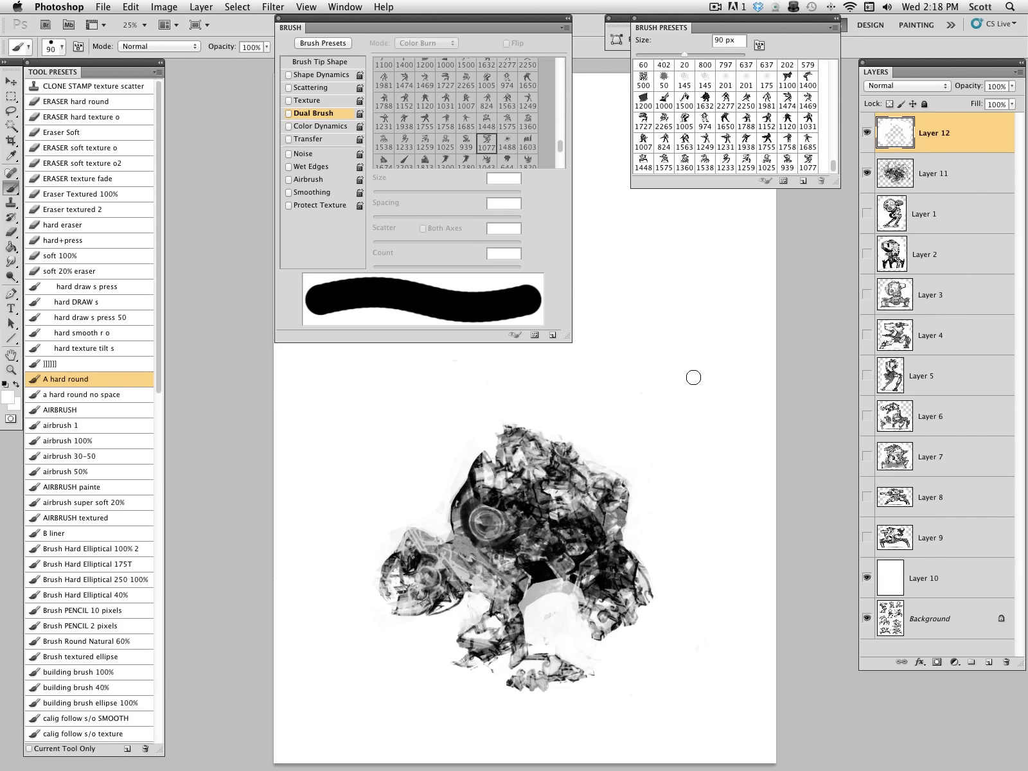
Load the "]]]]]]" brush preset, enlarge it to 40 px and paint black edge strokes along the body's underside above the leg gap.
{"action": "left_click", "coordinate": [96, 364]}
{"action": "key", "text": "bracketright"}
{"action": "key", "text": "bracketright"}
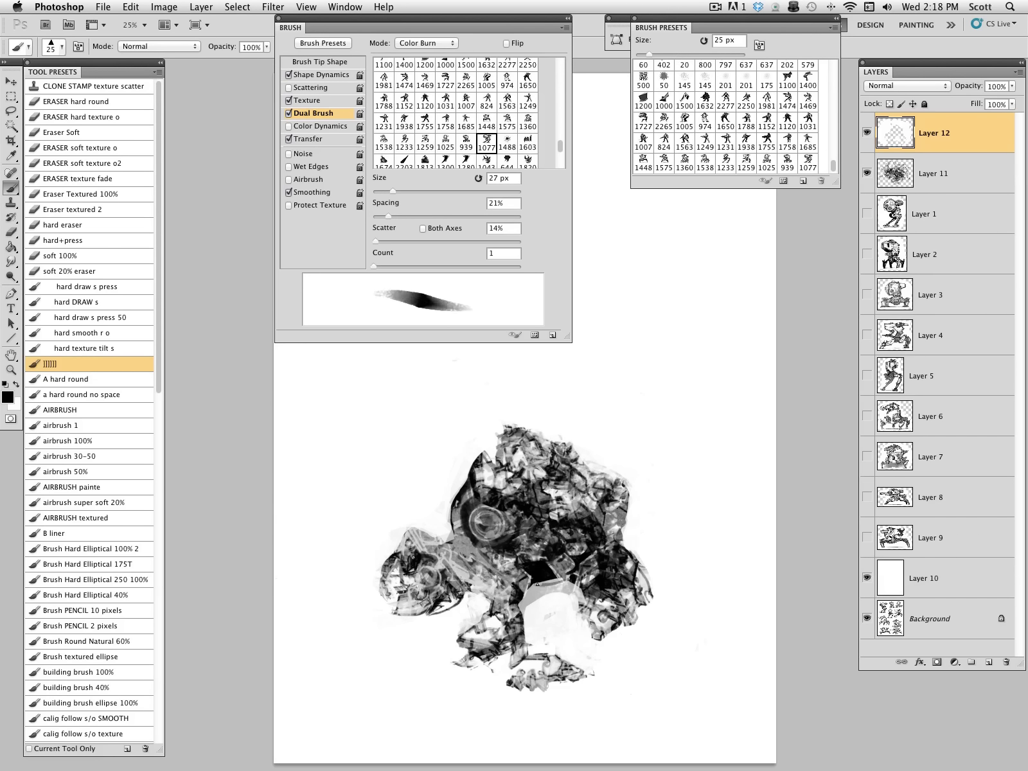
{"action": "key", "text": "bracketright"}
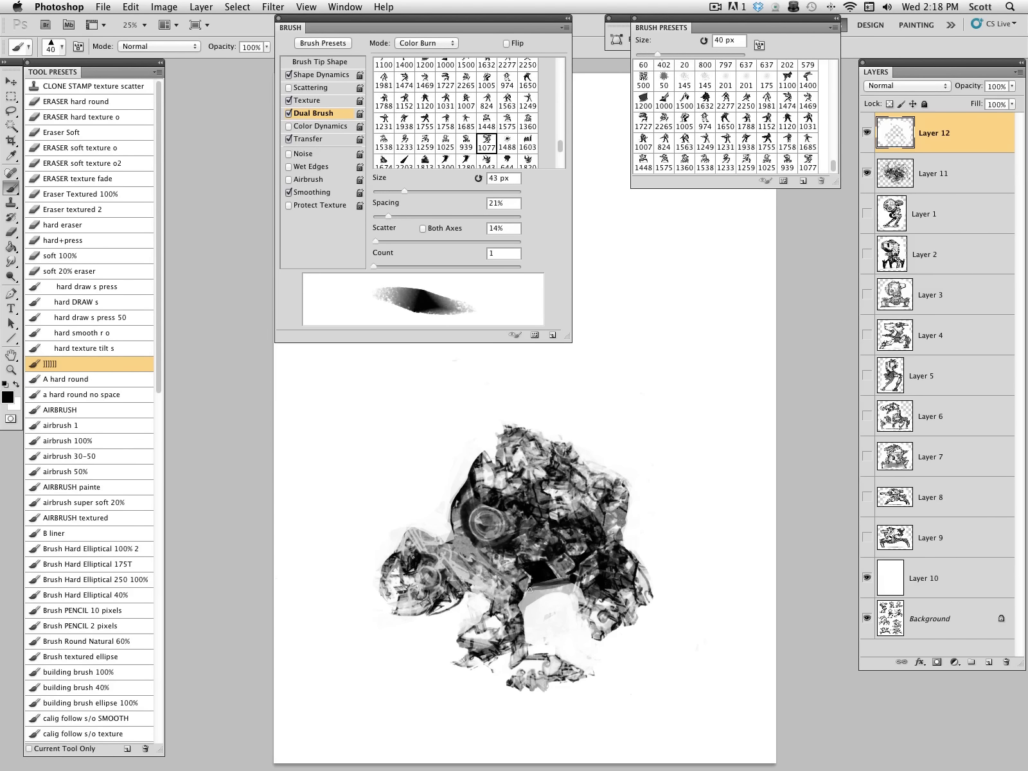
Load the "hard DRAW s" brush preset, enlarge it to 30 px and strengthen the inner front leg and underside in black.
{"action": "left_click", "coordinate": [110, 302]}
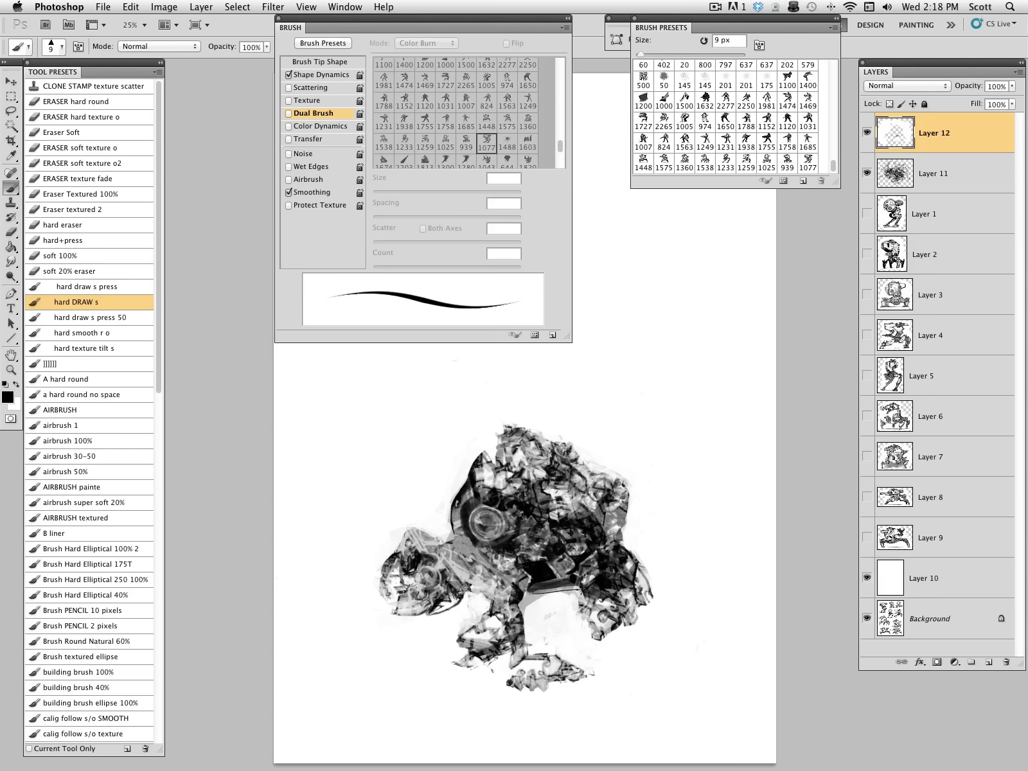
{"action": "key", "text": "bracketright"}
{"action": "key", "text": "bracketright"}
{"action": "key", "text": "bracketright"}
{"action": "key", "text": "bracketright"}
{"action": "key", "text": "bracketright"}
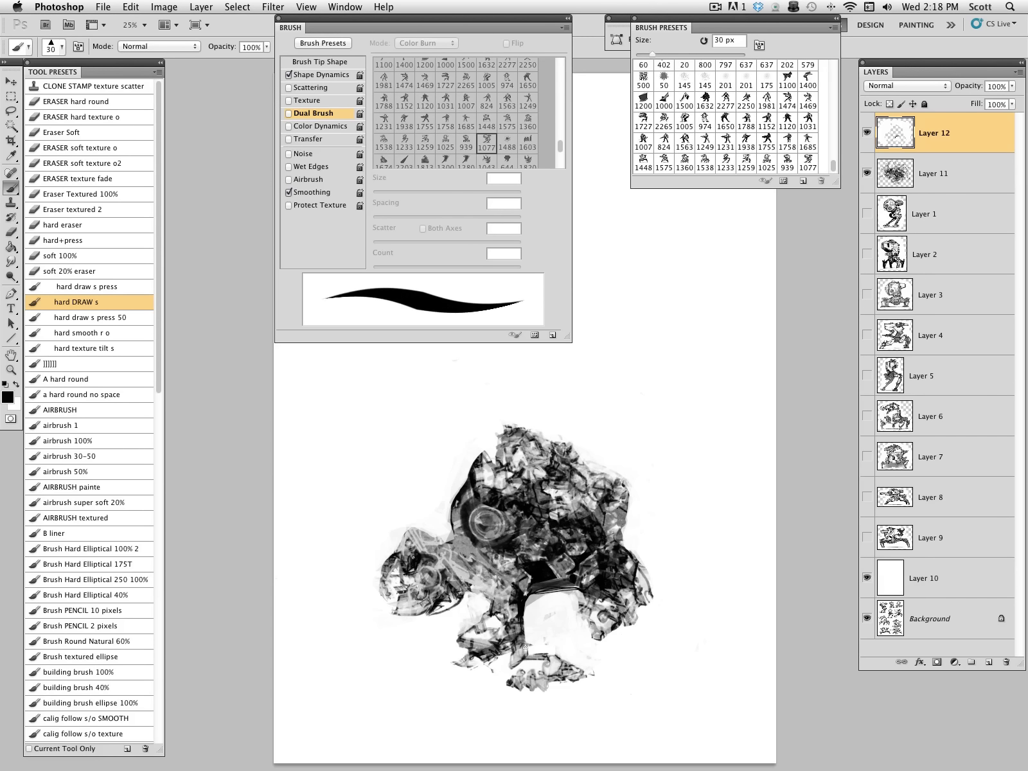
Enlarge the brush to 60 px and define the circular joint, front leg and plate above in black and mid-grey.
{"action": "key", "text": "d"}
{"action": "key", "text": "bracketright"}
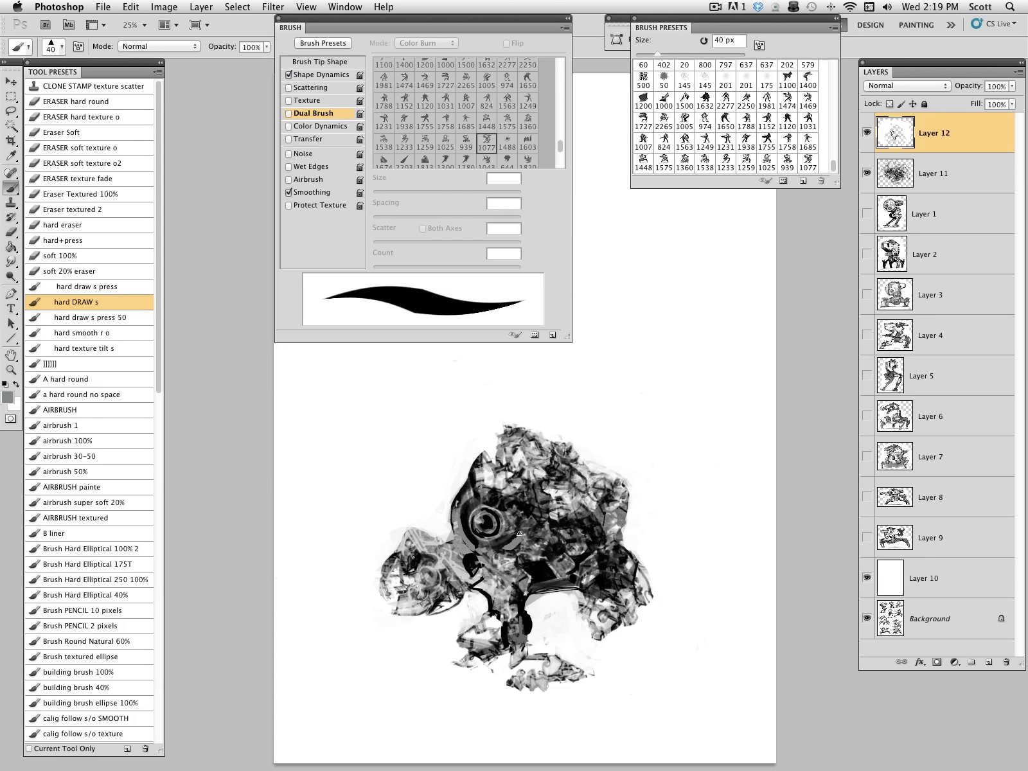
{"action": "key", "text": "bracketright"}
{"action": "key", "text": "bracketright"}
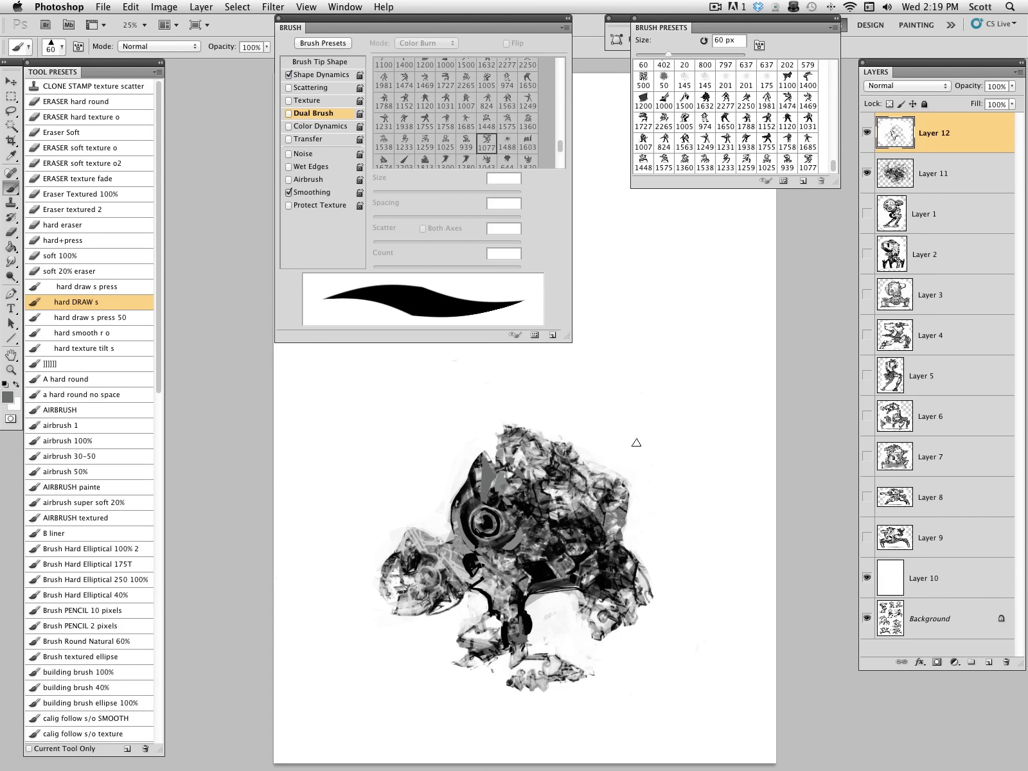
Load the "hard draw s press 50" preset at 90 px and lighten the top and rear of the body with white.
{"action": "left_click", "coordinate": [97, 286]}
{"action": "left_click", "coordinate": [138, 318]}
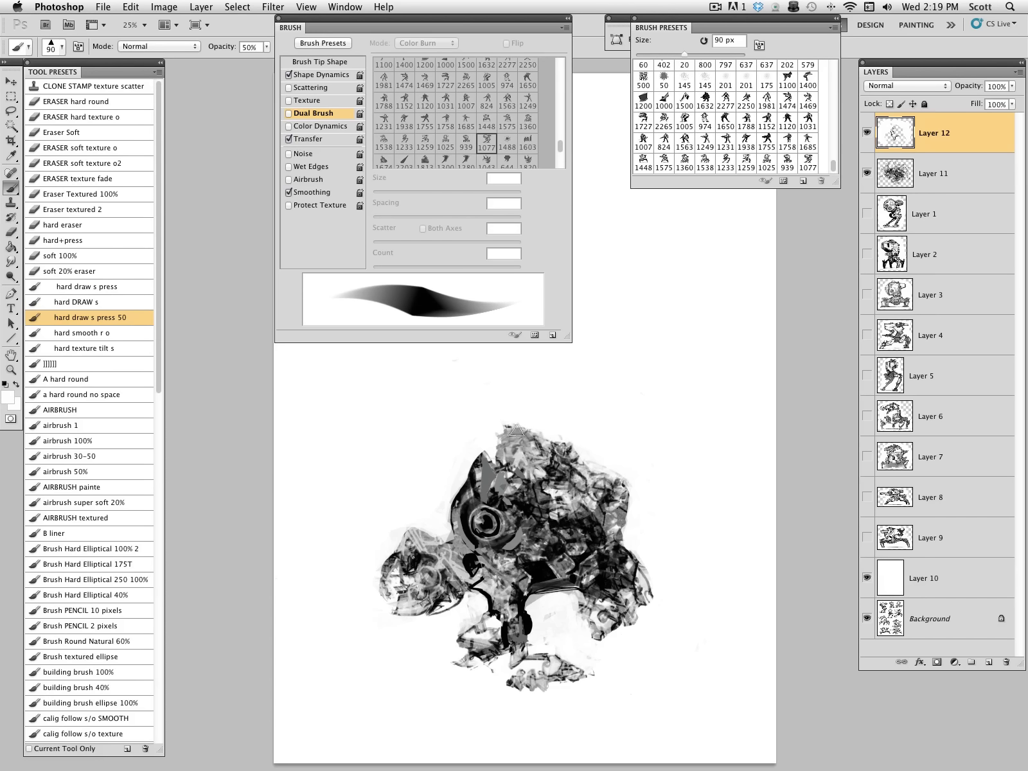
{"action": "mouse_move", "coordinate": [520, 429]}
{"action": "left_mouse_down"}
{"action": "mouse_move", "coordinate": [542, 448]}
{"action": "mouse_move", "coordinate": [507, 457]}
{"action": "mouse_move", "coordinate": [530, 453]}
{"action": "mouse_move", "coordinate": [542, 476]}
{"action": "mouse_move", "coordinate": [580, 480]}
{"action": "mouse_move", "coordinate": [567, 456]}
{"action": "mouse_move", "coordinate": [615, 530]}
{"action": "left_mouse_up"}
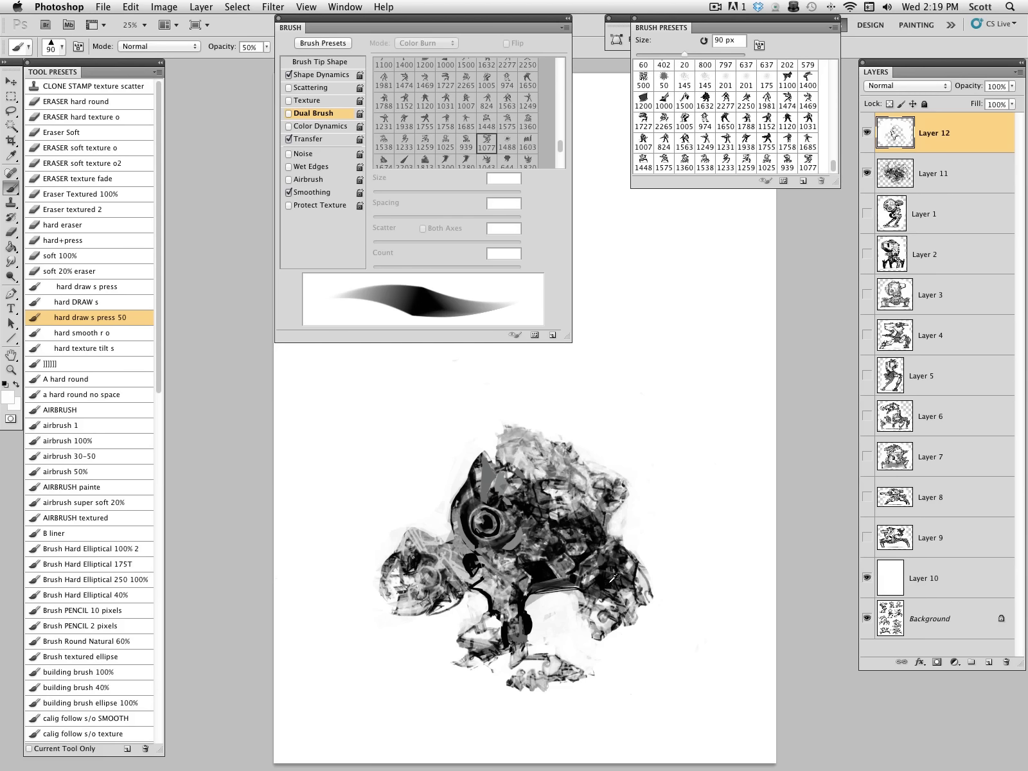
Switch to black and paint translucent strokes over the rear leg, the front foot and the front leg.
{"action": "key", "text": "x"}
{"action": "mouse_move", "coordinate": [613, 578]}
{"action": "left_mouse_down"}
{"action": "mouse_move", "coordinate": [613, 651]}
{"action": "mouse_move", "coordinate": [620, 624]}
{"action": "mouse_move", "coordinate": [638, 621]}
{"action": "mouse_move", "coordinate": [636, 643]}
{"action": "left_mouse_up"}
{"action": "mouse_move", "coordinate": [531, 639]}
{"action": "left_mouse_down"}
{"action": "mouse_move", "coordinate": [510, 672]}
{"action": "mouse_move", "coordinate": [514, 661]}
{"action": "mouse_move", "coordinate": [535, 662]}
{"action": "mouse_move", "coordinate": [522, 678]}
{"action": "mouse_move", "coordinate": [547, 674]}
{"action": "mouse_move", "coordinate": [526, 652]}
{"action": "mouse_move", "coordinate": [527, 671]}
{"action": "mouse_move", "coordinate": [563, 671]}
{"action": "mouse_move", "coordinate": [570, 658]}
{"action": "mouse_move", "coordinate": [574, 684]}
{"action": "left_mouse_up"}
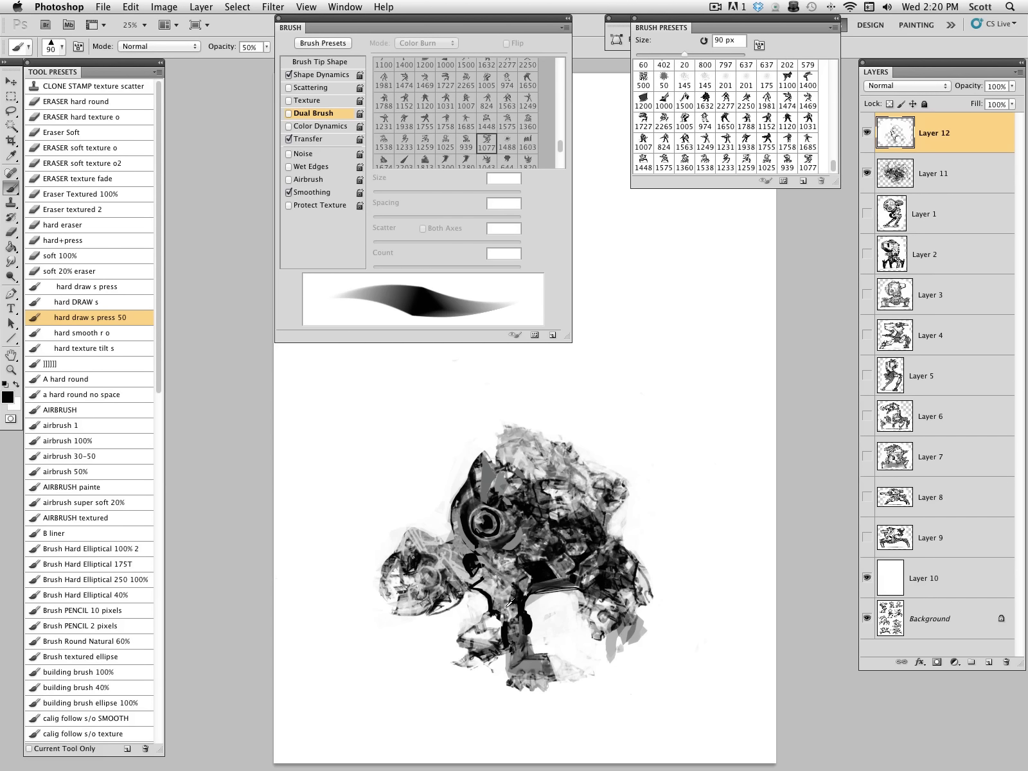
{"action": "mouse_move", "coordinate": [511, 602]}
{"action": "left_mouse_down"}
{"action": "mouse_move", "coordinate": [484, 616]}
{"action": "mouse_move", "coordinate": [482, 605]}
{"action": "mouse_move", "coordinate": [473, 645]}
{"action": "mouse_move", "coordinate": [456, 638]}
{"action": "mouse_move", "coordinate": [492, 649]}
{"action": "mouse_move", "coordinate": [471, 665]}
{"action": "mouse_move", "coordinate": [504, 646]}
{"action": "mouse_move", "coordinate": [474, 638]}
{"action": "mouse_move", "coordinate": [490, 619]}
{"action": "mouse_move", "coordinate": [468, 626]}
{"action": "mouse_move", "coordinate": [539, 598]}
{"action": "mouse_move", "coordinate": [592, 595]}
{"action": "mouse_move", "coordinate": [580, 597]}
{"action": "mouse_move", "coordinate": [585, 617]}
{"action": "mouse_move", "coordinate": [572, 593]}
{"action": "mouse_move", "coordinate": [574, 631]}
{"action": "mouse_move", "coordinate": [580, 648]}
{"action": "mouse_move", "coordinate": [581, 623]}
{"action": "mouse_move", "coordinate": [593, 656]}
{"action": "mouse_move", "coordinate": [584, 607]}
{"action": "mouse_move", "coordinate": [562, 616]}
{"action": "mouse_move", "coordinate": [556, 601]}
{"action": "mouse_move", "coordinate": [580, 608]}
{"action": "mouse_move", "coordinate": [572, 624]}
{"action": "mouse_move", "coordinate": [590, 650]}
{"action": "mouse_move", "coordinate": [576, 640]}
{"action": "mouse_move", "coordinate": [594, 656]}
{"action": "mouse_move", "coordinate": [579, 656]}
{"action": "mouse_move", "coordinate": [620, 675]}
{"action": "mouse_move", "coordinate": [526, 649]}
{"action": "mouse_move", "coordinate": [551, 659]}
{"action": "mouse_move", "coordinate": [521, 681]}
{"action": "mouse_move", "coordinate": [574, 674]}
{"action": "mouse_move", "coordinate": [524, 641]}
{"action": "left_mouse_up"}
Sample greys from the canvas, enlarge the brush to 150 px and block in the lower rear leg behind the front foot.
{"action": "key", "text": "x"}
{"action": "left_click", "coordinate": [588, 641], "text": "alt"}
{"action": "left_click", "coordinate": [572, 655], "text": "alt"}
{"action": "key", "text": "bracketright"}
{"action": "key", "text": "bracketright"}
{"action": "key", "text": "bracketright"}
{"action": "left_click_drag", "start_coordinate": [585, 667], "coordinate": [598, 673]}
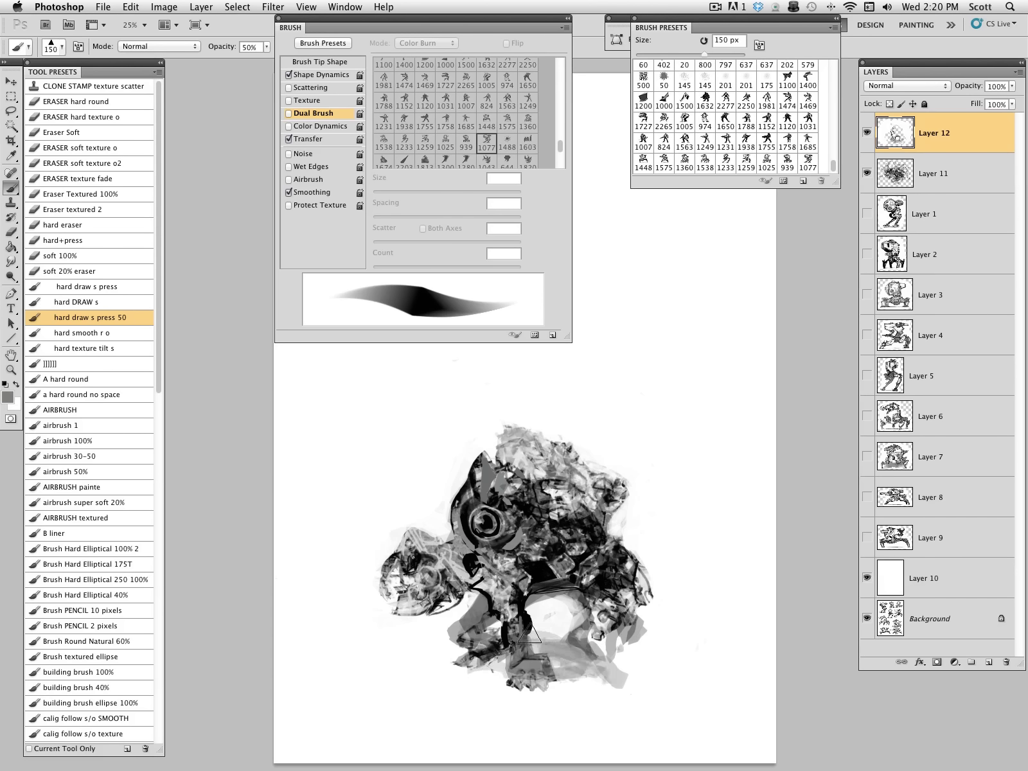
Shade the neck and far front leg with a dark tone sampled from the front leg.
{"action": "left_click", "coordinate": [530, 629], "text": "alt"}
{"action": "left_click_drag", "start_coordinate": [467, 558], "coordinate": [448, 591]}
{"action": "mouse_move", "coordinate": [448, 587]}
{"action": "left_mouse_down"}
{"action": "mouse_move", "coordinate": [395, 587]}
{"action": "mouse_move", "coordinate": [411, 606]}
{"action": "mouse_move", "coordinate": [454, 589]}
{"action": "mouse_move", "coordinate": [441, 594]}
{"action": "mouse_move", "coordinate": [501, 542]}
{"action": "mouse_move", "coordinate": [507, 494]}
{"action": "mouse_move", "coordinate": [420, 580]}
{"action": "mouse_move", "coordinate": [438, 525]}
{"action": "mouse_move", "coordinate": [432, 567]}
{"action": "mouse_move", "coordinate": [415, 576]}
{"action": "mouse_move", "coordinate": [430, 582]}
{"action": "mouse_move", "coordinate": [474, 560]}
{"action": "mouse_move", "coordinate": [422, 575]}
{"action": "mouse_move", "coordinate": [426, 582]}
{"action": "mouse_move", "coordinate": [418, 574]}
{"action": "mouse_move", "coordinate": [443, 582]}
{"action": "mouse_move", "coordinate": [430, 593]}
{"action": "mouse_move", "coordinate": [545, 595]}
{"action": "mouse_move", "coordinate": [496, 566]}
{"action": "mouse_move", "coordinate": [482, 580]}
{"action": "mouse_move", "coordinate": [476, 561]}
{"action": "mouse_move", "coordinate": [456, 565]}
{"action": "mouse_move", "coordinate": [459, 543]}
{"action": "mouse_move", "coordinate": [496, 563]}
{"action": "mouse_move", "coordinate": [480, 587]}
{"action": "mouse_move", "coordinate": [532, 571]}
{"action": "mouse_move", "coordinate": [511, 565]}
{"action": "mouse_move", "coordinate": [509, 605]}
{"action": "mouse_move", "coordinate": [547, 573]}
{"action": "mouse_move", "coordinate": [497, 561]}
{"action": "mouse_move", "coordinate": [526, 569]}
{"action": "left_mouse_up"}
Reduce the brush size and refine the head and its round eye with tones sampled from the canvas.
{"action": "left_click", "coordinate": [504, 499], "text": "alt"}
{"action": "key", "text": "bracketleft"}
{"action": "key", "text": "bracketleft"}
{"action": "key", "text": "bracketleft"}
{"action": "key", "text": "bracketleft"}
{"action": "key", "text": "bracketleft"}
{"action": "key", "text": "bracketleft"}
{"action": "key", "text": "bracketleft"}
{"action": "key", "text": "bracketleft"}
{"action": "left_click", "coordinate": [439, 524], "text": "alt"}
{"action": "left_click", "coordinate": [473, 561], "text": "alt"}
{"action": "left_click", "coordinate": [520, 598], "text": "alt"}
Enlarge the brush to 90 px and block in the bent hind leg and tail with black sampled from the body.
{"action": "key", "text": "bracketright"}
{"action": "key", "text": "bracketright"}
{"action": "key", "text": "bracketright"}
{"action": "key", "text": "bracketright"}
{"action": "key", "text": "bracketright"}
{"action": "left_click", "coordinate": [532, 570], "text": "alt"}
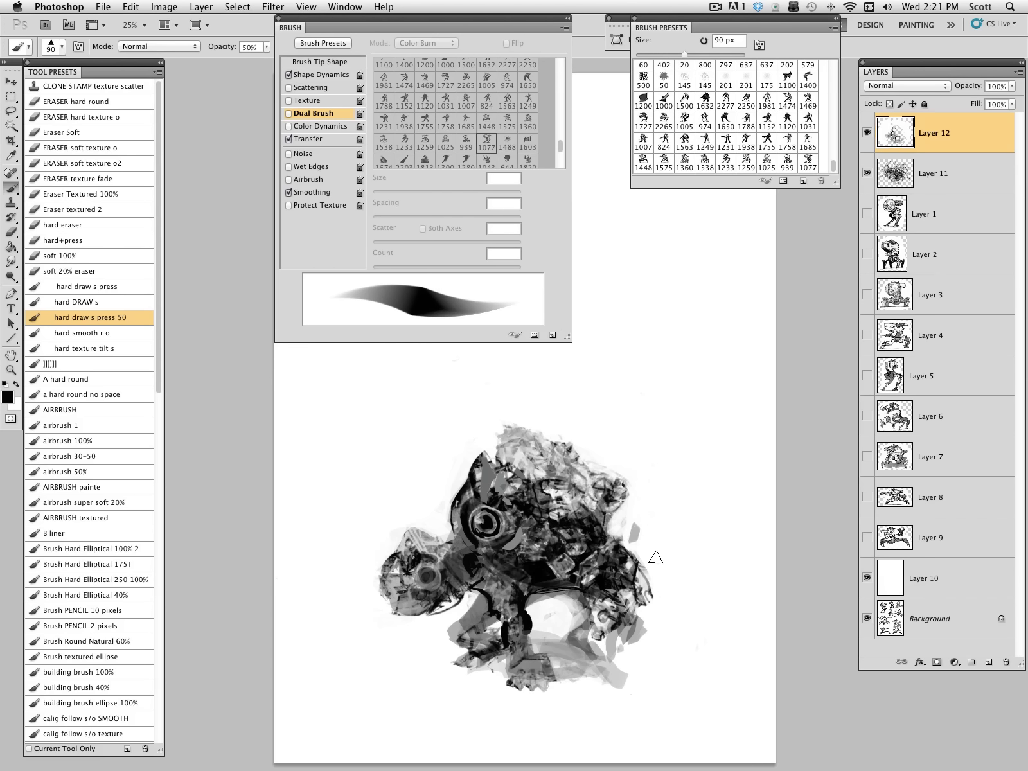
{"action": "mouse_move", "coordinate": [618, 593]}
{"action": "left_mouse_down"}
{"action": "mouse_move", "coordinate": [651, 600]}
{"action": "mouse_move", "coordinate": [660, 617]}
{"action": "mouse_move", "coordinate": [647, 635]}
{"action": "mouse_move", "coordinate": [654, 601]}
{"action": "mouse_move", "coordinate": [659, 618]}
{"action": "mouse_move", "coordinate": [641, 605]}
{"action": "mouse_move", "coordinate": [684, 603]}
{"action": "mouse_move", "coordinate": [682, 631]}
{"action": "mouse_move", "coordinate": [668, 617]}
{"action": "mouse_move", "coordinate": [681, 623]}
{"action": "mouse_move", "coordinate": [681, 608]}
{"action": "mouse_move", "coordinate": [616, 584]}
{"action": "mouse_move", "coordinate": [598, 631]}
{"action": "mouse_move", "coordinate": [636, 619]}
{"action": "mouse_move", "coordinate": [653, 644]}
{"action": "mouse_move", "coordinate": [621, 605]}
{"action": "mouse_move", "coordinate": [615, 641]}
{"action": "mouse_move", "coordinate": [624, 611]}
{"action": "mouse_move", "coordinate": [617, 620]}
{"action": "mouse_move", "coordinate": [602, 582]}
{"action": "mouse_move", "coordinate": [588, 627]}
{"action": "mouse_move", "coordinate": [621, 625]}
{"action": "mouse_move", "coordinate": [610, 596]}
{"action": "mouse_move", "coordinate": [579, 588]}
{"action": "mouse_move", "coordinate": [620, 606]}
{"action": "mouse_move", "coordinate": [628, 629]}
{"action": "mouse_move", "coordinate": [583, 628]}
{"action": "mouse_move", "coordinate": [582, 608]}
{"action": "mouse_move", "coordinate": [589, 621]}
{"action": "mouse_move", "coordinate": [565, 630]}
{"action": "mouse_move", "coordinate": [610, 590]}
{"action": "mouse_move", "coordinate": [583, 624]}
{"action": "mouse_move", "coordinate": [583, 662]}
{"action": "mouse_move", "coordinate": [614, 669]}
{"action": "mouse_move", "coordinate": [608, 633]}
{"action": "mouse_move", "coordinate": [641, 637]}
{"action": "mouse_move", "coordinate": [646, 616]}
{"action": "mouse_move", "coordinate": [636, 642]}
{"action": "mouse_move", "coordinate": [633, 621]}
{"action": "mouse_move", "coordinate": [594, 601]}
{"action": "mouse_move", "coordinate": [617, 600]}
{"action": "mouse_move", "coordinate": [540, 593]}
{"action": "mouse_move", "coordinate": [481, 607]}
{"action": "mouse_move", "coordinate": [479, 631]}
{"action": "mouse_move", "coordinate": [489, 664]}
{"action": "left_mouse_up"}
Shape the hind leg by alternating black and white, and cover the belly with a smooth dark grey panel.
{"action": "key", "text": "x"}
{"action": "key", "text": "x"}
{"action": "key", "text": "x"}
{"action": "key", "text": "x"}
{"action": "key", "text": "x"}
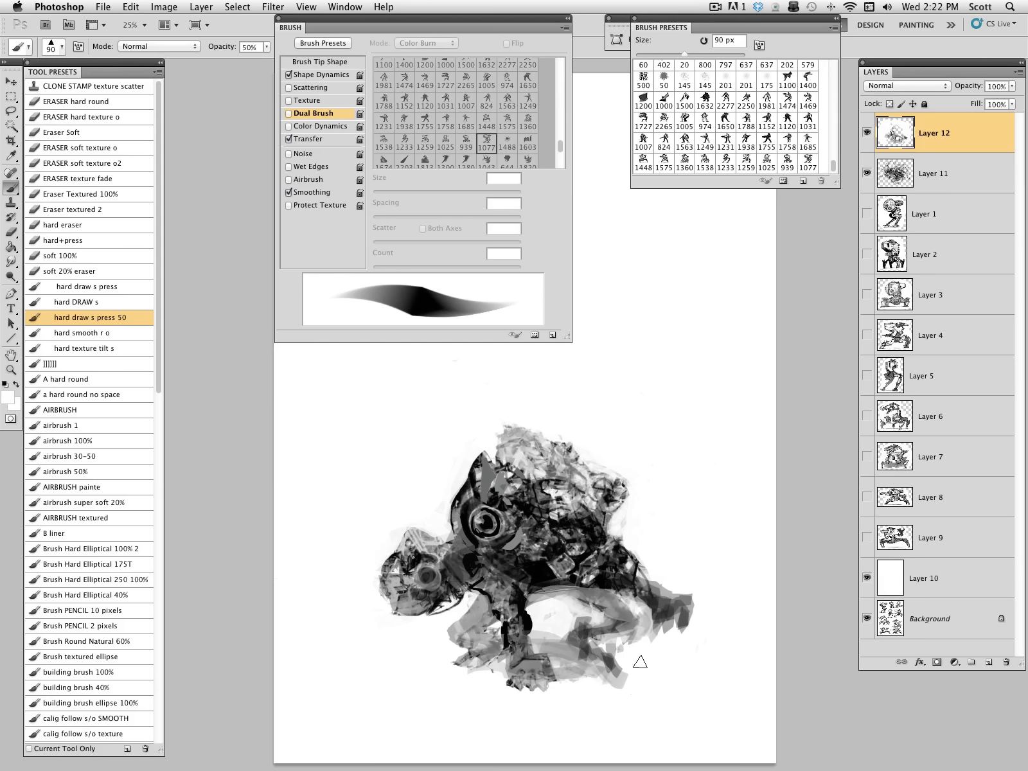
{"action": "mouse_move", "coordinate": [596, 581]}
{"action": "left_mouse_down"}
{"action": "mouse_move", "coordinate": [561, 596]}
{"action": "mouse_move", "coordinate": [575, 584]}
{"action": "mouse_move", "coordinate": [536, 582]}
{"action": "mouse_move", "coordinate": [585, 543]}
{"action": "mouse_move", "coordinate": [544, 565]}
{"action": "mouse_move", "coordinate": [583, 563]}
{"action": "mouse_move", "coordinate": [586, 545]}
{"action": "mouse_move", "coordinate": [532, 568]}
{"action": "mouse_move", "coordinate": [584, 558]}
{"action": "left_mouse_up"}
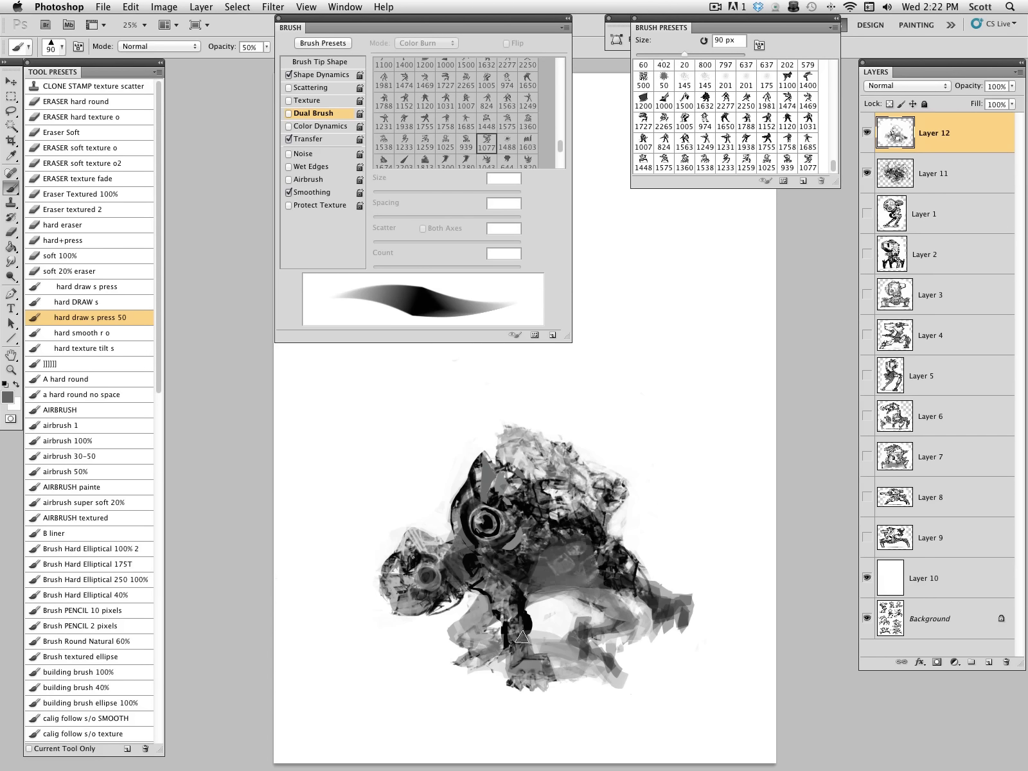
{"action": "left_click_drag", "start_coordinate": [619, 515], "coordinate": [621, 482]}
Sample a dark tone and paint spikes along the ridge of the back, varying the brush between 50 px and 35 px.
{"action": "left_click", "coordinate": [527, 506], "text": "alt"}
{"action": "key", "text": "bracketleft"}
{"action": "key", "text": "bracketleft"}
{"action": "key", "text": "bracketleft"}
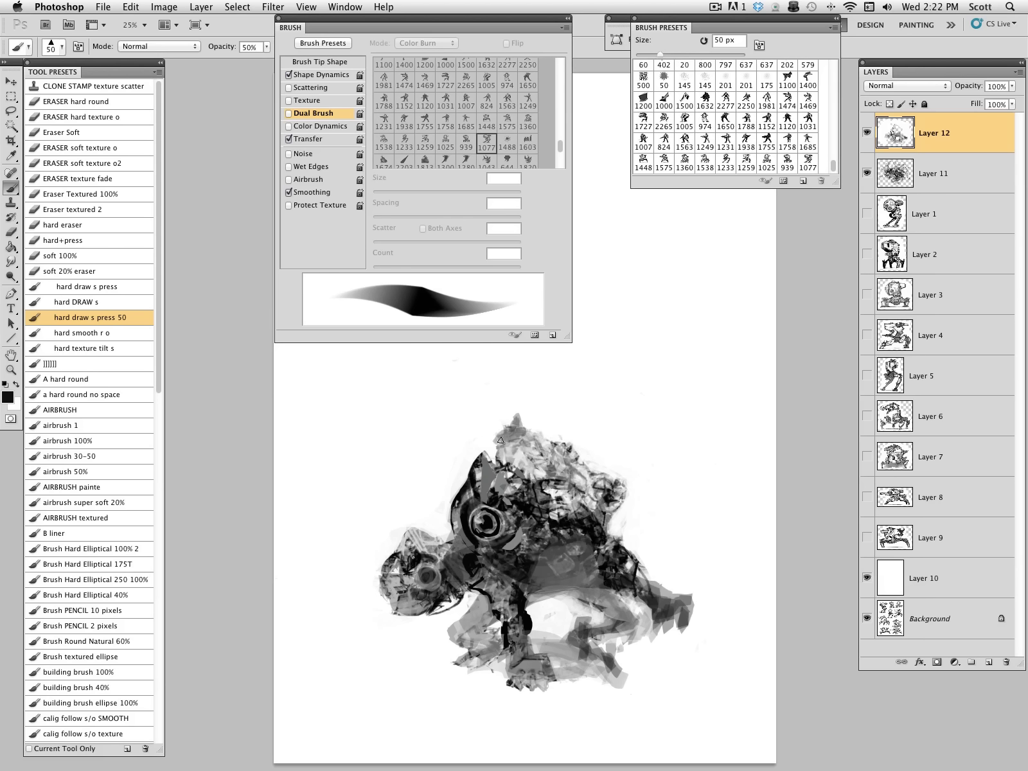
{"action": "left_click_drag", "start_coordinate": [501, 440], "coordinate": [497, 438]}
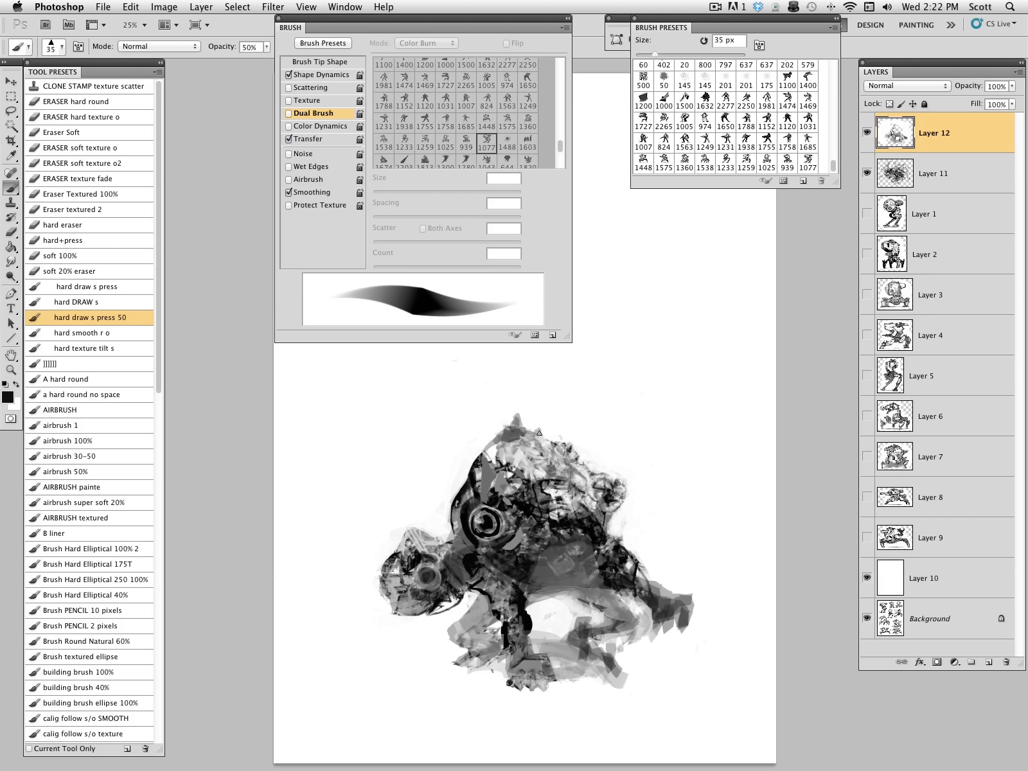
{"action": "left_click_drag", "start_coordinate": [526, 433], "coordinate": [538, 439]}
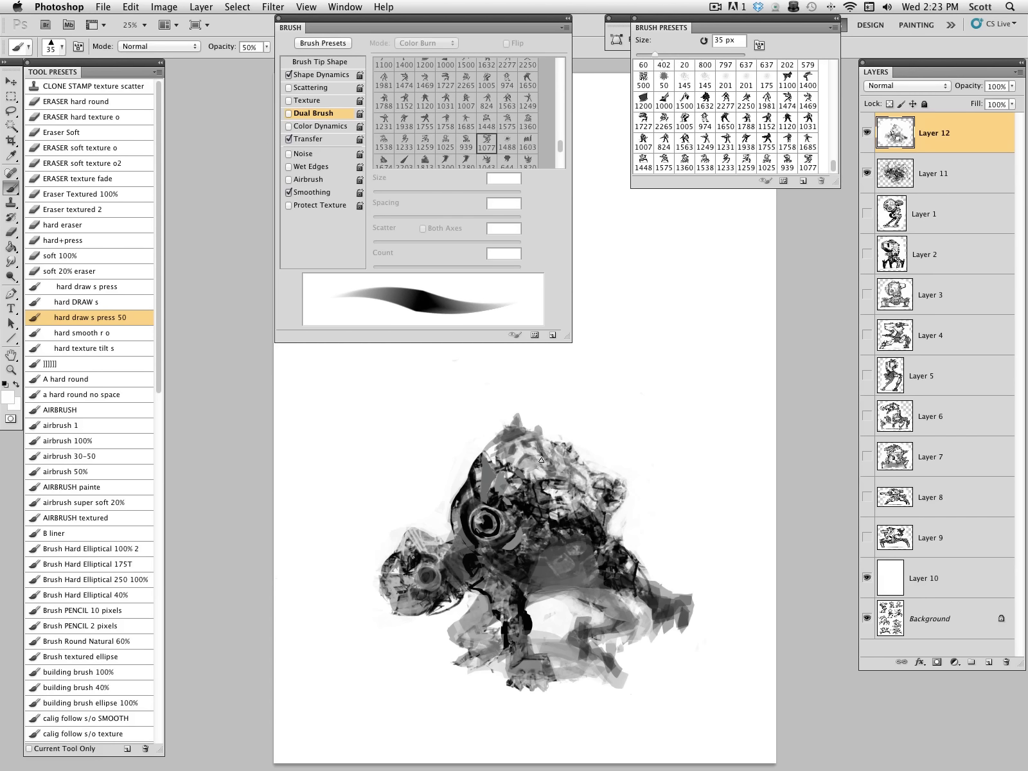
{"action": "key", "text": "bracketright"}
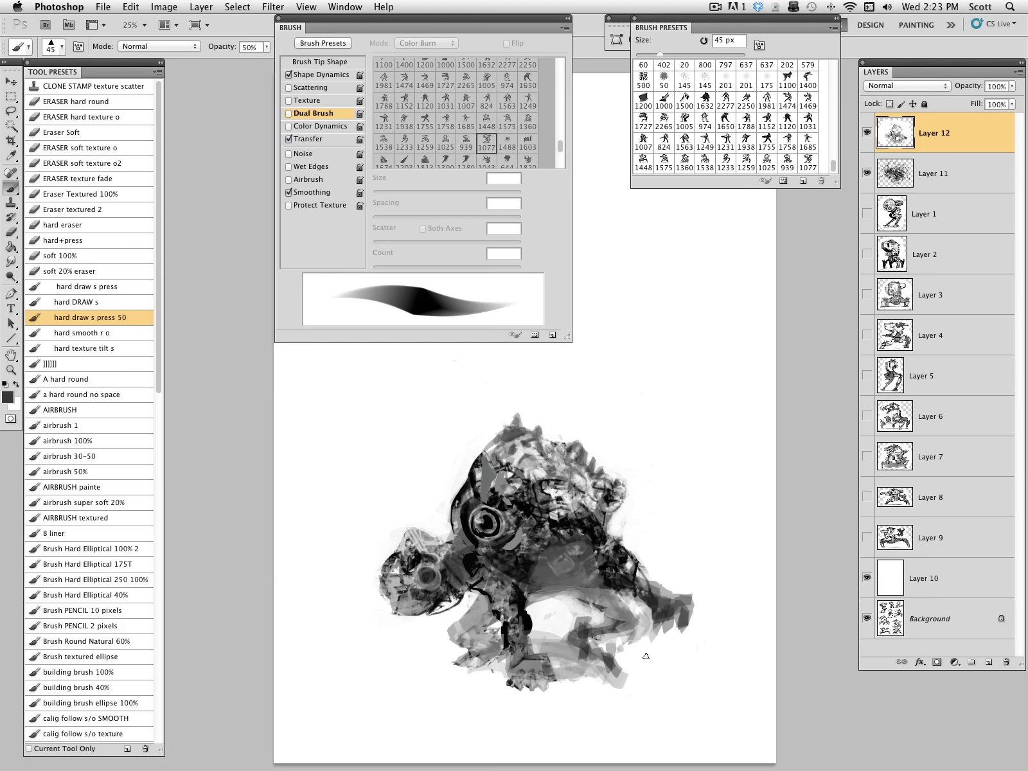
Collapse the Brush and Brush Presets panels and add a new layer above Layer 12.
{"action": "left_click", "coordinate": [566, 18]}
{"action": "key", "text": "z"}
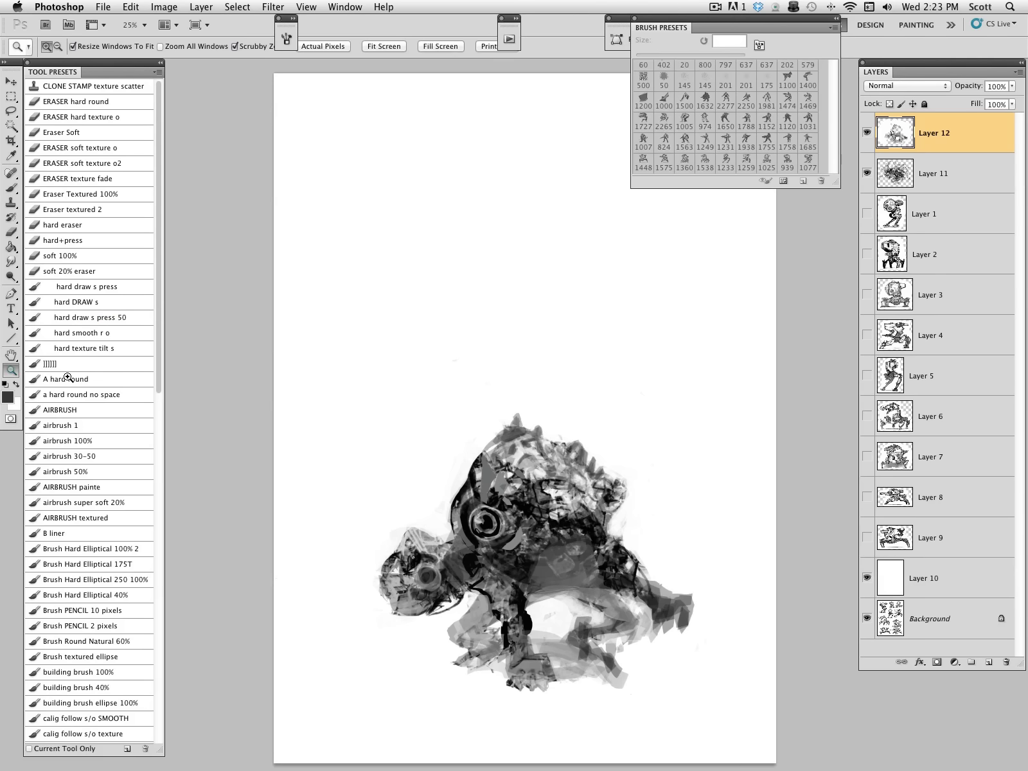
{"action": "left_click", "coordinate": [494, 568]}
{"action": "left_click", "coordinate": [555, 500]}
{"action": "left_click_drag", "start_coordinate": [570, 615], "coordinate": [483, 531]}
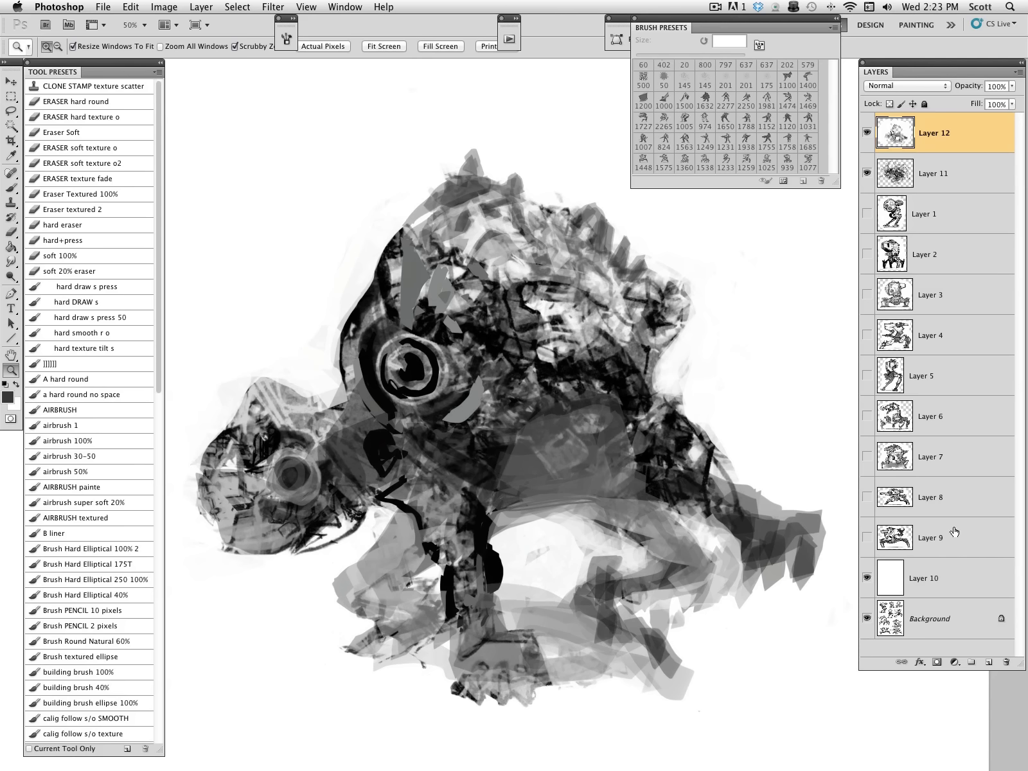
{"action": "left_click", "coordinate": [989, 662]}
{"action": "left_click", "coordinate": [836, 18]}
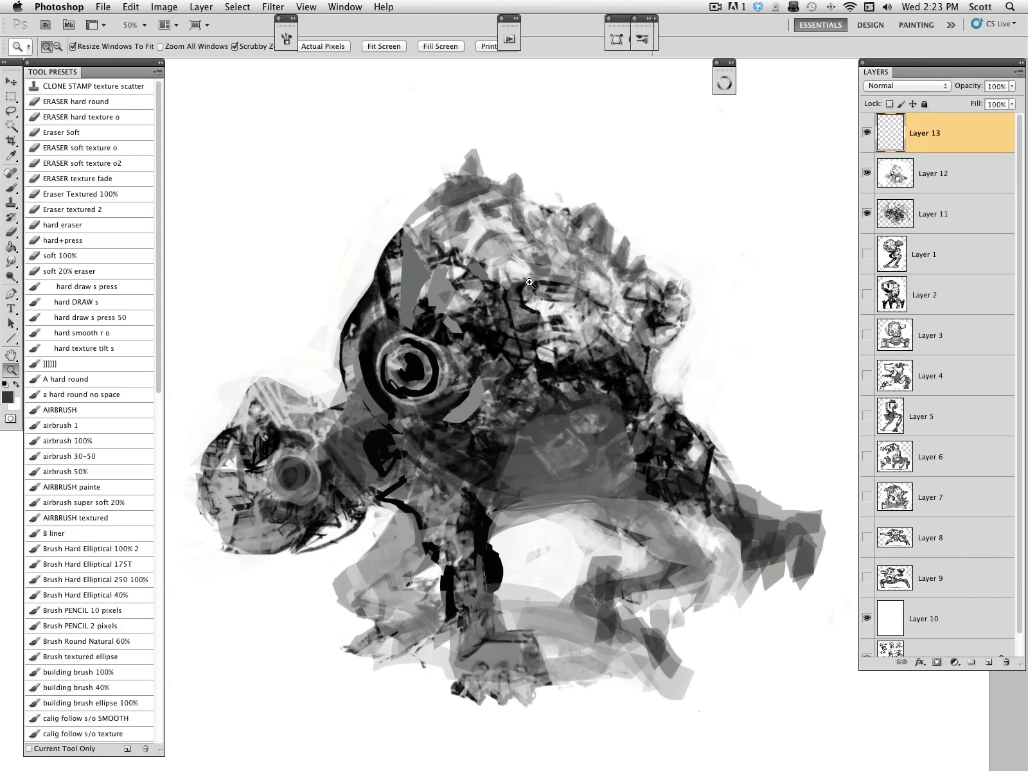
Load the "]]]]]]" brush preset at 9 px and draw a black curved contour over the shell from the circular joint.
{"action": "left_click", "coordinate": [153, 363]}
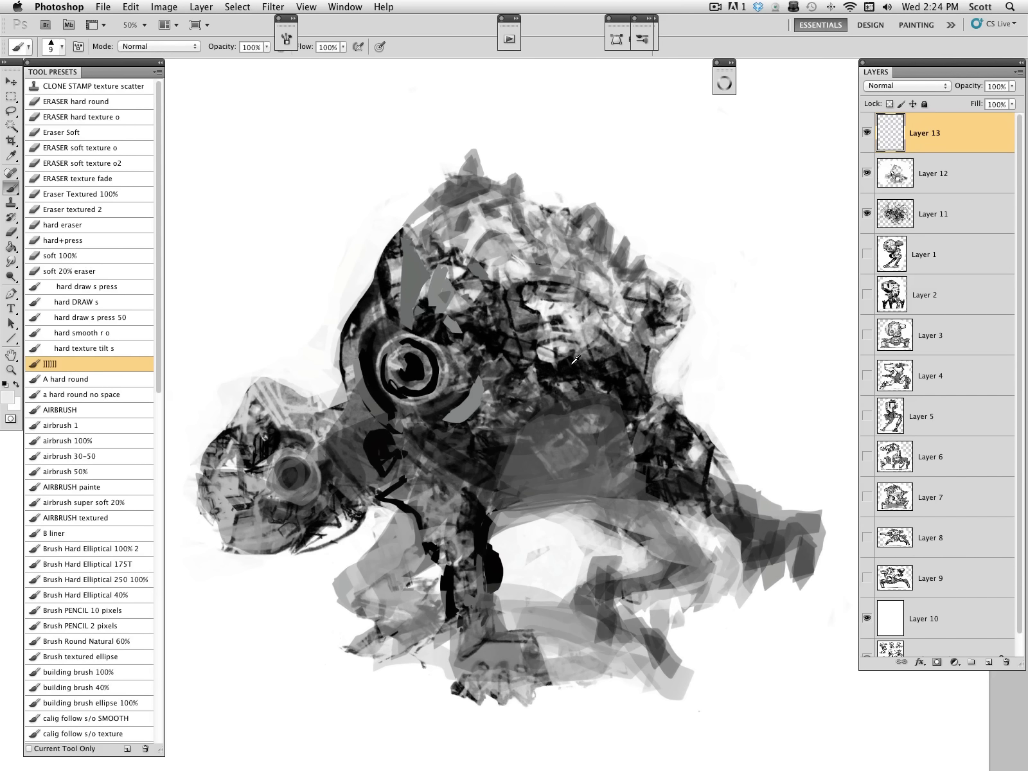
{"action": "left_click", "coordinate": [543, 370], "text": "alt"}
{"action": "mouse_move", "coordinate": [553, 280]}
{"action": "left_mouse_down"}
{"action": "mouse_move", "coordinate": [503, 239]}
{"action": "mouse_move", "coordinate": [472, 254]}
{"action": "left_mouse_up"}
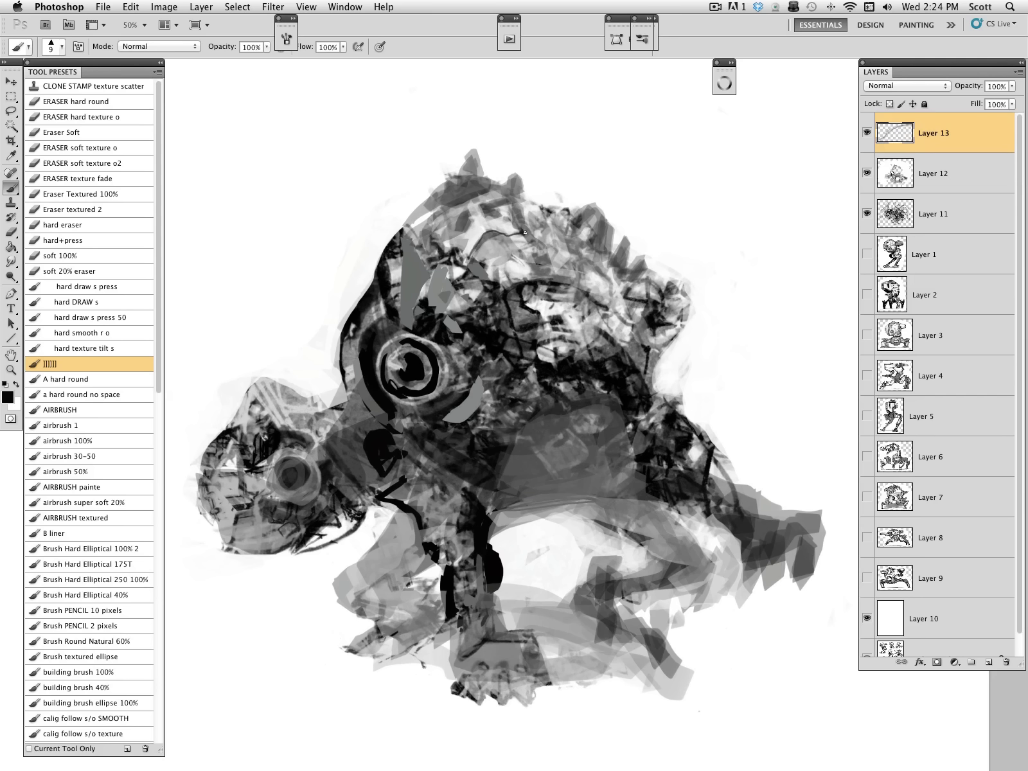
{"action": "key", "text": "ctrl+z"}
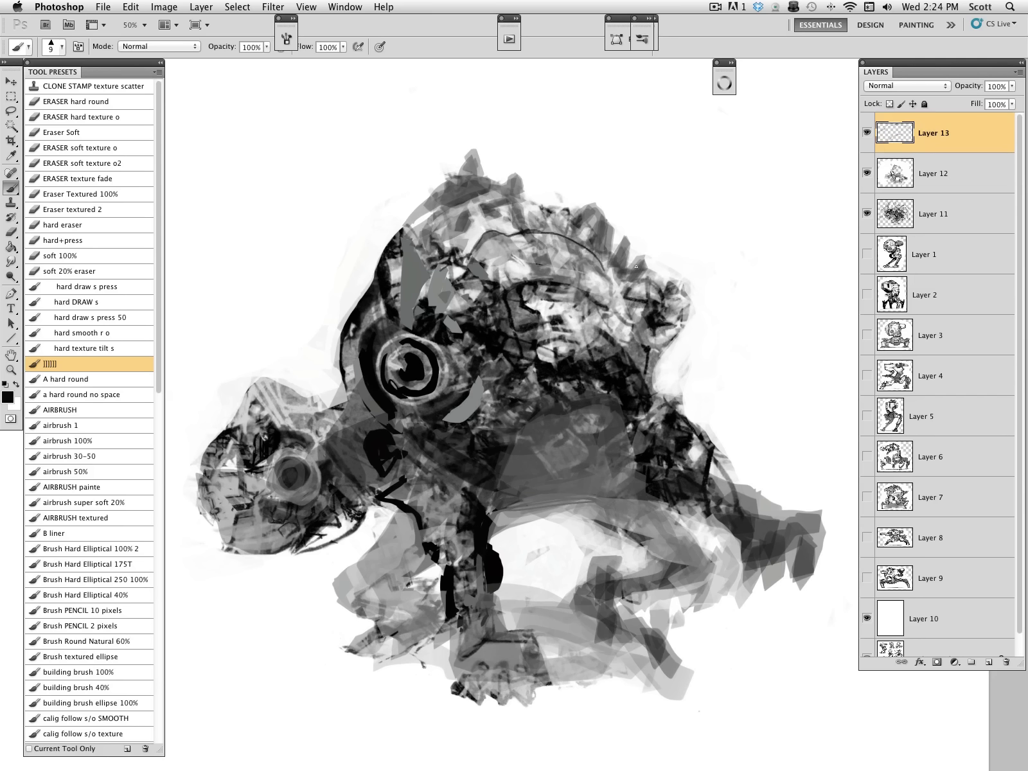
{"action": "left_click_drag", "start_coordinate": [423, 300], "coordinate": [454, 263]}
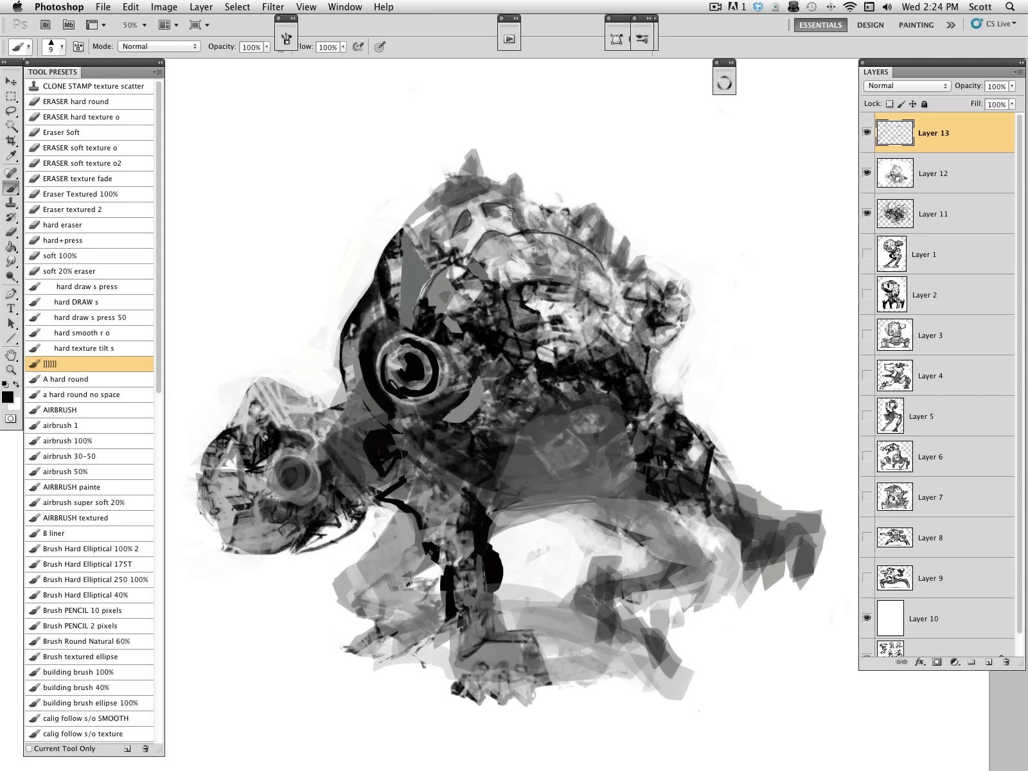
Outline the openings and the edge of the uppermost shell plate with thin black lines.
{"action": "mouse_move", "coordinate": [510, 213]}
{"action": "left_mouse_down"}
{"action": "mouse_move", "coordinate": [459, 220]}
{"action": "mouse_move", "coordinate": [448, 244]}
{"action": "mouse_move", "coordinate": [512, 217]}
{"action": "mouse_move", "coordinate": [492, 204]}
{"action": "mouse_move", "coordinate": [527, 218]}
{"action": "mouse_move", "coordinate": [448, 209]}
{"action": "mouse_move", "coordinate": [517, 196]}
{"action": "left_mouse_up"}
{"action": "left_click_drag", "start_coordinate": [441, 206], "coordinate": [432, 221]}
{"action": "left_click_drag", "start_coordinate": [522, 202], "coordinate": [545, 215]}
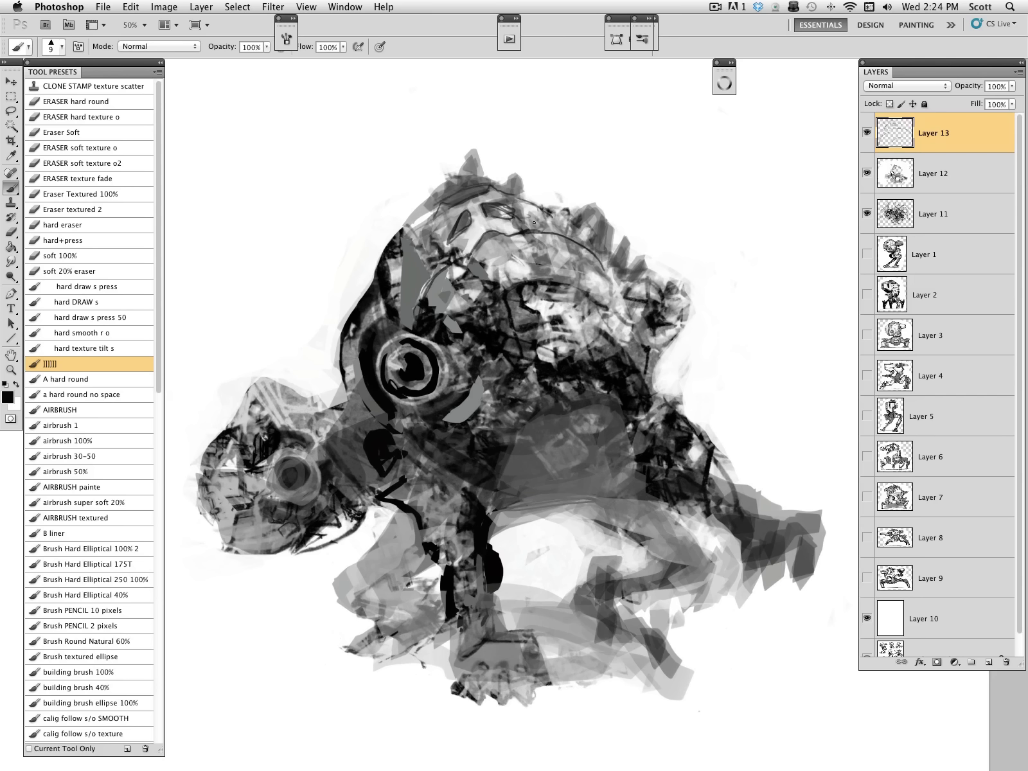
{"action": "left_click_drag", "start_coordinate": [430, 224], "coordinate": [414, 248]}
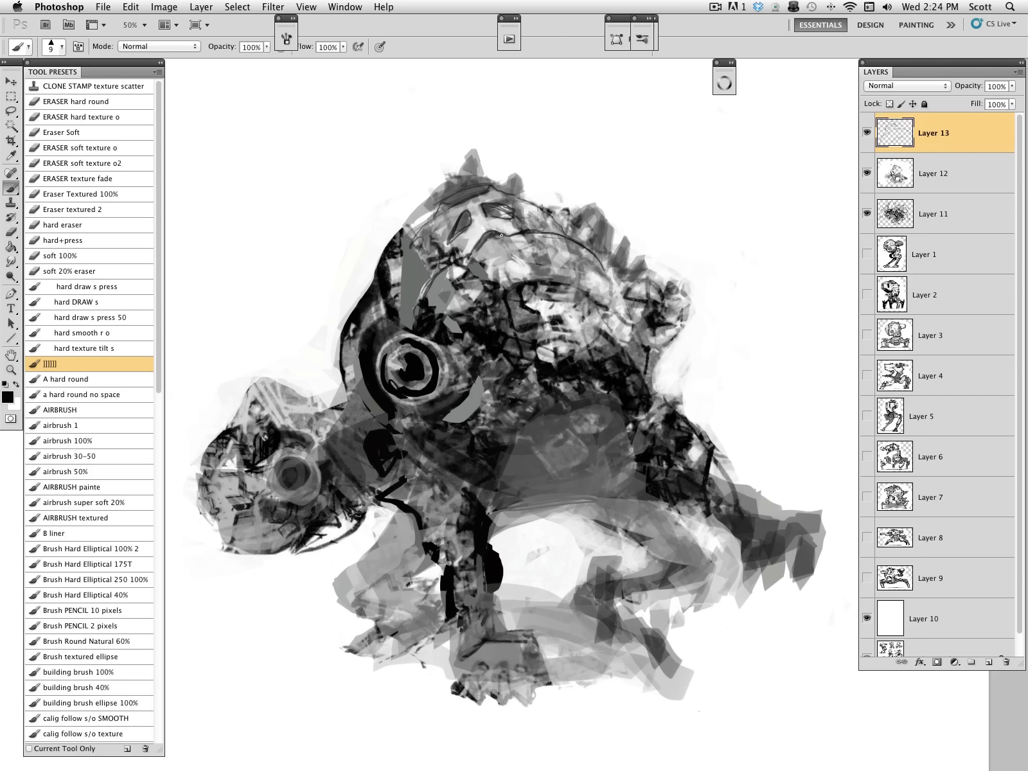
Draw thin black lines for the inner arch of the shell and outline the grey belly panel.
{"action": "left_click_drag", "start_coordinate": [611, 313], "coordinate": [564, 290]}
{"action": "mouse_move", "coordinate": [499, 253]}
{"action": "left_mouse_down"}
{"action": "mouse_move", "coordinate": [537, 346]}
{"action": "mouse_move", "coordinate": [547, 450]}
{"action": "mouse_move", "coordinate": [572, 447]}
{"action": "left_mouse_up"}
{"action": "left_click_drag", "start_coordinate": [498, 487], "coordinate": [618, 406]}
{"action": "left_click_drag", "start_coordinate": [518, 421], "coordinate": [616, 483]}
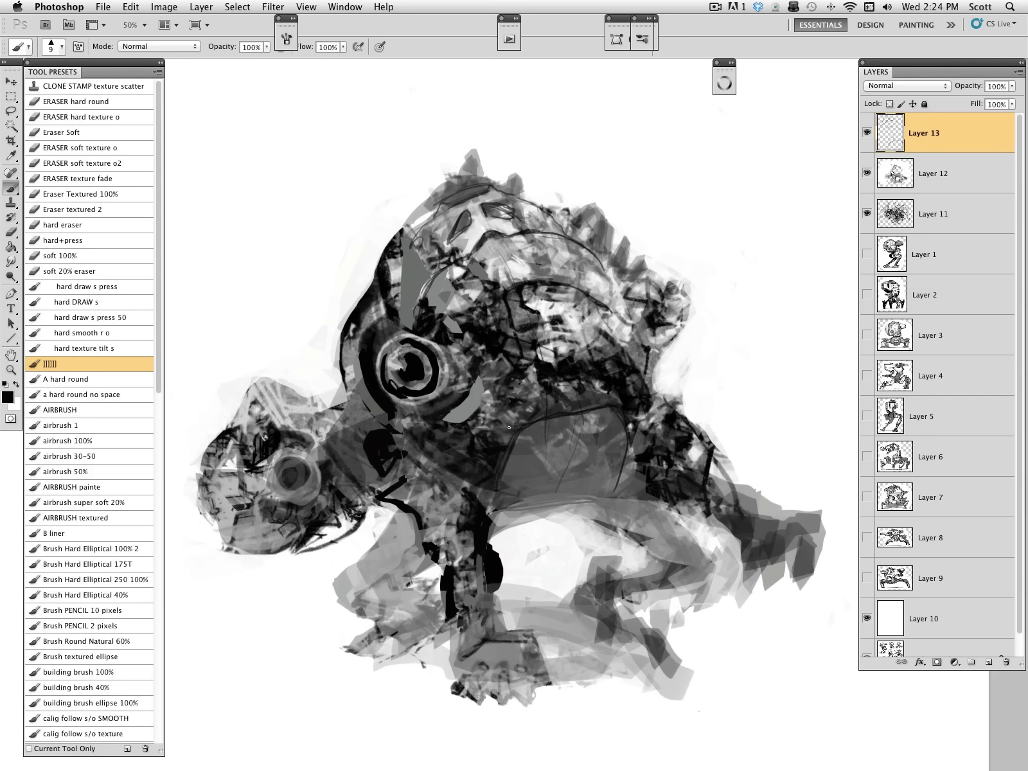
{"action": "left_click_drag", "start_coordinate": [620, 323], "coordinate": [630, 329]}
{"action": "left_click_drag", "start_coordinate": [499, 301], "coordinate": [456, 383]}
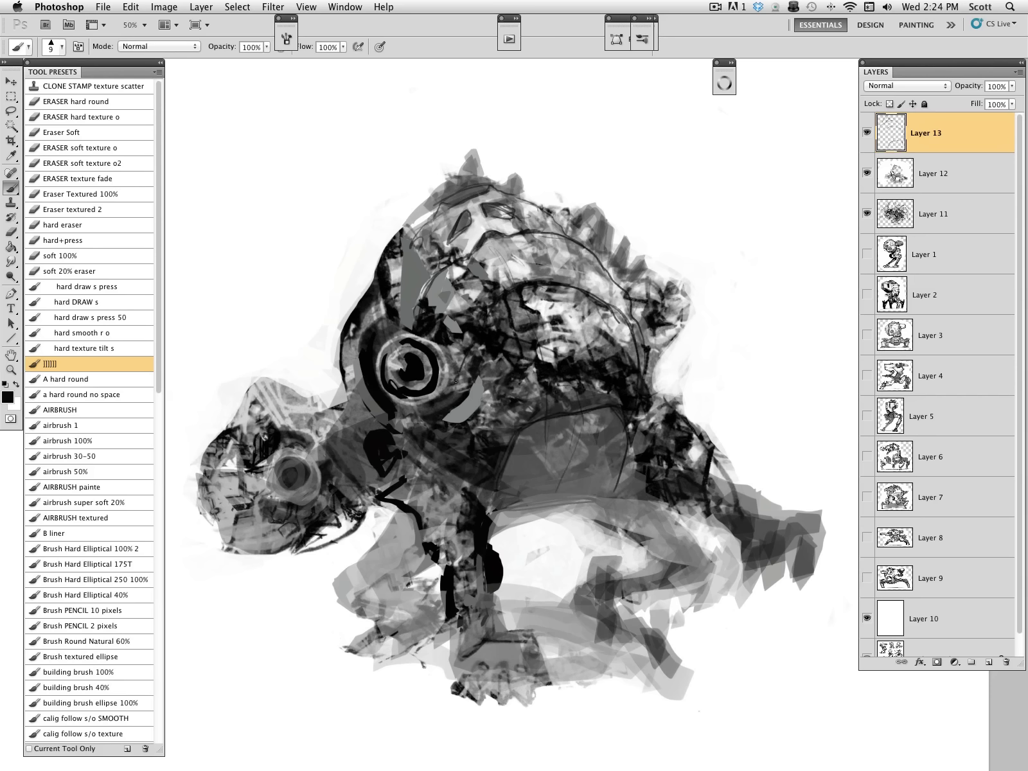
Fill the shell band above the circular joint with grey at 50 px, and darken its upper edge with a 20 px brush.
{"action": "mouse_move", "coordinate": [482, 285]}
{"action": "left_mouse_down"}
{"action": "mouse_move", "coordinate": [436, 287]}
{"action": "mouse_move", "coordinate": [440, 323]}
{"action": "mouse_move", "coordinate": [420, 324]}
{"action": "mouse_move", "coordinate": [444, 298]}
{"action": "mouse_move", "coordinate": [448, 320]}
{"action": "mouse_move", "coordinate": [496, 285]}
{"action": "mouse_move", "coordinate": [437, 326]}
{"action": "mouse_move", "coordinate": [455, 354]}
{"action": "mouse_move", "coordinate": [503, 265]}
{"action": "left_mouse_up"}
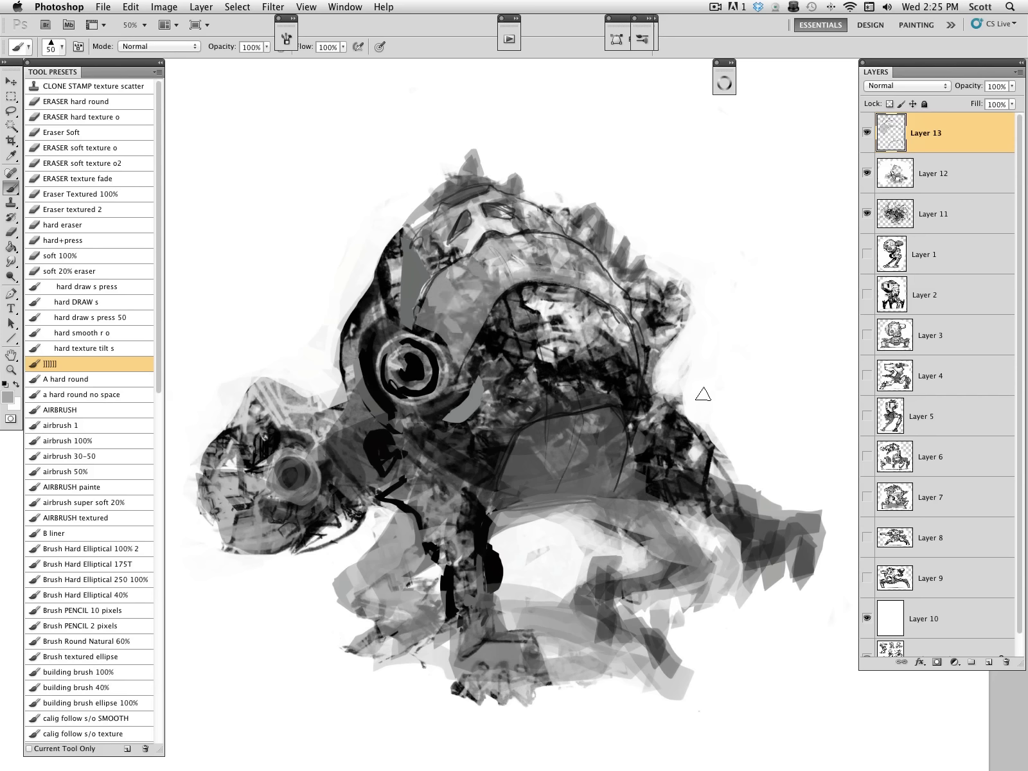
{"action": "left_click", "coordinate": [485, 225], "text": "alt"}
{"action": "key", "text": "bracketleft"}
{"action": "key", "text": "bracketleft"}
{"action": "left_click", "coordinate": [542, 254], "text": "alt"}
{"action": "mouse_move", "coordinate": [542, 222]}
{"action": "left_mouse_down"}
{"action": "mouse_move", "coordinate": [554, 265]}
{"action": "mouse_move", "coordinate": [535, 230]}
{"action": "left_mouse_up"}
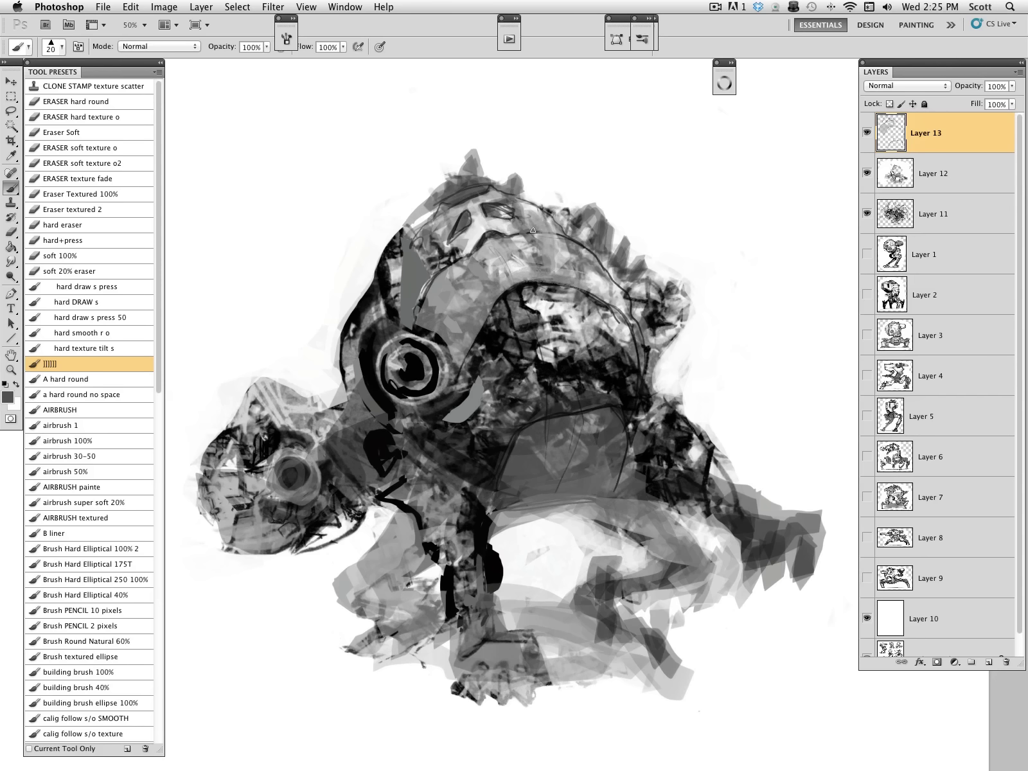
Enlarge the brush to 35 px and repaint the uppermost shell plate and its rim with tones sampled from the canvas.
{"action": "left_click", "coordinate": [574, 371], "text": "alt"}
{"action": "key", "text": "bracketright"}
{"action": "key", "text": "bracketright"}
{"action": "mouse_move", "coordinate": [540, 219]}
{"action": "left_mouse_down"}
{"action": "mouse_move", "coordinate": [517, 205]}
{"action": "mouse_move", "coordinate": [517, 219]}
{"action": "mouse_move", "coordinate": [507, 206]}
{"action": "mouse_move", "coordinate": [484, 208]}
{"action": "mouse_move", "coordinate": [529, 221]}
{"action": "mouse_move", "coordinate": [506, 205]}
{"action": "mouse_move", "coordinate": [540, 223]}
{"action": "mouse_move", "coordinate": [493, 186]}
{"action": "mouse_move", "coordinate": [470, 193]}
{"action": "mouse_move", "coordinate": [506, 188]}
{"action": "mouse_move", "coordinate": [462, 199]}
{"action": "mouse_move", "coordinate": [548, 197]}
{"action": "mouse_move", "coordinate": [545, 206]}
{"action": "mouse_move", "coordinate": [547, 191]}
{"action": "mouse_move", "coordinate": [554, 224]}
{"action": "mouse_move", "coordinate": [544, 188]}
{"action": "mouse_move", "coordinate": [575, 216]}
{"action": "mouse_move", "coordinate": [527, 189]}
{"action": "mouse_move", "coordinate": [481, 189]}
{"action": "mouse_move", "coordinate": [470, 199]}
{"action": "mouse_move", "coordinate": [574, 206]}
{"action": "left_mouse_up"}
{"action": "left_click", "coordinate": [535, 227], "text": "alt"}
{"action": "left_click", "coordinate": [545, 189], "text": "alt"}
{"action": "left_click", "coordinate": [561, 224], "text": "alt"}
{"action": "left_click", "coordinate": [526, 229], "text": "alt"}
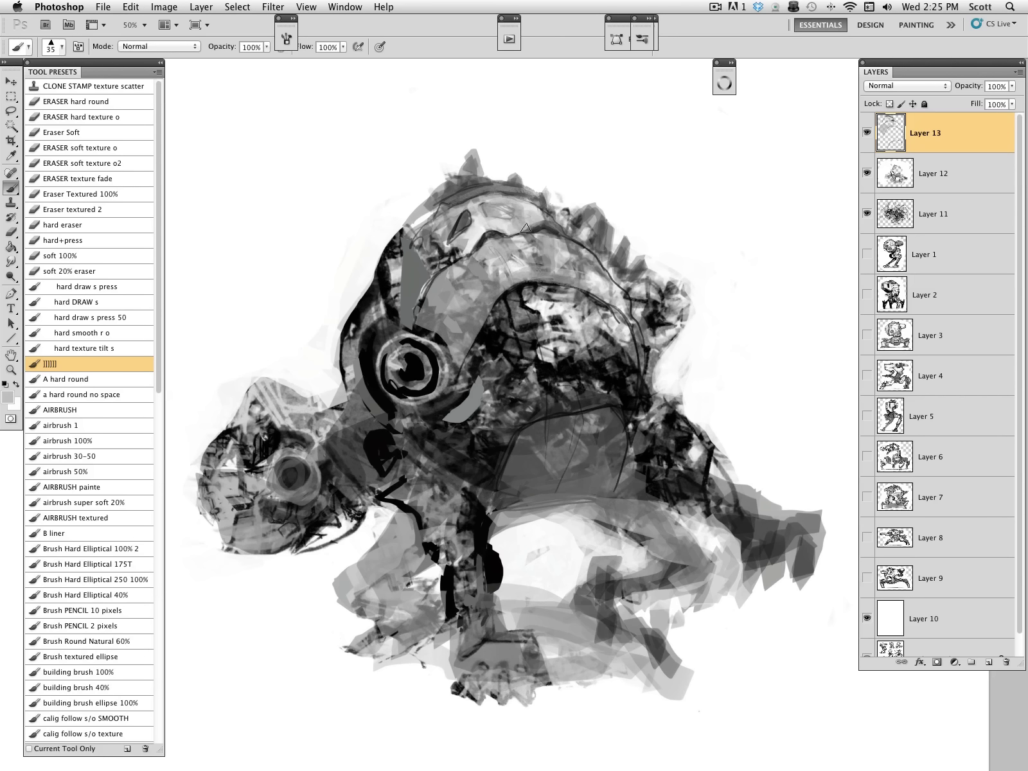
Thicken the inner arch of the shell band with dark strokes and smooth the band's surface with sampled grey.
{"action": "left_click", "coordinate": [535, 257], "text": "alt"}
{"action": "mouse_move", "coordinate": [556, 249]}
{"action": "left_mouse_down"}
{"action": "mouse_move", "coordinate": [570, 262]}
{"action": "mouse_move", "coordinate": [539, 276]}
{"action": "mouse_move", "coordinate": [580, 282]}
{"action": "mouse_move", "coordinate": [524, 295]}
{"action": "mouse_move", "coordinate": [604, 284]}
{"action": "mouse_move", "coordinate": [633, 325]}
{"action": "mouse_move", "coordinate": [643, 382]}
{"action": "left_mouse_up"}
{"action": "left_click", "coordinate": [517, 292], "text": "alt"}
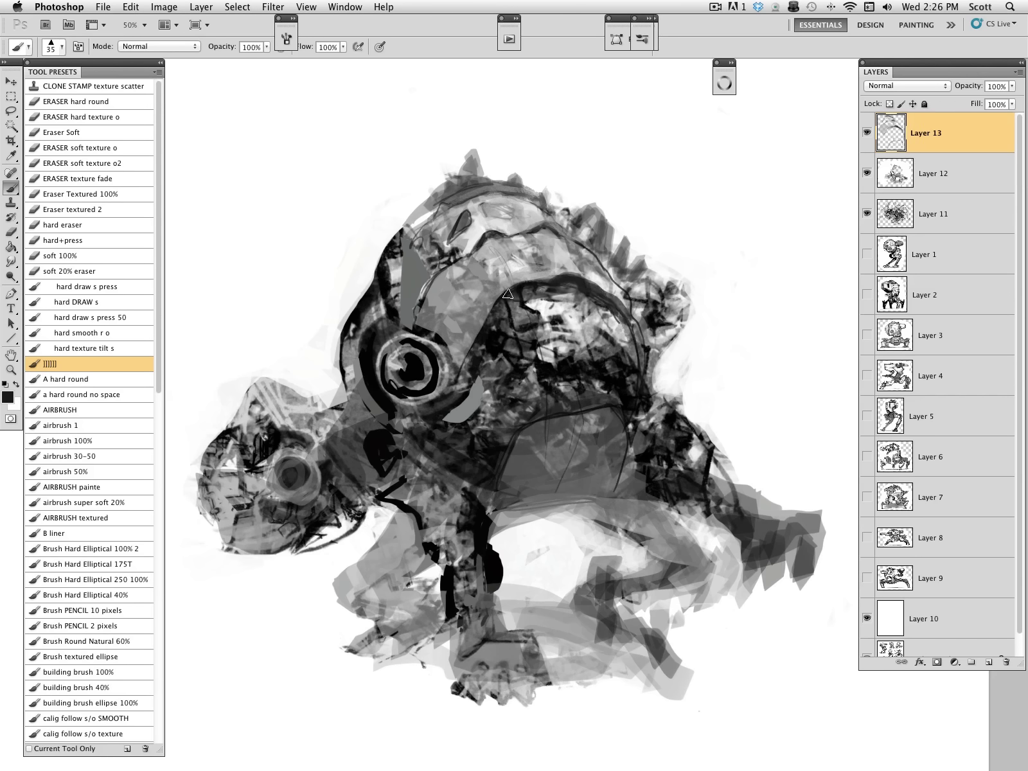
Paint near-white shapes inside the recess beneath the shell arch and add a black shape at its centre.
{"action": "left_click", "coordinate": [535, 312], "text": "alt"}
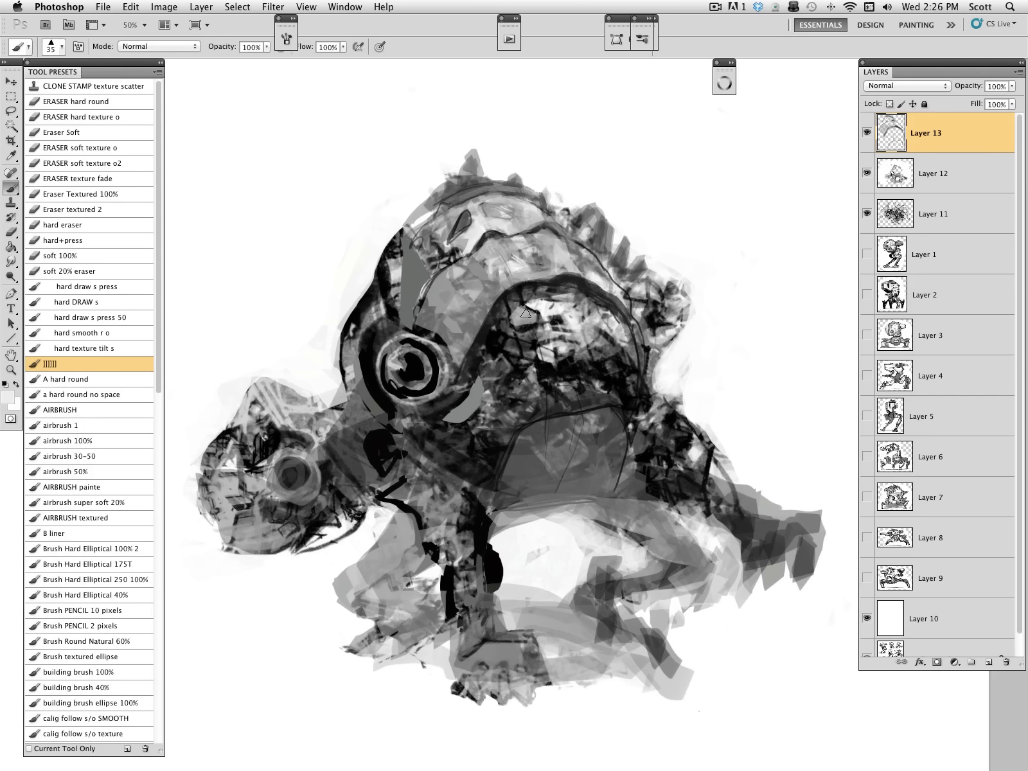
{"action": "left_click_drag", "start_coordinate": [525, 335], "coordinate": [543, 335]}
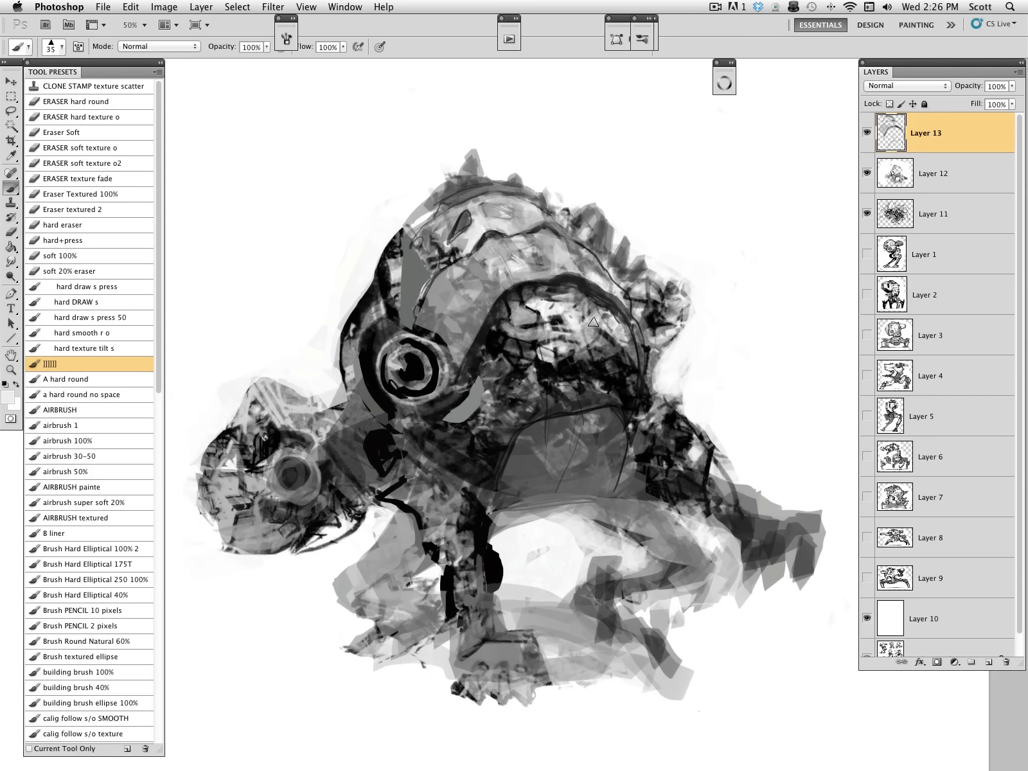
{"action": "left_click_drag", "start_coordinate": [606, 305], "coordinate": [630, 348]}
{"action": "mouse_move", "coordinate": [514, 348]}
{"action": "left_mouse_down"}
{"action": "mouse_move", "coordinate": [491, 329]}
{"action": "mouse_move", "coordinate": [545, 345]}
{"action": "mouse_move", "coordinate": [517, 353]}
{"action": "mouse_move", "coordinate": [570, 355]}
{"action": "mouse_move", "coordinate": [609, 324]}
{"action": "mouse_move", "coordinate": [592, 353]}
{"action": "mouse_move", "coordinate": [626, 341]}
{"action": "left_mouse_up"}
{"action": "mouse_move", "coordinate": [581, 357]}
{"action": "left_mouse_down"}
{"action": "mouse_move", "coordinate": [557, 356]}
{"action": "mouse_move", "coordinate": [583, 366]}
{"action": "mouse_move", "coordinate": [561, 353]}
{"action": "mouse_move", "coordinate": [575, 354]}
{"action": "mouse_move", "coordinate": [553, 319]}
{"action": "mouse_move", "coordinate": [578, 322]}
{"action": "mouse_move", "coordinate": [570, 343]}
{"action": "left_mouse_up"}
{"action": "left_click", "coordinate": [585, 366], "text": "alt"}
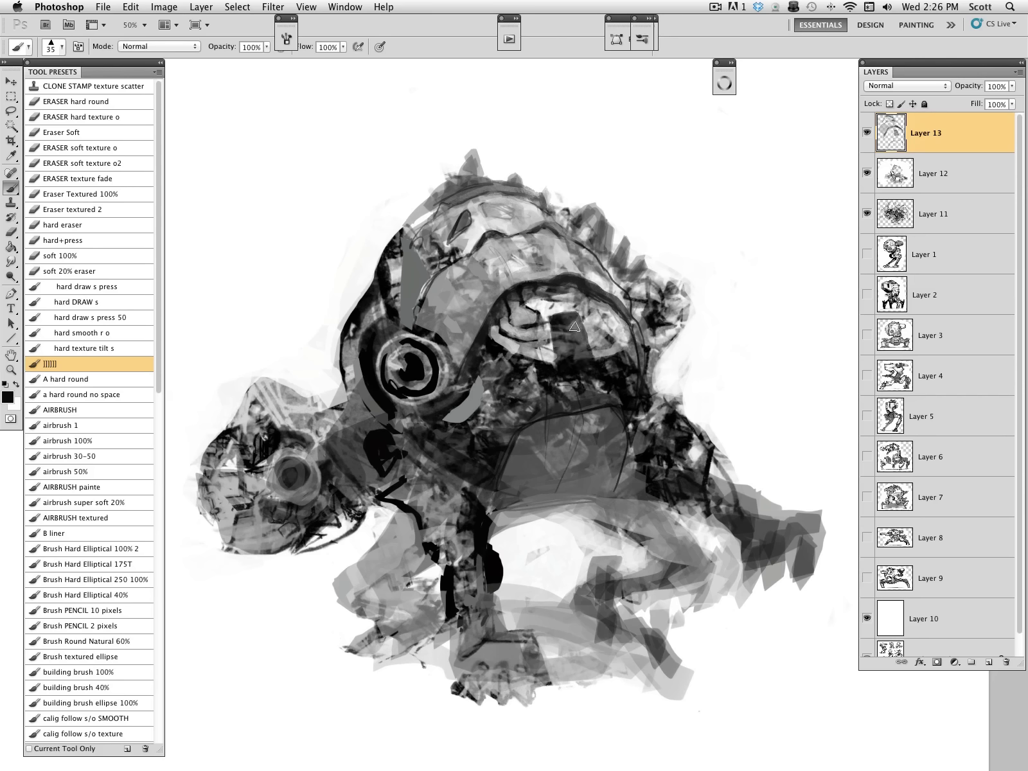
Extend the black shape at the recess's centre downward and repaint the rounded forms beside it with sampled light grey.
{"action": "left_click", "coordinate": [583, 350], "text": "alt"}
{"action": "mouse_move", "coordinate": [585, 360]}
{"action": "left_mouse_down"}
{"action": "mouse_move", "coordinate": [569, 352]}
{"action": "mouse_move", "coordinate": [563, 362]}
{"action": "left_mouse_up"}
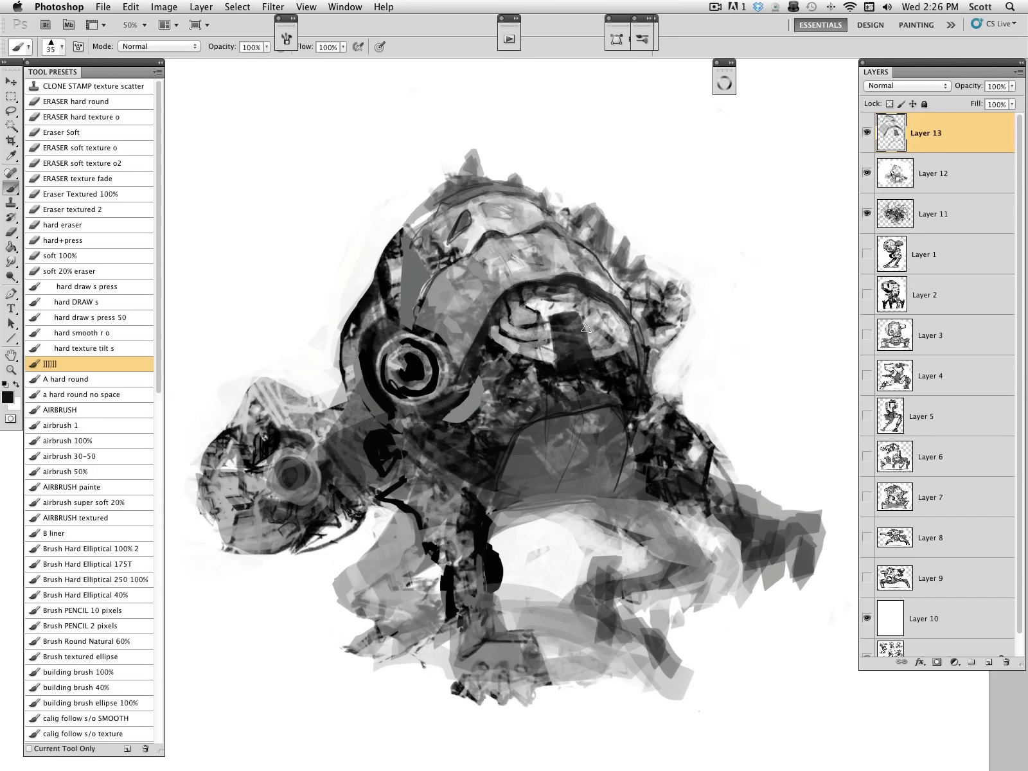
{"action": "left_click", "coordinate": [577, 308], "text": "alt"}
{"action": "mouse_move", "coordinate": [519, 309]}
{"action": "left_mouse_down"}
{"action": "mouse_move", "coordinate": [522, 328]}
{"action": "mouse_move", "coordinate": [552, 348]}
{"action": "left_mouse_up"}
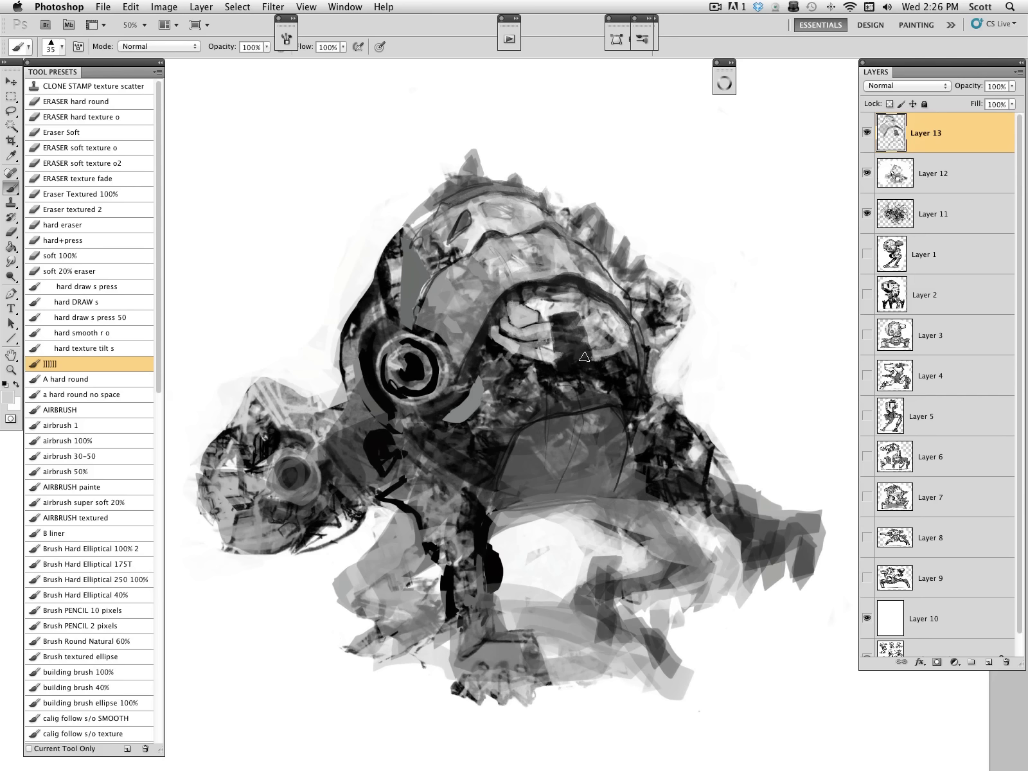
Paint a lighter grey rim over the dark texture along the top of the rounded belly panel using sampled tones.
{"action": "left_click", "coordinate": [561, 382], "text": "alt"}
{"action": "left_click", "coordinate": [552, 352], "text": "alt"}
{"action": "mouse_move", "coordinate": [571, 397]}
{"action": "left_mouse_down"}
{"action": "mouse_move", "coordinate": [531, 415]}
{"action": "mouse_move", "coordinate": [618, 408]}
{"action": "mouse_move", "coordinate": [607, 392]}
{"action": "mouse_move", "coordinate": [620, 418]}
{"action": "mouse_move", "coordinate": [617, 390]}
{"action": "mouse_move", "coordinate": [620, 399]}
{"action": "mouse_move", "coordinate": [609, 399]}
{"action": "mouse_move", "coordinate": [622, 414]}
{"action": "mouse_move", "coordinate": [526, 413]}
{"action": "mouse_move", "coordinate": [502, 460]}
{"action": "mouse_move", "coordinate": [531, 437]}
{"action": "mouse_move", "coordinate": [551, 474]}
{"action": "mouse_move", "coordinate": [584, 486]}
{"action": "mouse_move", "coordinate": [555, 472]}
{"action": "mouse_move", "coordinate": [589, 474]}
{"action": "left_mouse_up"}
{"action": "left_click", "coordinate": [615, 390], "text": "alt"}
{"action": "left_click", "coordinate": [614, 400], "text": "alt"}
{"action": "left_click", "coordinate": [534, 437], "text": "alt"}
{"action": "left_click", "coordinate": [570, 572], "text": "alt"}
Enlarge the brush to 100 px and smooth the rounded belly panel and its lower edge with sampled mid grey.
{"action": "key", "text": "bracketright"}
{"action": "key", "text": "bracketright"}
{"action": "key", "text": "bracketright"}
{"action": "key", "text": "bracketright"}
{"action": "key", "text": "bracketright"}
{"action": "left_click", "coordinate": [579, 476], "text": "alt"}
{"action": "left_click_drag", "start_coordinate": [521, 474], "coordinate": [572, 437]}
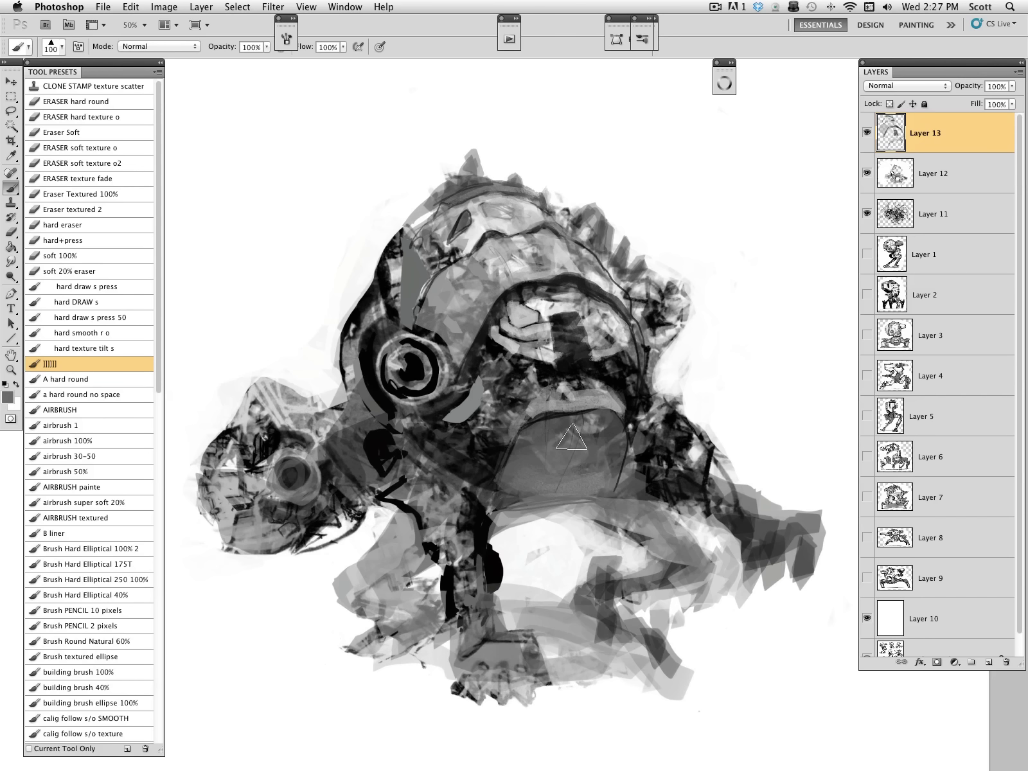
{"action": "mouse_move", "coordinate": [601, 487]}
{"action": "left_mouse_down"}
{"action": "mouse_move", "coordinate": [525, 496]}
{"action": "mouse_move", "coordinate": [594, 497]}
{"action": "mouse_move", "coordinate": [614, 476]}
{"action": "left_mouse_up"}
{"action": "left_click", "coordinate": [547, 515], "text": "alt"}
{"action": "mouse_move", "coordinate": [503, 499]}
{"action": "left_mouse_down"}
{"action": "mouse_move", "coordinate": [606, 490]}
{"action": "mouse_move", "coordinate": [505, 477]}
{"action": "left_mouse_up"}
Cover the dark texture between the circular joint and the belly panel with sampled grey tones.
{"action": "left_click", "coordinate": [604, 491], "text": "alt"}
{"action": "left_click", "coordinate": [461, 425], "text": "alt"}
{"action": "mouse_move", "coordinate": [464, 421]}
{"action": "left_mouse_down"}
{"action": "mouse_move", "coordinate": [445, 426]}
{"action": "mouse_move", "coordinate": [477, 426]}
{"action": "mouse_move", "coordinate": [463, 411]}
{"action": "mouse_move", "coordinate": [477, 425]}
{"action": "mouse_move", "coordinate": [471, 447]}
{"action": "mouse_move", "coordinate": [491, 444]}
{"action": "mouse_move", "coordinate": [487, 471]}
{"action": "mouse_move", "coordinate": [438, 442]}
{"action": "mouse_move", "coordinate": [495, 468]}
{"action": "mouse_move", "coordinate": [488, 483]}
{"action": "mouse_move", "coordinate": [506, 494]}
{"action": "mouse_move", "coordinate": [481, 502]}
{"action": "mouse_move", "coordinate": [534, 417]}
{"action": "left_mouse_up"}
{"action": "left_click", "coordinate": [486, 429], "text": "alt"}
{"action": "left_click", "coordinate": [477, 425], "text": "alt"}
{"action": "left_click", "coordinate": [495, 453], "text": "alt"}
{"action": "left_click", "coordinate": [507, 344], "text": "alt"}
{"action": "left_click", "coordinate": [538, 369], "text": "alt"}
Reduce the brush and define the lower edge of the plate between the circular joint and the belly panel with sampled tones.
{"action": "key", "text": "["}
{"action": "key", "text": "["}
{"action": "key", "text": "["}
{"action": "key", "text": "["}
{"action": "key", "text": "["}
{"action": "left_click", "coordinate": [521, 477], "text": "alt"}
{"action": "left_click", "coordinate": [493, 457], "text": "alt"}
{"action": "left_click", "coordinate": [523, 476], "text": "alt"}
{"action": "left_click", "coordinate": [547, 379], "text": "alt"}
{"action": "key", "text": "["}
{"action": "key", "text": "["}
{"action": "mouse_move", "coordinate": [471, 478]}
{"action": "left_mouse_down"}
{"action": "mouse_move", "coordinate": [421, 457]}
{"action": "mouse_move", "coordinate": [399, 482]}
{"action": "left_mouse_up"}
Paint a broad grey rim around the underside of the circular joint, finishing it with a 50 px brush.
{"action": "key", "text": "]"}
{"action": "key", "text": "]"}
{"action": "key", "text": "]"}
{"action": "mouse_move", "coordinate": [444, 491]}
{"action": "left_mouse_down"}
{"action": "mouse_move", "coordinate": [398, 480]}
{"action": "mouse_move", "coordinate": [410, 450]}
{"action": "mouse_move", "coordinate": [389, 445]}
{"action": "left_mouse_up"}
{"action": "left_click_drag", "start_coordinate": [412, 450], "coordinate": [382, 424]}
{"action": "left_click", "coordinate": [525, 292], "text": "alt"}
{"action": "left_click_drag", "start_coordinate": [453, 453], "coordinate": [376, 411]}
{"action": "mouse_move", "coordinate": [440, 431]}
{"action": "left_mouse_down"}
{"action": "mouse_move", "coordinate": [417, 426]}
{"action": "mouse_move", "coordinate": [461, 397]}
{"action": "mouse_move", "coordinate": [439, 429]}
{"action": "mouse_move", "coordinate": [377, 426]}
{"action": "mouse_move", "coordinate": [360, 406]}
{"action": "left_mouse_up"}
{"action": "left_click", "coordinate": [493, 341], "text": "alt"}
{"action": "key", "text": "["}
{"action": "key", "text": "["}
{"action": "mouse_move", "coordinate": [394, 426]}
{"action": "left_mouse_down"}
{"action": "mouse_move", "coordinate": [396, 440]}
{"action": "mouse_move", "coordinate": [383, 440]}
{"action": "mouse_move", "coordinate": [358, 393]}
{"action": "mouse_move", "coordinate": [389, 410]}
{"action": "mouse_move", "coordinate": [365, 408]}
{"action": "left_mouse_up"}
Enlarge the brush to 60 px and darken the shell edge beside the circular joint and the shadow beneath it.
{"action": "left_click", "coordinate": [358, 385], "text": "alt"}
{"action": "left_click", "coordinate": [365, 351], "text": "alt"}
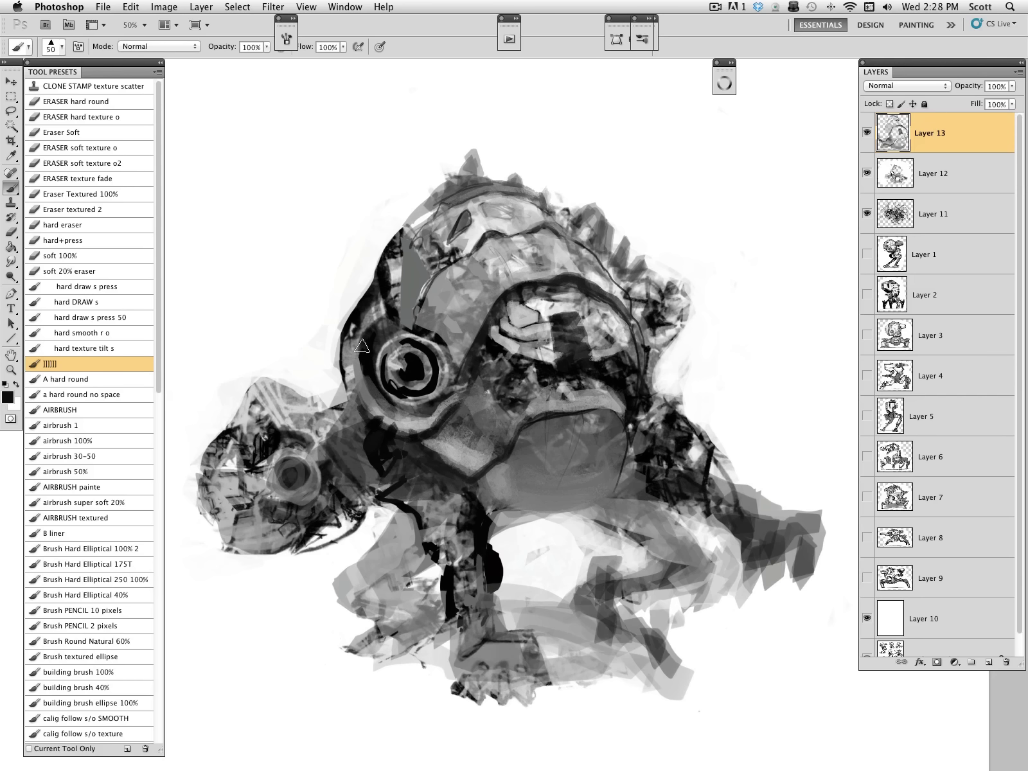
{"action": "key", "text": "]"}
{"action": "key", "text": "]"}
{"action": "mouse_move", "coordinate": [359, 325]}
{"action": "left_mouse_down"}
{"action": "mouse_move", "coordinate": [351, 414]}
{"action": "mouse_move", "coordinate": [363, 449]}
{"action": "left_mouse_up"}
{"action": "left_click_drag", "start_coordinate": [360, 417], "coordinate": [416, 486]}
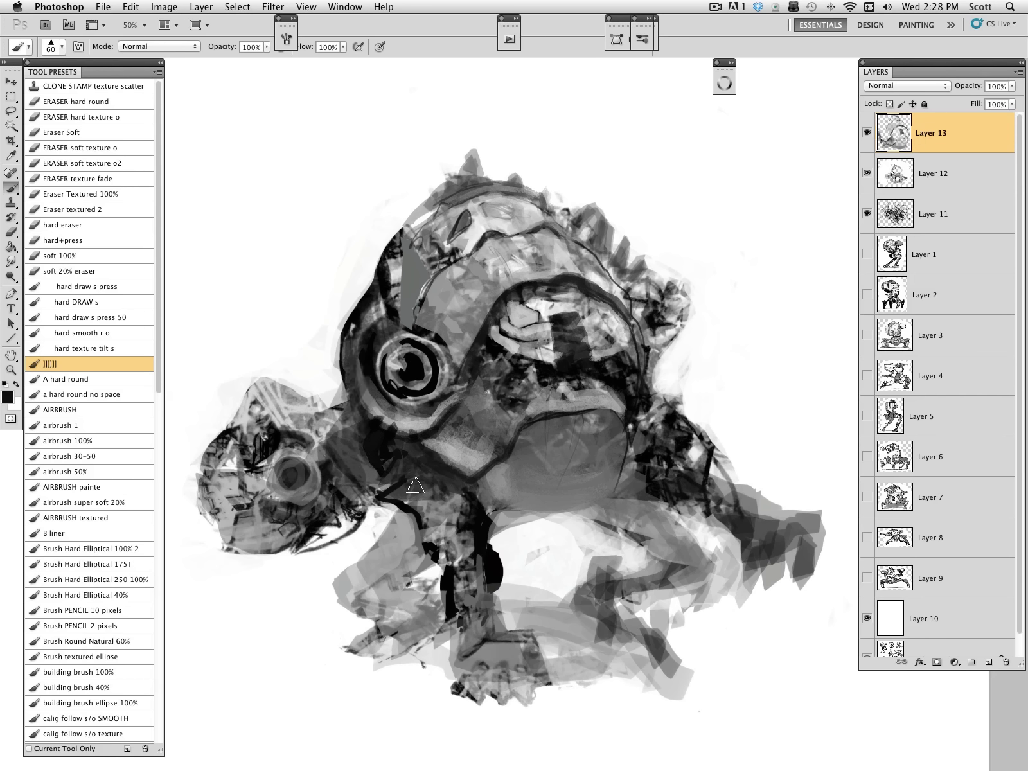
Enlarge the brush to 100 px and cover the dark patch and flat grey wedge above the circular joint with sampled grey.
{"action": "left_click_drag", "start_coordinate": [407, 326], "coordinate": [423, 330]}
{"action": "key", "text": "]"}
{"action": "key", "text": "]"}
{"action": "key", "text": "]"}
{"action": "key", "text": "]"}
{"action": "mouse_move", "coordinate": [426, 276]}
{"action": "left_mouse_down"}
{"action": "mouse_move", "coordinate": [394, 310]}
{"action": "mouse_move", "coordinate": [397, 247]}
{"action": "mouse_move", "coordinate": [411, 254]}
{"action": "left_mouse_up"}
{"action": "left_click", "coordinate": [439, 289], "text": "alt"}
{"action": "mouse_move", "coordinate": [419, 264]}
{"action": "left_mouse_down"}
{"action": "mouse_move", "coordinate": [405, 302]}
{"action": "mouse_move", "coordinate": [363, 335]}
{"action": "mouse_move", "coordinate": [418, 314]}
{"action": "left_mouse_up"}
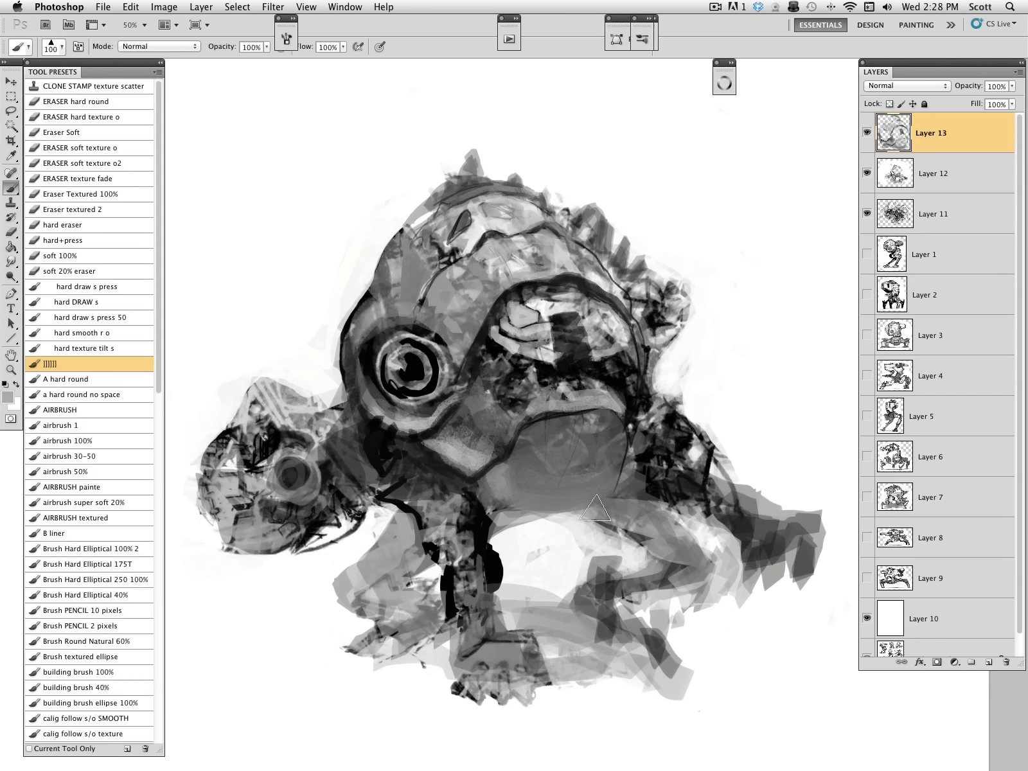
Reduce the brush and repaint the shell surface below the recess and along its far side with sampled greys.
{"action": "key", "text": "["}
{"action": "key", "text": "["}
{"action": "key", "text": "["}
{"action": "left_click", "coordinate": [515, 363], "text": "alt"}
{"action": "left_click", "coordinate": [491, 401], "text": "alt"}
{"action": "mouse_move", "coordinate": [498, 357]}
{"action": "left_mouse_down"}
{"action": "mouse_move", "coordinate": [541, 372]}
{"action": "mouse_move", "coordinate": [483, 368]}
{"action": "mouse_move", "coordinate": [530, 375]}
{"action": "mouse_move", "coordinate": [496, 380]}
{"action": "mouse_move", "coordinate": [536, 395]}
{"action": "mouse_move", "coordinate": [516, 425]}
{"action": "left_mouse_up"}
{"action": "left_click", "coordinate": [536, 328], "text": "alt"}
{"action": "mouse_move", "coordinate": [620, 376]}
{"action": "left_mouse_down"}
{"action": "mouse_move", "coordinate": [630, 366]}
{"action": "mouse_move", "coordinate": [641, 448]}
{"action": "mouse_move", "coordinate": [658, 412]}
{"action": "mouse_move", "coordinate": [646, 434]}
{"action": "mouse_move", "coordinate": [678, 415]}
{"action": "mouse_move", "coordinate": [656, 402]}
{"action": "mouse_move", "coordinate": [652, 379]}
{"action": "mouse_move", "coordinate": [664, 404]}
{"action": "mouse_move", "coordinate": [658, 369]}
{"action": "left_mouse_up"}
Paint out the textured round lump behind the shell with sampled background white.
{"action": "left_click", "coordinate": [692, 405], "text": "alt"}
{"action": "key", "text": "["}
{"action": "left_click", "coordinate": [645, 363], "text": "alt"}
{"action": "left_click", "coordinate": [692, 349], "text": "alt"}
{"action": "key", "text": "]"}
{"action": "key", "text": "]"}
{"action": "key", "text": "]"}
{"action": "mouse_move", "coordinate": [677, 303]}
{"action": "left_mouse_down"}
{"action": "mouse_move", "coordinate": [666, 344]}
{"action": "mouse_move", "coordinate": [654, 298]}
{"action": "mouse_move", "coordinate": [681, 302]}
{"action": "mouse_move", "coordinate": [644, 271]}
{"action": "mouse_move", "coordinate": [627, 219]}
{"action": "mouse_move", "coordinate": [617, 244]}
{"action": "mouse_move", "coordinate": [632, 213]}
{"action": "mouse_move", "coordinate": [637, 283]}
{"action": "left_mouse_up"}
Reduce the brush and paint one large pointed grey spike on the shell's back, trimming its outline with white.
{"action": "left_click", "coordinate": [631, 258], "text": "alt"}
{"action": "key", "text": "["}
{"action": "key", "text": "["}
{"action": "key", "text": "["}
{"action": "key", "text": "["}
{"action": "left_click", "coordinate": [652, 208], "text": "alt"}
{"action": "mouse_move", "coordinate": [647, 203]}
{"action": "left_mouse_down"}
{"action": "mouse_move", "coordinate": [659, 235]}
{"action": "mouse_move", "coordinate": [640, 283]}
{"action": "mouse_move", "coordinate": [637, 261]}
{"action": "left_mouse_up"}
Paint a second large spike beside the first and refine its shape with sampled grey and white, down to 30 px.
{"action": "left_click", "coordinate": [591, 228], "text": "alt"}
{"action": "mouse_move", "coordinate": [601, 222]}
{"action": "left_mouse_down"}
{"action": "mouse_move", "coordinate": [595, 190]}
{"action": "mouse_move", "coordinate": [576, 223]}
{"action": "mouse_move", "coordinate": [603, 218]}
{"action": "mouse_move", "coordinate": [598, 212]}
{"action": "left_mouse_up"}
{"action": "left_click", "coordinate": [603, 183], "text": "alt"}
{"action": "left_click", "coordinate": [602, 217], "text": "alt"}
{"action": "left_click", "coordinate": [642, 253], "text": "alt"}
{"action": "left_click", "coordinate": [583, 233], "text": "alt"}
{"action": "key", "text": "bracketleft"}
{"action": "key", "text": "bracketleft"}
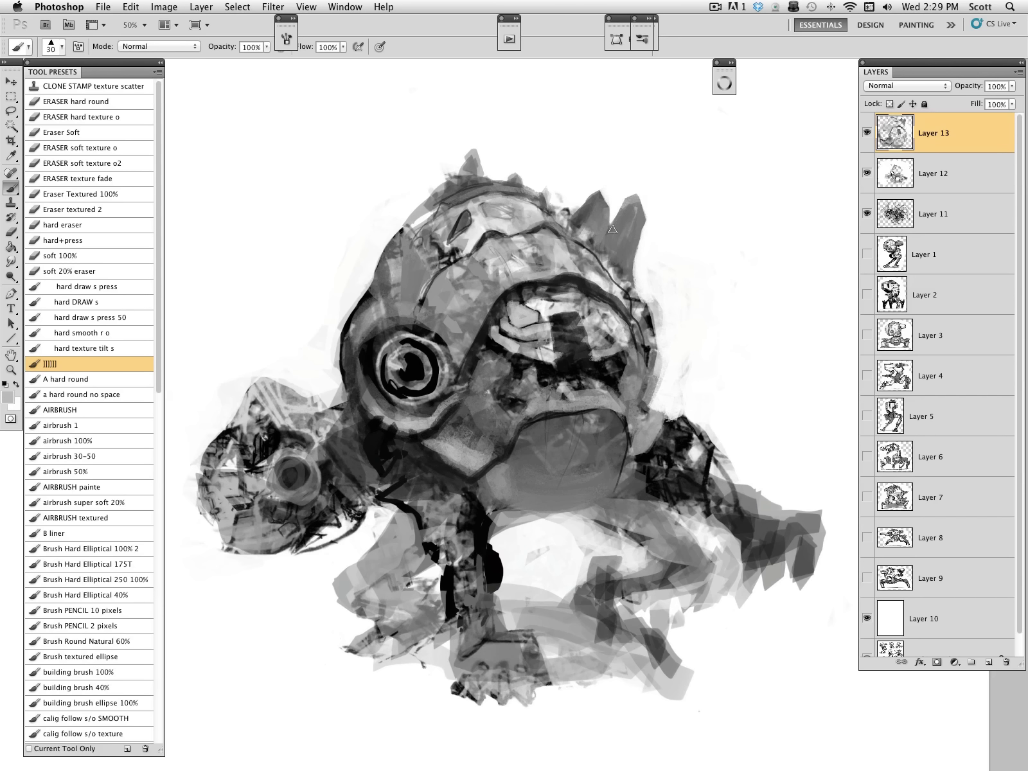
Enlarge the brush and paint sampled grey along the shell rim from below the back spikes down past the recess.
{"action": "left_click", "coordinate": [602, 244], "text": "alt"}
{"action": "key", "text": "bracketright"}
{"action": "key", "text": "bracketright"}
{"action": "key", "text": "bracketright"}
{"action": "left_click", "coordinate": [606, 279], "text": "alt"}
{"action": "mouse_move", "coordinate": [612, 274]}
{"action": "left_mouse_down"}
{"action": "mouse_move", "coordinate": [581, 250]}
{"action": "mouse_move", "coordinate": [631, 296]}
{"action": "mouse_move", "coordinate": [616, 269]}
{"action": "mouse_move", "coordinate": [650, 355]}
{"action": "left_mouse_up"}
Smooth the shell band between the large spikes and the recess with sampled greys at 40 px.
{"action": "left_click", "coordinate": [604, 277], "text": "alt"}
{"action": "left_click", "coordinate": [584, 262], "text": "alt"}
{"action": "key", "text": "bracketright"}
{"action": "left_click", "coordinate": [567, 265], "text": "alt"}
{"action": "mouse_move", "coordinate": [614, 302]}
{"action": "left_mouse_down"}
{"action": "mouse_move", "coordinate": [636, 333]}
{"action": "mouse_move", "coordinate": [630, 310]}
{"action": "mouse_move", "coordinate": [632, 329]}
{"action": "left_mouse_up"}
{"action": "left_click", "coordinate": [599, 292], "text": "alt"}
{"action": "left_click", "coordinate": [600, 281], "text": "alt"}
{"action": "left_click_drag", "start_coordinate": [603, 283], "coordinate": [624, 311]}
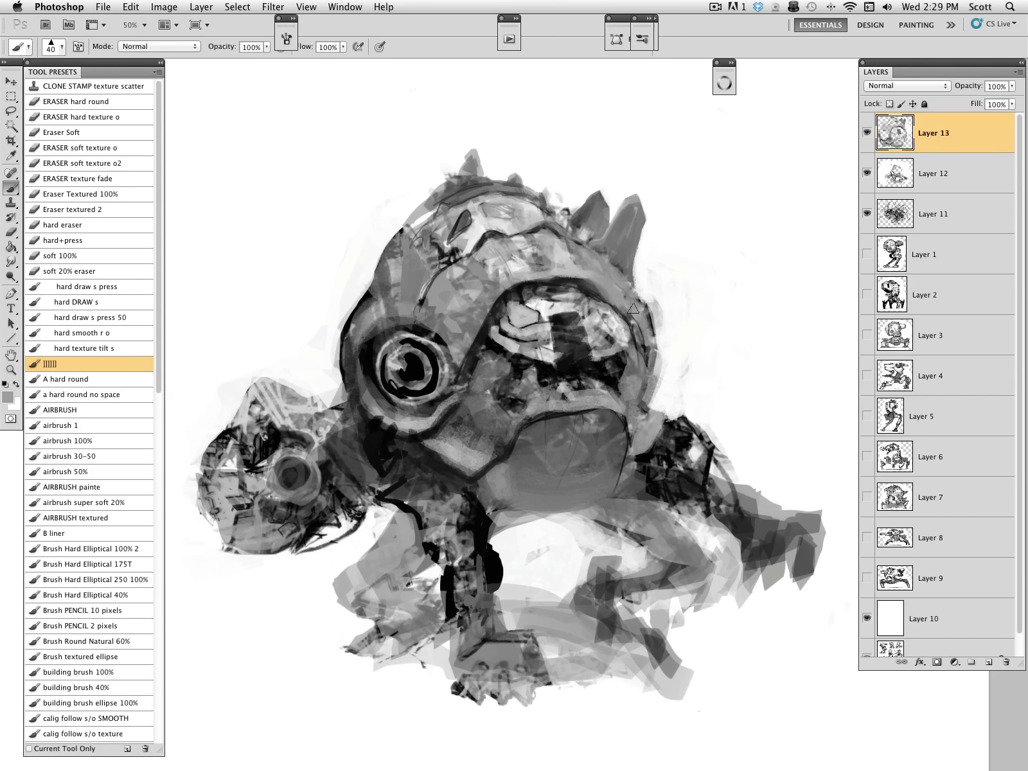
Add dark strokes inside the recess under the shell arch and rework its interior with sampled grey.
{"action": "left_click", "coordinate": [639, 320], "text": "alt"}
{"action": "left_click_drag", "start_coordinate": [591, 360], "coordinate": [628, 349]}
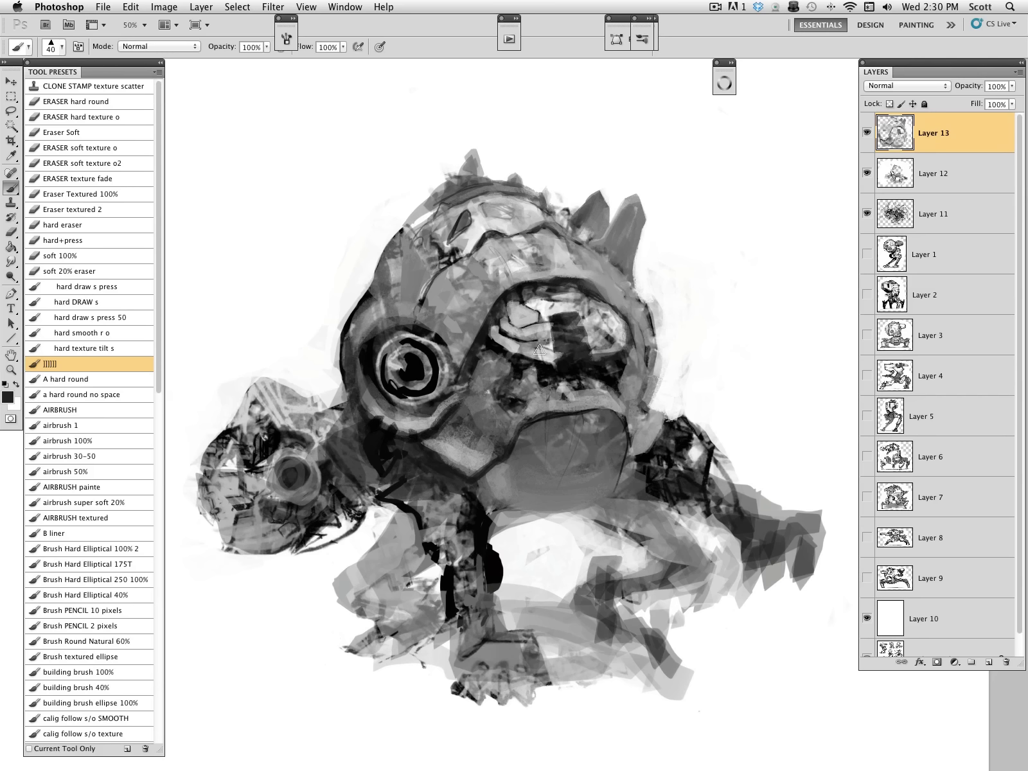
{"action": "mouse_move", "coordinate": [597, 303]}
{"action": "left_mouse_down"}
{"action": "mouse_move", "coordinate": [630, 336]}
{"action": "mouse_move", "coordinate": [620, 342]}
{"action": "mouse_move", "coordinate": [599, 314]}
{"action": "mouse_move", "coordinate": [538, 362]}
{"action": "left_mouse_up"}
{"action": "left_click", "coordinate": [619, 329], "text": "alt"}
{"action": "left_click_drag", "start_coordinate": [534, 311], "coordinate": [511, 351]}
{"action": "left_click_drag", "start_coordinate": [610, 306], "coordinate": [595, 350]}
Paint light tabs along the recess's upper edge and pale bars over its black centre, reducing the brush to 30 px.
{"action": "left_click", "coordinate": [556, 302], "text": "alt"}
{"action": "left_click_drag", "start_coordinate": [556, 303], "coordinate": [579, 297]}
{"action": "mouse_move", "coordinate": [574, 296]}
{"action": "left_mouse_down"}
{"action": "mouse_move", "coordinate": [575, 285]}
{"action": "mouse_move", "coordinate": [560, 295]}
{"action": "mouse_move", "coordinate": [596, 353]}
{"action": "left_mouse_up"}
{"action": "left_click", "coordinate": [581, 281], "text": "alt"}
{"action": "key", "text": "["}
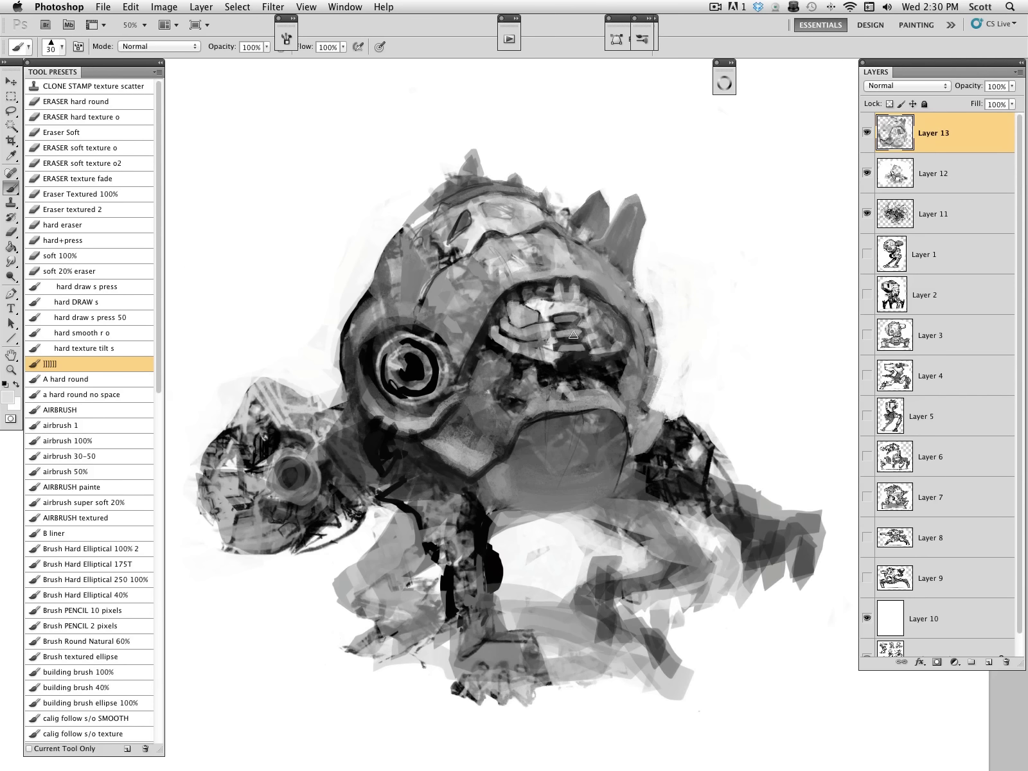
Fill the dark area beneath the recess with sampled mid grey and blend it into the shell below.
{"action": "left_click", "coordinate": [576, 318], "text": "alt"}
{"action": "mouse_move", "coordinate": [576, 319]}
{"action": "left_mouse_down"}
{"action": "mouse_move", "coordinate": [584, 358]}
{"action": "mouse_move", "coordinate": [557, 382]}
{"action": "left_mouse_up"}
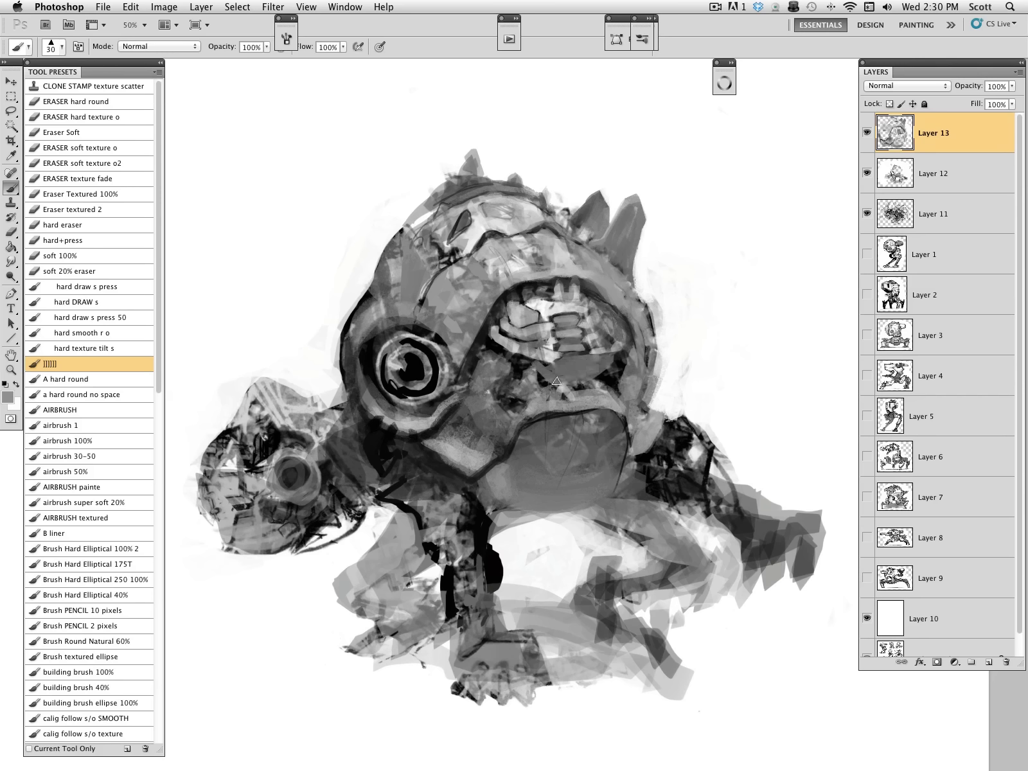
{"action": "left_click", "coordinate": [587, 388], "text": "alt"}
{"action": "mouse_move", "coordinate": [614, 360]}
{"action": "left_mouse_down"}
{"action": "mouse_move", "coordinate": [544, 402]}
{"action": "mouse_move", "coordinate": [601, 414]}
{"action": "left_mouse_up"}
{"action": "left_click", "coordinate": [584, 392], "text": "alt"}
{"action": "left_click", "coordinate": [544, 402], "text": "alt"}
Set the brush to 35 px and repaint the belly panel's arched rim with tones sampled from the canvas.
{"action": "key", "text": "bracketleft"}
{"action": "key", "text": "bracketright"}
{"action": "key", "text": "bracketright"}
{"action": "key", "text": "bracketright"}
{"action": "mouse_move", "coordinate": [523, 435]}
{"action": "left_mouse_down"}
{"action": "mouse_move", "coordinate": [568, 419]}
{"action": "mouse_move", "coordinate": [627, 442]}
{"action": "mouse_move", "coordinate": [560, 414]}
{"action": "mouse_move", "coordinate": [492, 460]}
{"action": "mouse_move", "coordinate": [499, 454]}
{"action": "left_mouse_up"}
{"action": "left_click", "coordinate": [614, 412], "text": "alt"}
{"action": "left_click", "coordinate": [492, 446], "text": "alt"}
Define the belly panel's far edge beside the rear leg with sampled black and grey strokes.
{"action": "left_click", "coordinate": [644, 460], "text": "alt"}
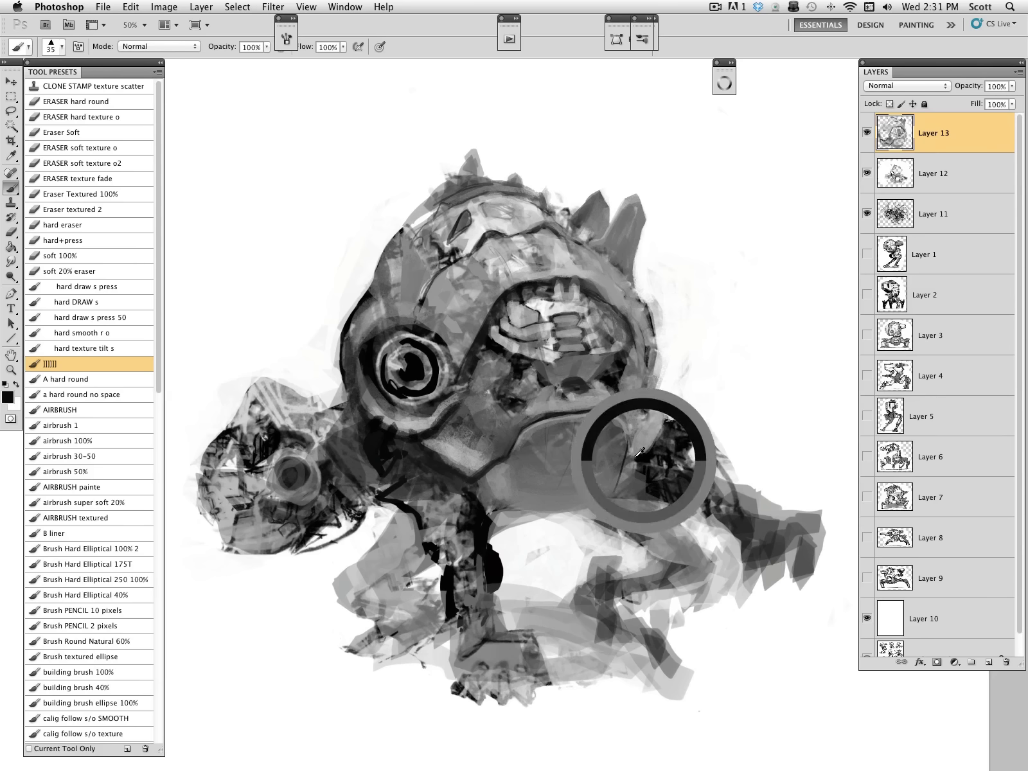
{"action": "mouse_move", "coordinate": [626, 450]}
{"action": "left_mouse_down"}
{"action": "mouse_move", "coordinate": [619, 482]}
{"action": "mouse_move", "coordinate": [646, 476]}
{"action": "mouse_move", "coordinate": [633, 440]}
{"action": "mouse_move", "coordinate": [646, 430]}
{"action": "mouse_move", "coordinate": [656, 457]}
{"action": "mouse_move", "coordinate": [655, 417]}
{"action": "mouse_move", "coordinate": [670, 430]}
{"action": "mouse_move", "coordinate": [682, 418]}
{"action": "mouse_move", "coordinate": [659, 419]}
{"action": "mouse_move", "coordinate": [661, 373]}
{"action": "mouse_move", "coordinate": [659, 403]}
{"action": "mouse_move", "coordinate": [650, 401]}
{"action": "left_mouse_up"}
{"action": "left_click", "coordinate": [639, 462], "text": "alt"}
{"action": "key", "text": "bracketleft"}
{"action": "left_click", "coordinate": [635, 461], "text": "alt"}
Enlarge the brush to 50 px and clean up the background along the shell's outer edge above the rear leg with white.
{"action": "left_click", "coordinate": [649, 455], "text": "alt"}
{"action": "left_click", "coordinate": [665, 410], "text": "alt"}
{"action": "left_click", "coordinate": [663, 365], "text": "alt"}
{"action": "key", "text": "bracketright"}
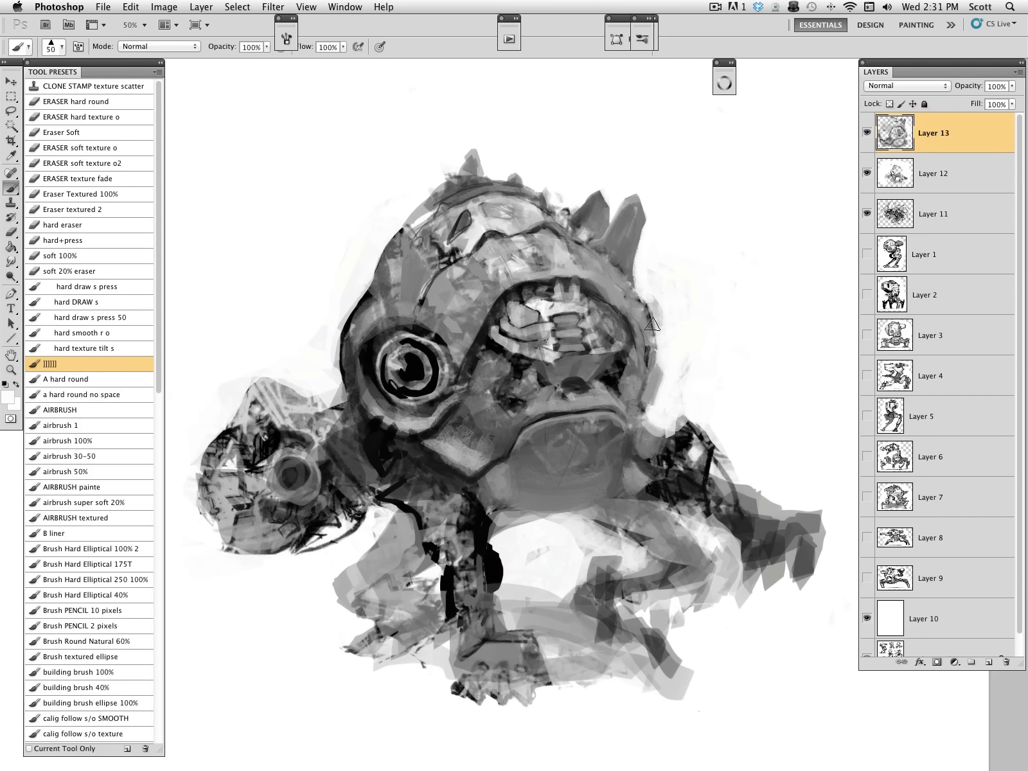
Refine the shell's outer rim beside the recess with sampled grey, reduce the brush to 20 px, and save the document.
{"action": "left_click", "coordinate": [632, 307], "text": "alt"}
{"action": "key", "text": "bracketleft"}
{"action": "key", "text": "bracketleft"}
{"action": "key", "text": "bracketleft"}
{"action": "key", "text": "bracketleft"}
{"action": "key", "text": "bracketleft"}
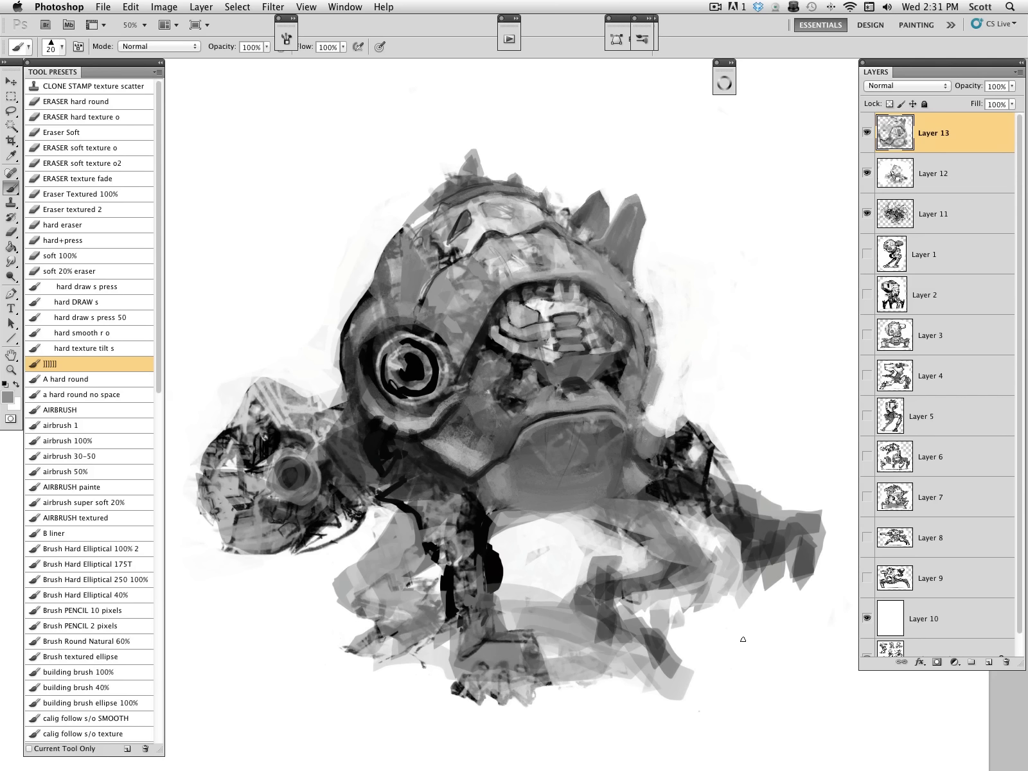
{"action": "key", "text": "super+s"}
Reshape the topmost spike with sampled dark and mid grey at 15 px, and trim around it with white.
{"action": "left_click", "coordinate": [491, 322], "text": "alt"}
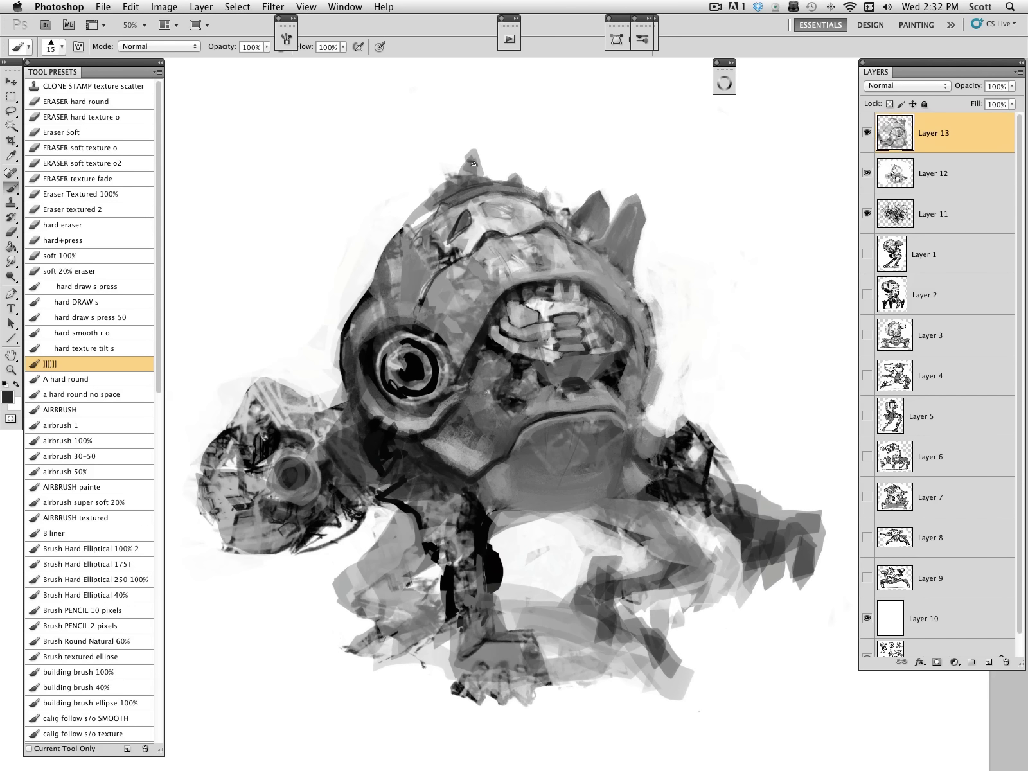
{"action": "left_click", "coordinate": [472, 161], "text": "alt"}
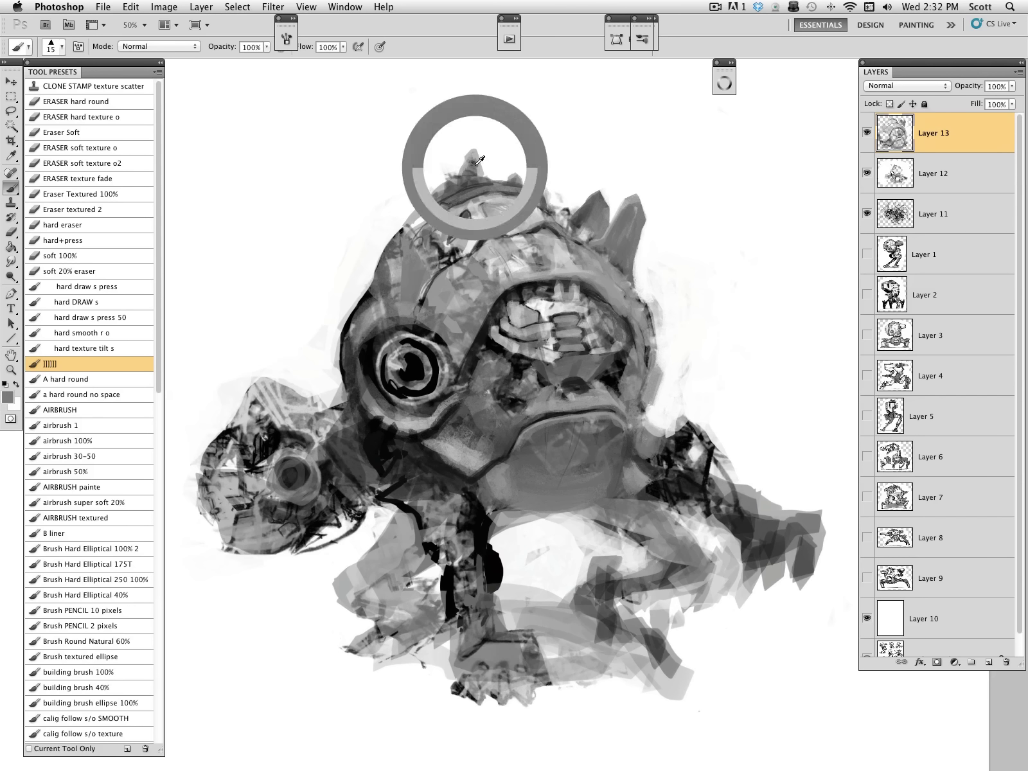
{"action": "left_click", "coordinate": [493, 156], "text": "alt"}
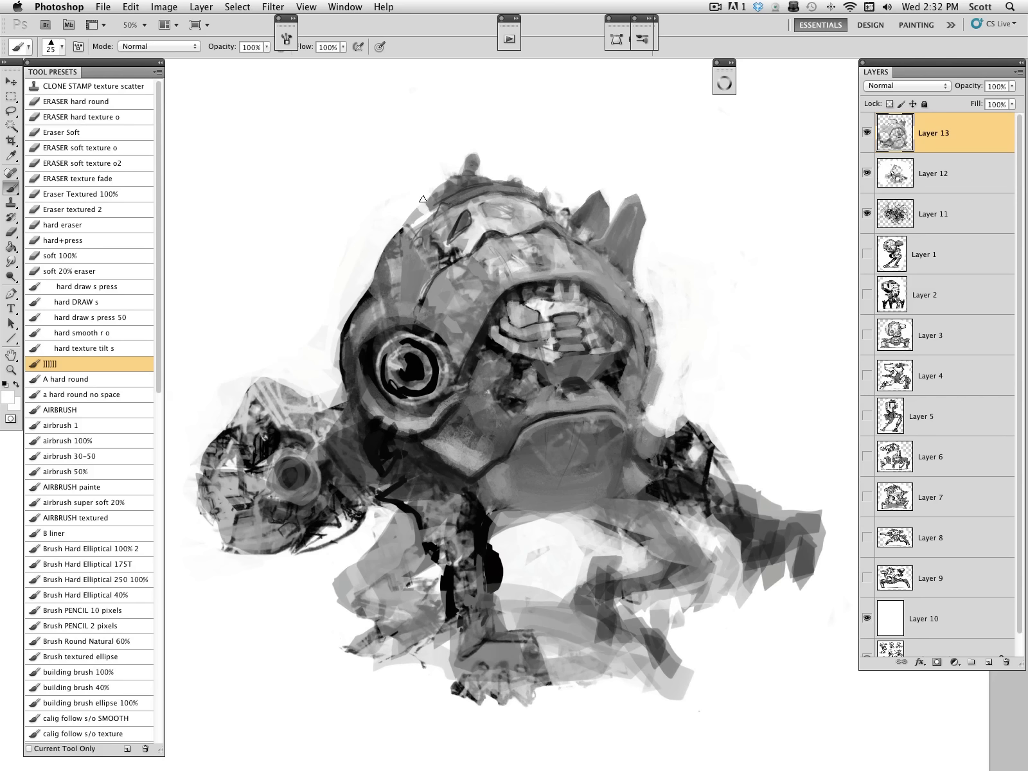
Trim the shell's upper outline with white at 25 px and repaint the plate around the dark sliver with sampled tones.
{"action": "left_click_drag", "start_coordinate": [407, 217], "coordinate": [427, 227]}
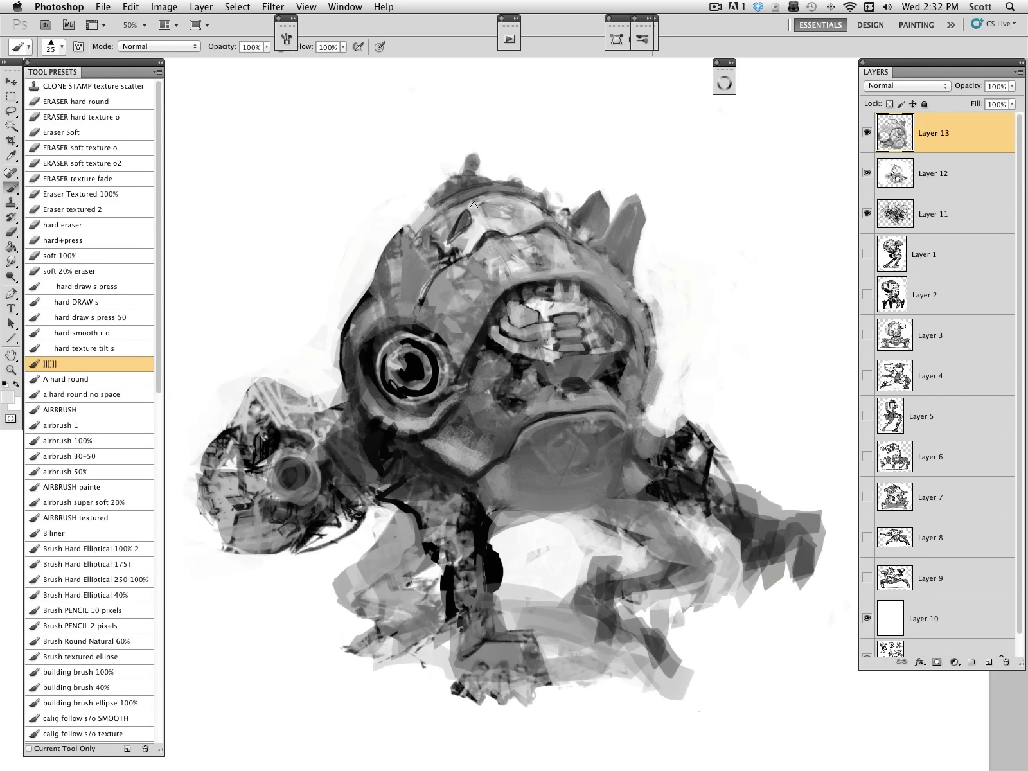
{"action": "left_click", "coordinate": [473, 235], "text": "alt"}
{"action": "mouse_move", "coordinate": [467, 233]}
{"action": "left_mouse_down"}
{"action": "mouse_move", "coordinate": [448, 251]}
{"action": "mouse_move", "coordinate": [471, 228]}
{"action": "mouse_move", "coordinate": [443, 247]}
{"action": "mouse_move", "coordinate": [431, 241]}
{"action": "mouse_move", "coordinate": [442, 215]}
{"action": "mouse_move", "coordinate": [468, 202]}
{"action": "left_mouse_up"}
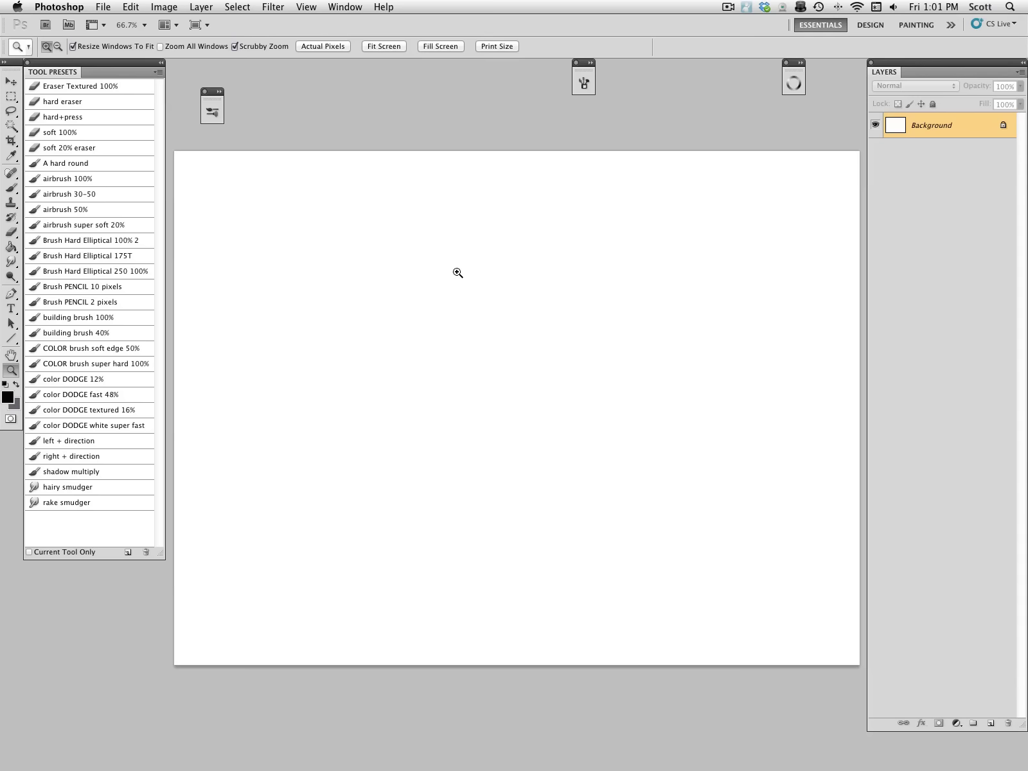
Paint wide black water ripples across the lower middle of the canvas with the 300 px ripple brush preset enlarged to 900 px.
{"action": "left_click", "coordinate": [11, 188]}
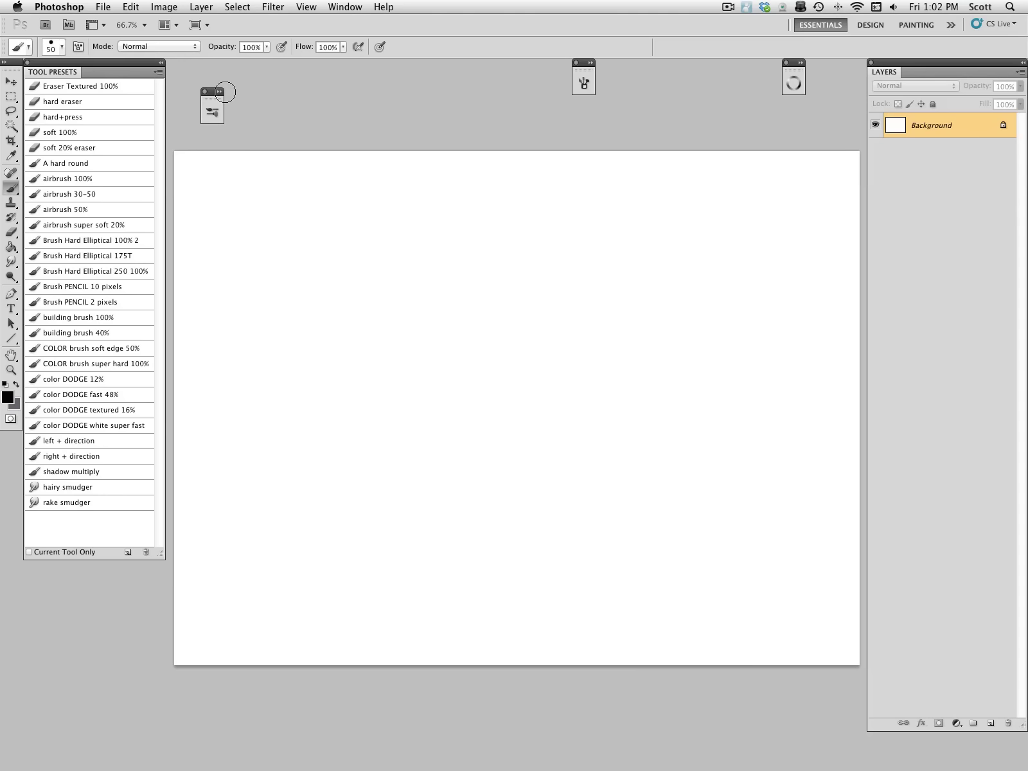
{"action": "left_click", "coordinate": [219, 93]}
{"action": "left_click", "coordinate": [318, 209]}
{"action": "key", "text": "bracketright"}
{"action": "key", "text": "bracketright"}
{"action": "key", "text": "bracketright"}
{"action": "key", "text": "bracketright"}
{"action": "key", "text": "bracketright"}
{"action": "key", "text": "bracketright"}
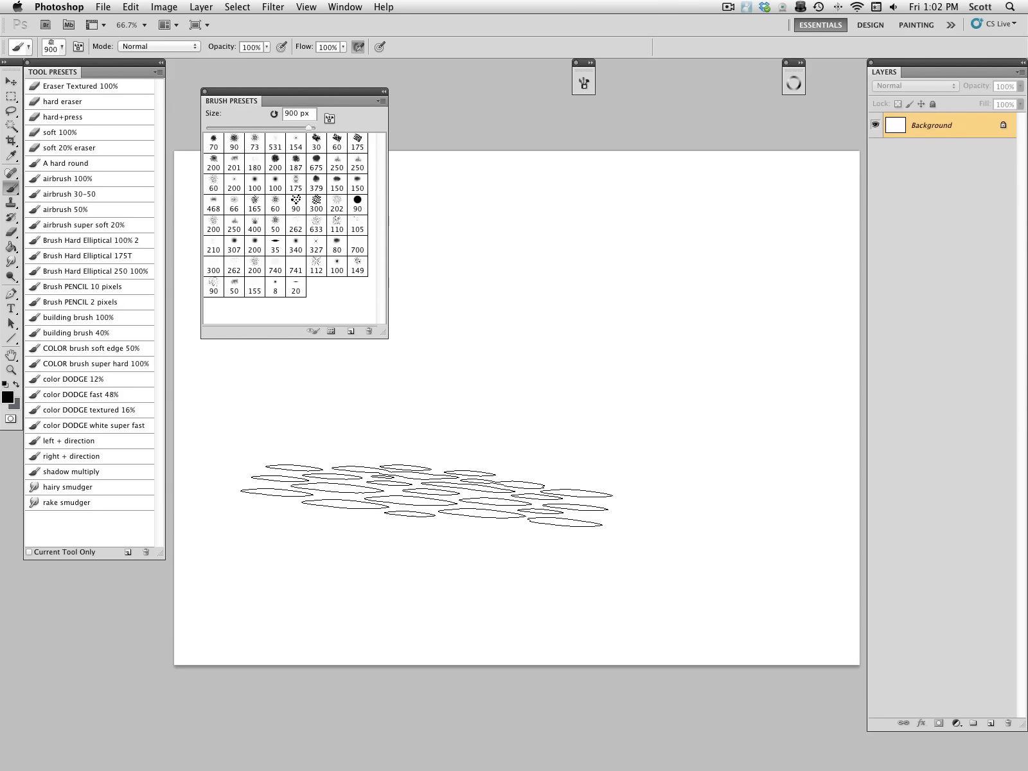
{"action": "mouse_move", "coordinate": [361, 568]}
{"action": "left_mouse_down"}
{"action": "mouse_move", "coordinate": [264, 534]}
{"action": "mouse_move", "coordinate": [682, 514]}
{"action": "mouse_move", "coordinate": [559, 530]}
{"action": "left_mouse_up"}
Add smaller ripples behind the foreground ones, reducing the brush to 500 px and on to 300 px towards the distance.
{"action": "key", "text": "bracketleft"}
{"action": "key", "text": "bracketleft"}
{"action": "mouse_move", "coordinate": [347, 496]}
{"action": "left_mouse_down"}
{"action": "mouse_move", "coordinate": [471, 492]}
{"action": "mouse_move", "coordinate": [306, 501]}
{"action": "mouse_move", "coordinate": [671, 482]}
{"action": "mouse_move", "coordinate": [684, 489]}
{"action": "mouse_move", "coordinate": [758, 475]}
{"action": "mouse_move", "coordinate": [372, 477]}
{"action": "left_mouse_up"}
{"action": "key", "text": "bracketleft"}
{"action": "key", "text": "bracketleft"}
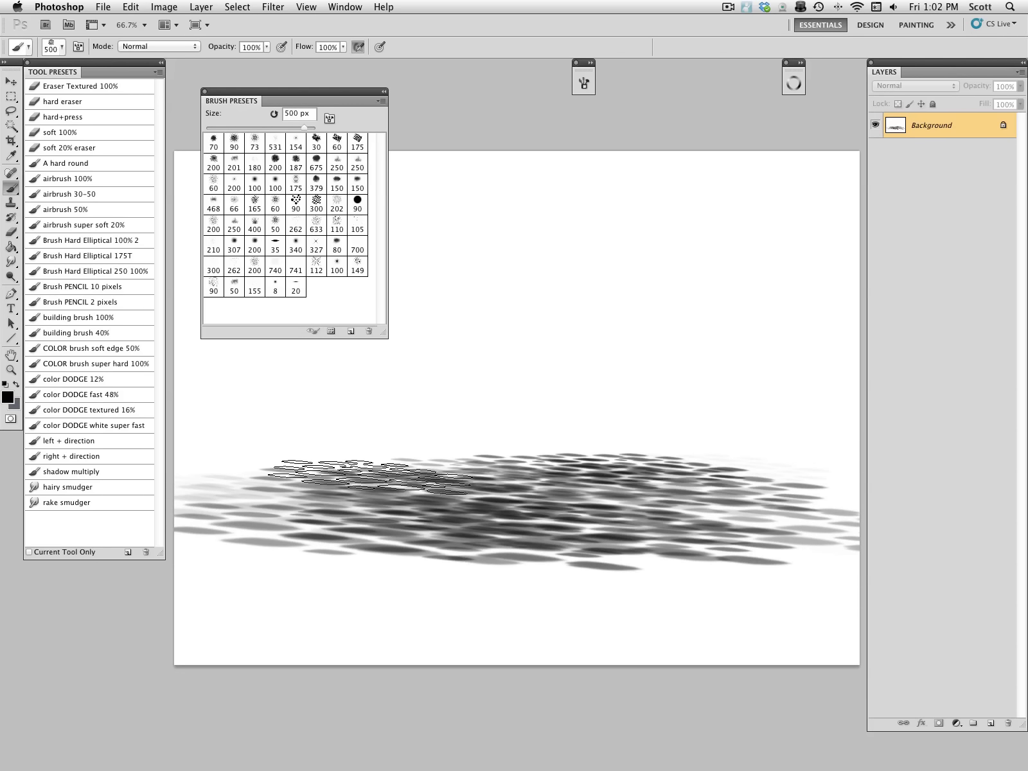
{"action": "key", "text": "bracketleft"}
{"action": "mouse_move", "coordinate": [367, 463]}
{"action": "left_mouse_down"}
{"action": "mouse_move", "coordinate": [305, 472]}
{"action": "mouse_move", "coordinate": [564, 456]}
{"action": "left_mouse_up"}
{"action": "key", "text": "bracketleft"}
{"action": "mouse_move", "coordinate": [469, 457]}
{"action": "left_mouse_down"}
{"action": "mouse_move", "coordinate": [316, 455]}
{"action": "mouse_move", "coordinate": [679, 448]}
{"action": "mouse_move", "coordinate": [651, 454]}
{"action": "left_mouse_up"}
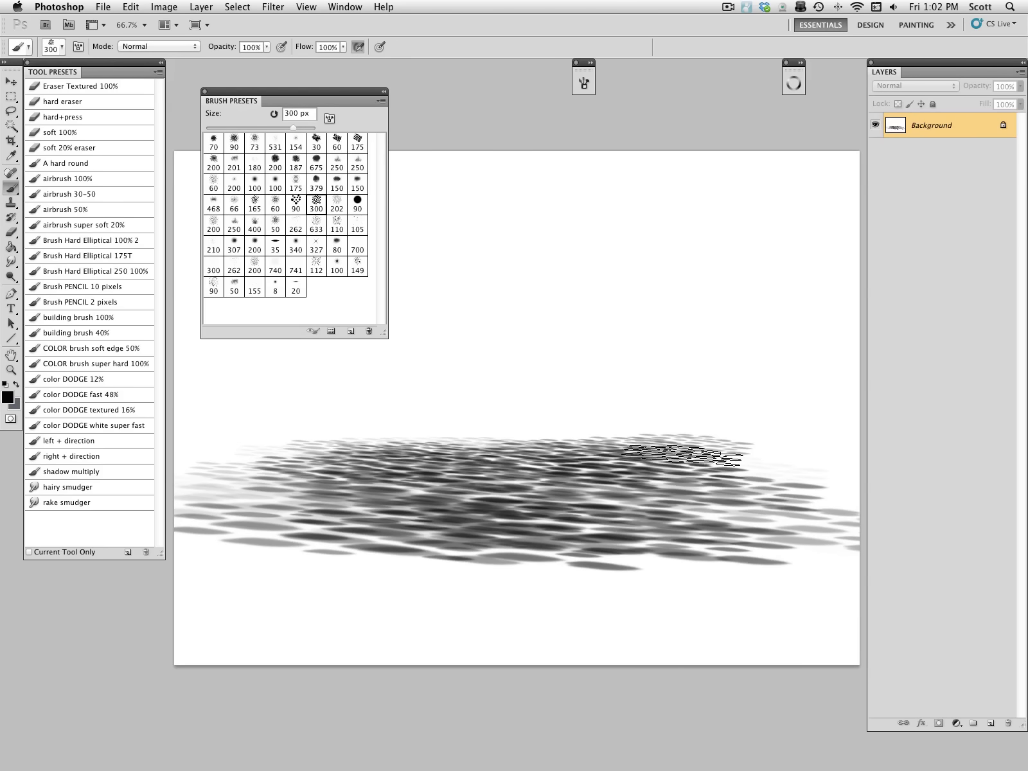
Extend the water towards the horizon with ever finer ripples, reducing the brush through 250 and 150 px to 125 px.
{"action": "key", "text": "bracketright"}
{"action": "key", "text": "bracketright"}
{"action": "key", "text": "bracketleft"}
{"action": "key", "text": "bracketleft"}
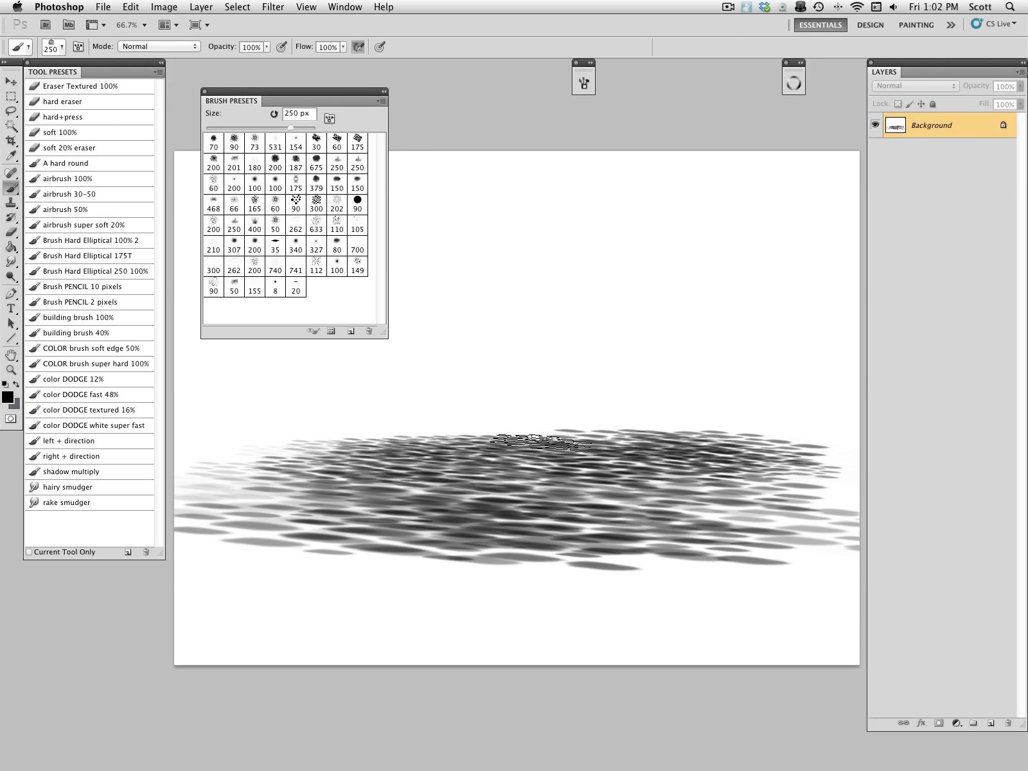
{"action": "key", "text": "bracketleft"}
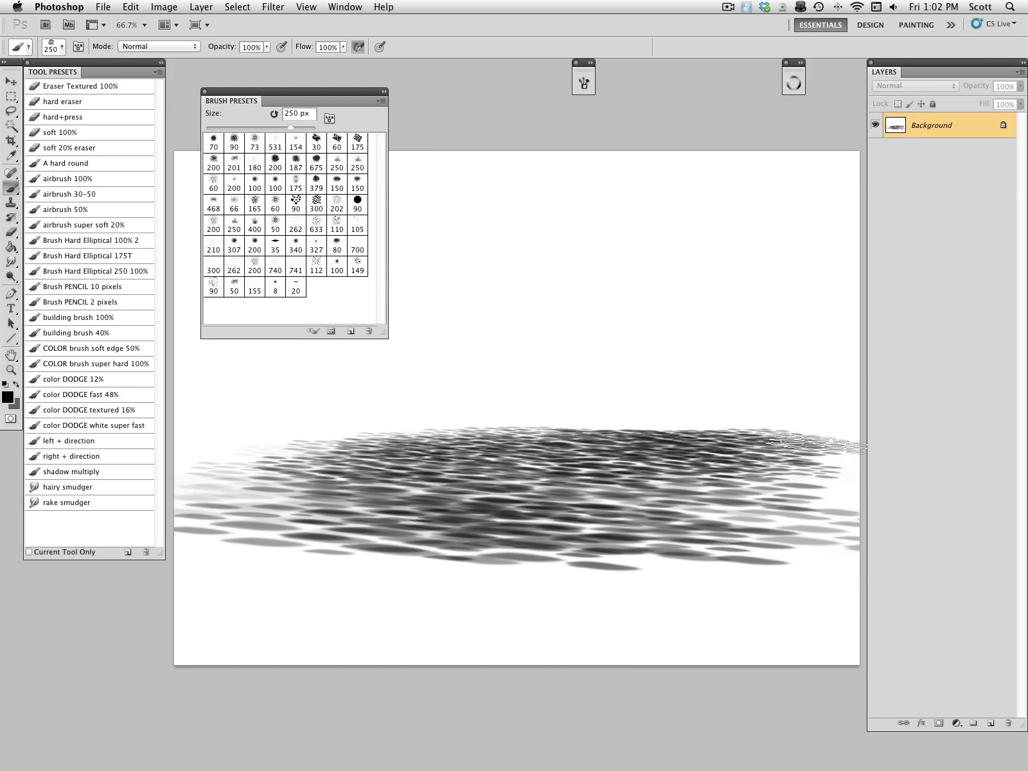
{"action": "key", "text": "bracketleft"}
{"action": "mouse_move", "coordinate": [679, 430]}
{"action": "left_mouse_down"}
{"action": "mouse_move", "coordinate": [797, 427]}
{"action": "mouse_move", "coordinate": [440, 434]}
{"action": "mouse_move", "coordinate": [822, 425]}
{"action": "left_mouse_up"}
{"action": "key", "text": "bracketleft"}
{"action": "key", "text": "bracketleft"}
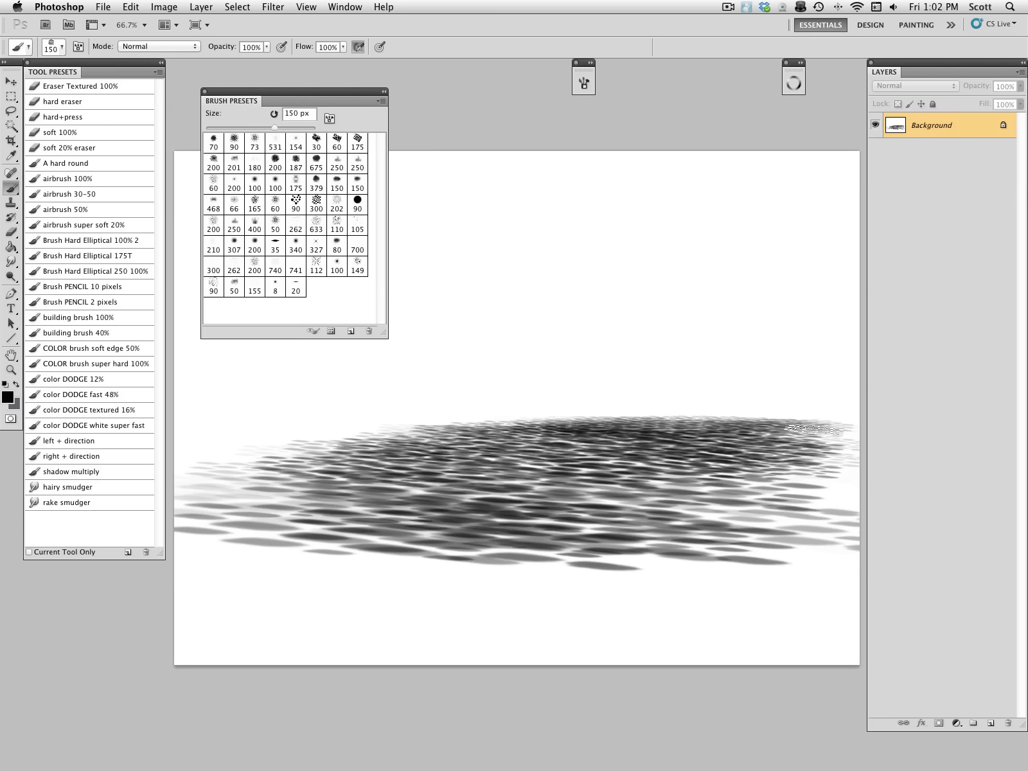
{"action": "key", "text": "bracketleft"}
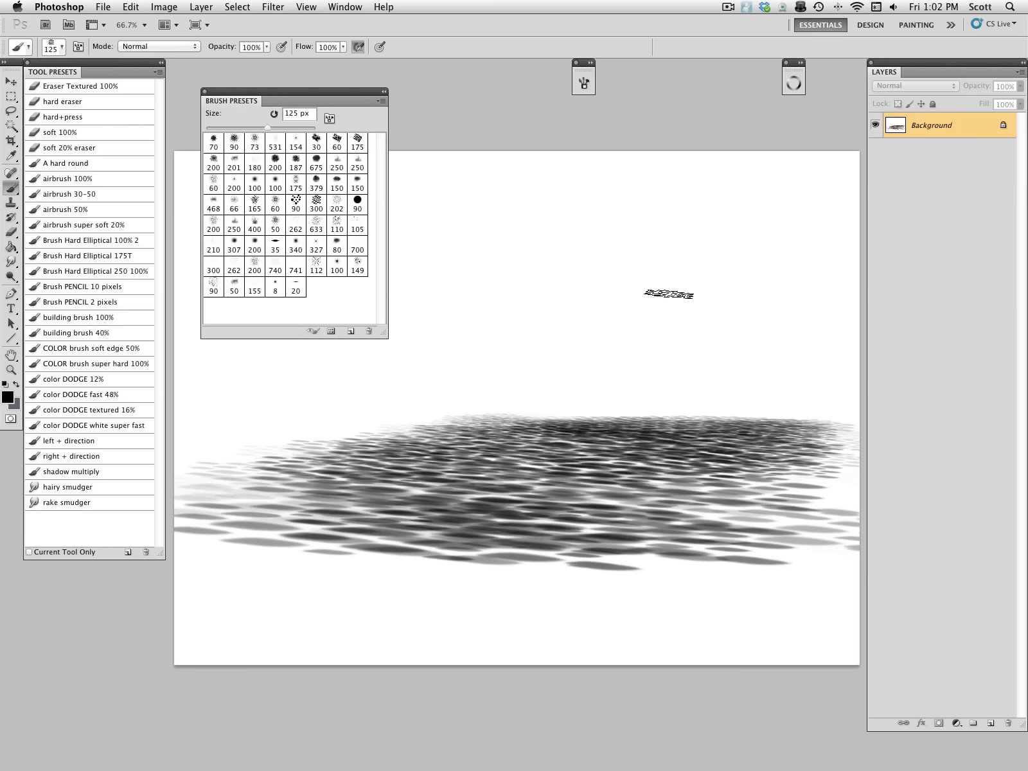
Flatten the ripple brush tip to 24% roundness and paint thin distant ripples along the water's upper left edge at 250 and 200 px.
{"action": "left_click", "coordinate": [584, 82]}
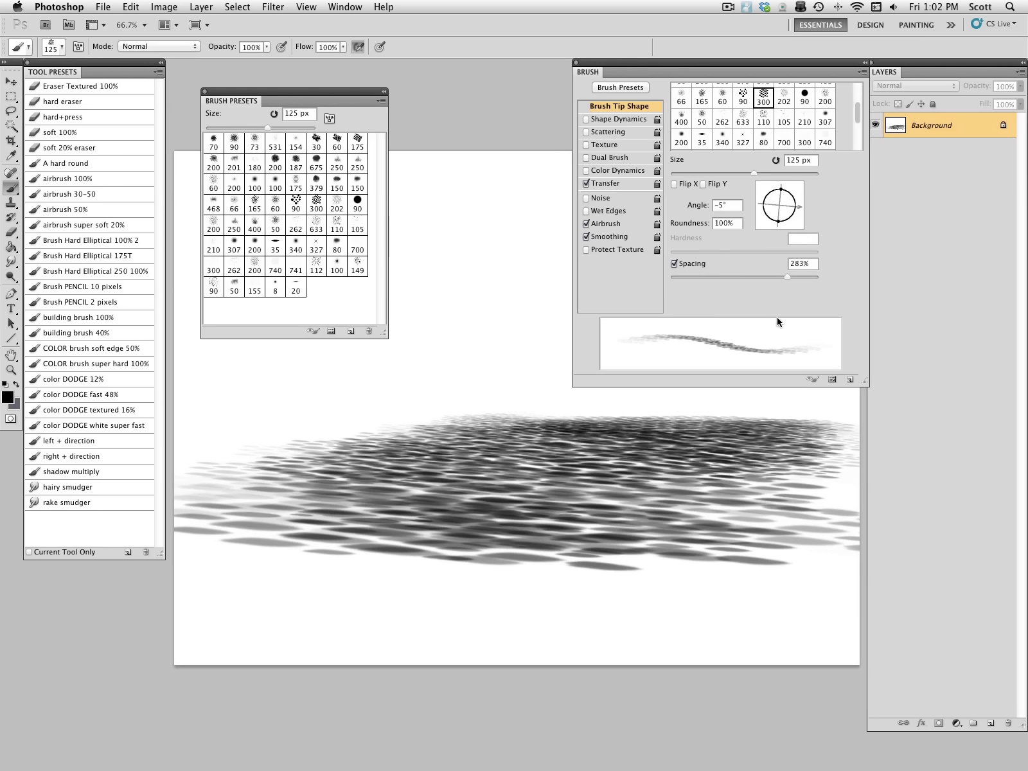
{"action": "left_click_drag", "start_coordinate": [779, 223], "coordinate": [780, 212]}
{"action": "key", "text": "bracketright"}
{"action": "key", "text": "bracketright"}
{"action": "key", "text": "bracketright"}
{"action": "key", "text": "bracketright"}
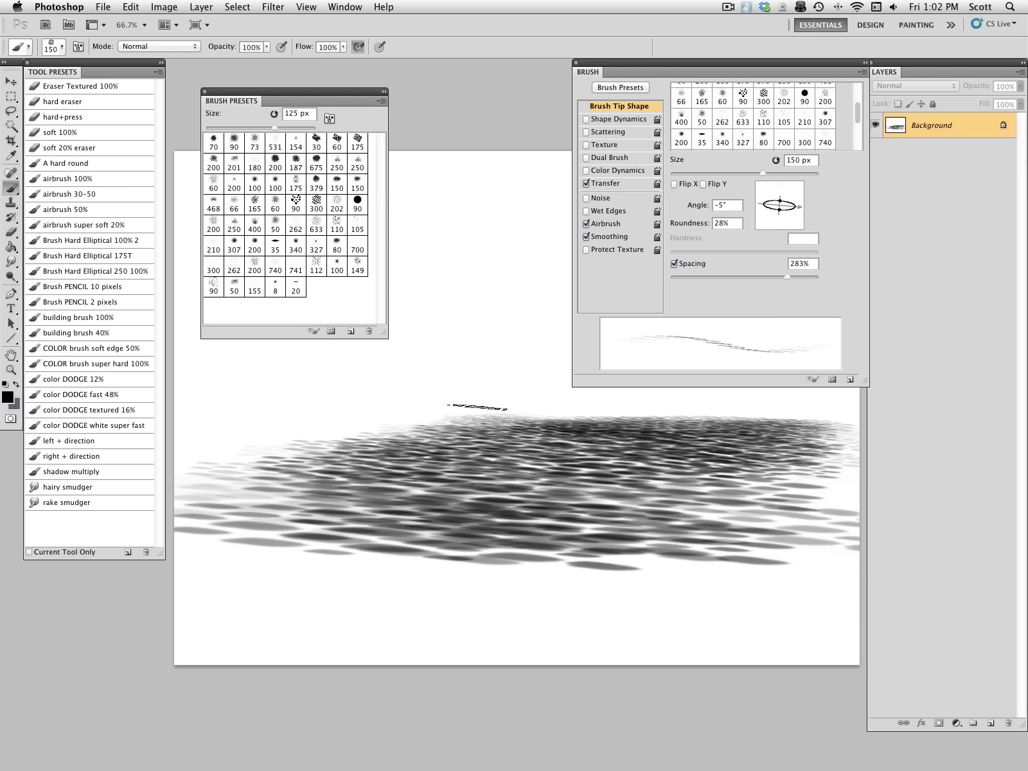
{"action": "left_click_drag", "start_coordinate": [780, 211], "coordinate": [779, 209]}
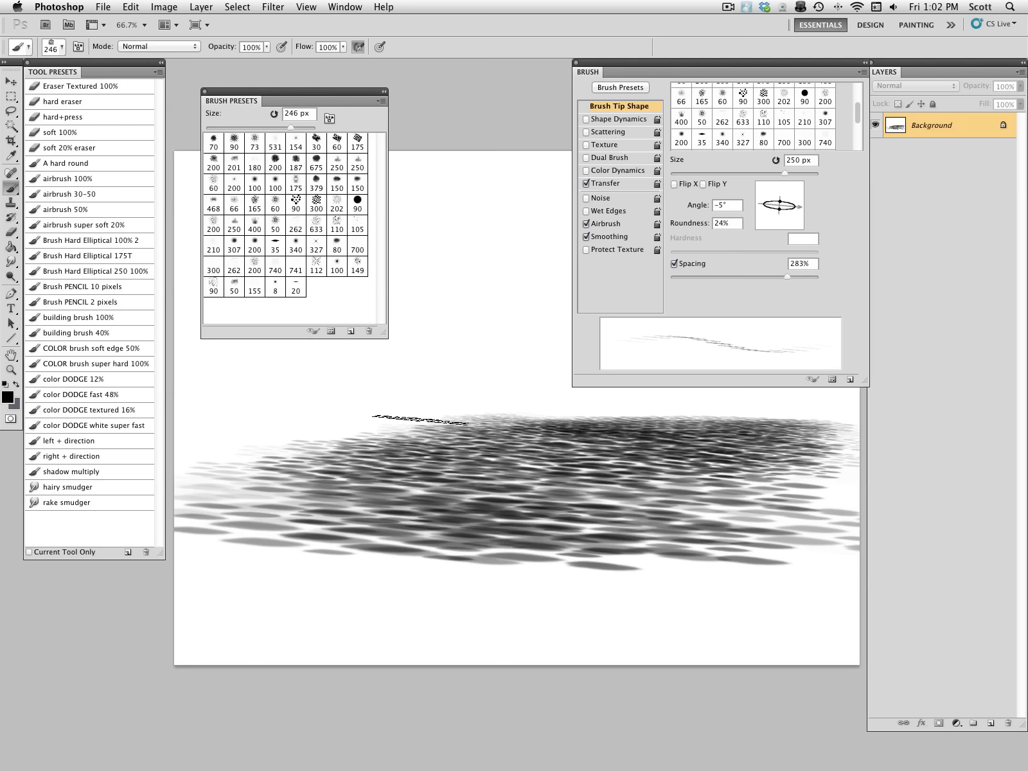
{"action": "key", "text": "bracketleft"}
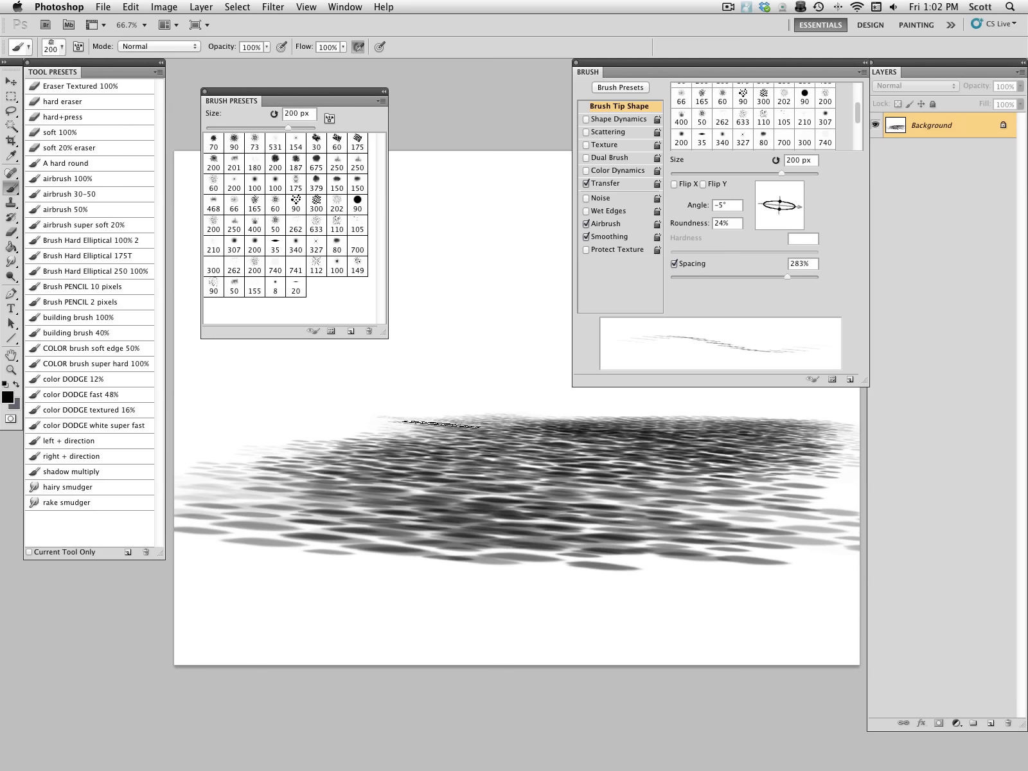
Set the brush tip angle to 0° and paint a straight horizon along the water's far edge with sampled light and grey tones.
{"action": "left_click", "coordinate": [482, 402], "text": "alt"}
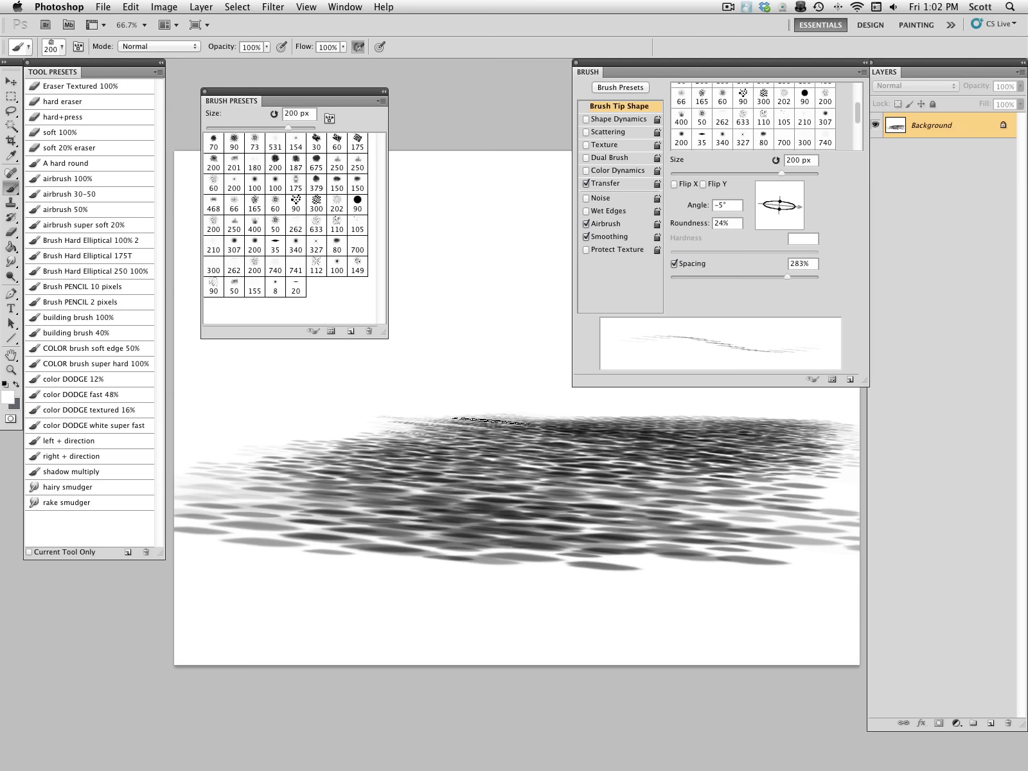
{"action": "left_click", "coordinate": [590, 416], "text": "alt"}
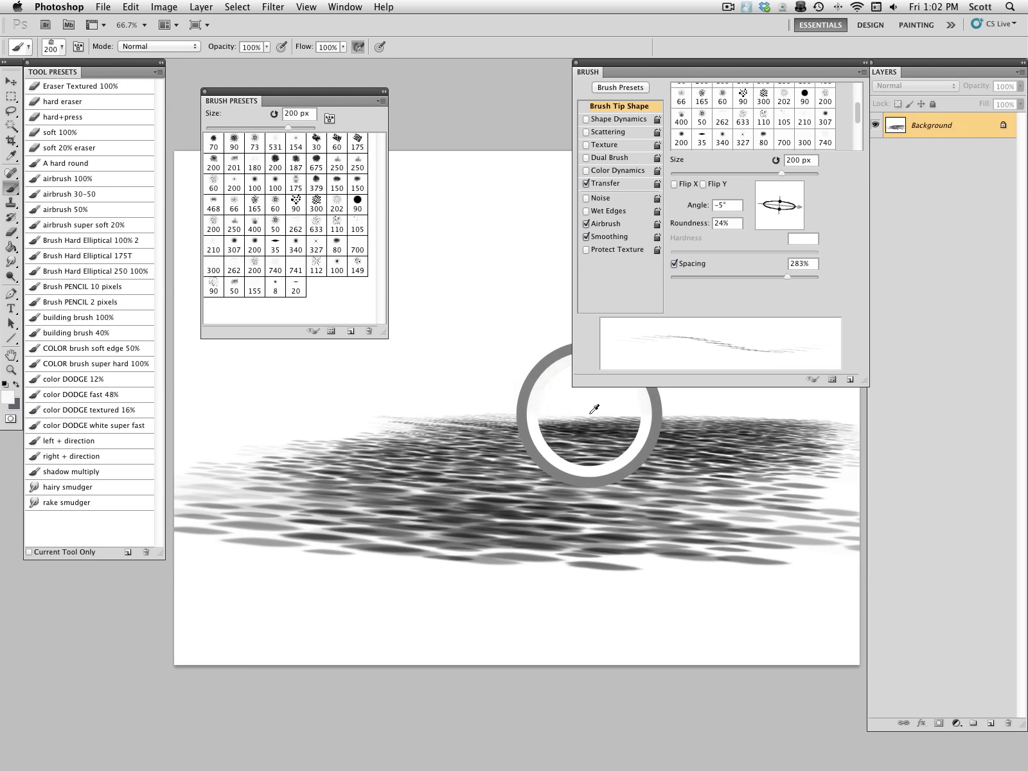
{"action": "left_click_drag", "start_coordinate": [799, 207], "coordinate": [800, 208]}
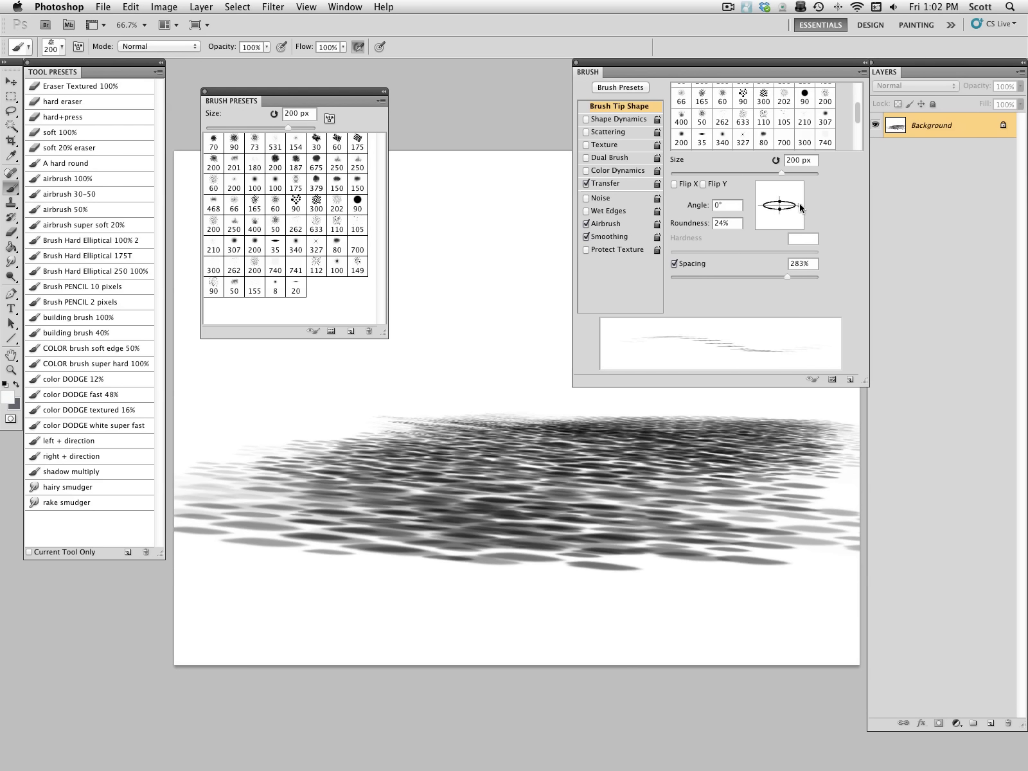
{"action": "left_click", "coordinate": [518, 422], "text": "alt"}
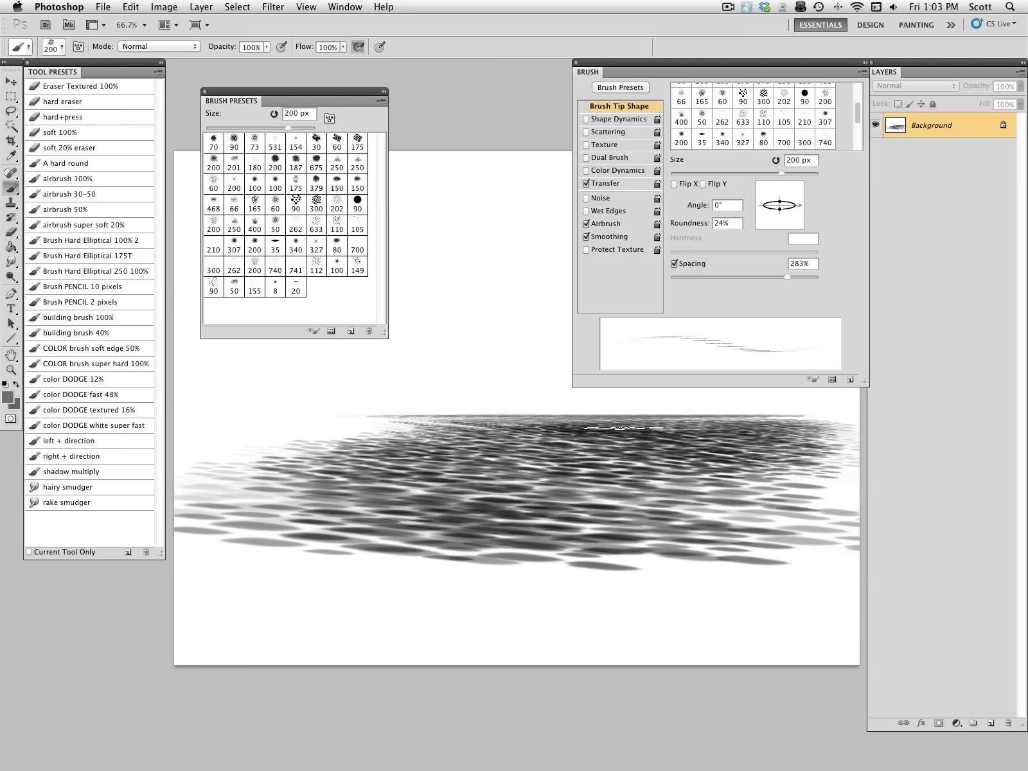
{"action": "left_click", "coordinate": [583, 429], "text": "alt"}
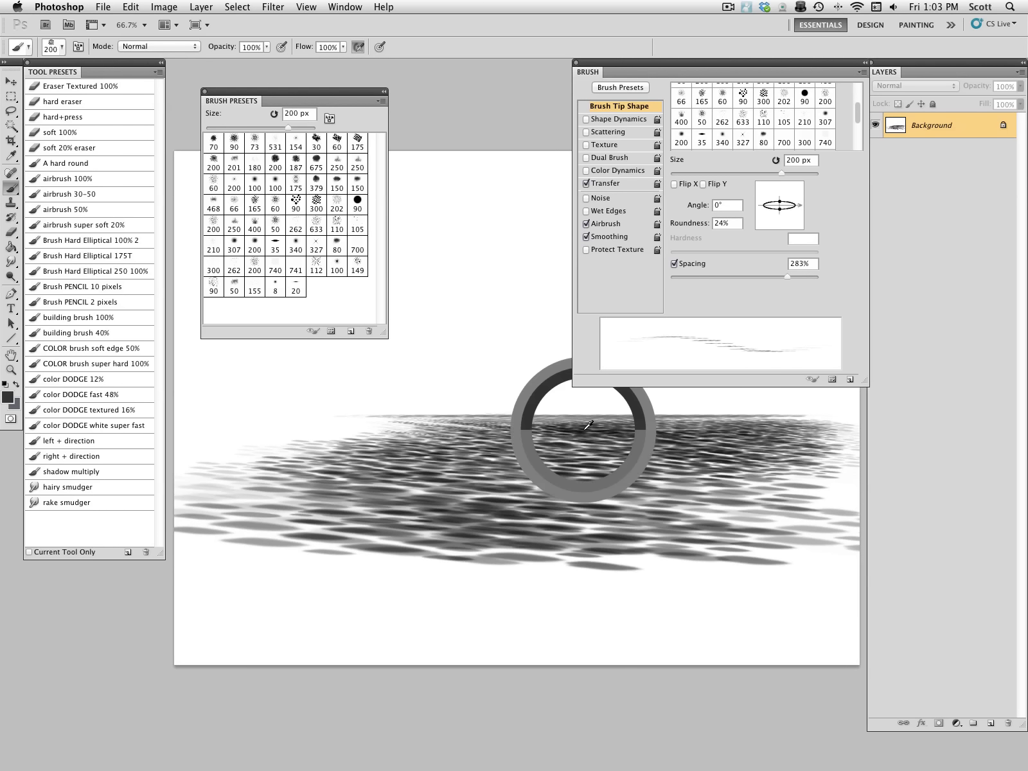
Reload the 300 px ripple preset, reduce it to 175 px, and paint distant ripples just below the horizon with sampled tones.
{"action": "left_click", "coordinate": [317, 205]}
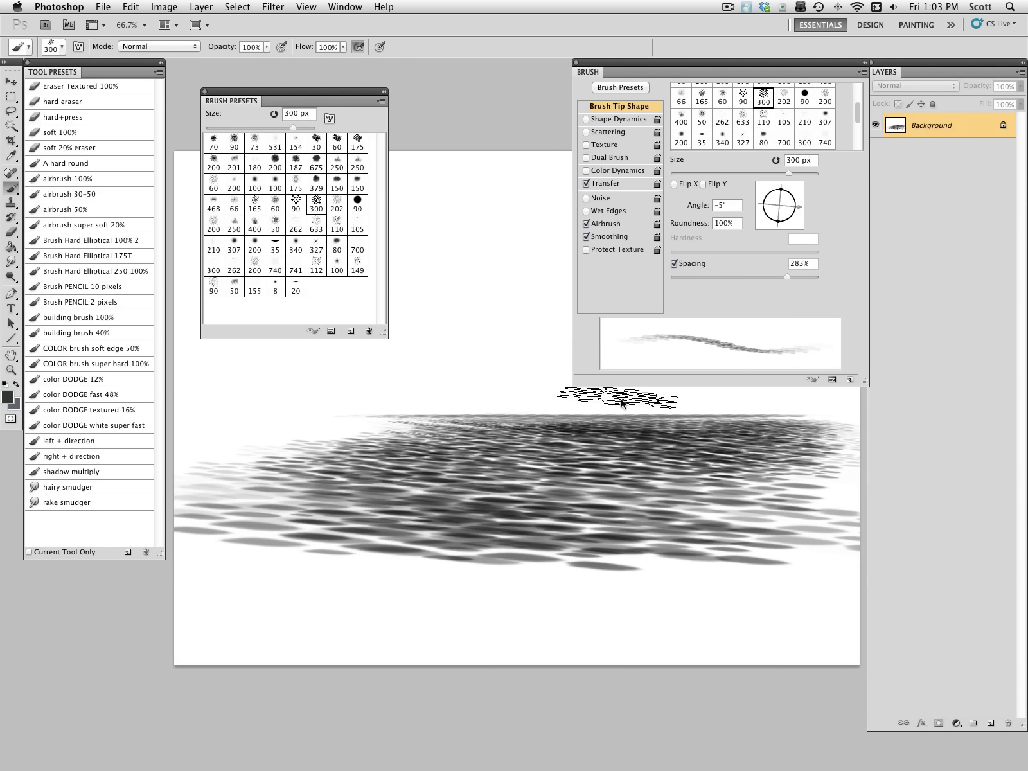
{"action": "key", "text": "bracketleft"}
{"action": "key", "text": "bracketleft"}
{"action": "key", "text": "bracketleft"}
{"action": "key", "text": "bracketleft"}
{"action": "key", "text": "bracketleft"}
{"action": "key", "text": "bracketleft"}
{"action": "key", "text": "bracketleft"}
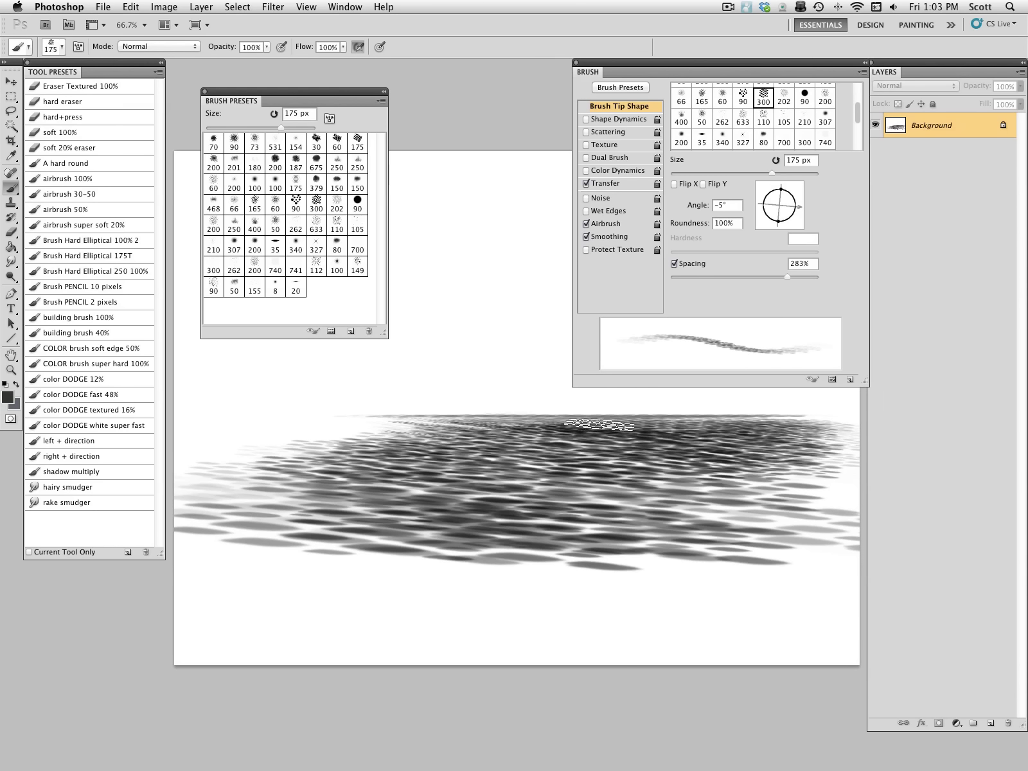
{"action": "left_click", "coordinate": [582, 425], "text": "alt"}
{"action": "left_click_drag", "start_coordinate": [544, 422], "coordinate": [573, 421]}
{"action": "left_click_drag", "start_coordinate": [484, 425], "coordinate": [584, 422]}
Refine the water along the horizon with sampled greys at 80 px.
{"action": "left_click", "coordinate": [569, 420], "text": "alt"}
{"action": "key", "text": "bracketleft"}
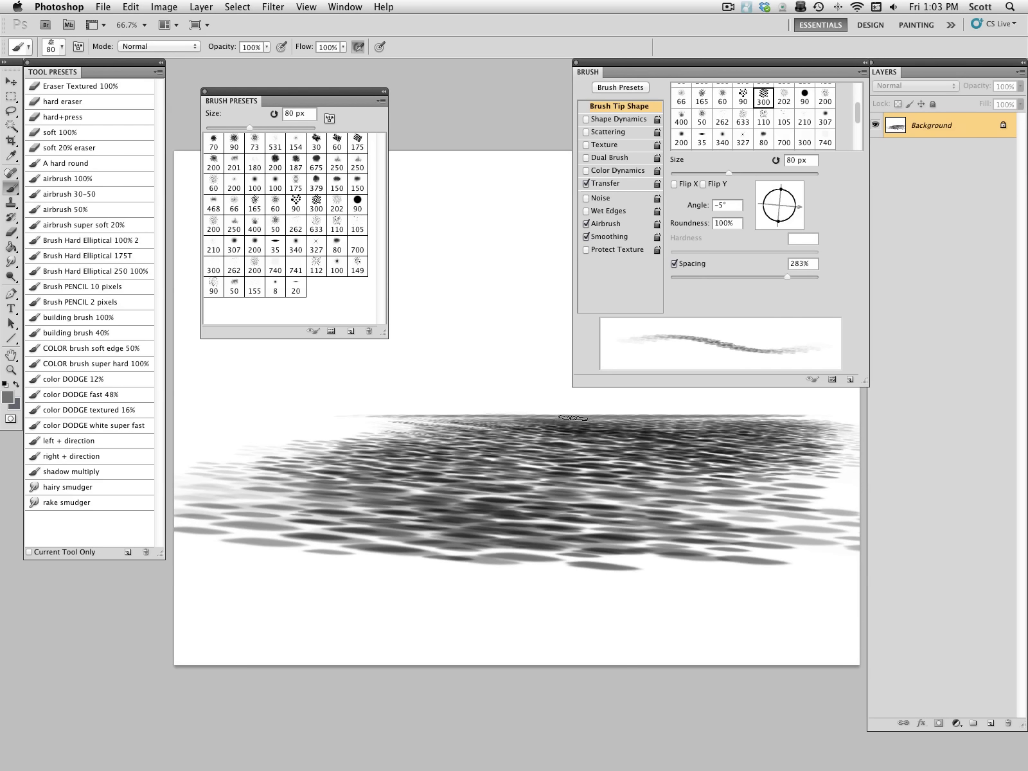
{"action": "left_click", "coordinate": [574, 425], "text": "alt"}
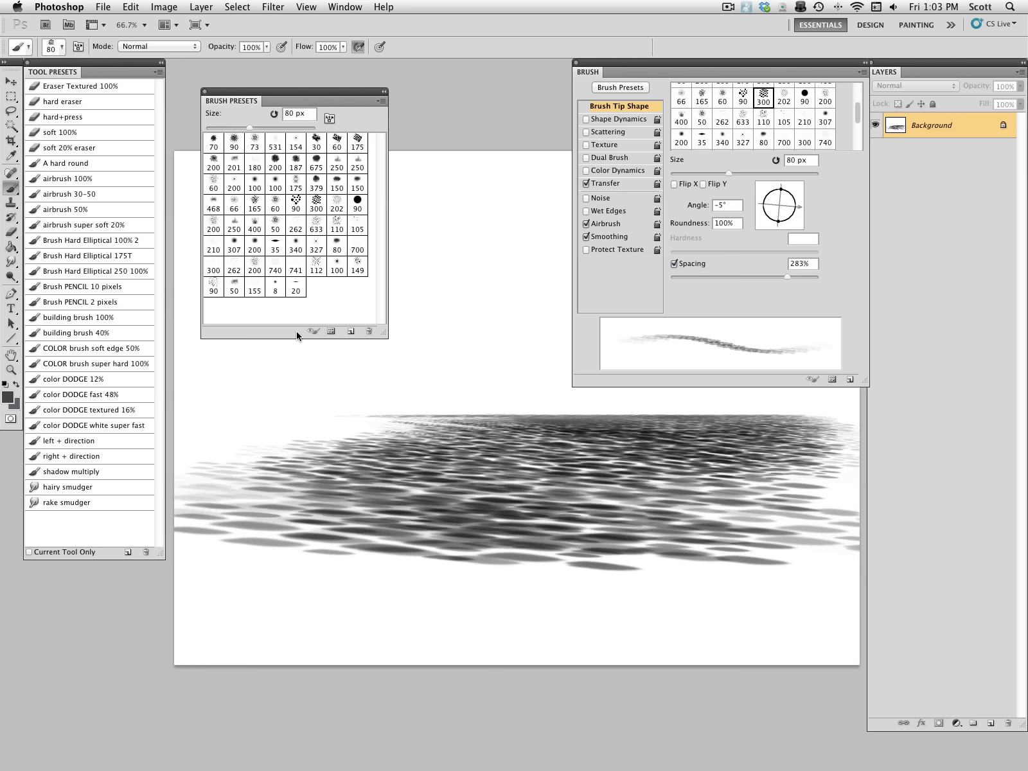
Paint a large grey smoke cloud above and over the horizon with the enlarged 201 px cloud brush preset in a sampled tone.
{"action": "left_click", "coordinate": [296, 203]}
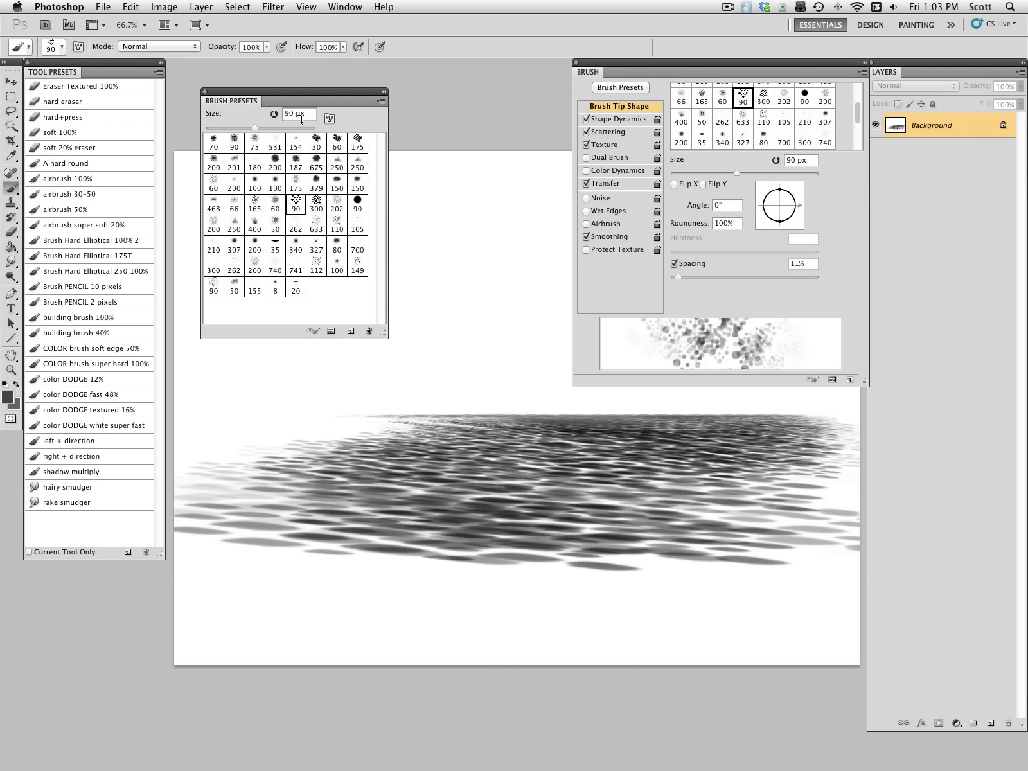
{"action": "left_click", "coordinate": [233, 169]}
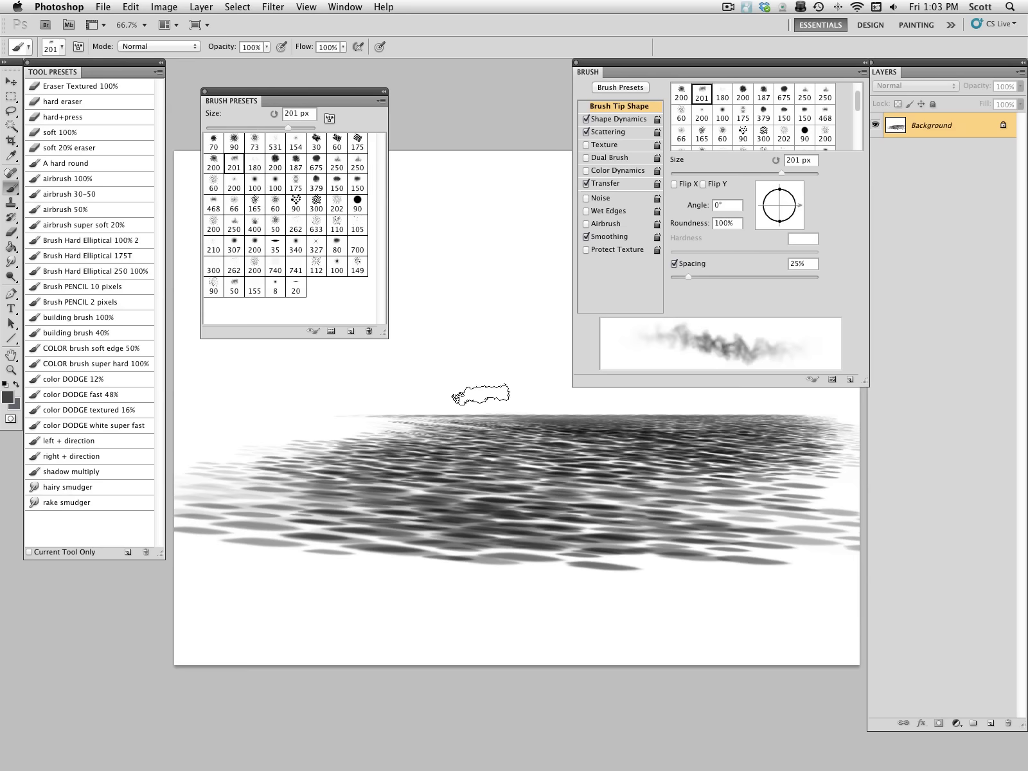
{"action": "left_click", "coordinate": [440, 479], "text": "alt"}
{"action": "key", "text": "]"}
{"action": "key", "text": "]"}
{"action": "key", "text": "]"}
{"action": "key", "text": "]"}
{"action": "mouse_move", "coordinate": [461, 402]}
{"action": "left_mouse_down"}
{"action": "mouse_move", "coordinate": [299, 414]}
{"action": "mouse_move", "coordinate": [394, 404]}
{"action": "mouse_move", "coordinate": [482, 344]}
{"action": "mouse_move", "coordinate": [550, 430]}
{"action": "mouse_move", "coordinate": [462, 347]}
{"action": "mouse_move", "coordinate": [418, 392]}
{"action": "mouse_move", "coordinate": [514, 347]}
{"action": "mouse_move", "coordinate": [540, 359]}
{"action": "left_mouse_up"}
Paint light mist over the cloud's base with sampled white, reducing the cloud brush to 175 px.
{"action": "left_click", "coordinate": [528, 269], "text": "alt"}
{"action": "key", "text": "bracketleft"}
{"action": "key", "text": "bracketleft"}
{"action": "mouse_move", "coordinate": [436, 409]}
{"action": "left_mouse_down"}
{"action": "mouse_move", "coordinate": [388, 402]}
{"action": "mouse_move", "coordinate": [368, 426]}
{"action": "mouse_move", "coordinate": [443, 420]}
{"action": "mouse_move", "coordinate": [457, 384]}
{"action": "mouse_move", "coordinate": [512, 400]}
{"action": "mouse_move", "coordinate": [461, 410]}
{"action": "mouse_move", "coordinate": [487, 390]}
{"action": "left_mouse_up"}
{"action": "key", "text": "bracketleft"}
{"action": "key", "text": "bracketleft"}
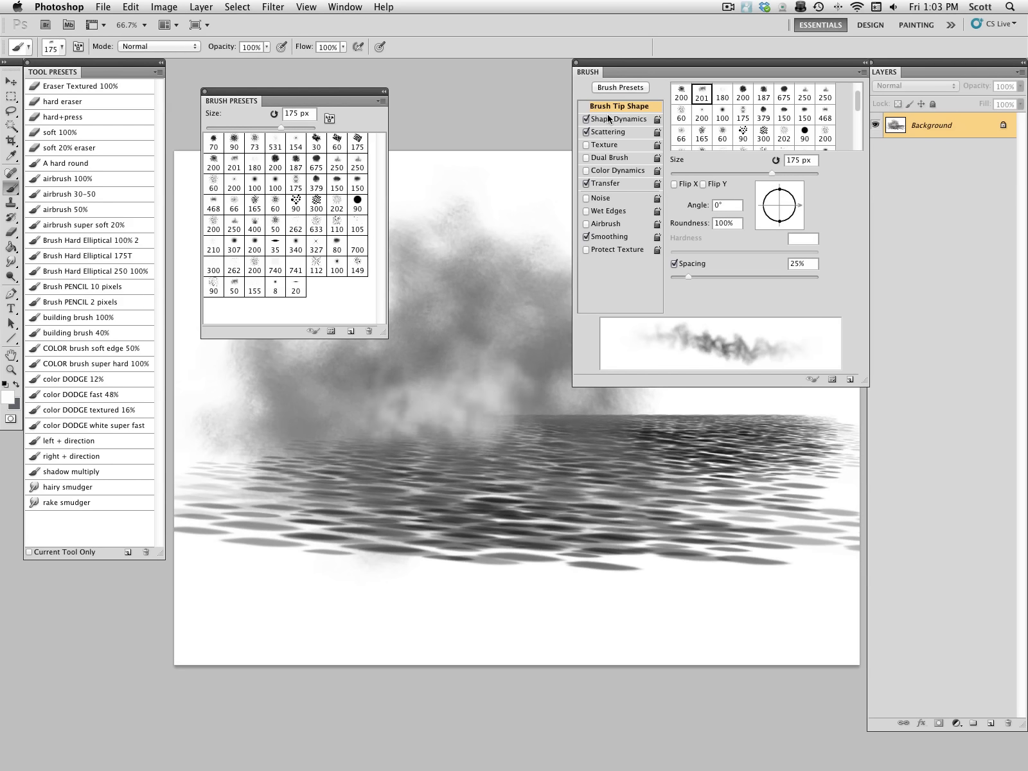
Review the cloud brush's Transfer, Scattering and Shape Dynamics settings.
{"action": "left_click", "coordinate": [607, 184]}
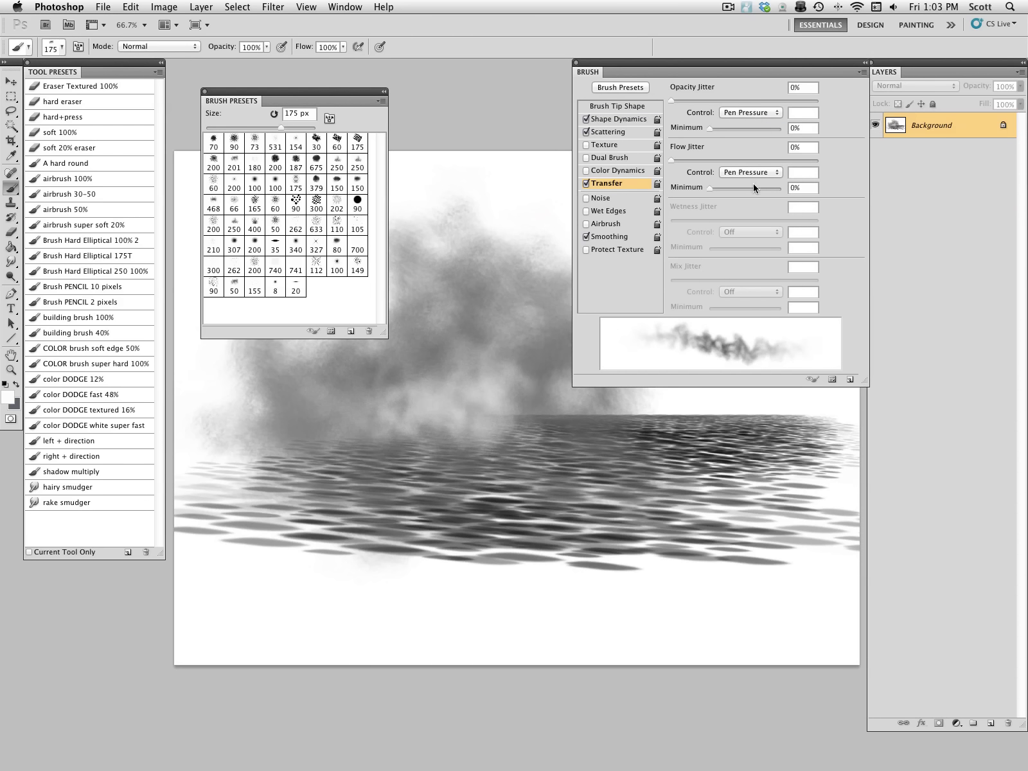
{"action": "left_click", "coordinate": [614, 133]}
{"action": "left_click", "coordinate": [621, 120]}
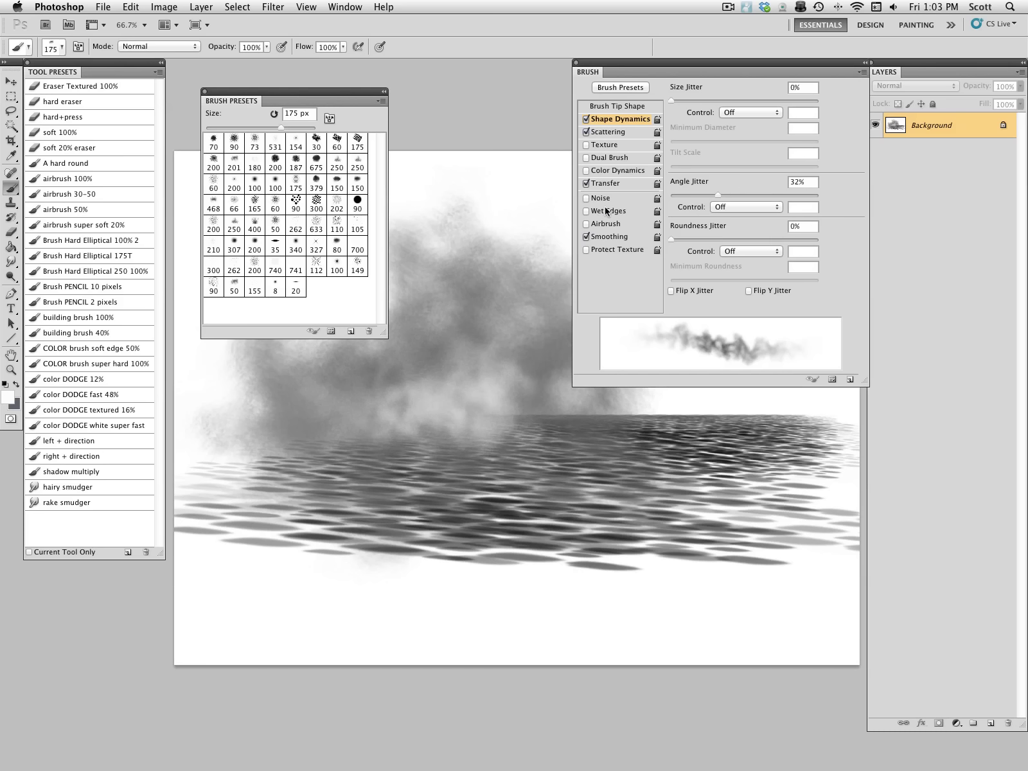
Stamp white concentric rings in the middle of the cloud at 150 px and add a star flare over them with the 327 px preset.
{"action": "left_click", "coordinate": [275, 141]}
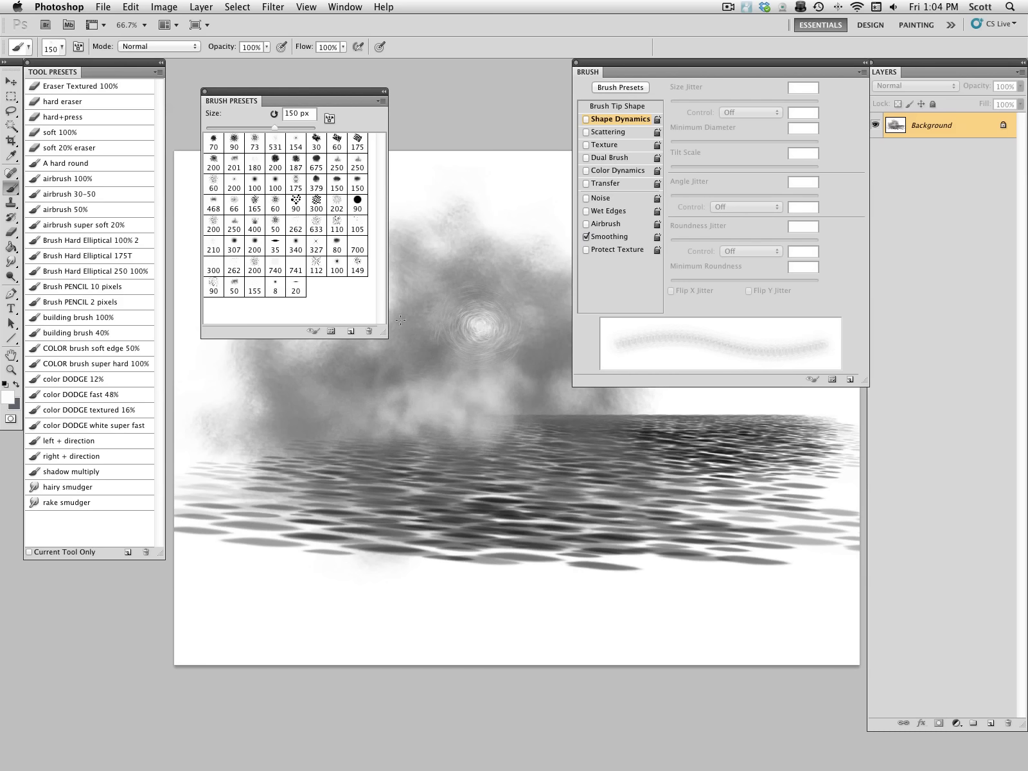
{"action": "left_click", "coordinate": [316, 245]}
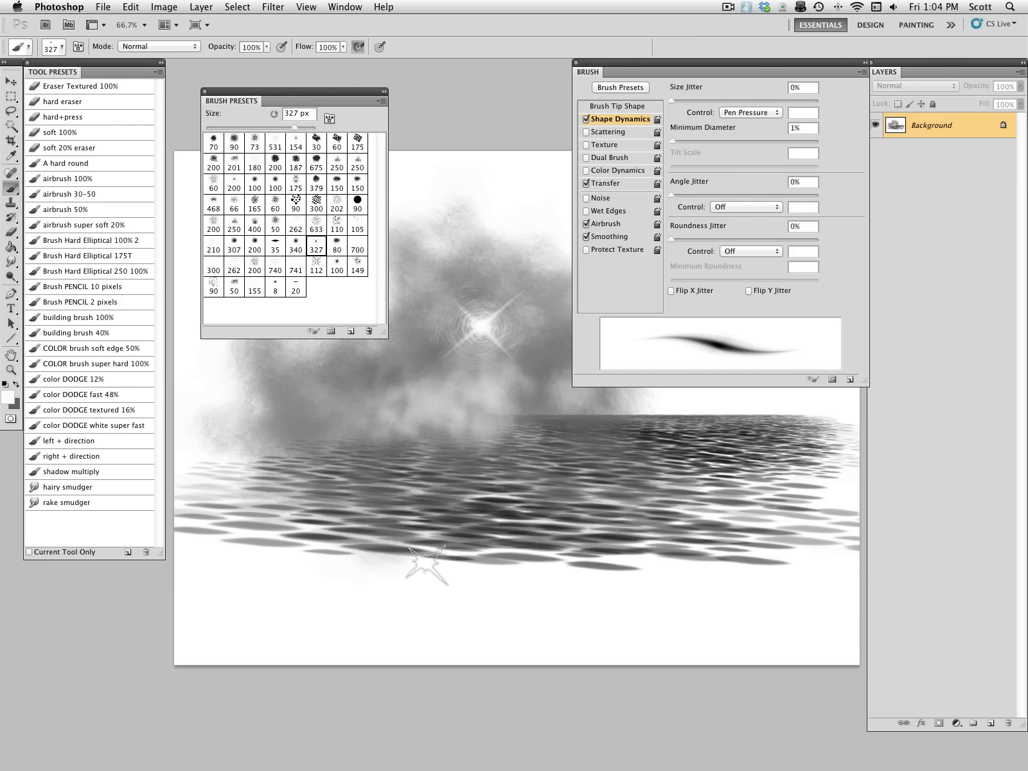
{"action": "key", "text": "bracketleft"}
{"action": "key", "text": "bracketleft"}
{"action": "key", "text": "bracketleft"}
{"action": "key", "text": "bracketleft"}
{"action": "key", "text": "bracketleft"}
{"action": "left_click", "coordinate": [478, 330]}
Choose the 200 px textured round brush preset and collapse the brush settings and brush presets.
{"action": "left_click", "coordinate": [255, 246]}
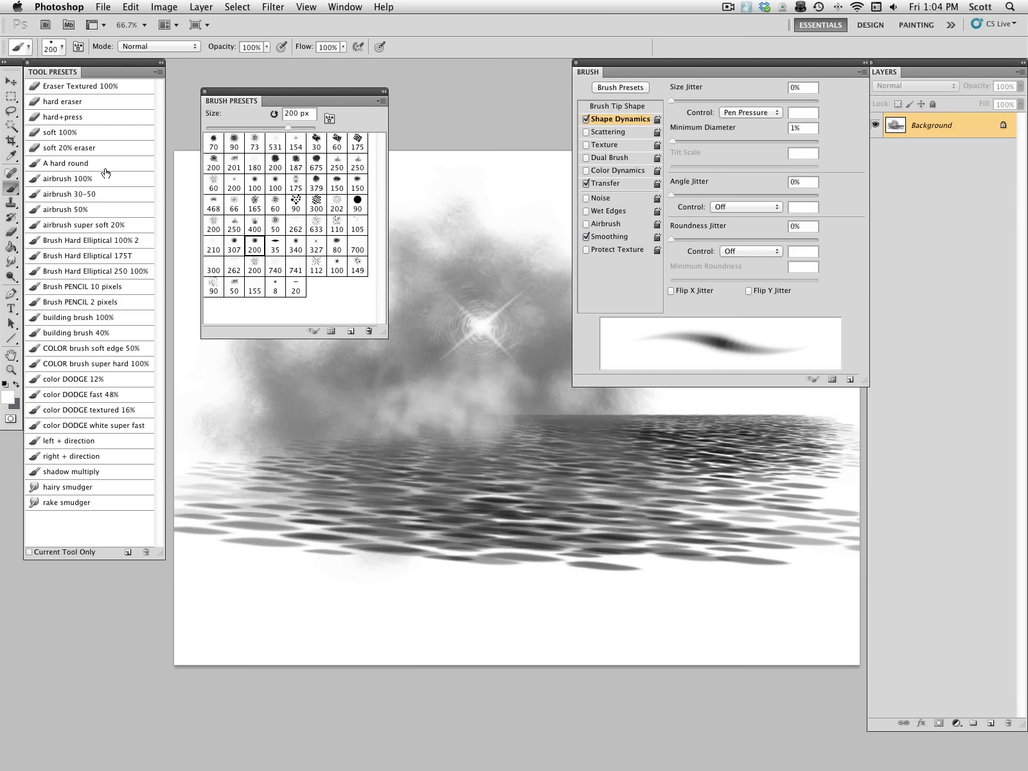
{"action": "left_click", "coordinate": [862, 63]}
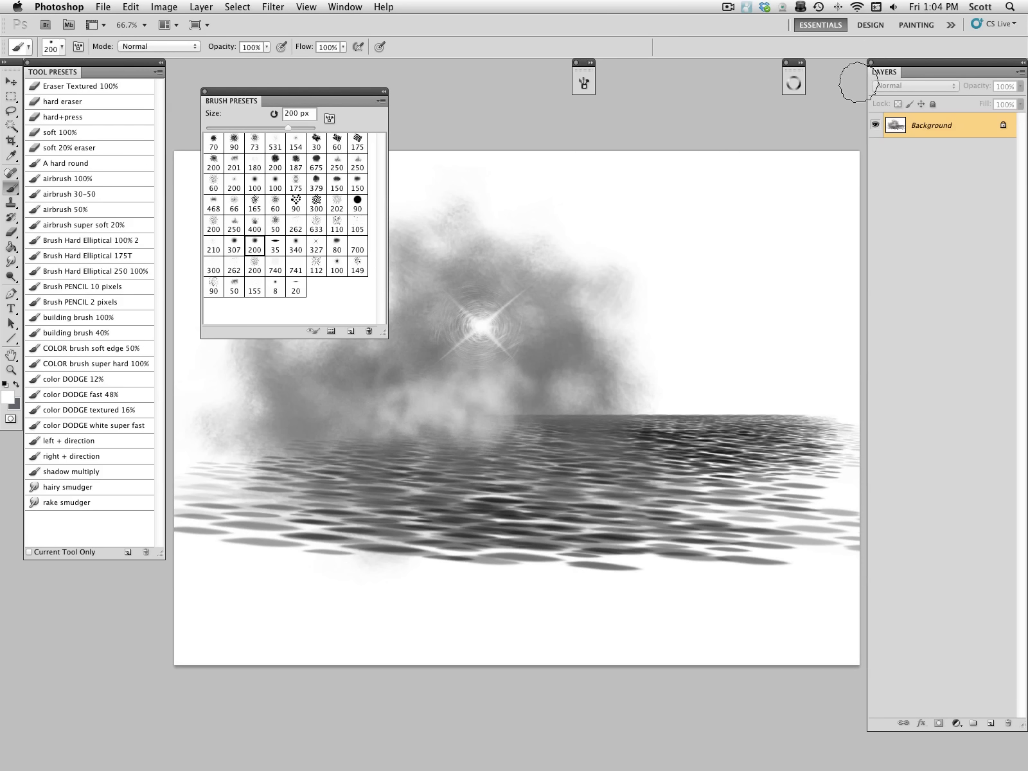
{"action": "left_click", "coordinate": [385, 92]}
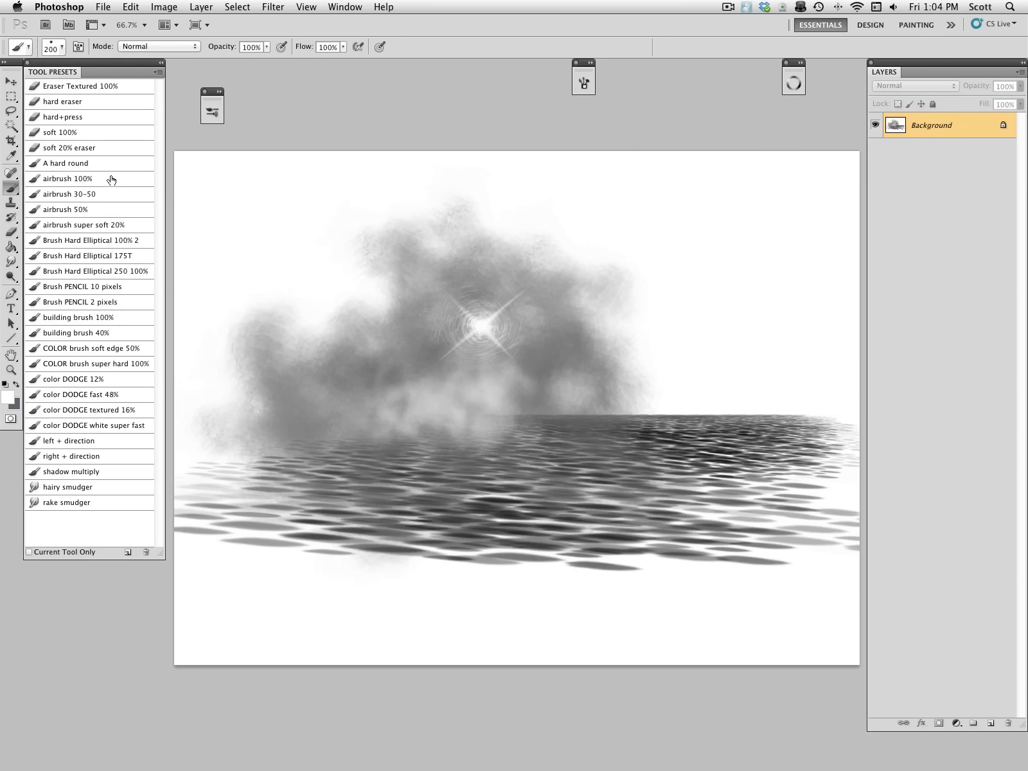
Set the foreground colour to black.
{"action": "left_click", "coordinate": [13, 395]}
{"action": "left_click_drag", "start_coordinate": [302, 373], "coordinate": [305, 421]}
{"action": "left_click", "coordinate": [605, 250]}
Limit the tool presets to the current tool and compare the lists for the Eraser and the Brush.
{"action": "left_click", "coordinate": [28, 551]}
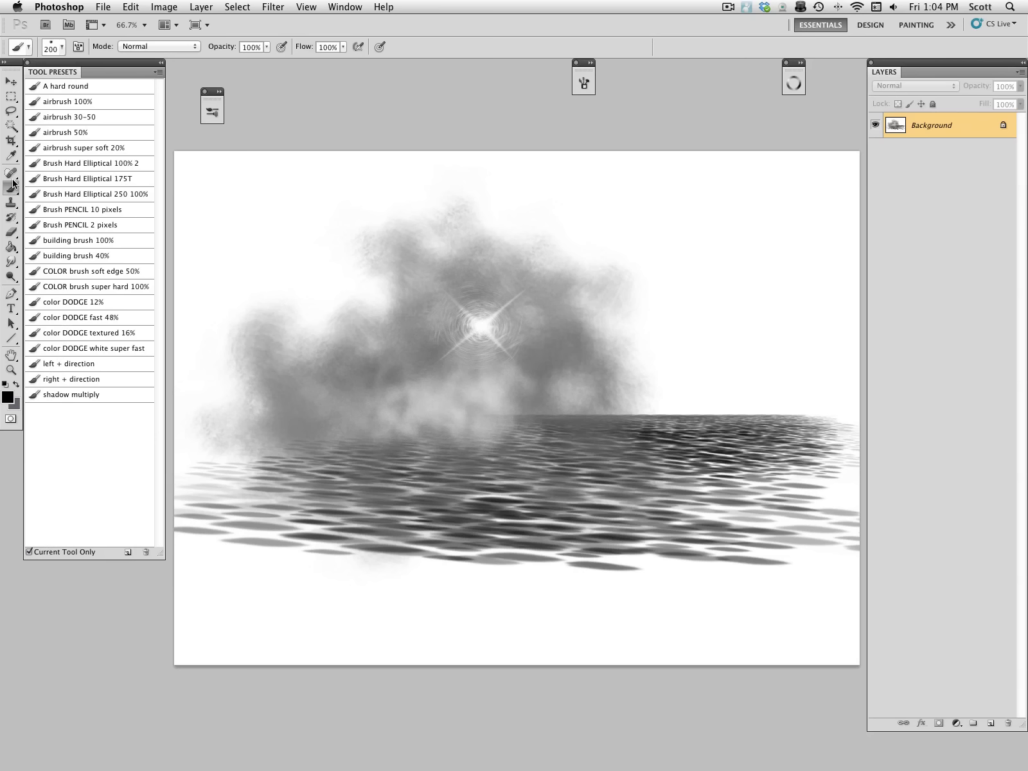
{"action": "left_click", "coordinate": [11, 233]}
{"action": "left_click", "coordinate": [14, 189]}
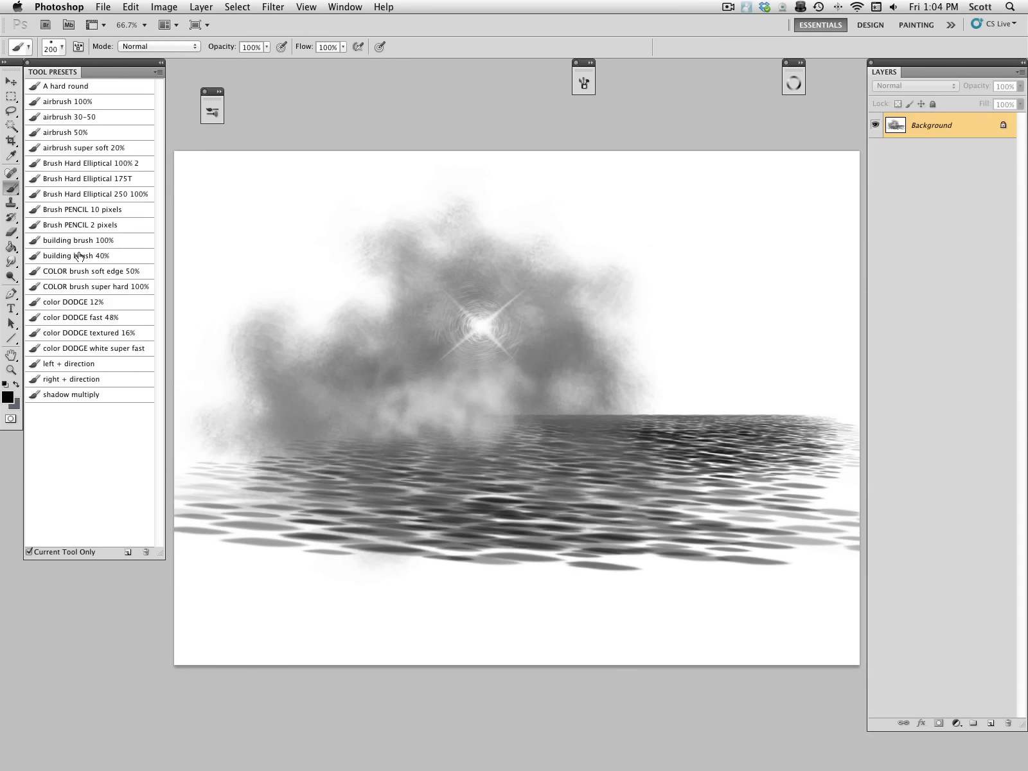
Show the presets of all tools and lengthen the tool preset list.
{"action": "left_click", "coordinate": [29, 552]}
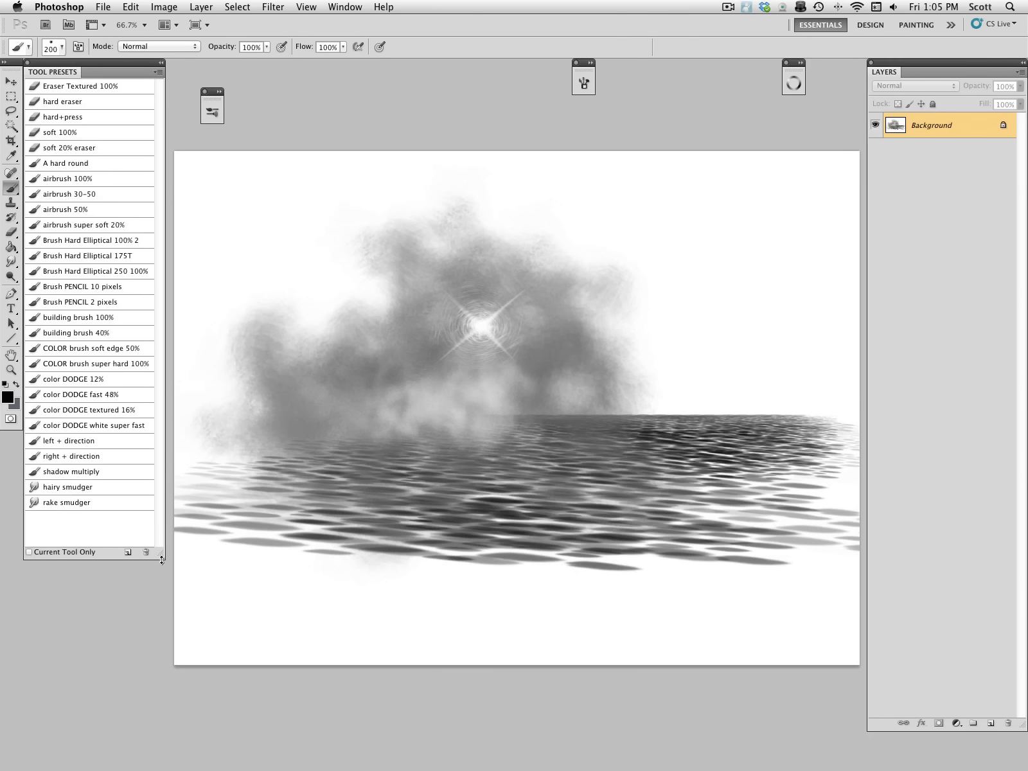
{"action": "left_click_drag", "start_coordinate": [161, 554], "coordinate": [162, 653]}
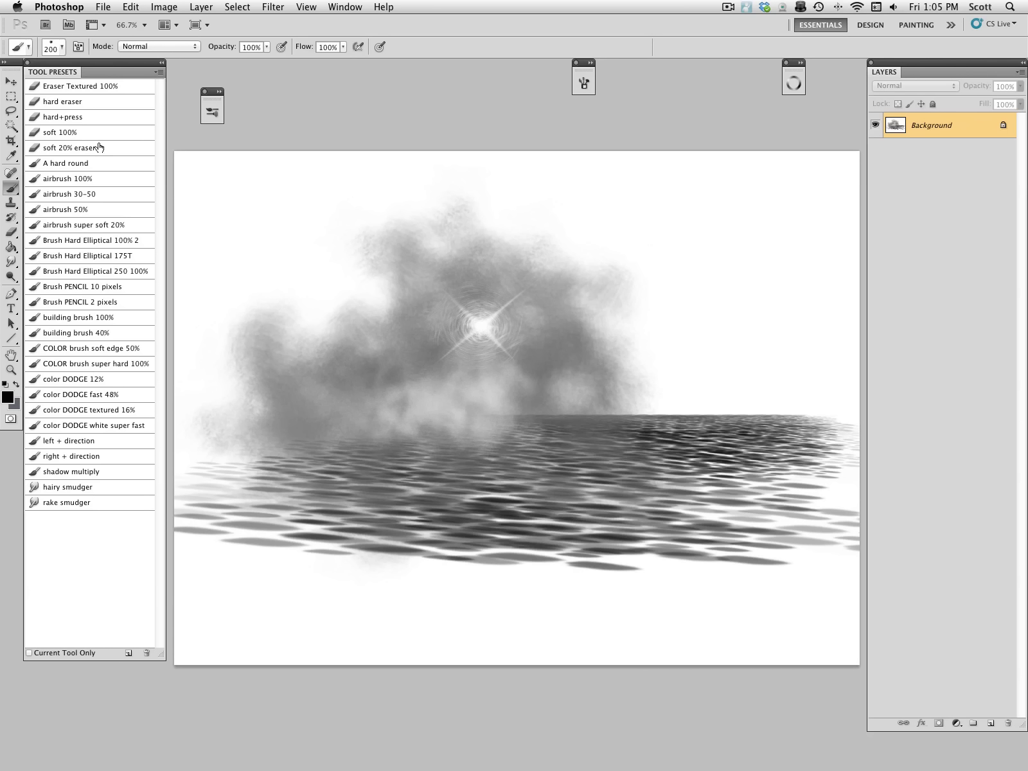
Choose the airbrush 100% tool preset, enlarge it to 300 px and paint a broad black diagonal stroke across the smoke's right side.
{"action": "left_click", "coordinate": [109, 182]}
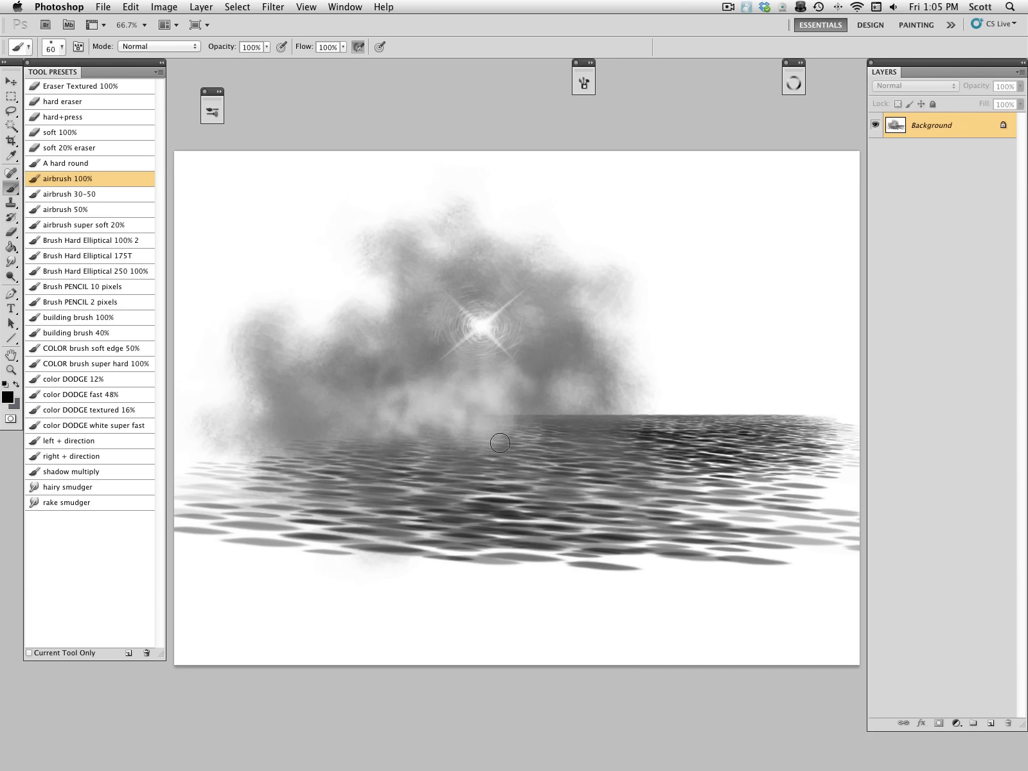
{"action": "key", "text": "bracketright"}
{"action": "key", "text": "bracketright"}
{"action": "key", "text": "bracketright"}
{"action": "key", "text": "bracketright"}
{"action": "key", "text": "bracketright"}
{"action": "key", "text": "bracketright"}
{"action": "mouse_move", "coordinate": [765, 215]}
{"action": "left_mouse_down"}
{"action": "mouse_move", "coordinate": [715, 268]}
{"action": "mouse_move", "coordinate": [553, 341]}
{"action": "left_mouse_up"}
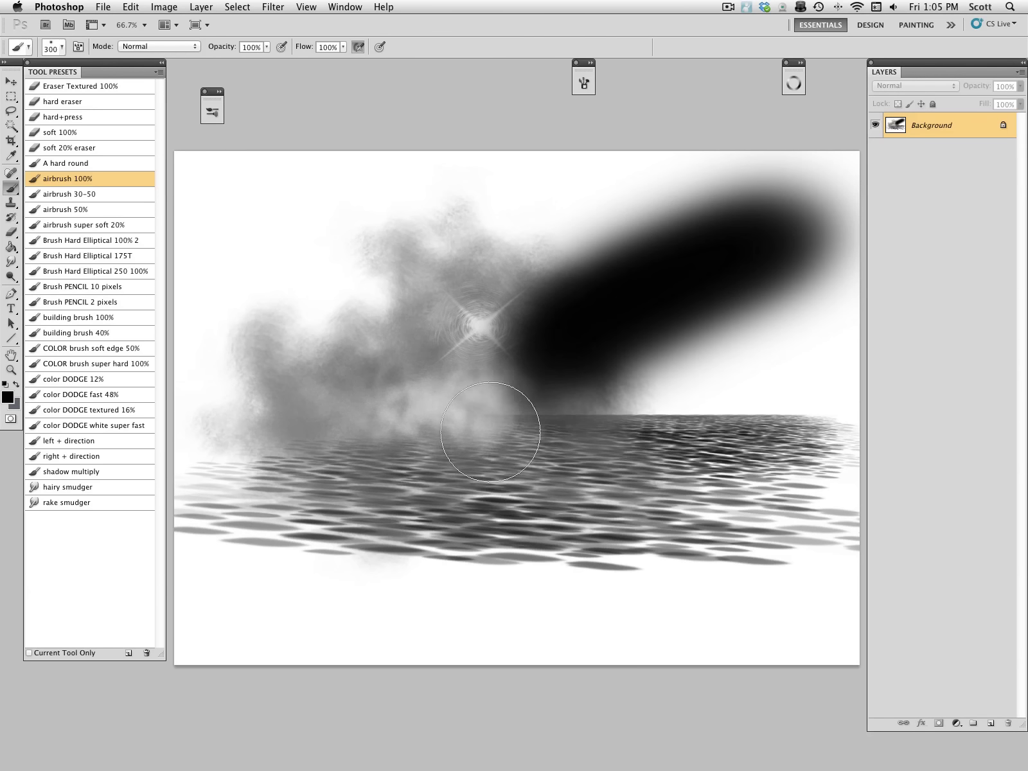
Compare the airbrush's stroke preview with and without Shape Dynamics, and examine its Transfer settings.
{"action": "left_click", "coordinate": [592, 65]}
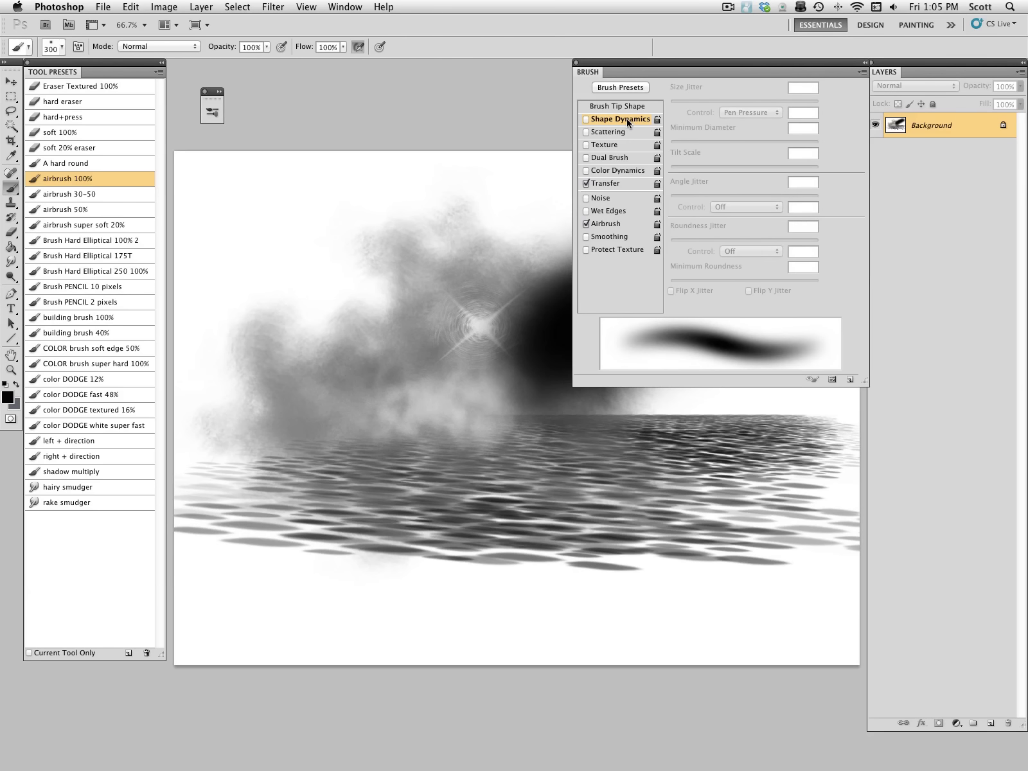
{"action": "left_click", "coordinate": [586, 119]}
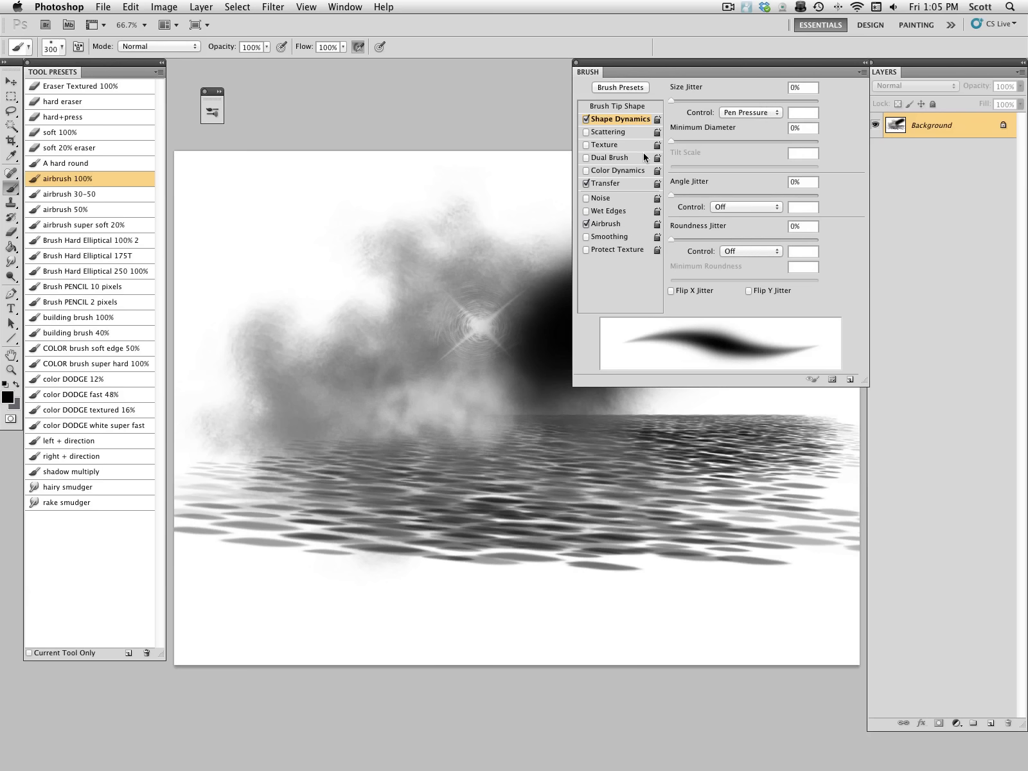
{"action": "left_click", "coordinate": [585, 119]}
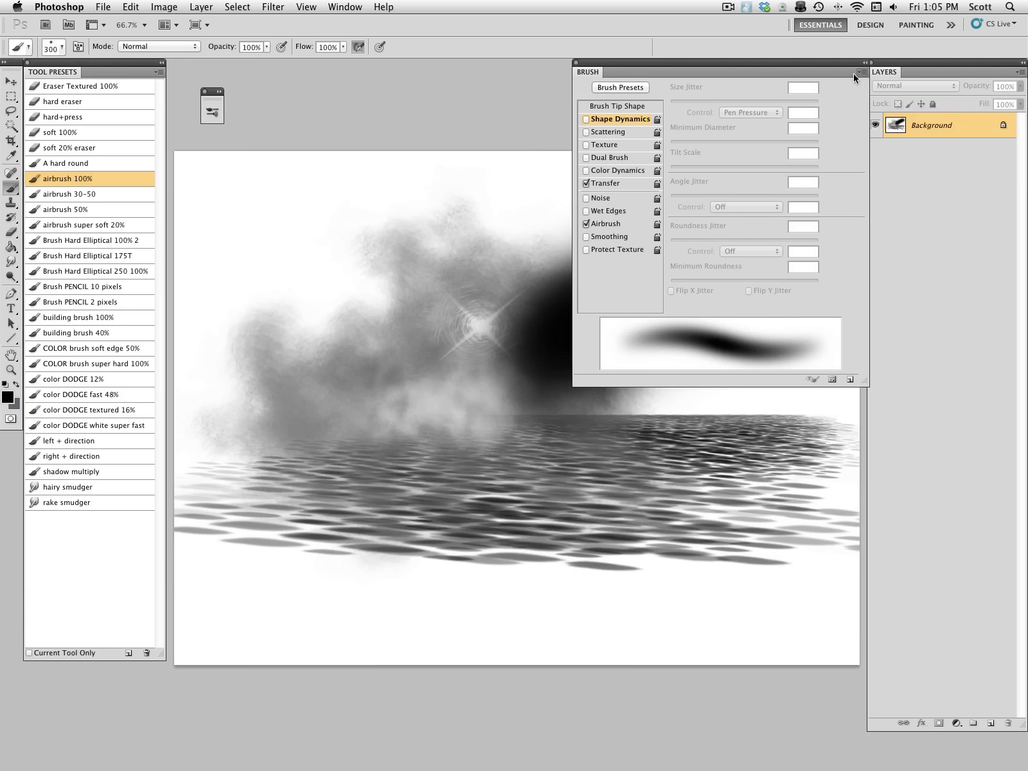
{"action": "left_click", "coordinate": [609, 185]}
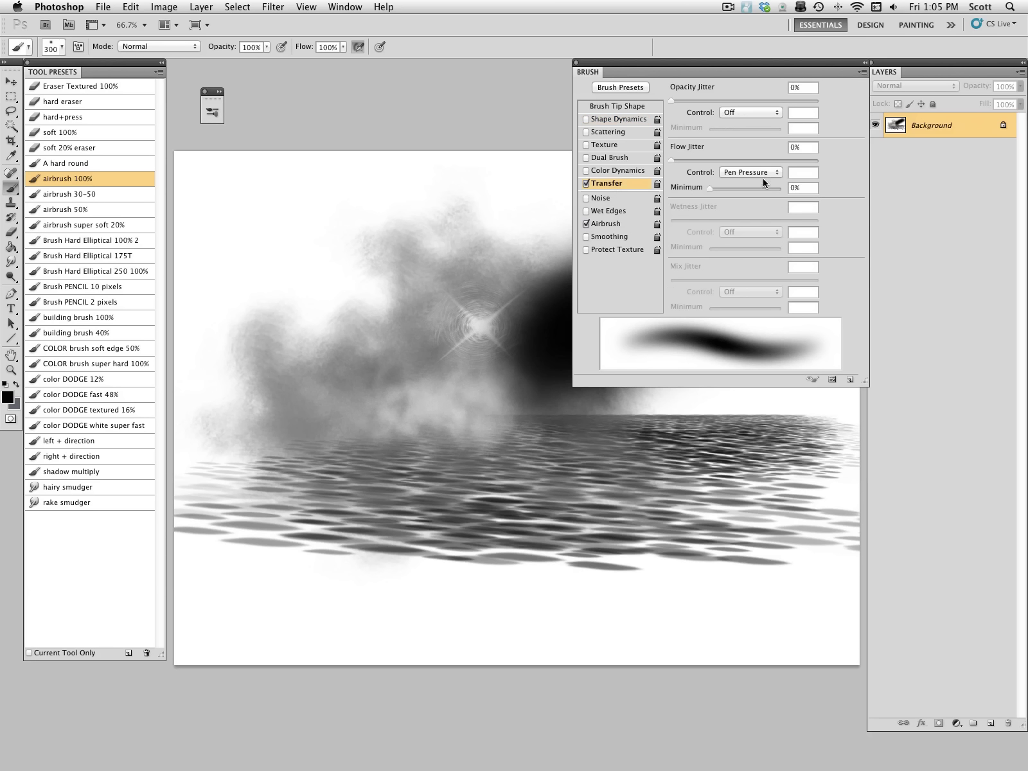
{"action": "left_click", "coordinate": [865, 63]}
Extend the black airbrush stroke, sample a light grey and paint broad soft strokes over the smoke and the stroke's upper edge.
{"action": "left_click_drag", "start_coordinate": [537, 317], "coordinate": [671, 275]}
{"action": "left_click", "coordinate": [608, 216], "text": "alt"}
{"action": "mouse_move", "coordinate": [387, 332]}
{"action": "left_mouse_down"}
{"action": "mouse_move", "coordinate": [694, 198]}
{"action": "mouse_move", "coordinate": [297, 350]}
{"action": "mouse_move", "coordinate": [557, 250]}
{"action": "mouse_move", "coordinate": [615, 203]}
{"action": "mouse_move", "coordinate": [274, 350]}
{"action": "mouse_move", "coordinate": [233, 416]}
{"action": "left_mouse_up"}
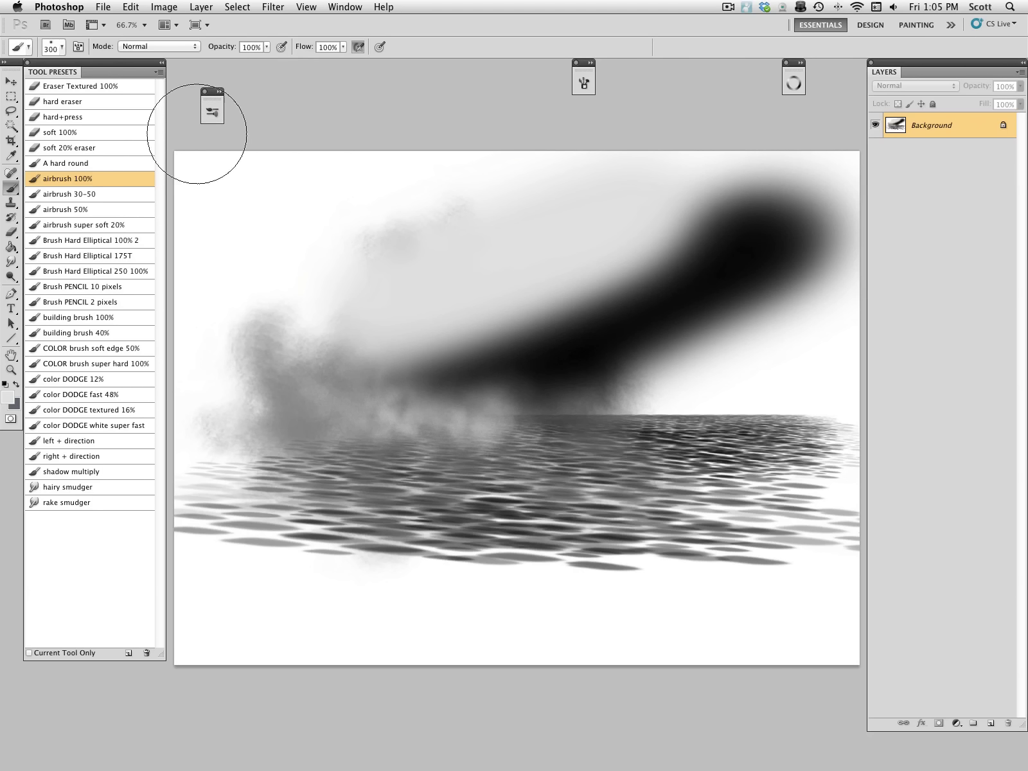
Switch to the airbrush 30-50 preset, enlarge it and paint a soft light stroke along the underside of the black shape.
{"action": "left_click", "coordinate": [111, 196]}
{"action": "mouse_move", "coordinate": [517, 368]}
{"action": "left_mouse_down"}
{"action": "mouse_move", "coordinate": [586, 360]}
{"action": "mouse_move", "coordinate": [505, 390]}
{"action": "mouse_move", "coordinate": [650, 353]}
{"action": "mouse_move", "coordinate": [489, 409]}
{"action": "mouse_move", "coordinate": [707, 349]}
{"action": "left_mouse_up"}
{"action": "key", "text": "bracketright"}
{"action": "key", "text": "bracketright"}
{"action": "key", "text": "bracketright"}
Switch to the airbrush 50% preset at 125 px and paint a black diagonal stroke curving down beneath the shape's right end.
{"action": "left_click", "coordinate": [108, 209]}
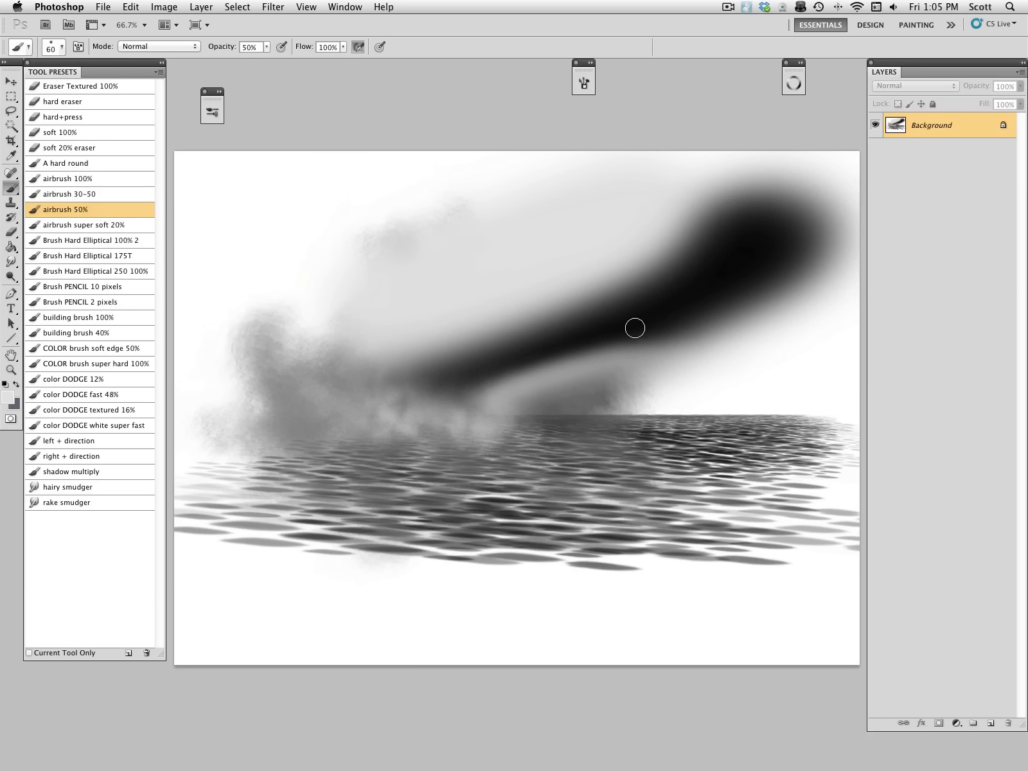
{"action": "key", "text": "bracketright"}
{"action": "key", "text": "bracketright"}
{"action": "key", "text": "x"}
{"action": "mouse_move", "coordinate": [757, 282]}
{"action": "left_mouse_down"}
{"action": "mouse_move", "coordinate": [730, 355]}
{"action": "mouse_move", "coordinate": [648, 400]}
{"action": "mouse_move", "coordinate": [821, 276]}
{"action": "mouse_move", "coordinate": [579, 430]}
{"action": "left_mouse_up"}
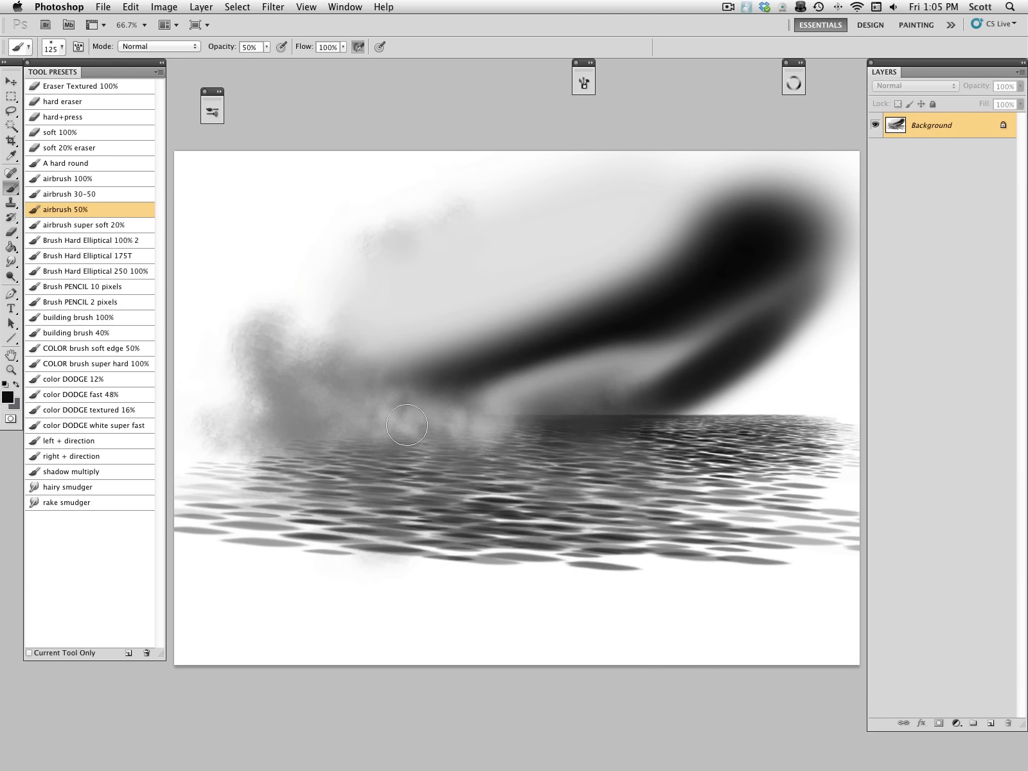
Choose the airbrush super soft 20% preset at 175 px and lighten the inside of the dark loop with white.
{"action": "left_click", "coordinate": [121, 226]}
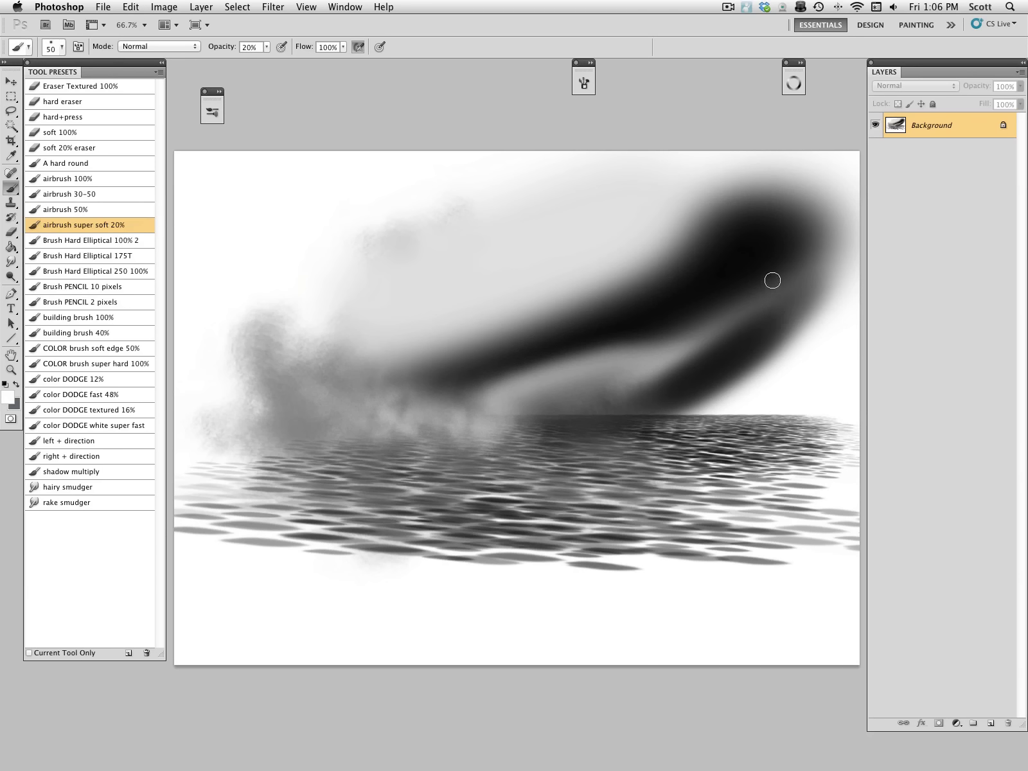
{"action": "key", "text": "bracketright"}
{"action": "key", "text": "bracketright"}
{"action": "key", "text": "bracketright"}
{"action": "key", "text": "bracketright"}
{"action": "key", "text": "bracketright"}
{"action": "mouse_move", "coordinate": [751, 260]}
{"action": "left_mouse_down"}
{"action": "mouse_move", "coordinate": [670, 306]}
{"action": "mouse_move", "coordinate": [798, 246]}
{"action": "mouse_move", "coordinate": [667, 323]}
{"action": "mouse_move", "coordinate": [802, 245]}
{"action": "mouse_move", "coordinate": [711, 284]}
{"action": "mouse_move", "coordinate": [642, 355]}
{"action": "mouse_move", "coordinate": [805, 243]}
{"action": "mouse_move", "coordinate": [764, 255]}
{"action": "mouse_move", "coordinate": [620, 399]}
{"action": "left_mouse_up"}
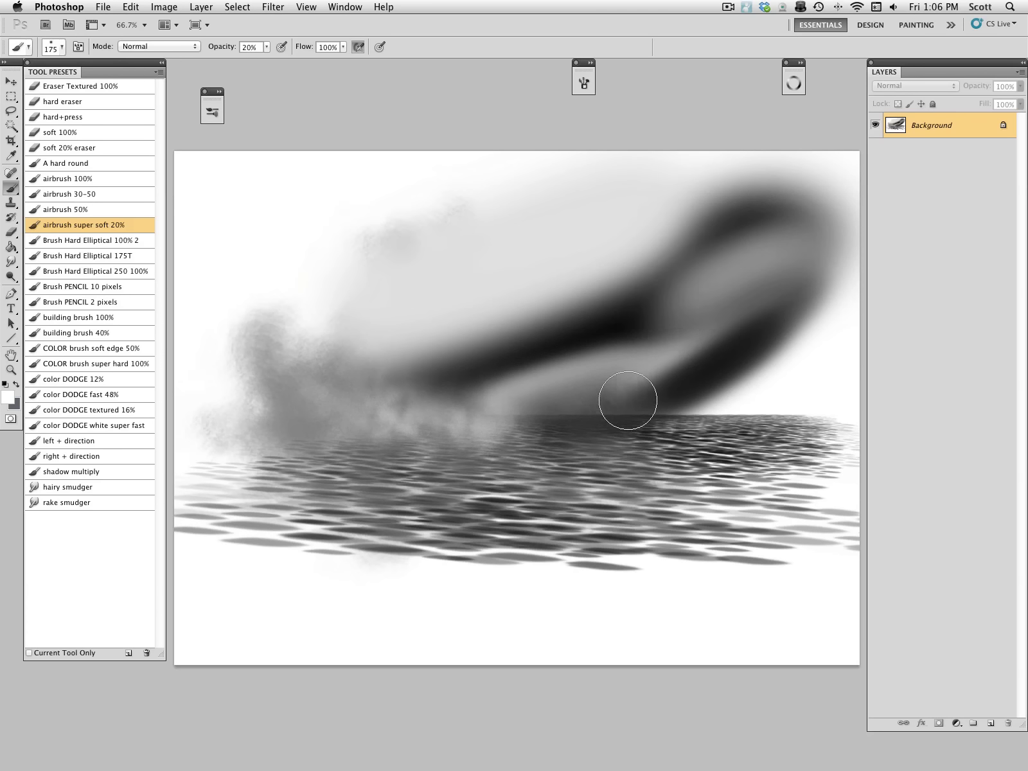
Brush another soft highlight through the loop, sample a dark tone and blend it back around the highlight.
{"action": "mouse_move", "coordinate": [773, 236]}
{"action": "left_mouse_down"}
{"action": "mouse_move", "coordinate": [782, 222]}
{"action": "mouse_move", "coordinate": [618, 420]}
{"action": "left_mouse_up"}
{"action": "left_click", "coordinate": [495, 356], "text": "alt"}
{"action": "mouse_move", "coordinate": [678, 299]}
{"action": "left_mouse_down"}
{"action": "mouse_move", "coordinate": [773, 211]}
{"action": "mouse_move", "coordinate": [668, 249]}
{"action": "mouse_move", "coordinate": [594, 313]}
{"action": "left_mouse_up"}
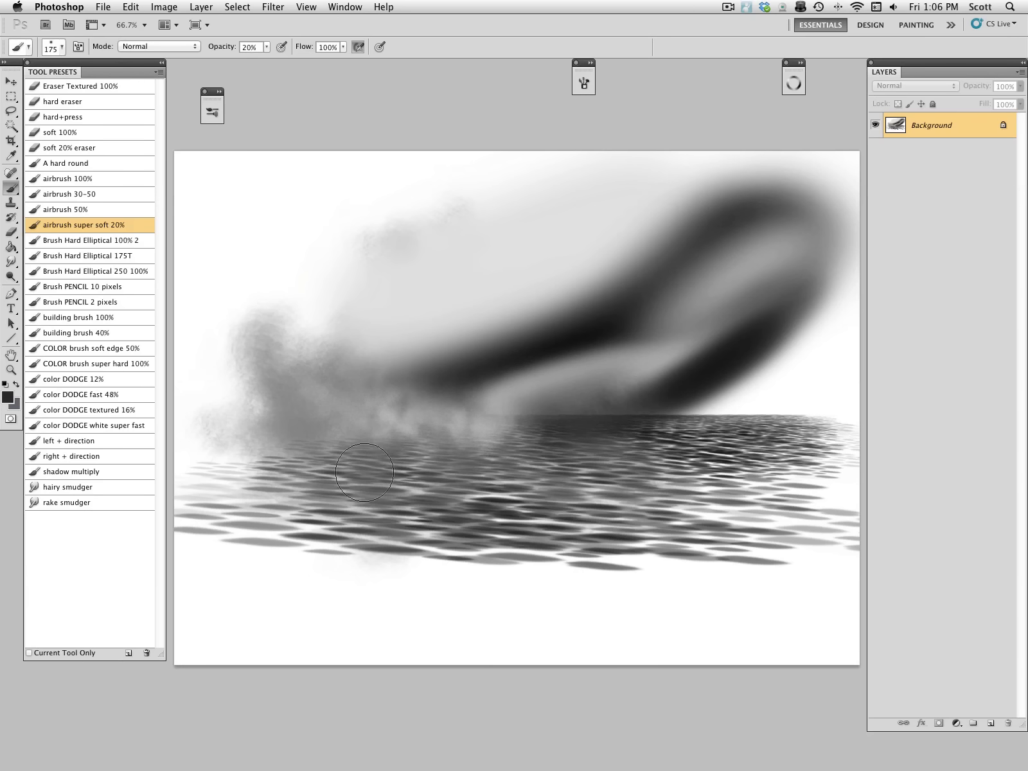
Choose the Brush Hard Elliptical 100% 2 preset, enlarge it and paint dark overlapping curved bands above the smoke.
{"action": "left_click", "coordinate": [135, 241]}
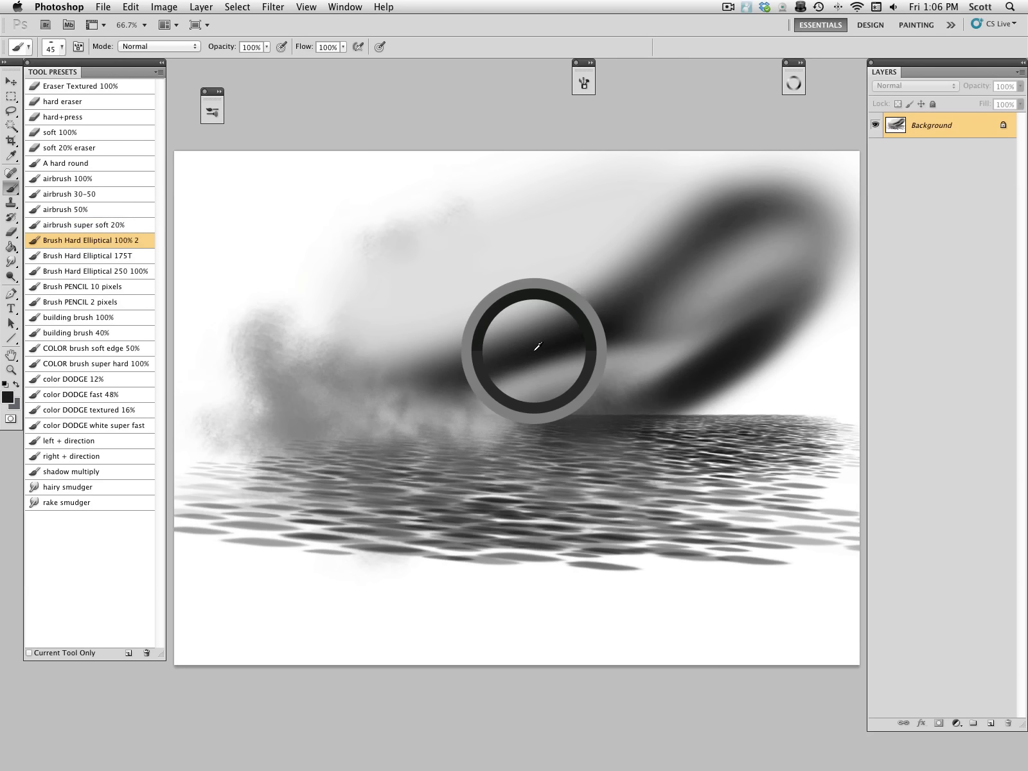
{"action": "mouse_move", "coordinate": [358, 344]}
{"action": "left_mouse_down"}
{"action": "mouse_move", "coordinate": [431, 217]}
{"action": "mouse_move", "coordinate": [470, 202]}
{"action": "mouse_move", "coordinate": [358, 341]}
{"action": "mouse_move", "coordinate": [385, 297]}
{"action": "mouse_move", "coordinate": [497, 204]}
{"action": "mouse_move", "coordinate": [450, 226]}
{"action": "mouse_move", "coordinate": [379, 343]}
{"action": "mouse_move", "coordinate": [433, 242]}
{"action": "mouse_move", "coordinate": [481, 218]}
{"action": "mouse_move", "coordinate": [396, 342]}
{"action": "mouse_move", "coordinate": [406, 322]}
{"action": "left_mouse_up"}
{"action": "key", "text": "]"}
{"action": "key", "text": "]"}
{"action": "key", "text": "]"}
{"action": "key", "text": "]"}
Paint textured curved bands with Brush Hard Elliptical 175T, plus broad dark strokes along the shape's top with Brush Hard Elliptical 250 100%.
{"action": "left_click", "coordinate": [126, 256]}
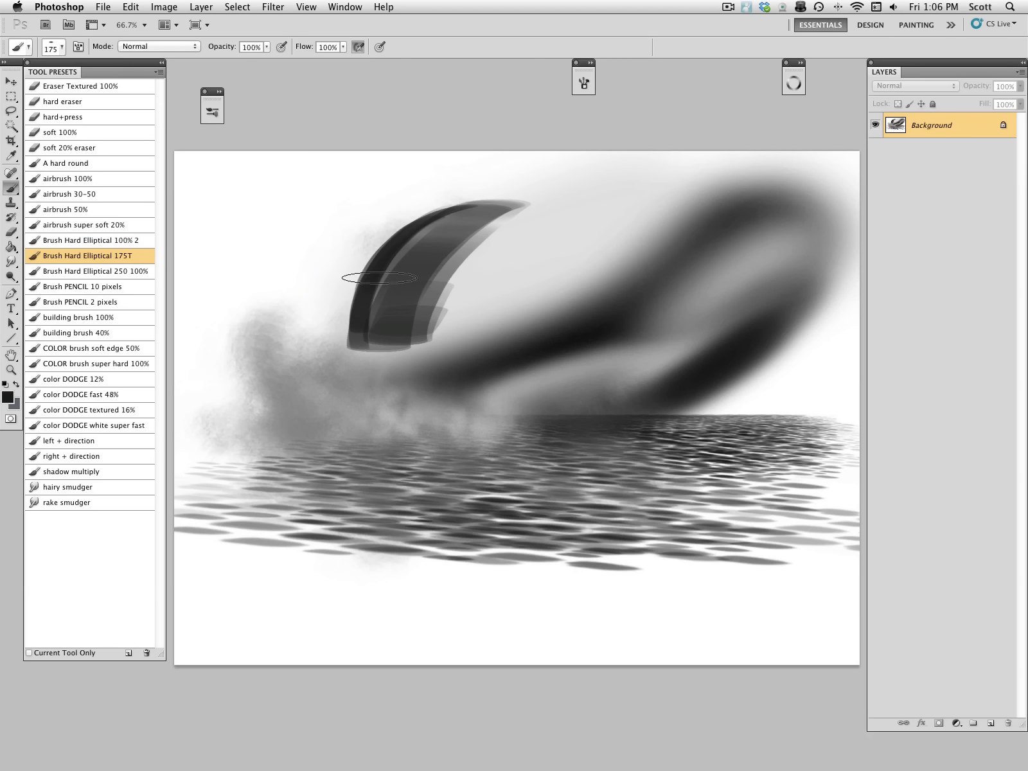
{"action": "mouse_move", "coordinate": [504, 224]}
{"action": "left_mouse_down"}
{"action": "mouse_move", "coordinate": [436, 307]}
{"action": "mouse_move", "coordinate": [484, 226]}
{"action": "mouse_move", "coordinate": [472, 284]}
{"action": "mouse_move", "coordinate": [537, 247]}
{"action": "mouse_move", "coordinate": [536, 293]}
{"action": "mouse_move", "coordinate": [574, 201]}
{"action": "mouse_move", "coordinate": [520, 291]}
{"action": "left_mouse_up"}
{"action": "mouse_move", "coordinate": [277, 224]}
{"action": "left_mouse_down"}
{"action": "mouse_move", "coordinate": [251, 385]}
{"action": "mouse_move", "coordinate": [273, 245]}
{"action": "mouse_move", "coordinate": [294, 242]}
{"action": "mouse_move", "coordinate": [275, 340]}
{"action": "mouse_move", "coordinate": [298, 261]}
{"action": "mouse_move", "coordinate": [332, 244]}
{"action": "mouse_move", "coordinate": [315, 250]}
{"action": "mouse_move", "coordinate": [274, 319]}
{"action": "mouse_move", "coordinate": [289, 201]}
{"action": "mouse_move", "coordinate": [229, 347]}
{"action": "mouse_move", "coordinate": [223, 286]}
{"action": "mouse_move", "coordinate": [263, 444]}
{"action": "mouse_move", "coordinate": [303, 338]}
{"action": "mouse_move", "coordinate": [315, 386]}
{"action": "left_mouse_up"}
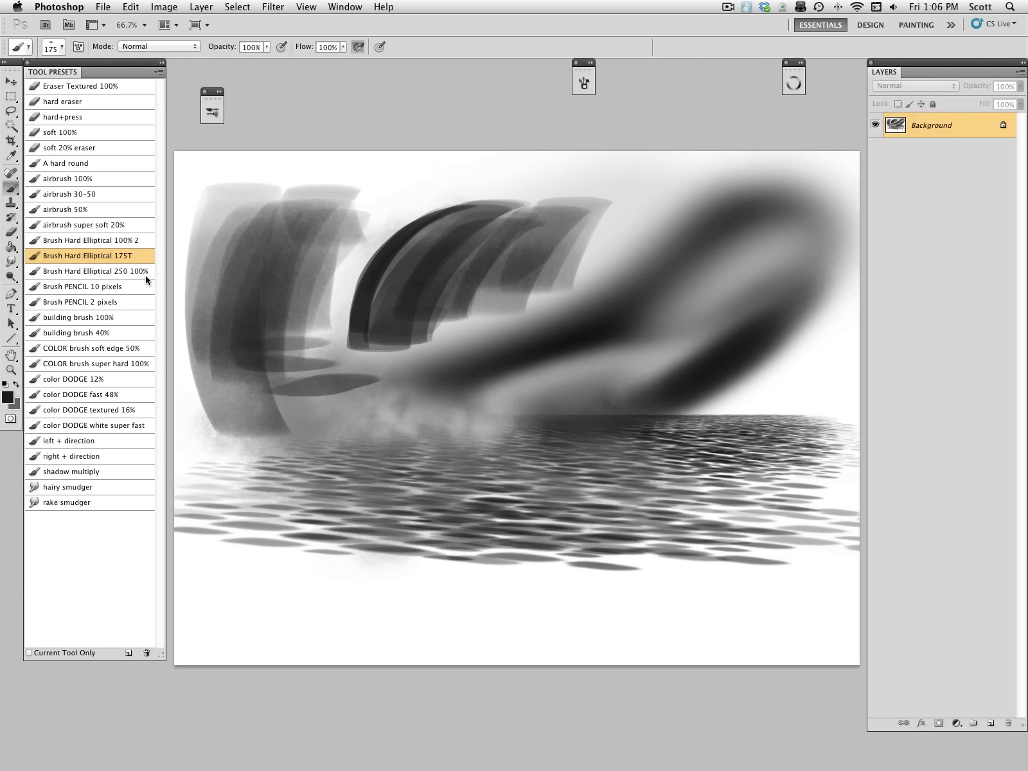
{"action": "left_click", "coordinate": [146, 283]}
{"action": "mouse_move", "coordinate": [347, 241]}
{"action": "left_mouse_down"}
{"action": "mouse_move", "coordinate": [370, 221]}
{"action": "mouse_move", "coordinate": [341, 257]}
{"action": "mouse_move", "coordinate": [437, 183]}
{"action": "mouse_move", "coordinate": [482, 206]}
{"action": "mouse_move", "coordinate": [650, 186]}
{"action": "mouse_move", "coordinate": [617, 293]}
{"action": "left_mouse_up"}
Scribble lines below the water with the Brush PENCIL 10 pixels preset and thinner ones with Brush PENCIL 2 pixels.
{"action": "left_click_drag", "start_coordinate": [128, 291], "coordinate": [129, 287]}
{"action": "mouse_move", "coordinate": [403, 578]}
{"action": "left_mouse_down"}
{"action": "mouse_move", "coordinate": [407, 636]}
{"action": "mouse_move", "coordinate": [462, 577]}
{"action": "mouse_move", "coordinate": [602, 548]}
{"action": "mouse_move", "coordinate": [542, 613]}
{"action": "mouse_move", "coordinate": [658, 617]}
{"action": "mouse_move", "coordinate": [728, 557]}
{"action": "mouse_move", "coordinate": [743, 636]}
{"action": "left_mouse_up"}
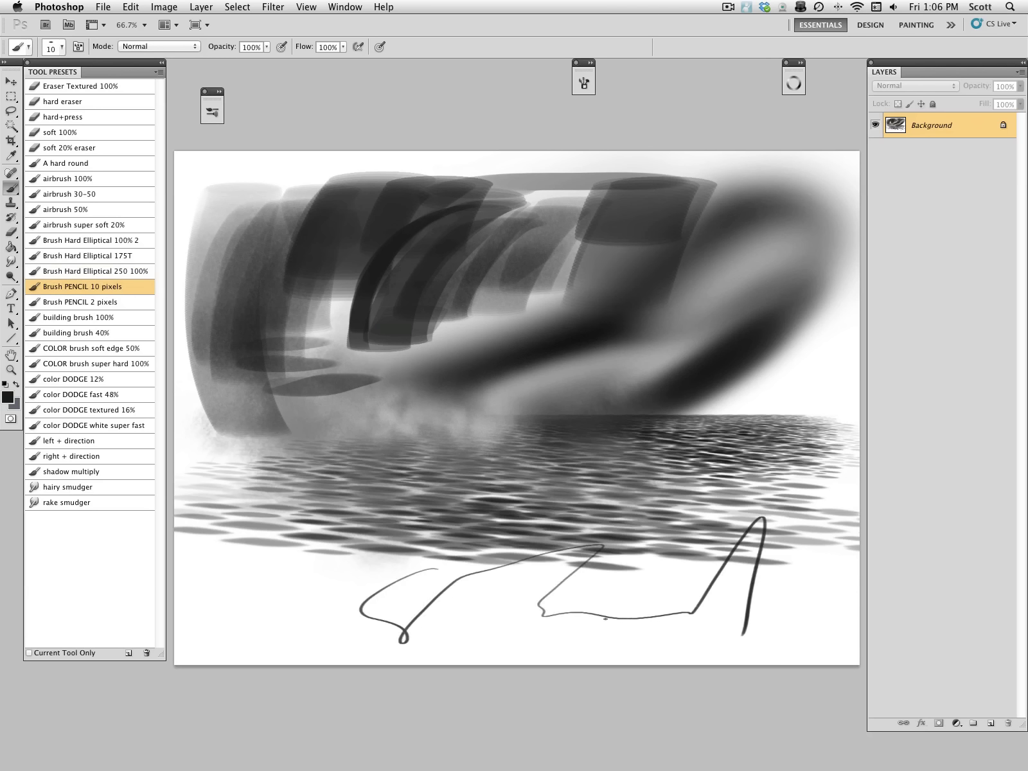
{"action": "left_click", "coordinate": [121, 302]}
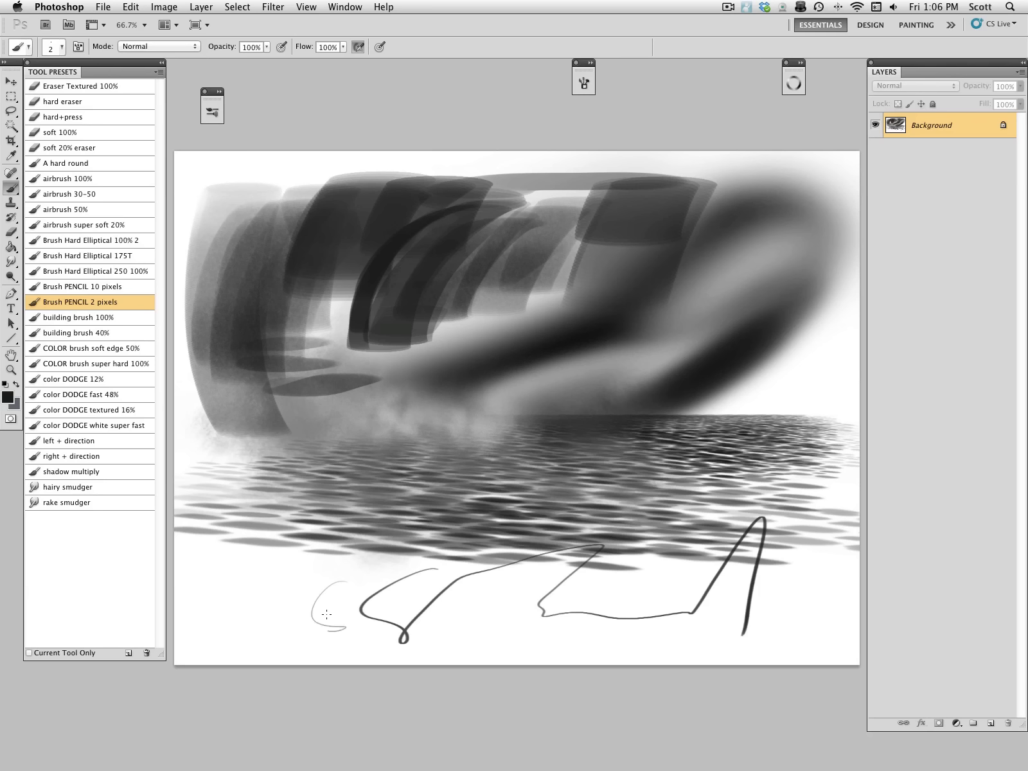
{"action": "mouse_move", "coordinate": [406, 628]}
{"action": "left_mouse_down"}
{"action": "mouse_move", "coordinate": [739, 593]}
{"action": "mouse_move", "coordinate": [431, 604]}
{"action": "left_mouse_up"}
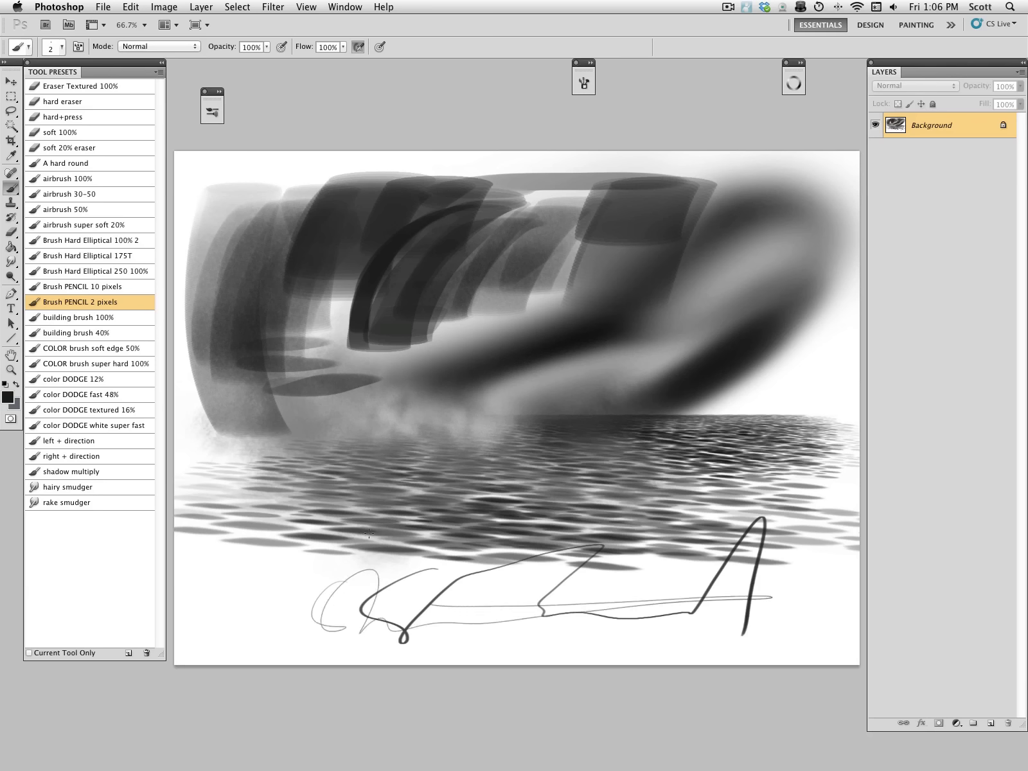
With the building brush 100% preset, dab dark marks beside the scribbles and paint a rough white patch at 60 px in the loop.
{"action": "left_click", "coordinate": [129, 319]}
{"action": "mouse_move", "coordinate": [288, 574]}
{"action": "left_mouse_down"}
{"action": "mouse_move", "coordinate": [310, 565]}
{"action": "mouse_move", "coordinate": [295, 598]}
{"action": "left_mouse_up"}
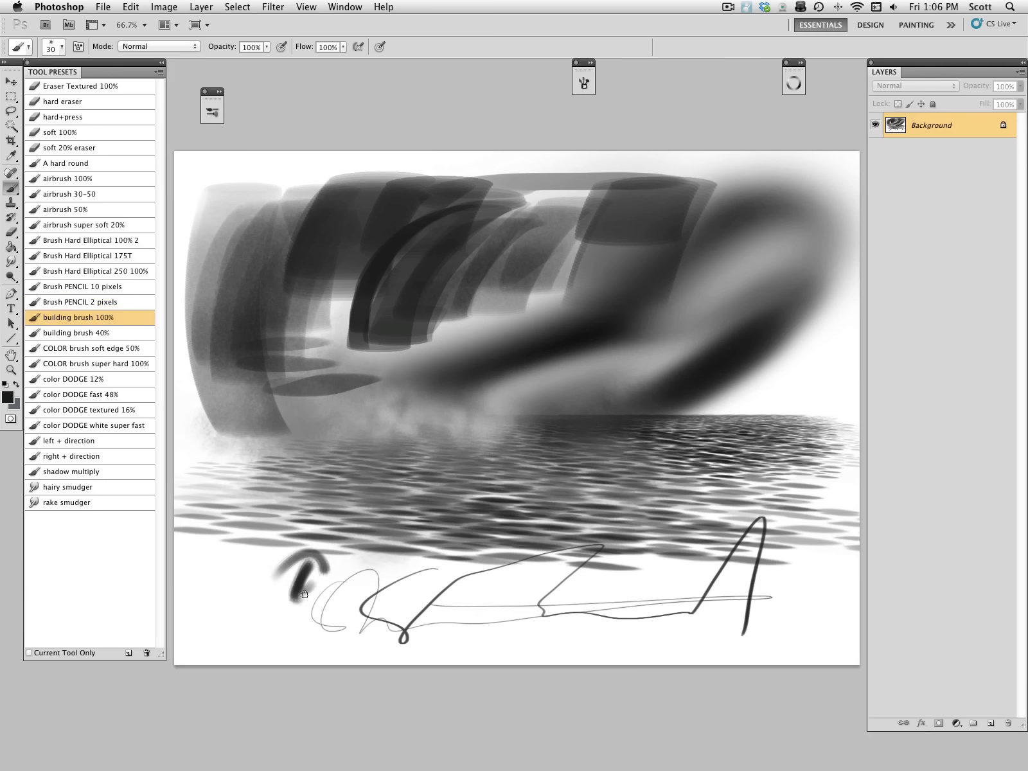
{"action": "key", "text": "bracketright"}
{"action": "key", "text": "bracketright"}
{"action": "left_click", "coordinate": [776, 389], "text": "alt"}
{"action": "mouse_move", "coordinate": [712, 337]}
{"action": "left_mouse_down"}
{"action": "mouse_move", "coordinate": [699, 387]}
{"action": "mouse_move", "coordinate": [735, 331]}
{"action": "mouse_move", "coordinate": [722, 356]}
{"action": "mouse_move", "coordinate": [689, 374]}
{"action": "mouse_move", "coordinate": [727, 343]}
{"action": "mouse_move", "coordinate": [700, 352]}
{"action": "mouse_move", "coordinate": [713, 319]}
{"action": "mouse_move", "coordinate": [691, 372]}
{"action": "mouse_move", "coordinate": [674, 373]}
{"action": "mouse_move", "coordinate": [656, 392]}
{"action": "left_mouse_up"}
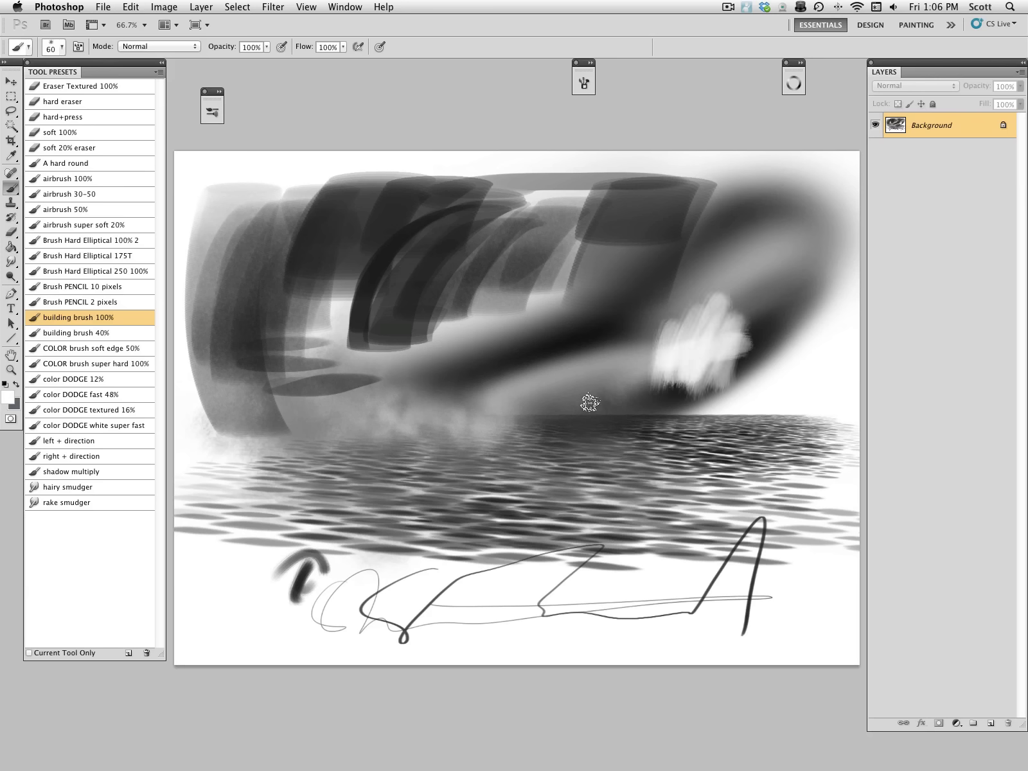
Switch to the building brush 40% preset at 80 px and darken the middle of the white patch.
{"action": "left_click", "coordinate": [128, 333]}
{"action": "key", "text": "x"}
{"action": "key", "text": "bracketright"}
{"action": "key", "text": "bracketright"}
{"action": "mouse_move", "coordinate": [694, 325]}
{"action": "left_mouse_down"}
{"action": "mouse_move", "coordinate": [682, 370]}
{"action": "mouse_move", "coordinate": [712, 325]}
{"action": "mouse_move", "coordinate": [718, 333]}
{"action": "mouse_move", "coordinate": [682, 344]}
{"action": "mouse_move", "coordinate": [706, 328]}
{"action": "mouse_move", "coordinate": [690, 388]}
{"action": "mouse_move", "coordinate": [669, 352]}
{"action": "mouse_move", "coordinate": [727, 341]}
{"action": "mouse_move", "coordinate": [665, 339]}
{"action": "mouse_move", "coordinate": [758, 314]}
{"action": "mouse_move", "coordinate": [659, 370]}
{"action": "mouse_move", "coordinate": [751, 315]}
{"action": "left_mouse_up"}
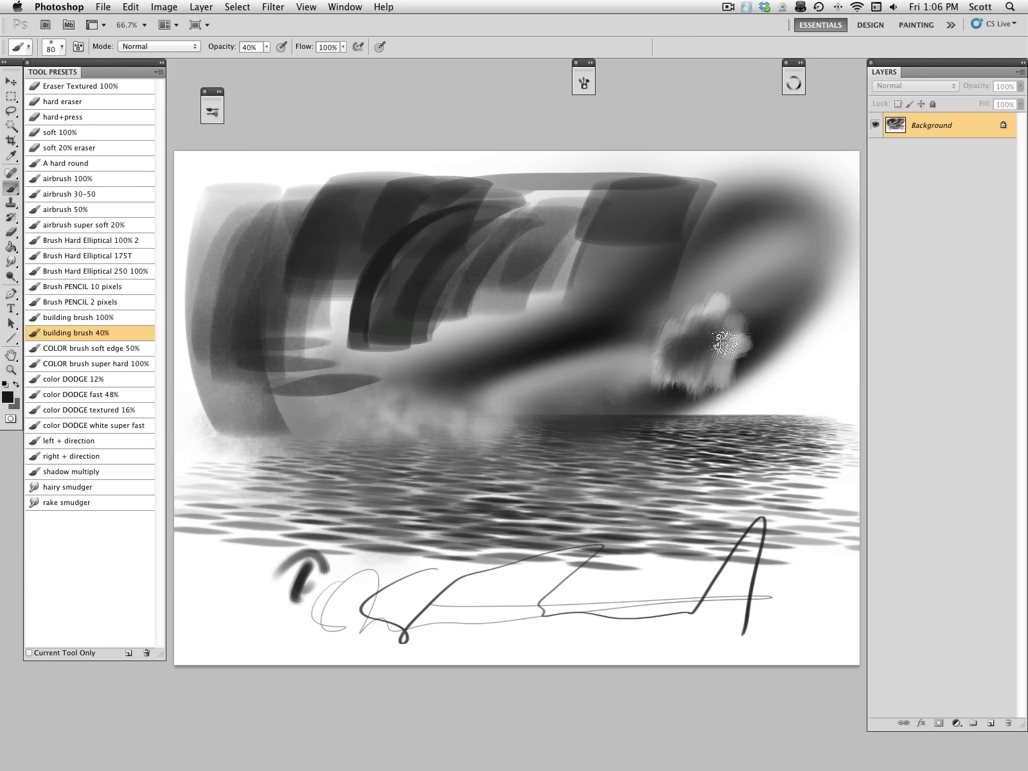
Choose the COLOR brush soft edge 50% preset, set the foreground colour to red and tint the rough patch and its surroundings.
{"action": "left_click", "coordinate": [131, 349]}
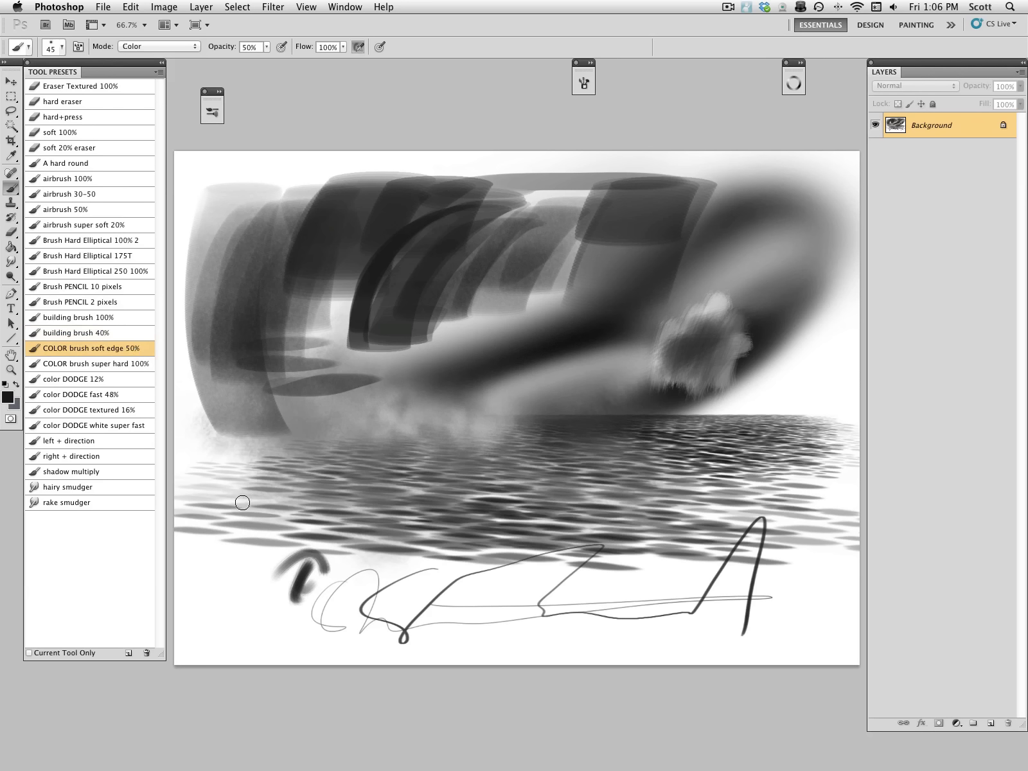
{"action": "left_click", "coordinate": [7, 398]}
{"action": "left_click", "coordinate": [448, 275]}
{"action": "left_click", "coordinate": [567, 253]}
{"action": "mouse_move", "coordinate": [730, 298]}
{"action": "left_mouse_down"}
{"action": "mouse_move", "coordinate": [714, 361]}
{"action": "mouse_move", "coordinate": [755, 348]}
{"action": "left_mouse_up"}
{"action": "mouse_move", "coordinate": [715, 309]}
{"action": "left_mouse_down"}
{"action": "mouse_move", "coordinate": [681, 293]}
{"action": "mouse_move", "coordinate": [674, 355]}
{"action": "left_mouse_up"}
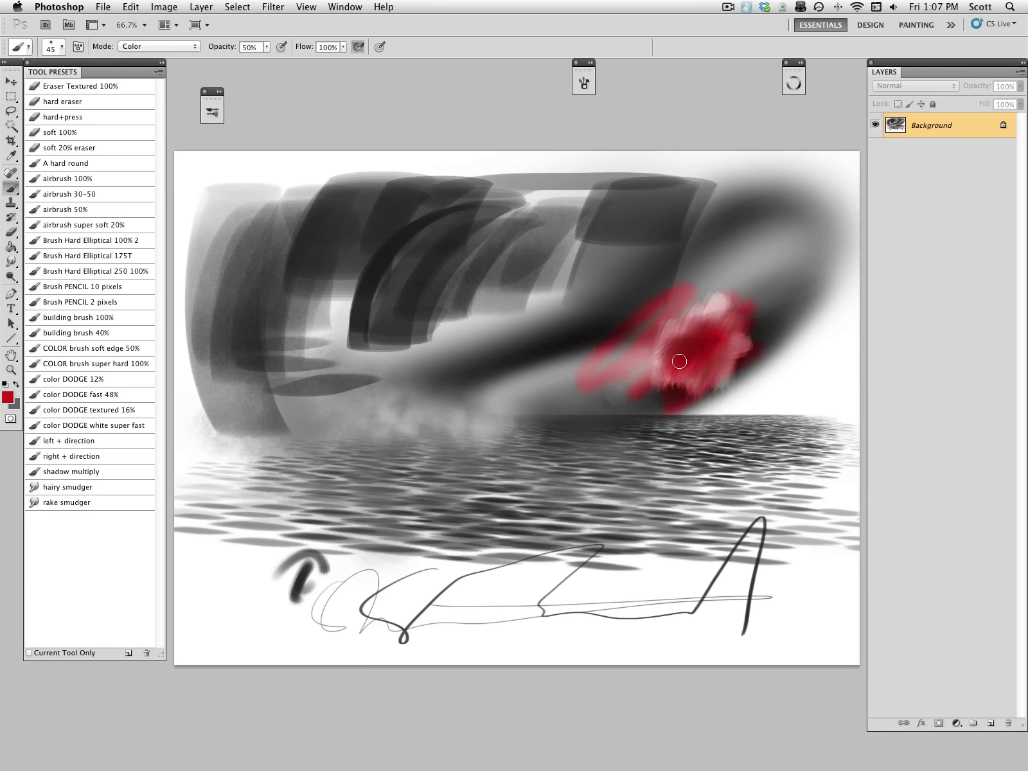
Switch to the COLOR brush super hard 100% preset and colour the dark shape's middle with solid red strokes.
{"action": "left_click", "coordinate": [128, 365]}
{"action": "mouse_move", "coordinate": [657, 232]}
{"action": "left_mouse_down"}
{"action": "mouse_move", "coordinate": [253, 297]}
{"action": "mouse_move", "coordinate": [730, 224]}
{"action": "left_mouse_up"}
{"action": "mouse_move", "coordinate": [585, 212]}
{"action": "left_mouse_down"}
{"action": "mouse_move", "coordinate": [558, 286]}
{"action": "mouse_move", "coordinate": [622, 270]}
{"action": "mouse_move", "coordinate": [681, 302]}
{"action": "mouse_move", "coordinate": [544, 357]}
{"action": "mouse_move", "coordinate": [508, 405]}
{"action": "left_mouse_up"}
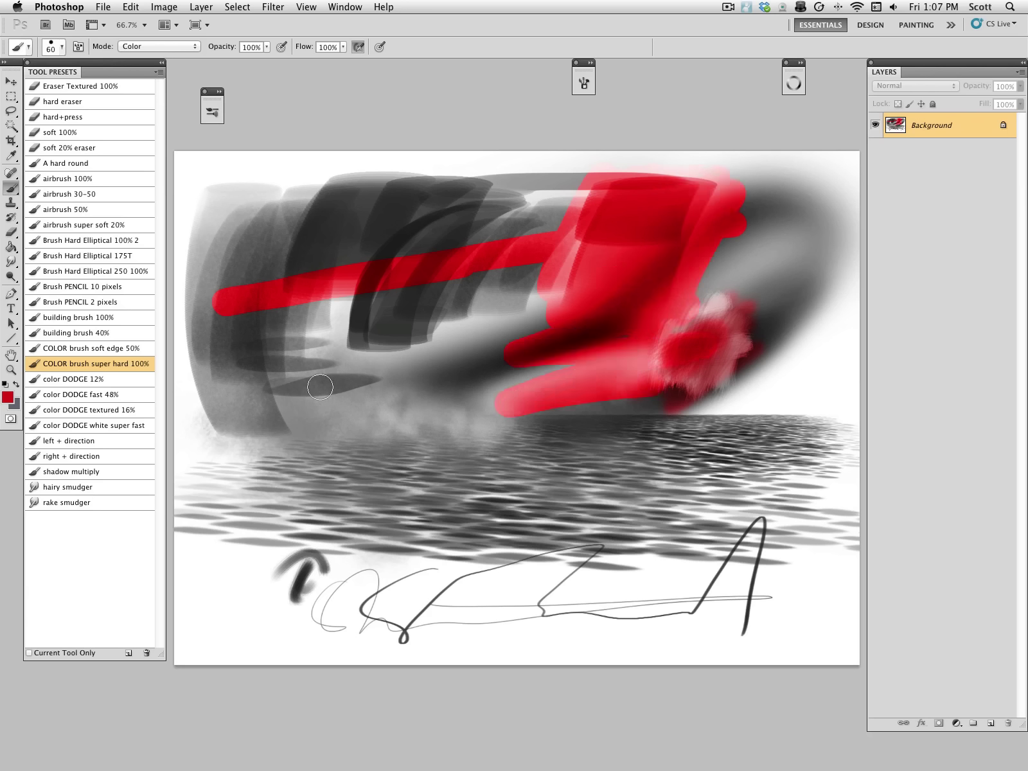
Choose the color DODGE 12% preset and set the foreground colour to a pale yellow.
{"action": "left_click", "coordinate": [124, 384]}
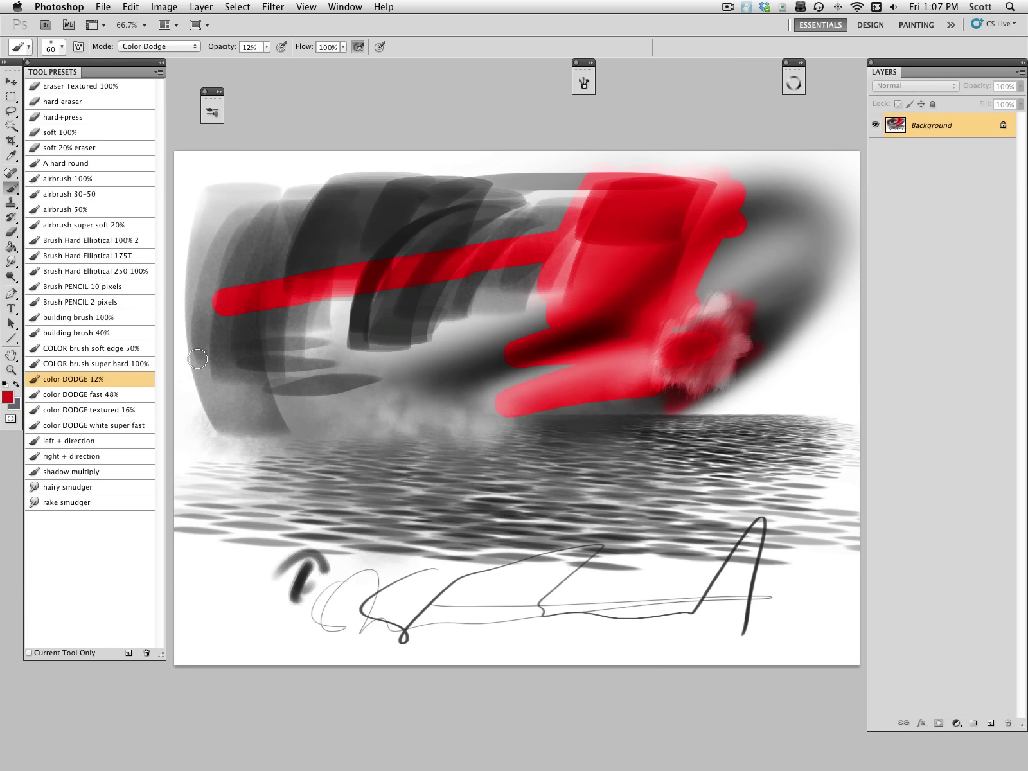
{"action": "left_click", "coordinate": [12, 400]}
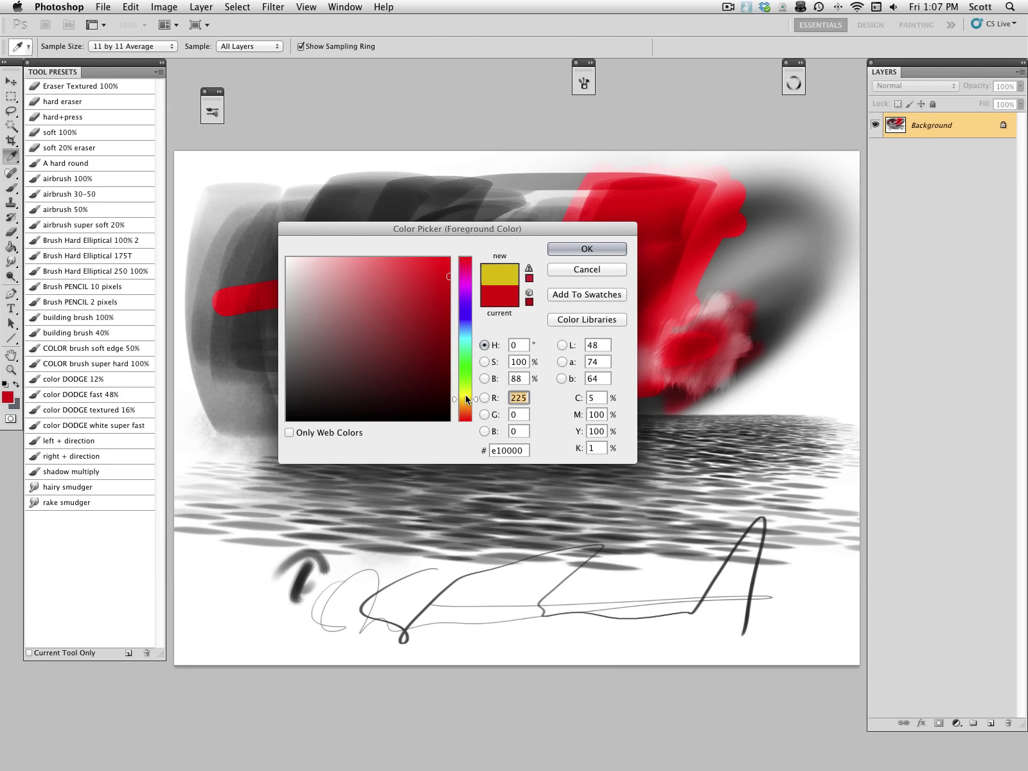
{"action": "left_click", "coordinate": [464, 393]}
{"action": "left_click", "coordinate": [598, 249]}
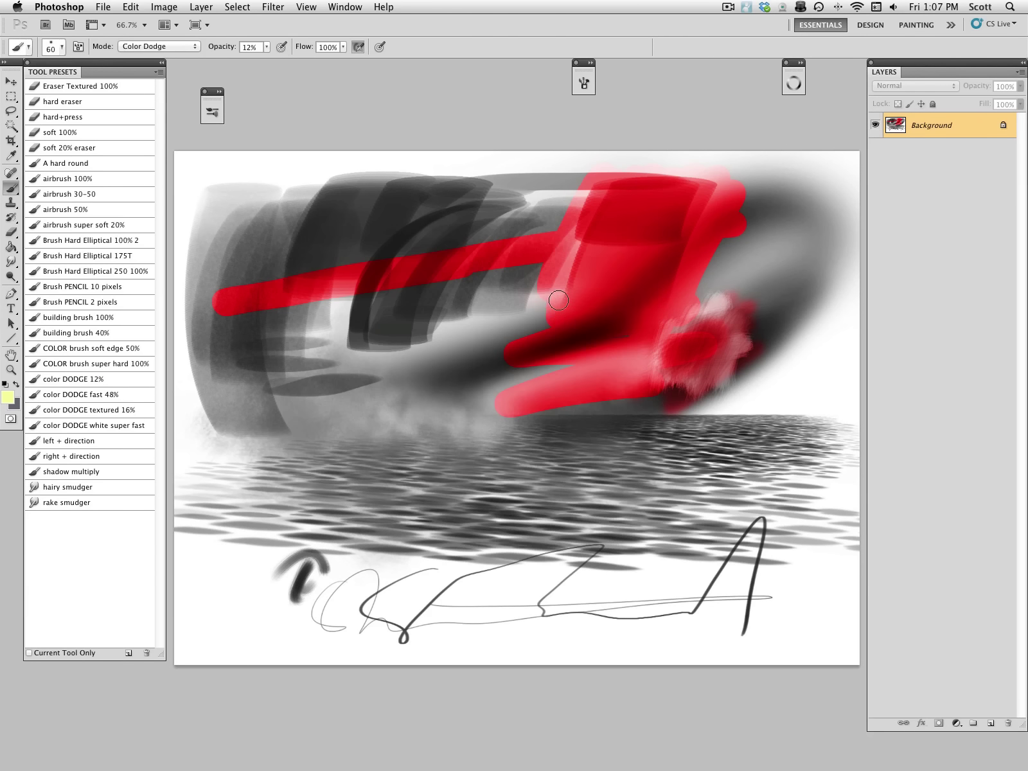
{"action": "left_click", "coordinate": [122, 383]}
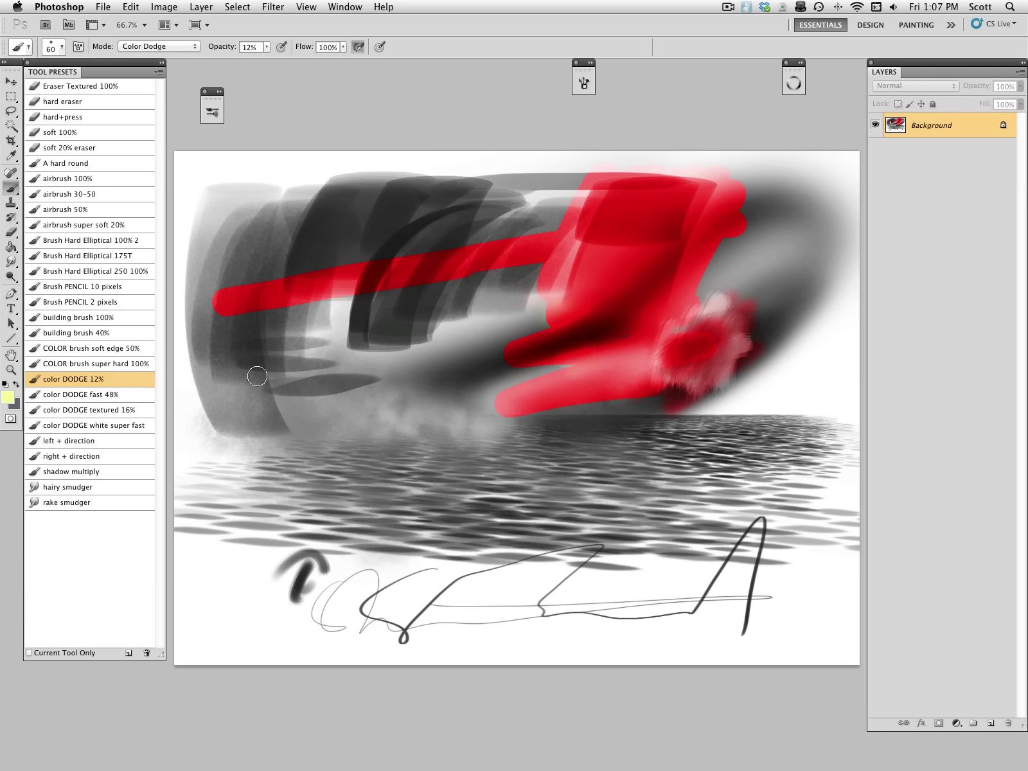
With the color DODGE fast 48% preset, paint glowing yellow spots on the dark bands and a faint glow on the red area.
{"action": "left_click", "coordinate": [133, 395]}
{"action": "left_click_drag", "start_coordinate": [609, 329], "coordinate": [574, 358]}
{"action": "mouse_move", "coordinate": [421, 307]}
{"action": "left_mouse_down"}
{"action": "mouse_move", "coordinate": [405, 332]}
{"action": "mouse_move", "coordinate": [411, 322]}
{"action": "mouse_move", "coordinate": [372, 334]}
{"action": "mouse_move", "coordinate": [376, 318]}
{"action": "left_mouse_up"}
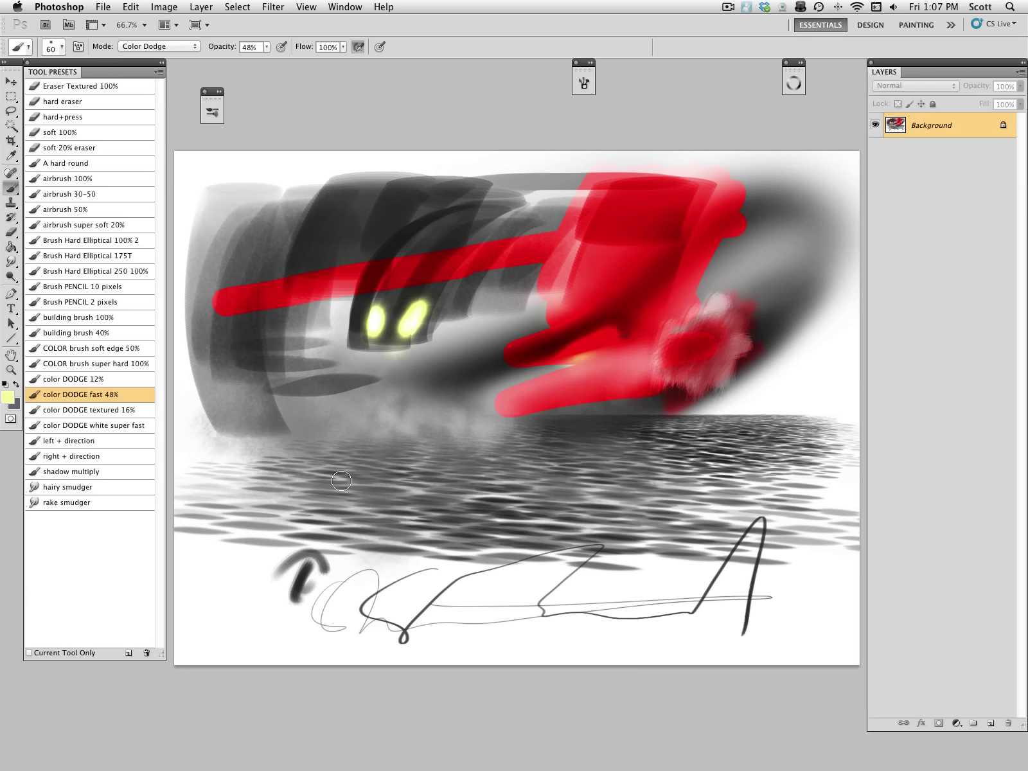
{"action": "left_click_drag", "start_coordinate": [415, 250], "coordinate": [416, 246]}
{"action": "left_click", "coordinate": [137, 411]}
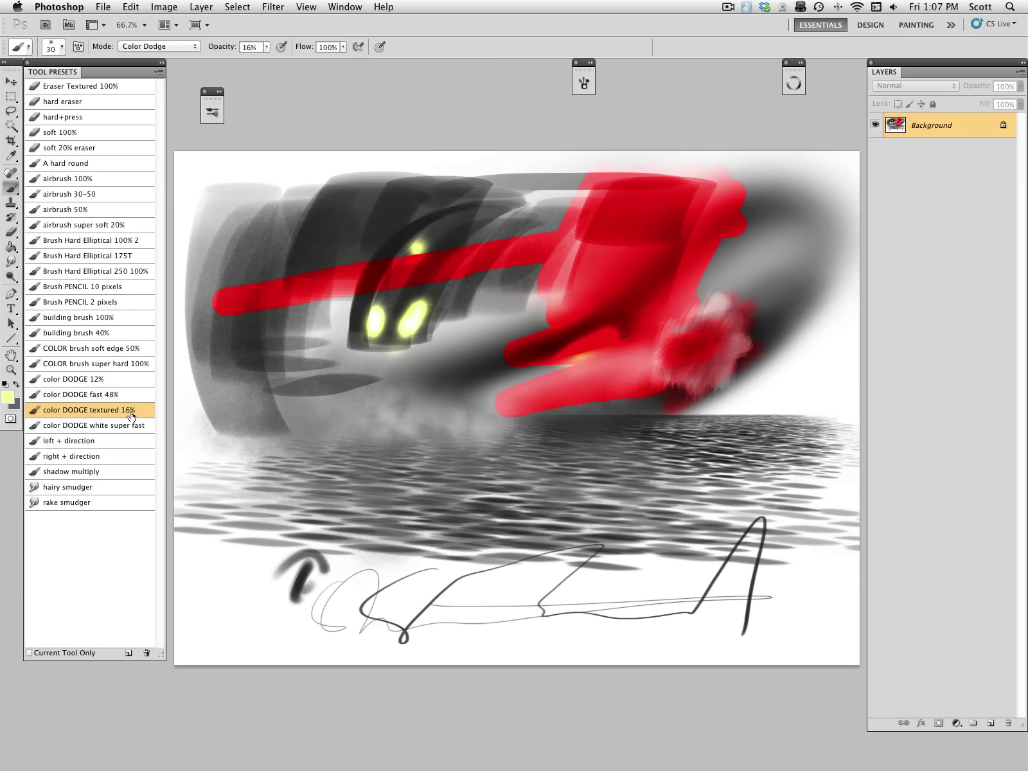
{"action": "left_click", "coordinate": [132, 399]}
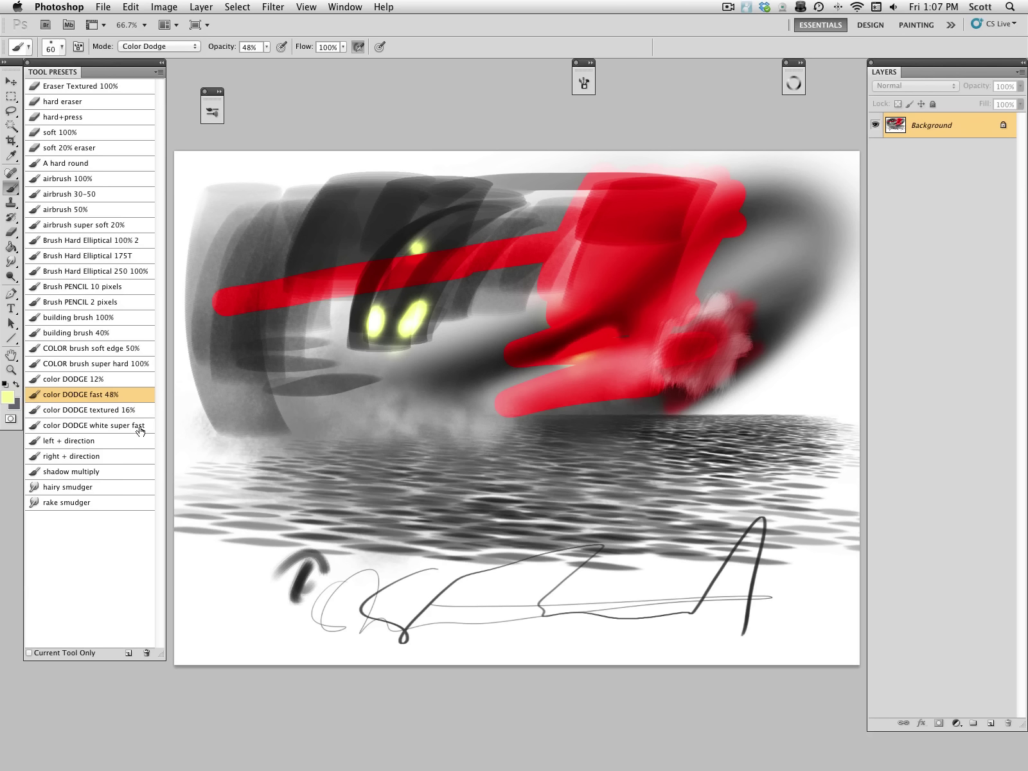
Choose the color DODGE white super fast preset and burn the soft grey along the vehicle shape's top edge out to white.
{"action": "left_click", "coordinate": [139, 428]}
{"action": "mouse_move", "coordinate": [461, 179]}
{"action": "left_mouse_down"}
{"action": "mouse_move", "coordinate": [531, 174]}
{"action": "mouse_move", "coordinate": [231, 187]}
{"action": "mouse_move", "coordinate": [701, 172]}
{"action": "mouse_move", "coordinate": [856, 244]}
{"action": "mouse_move", "coordinate": [715, 175]}
{"action": "mouse_move", "coordinate": [826, 202]}
{"action": "mouse_move", "coordinate": [800, 187]}
{"action": "mouse_move", "coordinate": [859, 193]}
{"action": "mouse_move", "coordinate": [875, 169]}
{"action": "left_mouse_up"}
{"action": "left_click_drag", "start_coordinate": [313, 185], "coordinate": [300, 195]}
Dodge away the thin pencil lines, the dark marks beside them and the water's ragged lower edge to white.
{"action": "mouse_move", "coordinate": [342, 587]}
{"action": "left_mouse_down"}
{"action": "mouse_move", "coordinate": [347, 628]}
{"action": "mouse_move", "coordinate": [380, 581]}
{"action": "mouse_move", "coordinate": [355, 643]}
{"action": "mouse_move", "coordinate": [378, 575]}
{"action": "mouse_move", "coordinate": [404, 564]}
{"action": "left_mouse_up"}
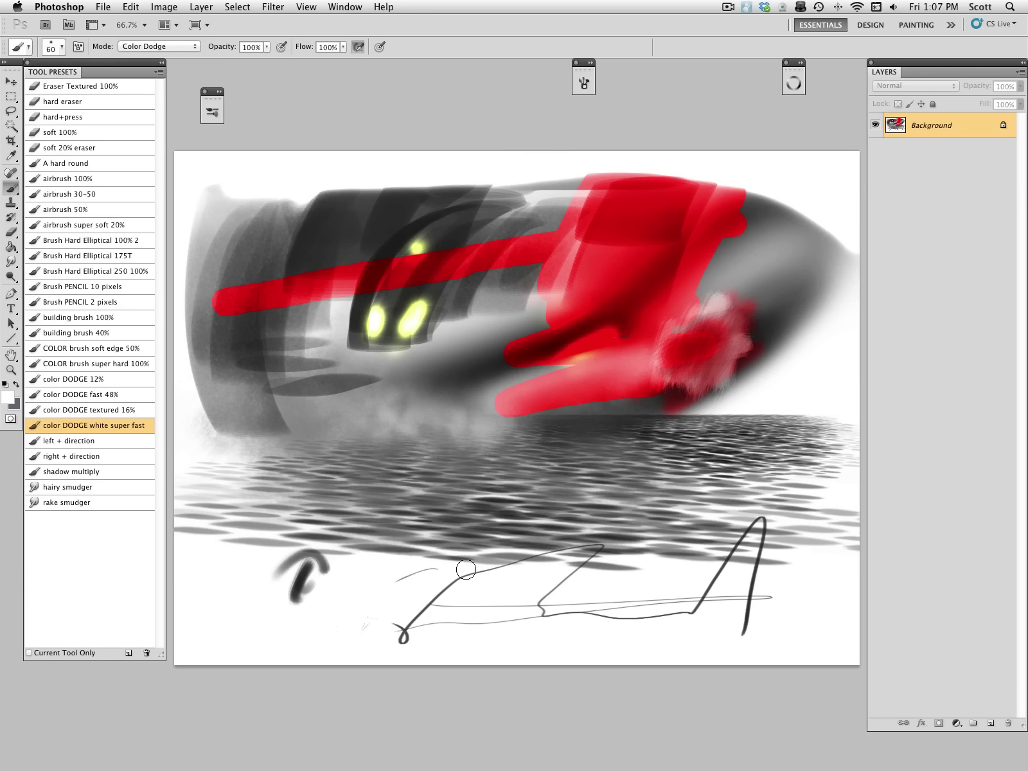
{"action": "mouse_move", "coordinate": [600, 563]}
{"action": "left_mouse_down"}
{"action": "mouse_move", "coordinate": [808, 558]}
{"action": "mouse_move", "coordinate": [849, 516]}
{"action": "left_mouse_up"}
{"action": "left_click_drag", "start_coordinate": [384, 552], "coordinate": [319, 554]}
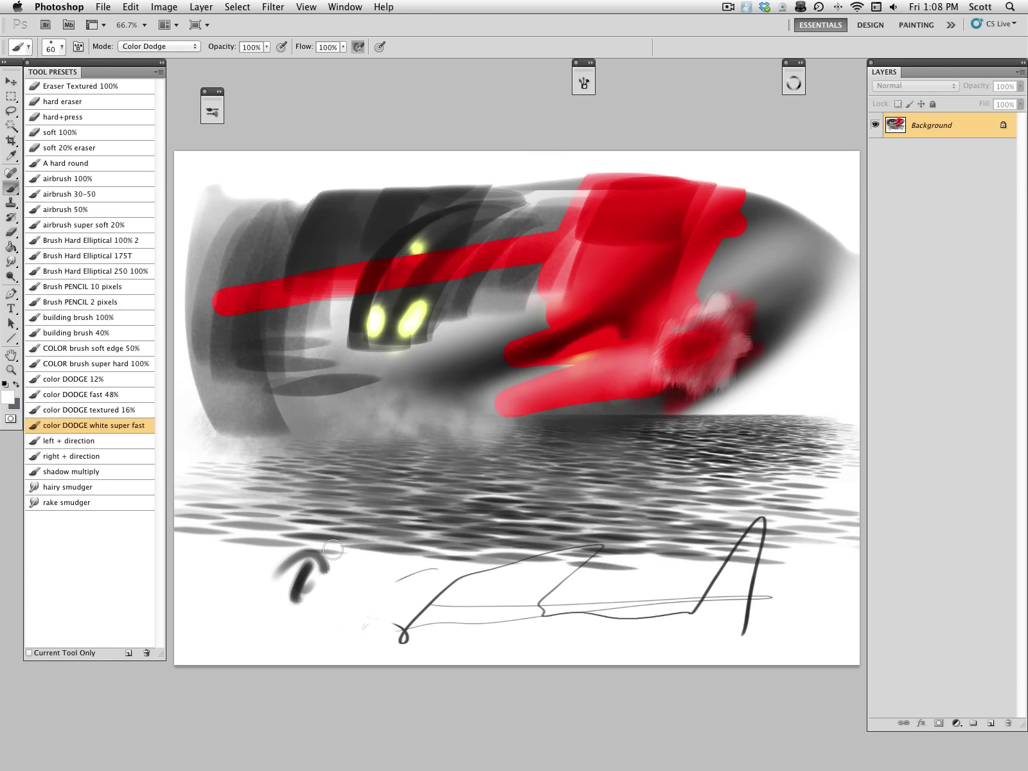
{"action": "mouse_move", "coordinate": [255, 549]}
{"action": "left_mouse_down"}
{"action": "mouse_move", "coordinate": [294, 539]}
{"action": "mouse_move", "coordinate": [191, 520]}
{"action": "mouse_move", "coordinate": [271, 524]}
{"action": "mouse_move", "coordinate": [207, 534]}
{"action": "mouse_move", "coordinate": [240, 545]}
{"action": "mouse_move", "coordinate": [324, 554]}
{"action": "mouse_move", "coordinate": [235, 529]}
{"action": "mouse_move", "coordinate": [512, 559]}
{"action": "left_mouse_up"}
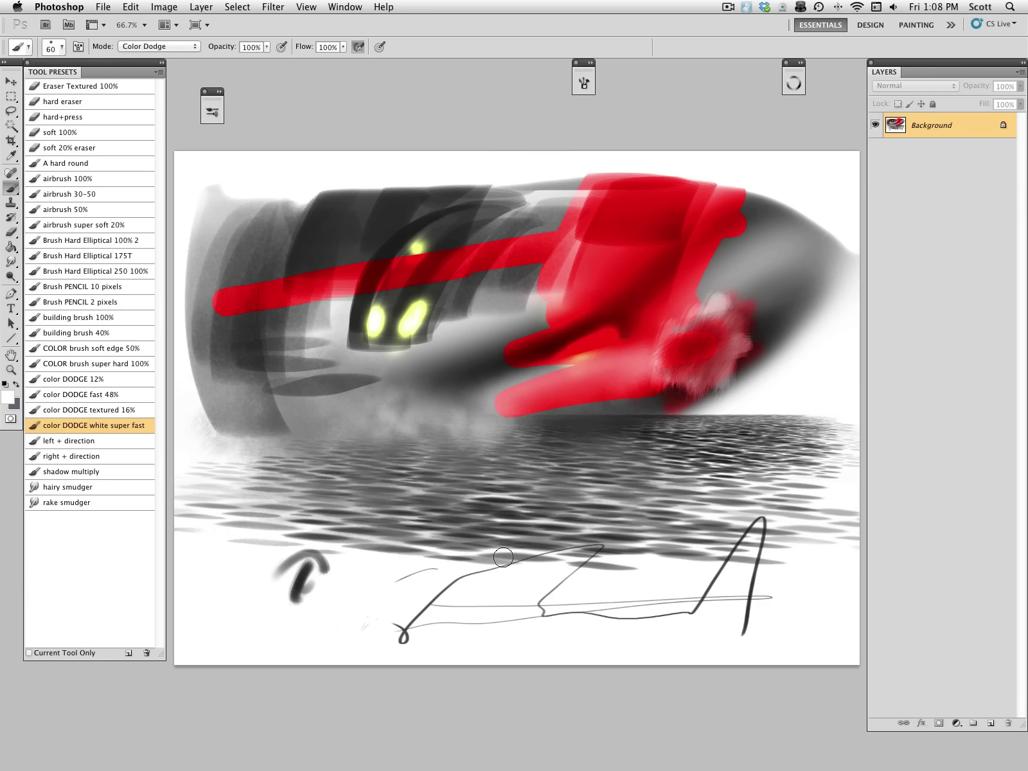
{"action": "mouse_move", "coordinate": [292, 556]}
{"action": "left_mouse_down"}
{"action": "mouse_move", "coordinate": [268, 559]}
{"action": "mouse_move", "coordinate": [316, 553]}
{"action": "mouse_move", "coordinate": [302, 592]}
{"action": "mouse_move", "coordinate": [495, 557]}
{"action": "mouse_move", "coordinate": [476, 530]}
{"action": "mouse_move", "coordinate": [731, 550]}
{"action": "mouse_move", "coordinate": [633, 528]}
{"action": "mouse_move", "coordinate": [852, 554]}
{"action": "left_mouse_up"}
{"action": "mouse_move", "coordinate": [747, 531]}
{"action": "left_mouse_down"}
{"action": "mouse_move", "coordinate": [669, 515]}
{"action": "mouse_move", "coordinate": [865, 508]}
{"action": "mouse_move", "coordinate": [922, 491]}
{"action": "left_mouse_up"}
{"action": "mouse_move", "coordinate": [807, 531]}
{"action": "left_mouse_down"}
{"action": "mouse_move", "coordinate": [881, 548]}
{"action": "mouse_move", "coordinate": [786, 537]}
{"action": "left_mouse_up"}
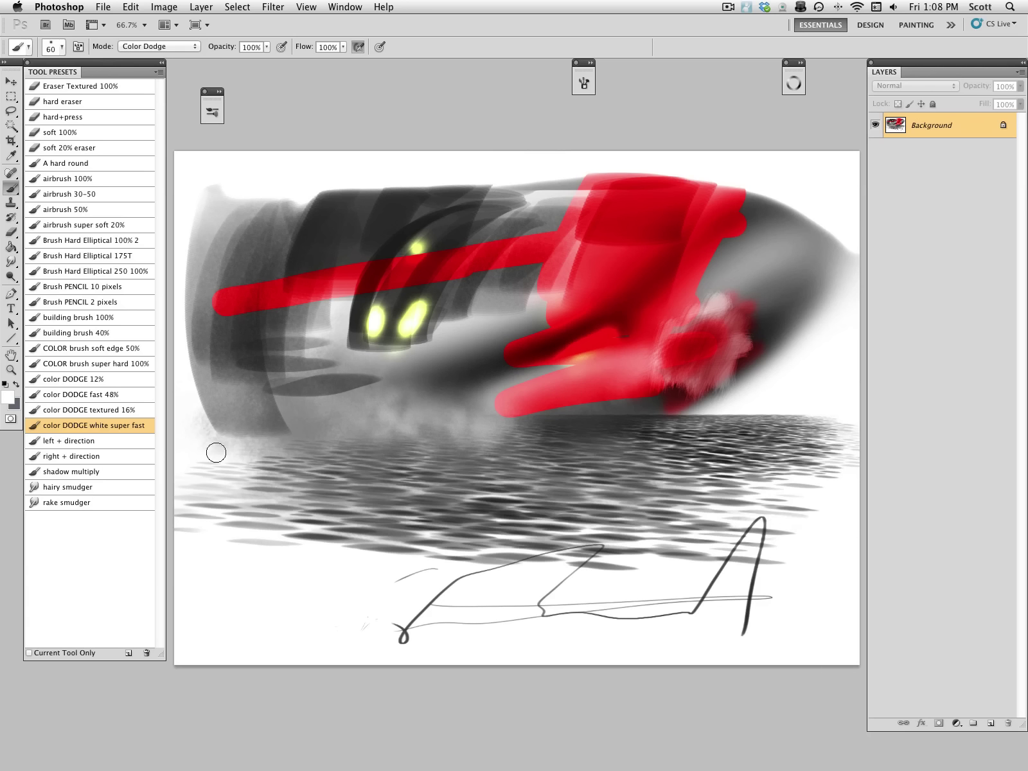
With the left + direction preset at size 100 and a sampled dark grey, paint curved soft-edged strokes in the canvas's lower-left area.
{"action": "left_click", "coordinate": [116, 442]}
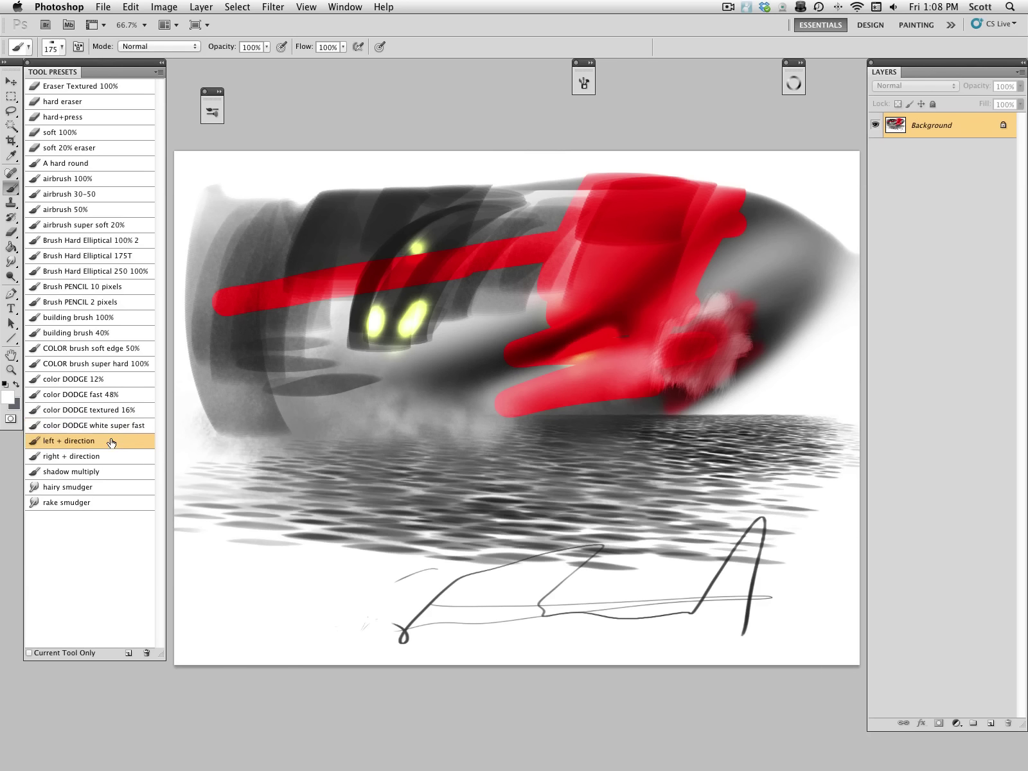
{"action": "left_click", "coordinate": [401, 243], "text": "alt"}
{"action": "key", "text": "bracketleft"}
{"action": "key", "text": "bracketleft"}
{"action": "key", "text": "bracketleft"}
{"action": "left_click_drag", "start_coordinate": [287, 478], "coordinate": [318, 624]}
{"action": "left_click_drag", "start_coordinate": [294, 490], "coordinate": [324, 643]}
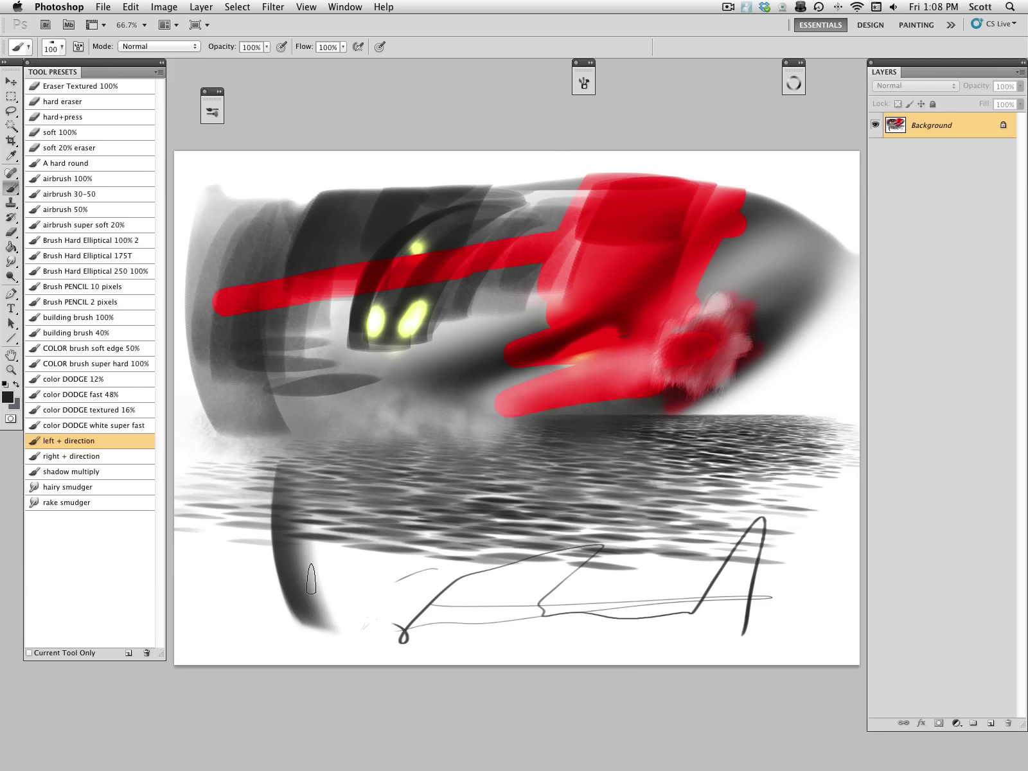
{"action": "left_click_drag", "start_coordinate": [324, 573], "coordinate": [351, 615]}
{"action": "mouse_move", "coordinate": [242, 516]}
{"action": "left_mouse_down"}
{"action": "mouse_move", "coordinate": [242, 604]}
{"action": "mouse_move", "coordinate": [250, 632]}
{"action": "mouse_move", "coordinate": [242, 519]}
{"action": "mouse_move", "coordinate": [261, 646]}
{"action": "left_mouse_up"}
{"action": "left_click_drag", "start_coordinate": [236, 568], "coordinate": [256, 645]}
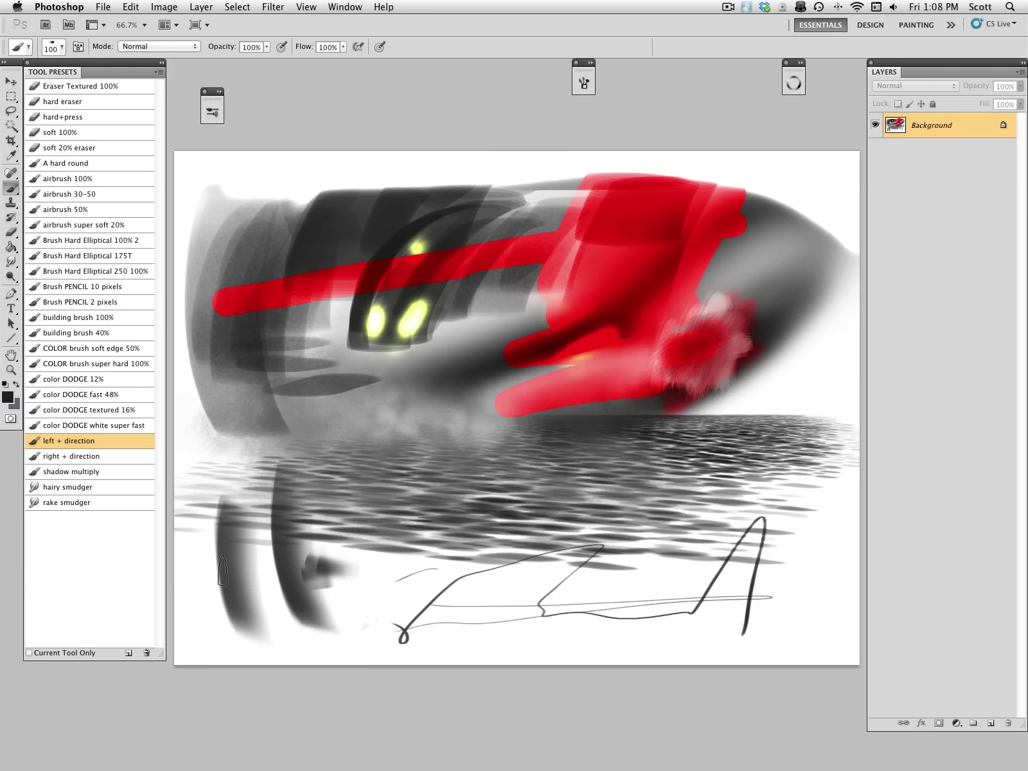
Paint a dark vertical band with upward strokes beside the curved strokes, building it up into the water.
{"action": "left_click_drag", "start_coordinate": [374, 624], "coordinate": [385, 515]}
{"action": "mouse_move", "coordinate": [386, 565]}
{"action": "left_mouse_down"}
{"action": "mouse_move", "coordinate": [391, 593]}
{"action": "mouse_move", "coordinate": [382, 479]}
{"action": "left_mouse_up"}
{"action": "left_click_drag", "start_coordinate": [385, 624], "coordinate": [395, 498]}
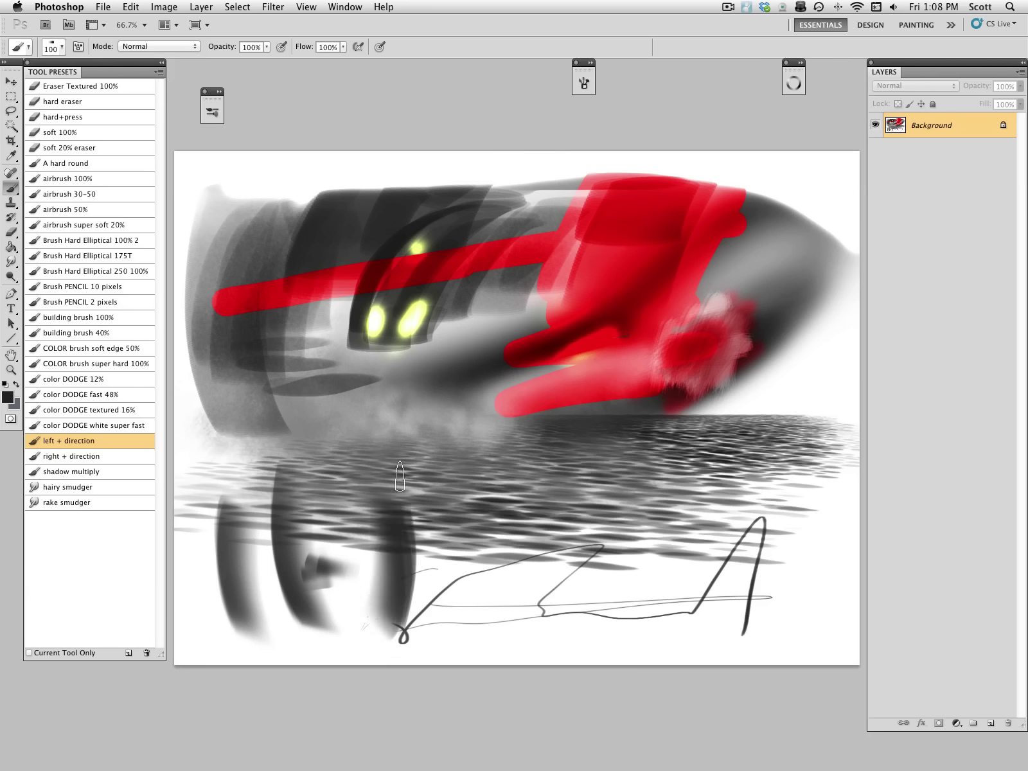
{"action": "left_click_drag", "start_coordinate": [393, 592], "coordinate": [390, 454]}
{"action": "left_click_drag", "start_coordinate": [386, 617], "coordinate": [388, 510]}
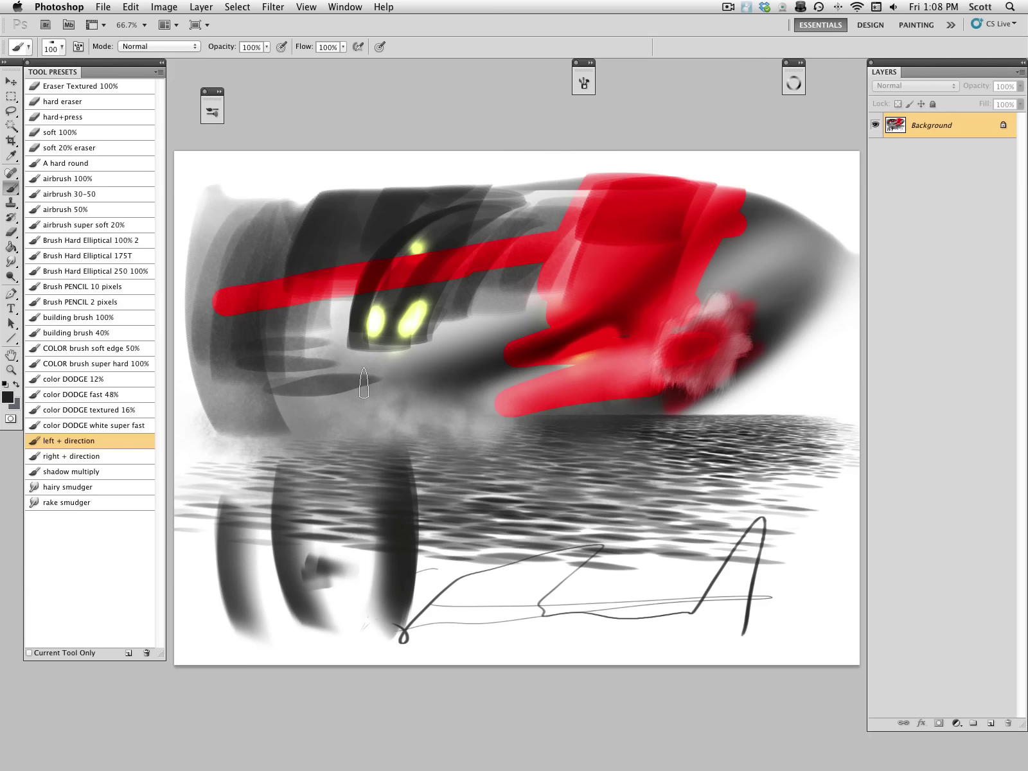
Sample near-white and, with the right + direction preset at size 90, paint light curved highlights across the vehicle's nose and dark bands.
{"action": "left_click", "coordinate": [829, 209], "text": "alt"}
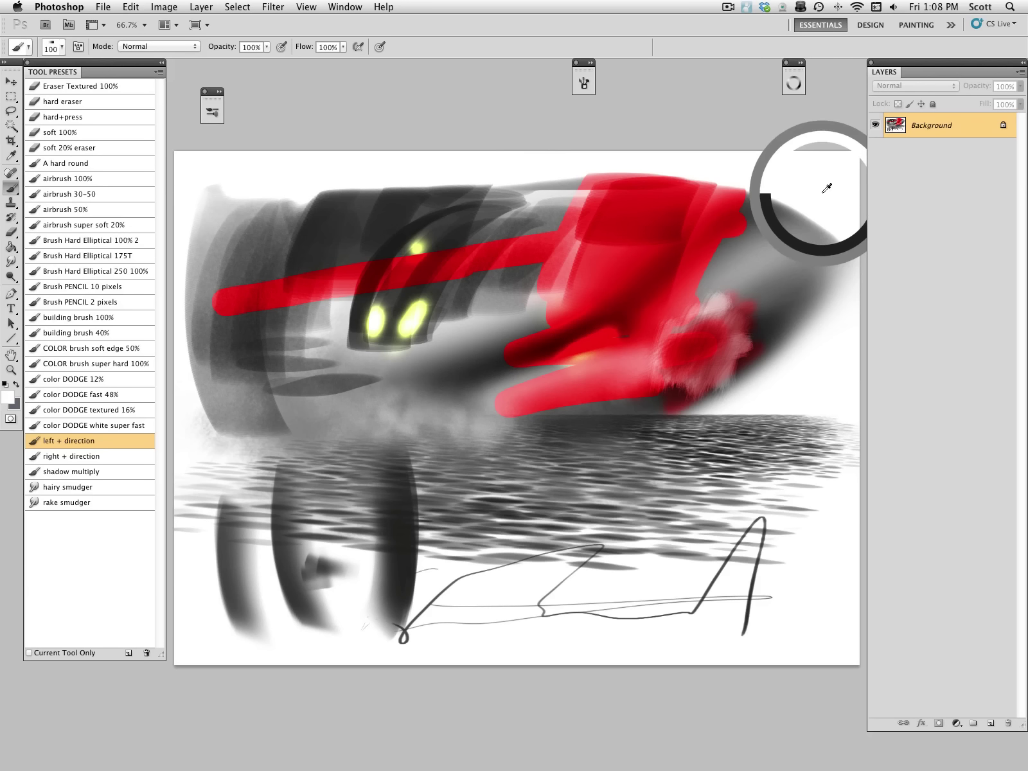
{"action": "left_click", "coordinate": [108, 457]}
{"action": "key", "text": "bracketleft"}
{"action": "mouse_move", "coordinate": [396, 263]}
{"action": "left_mouse_down"}
{"action": "mouse_move", "coordinate": [402, 207]}
{"action": "mouse_move", "coordinate": [387, 291]}
{"action": "left_mouse_up"}
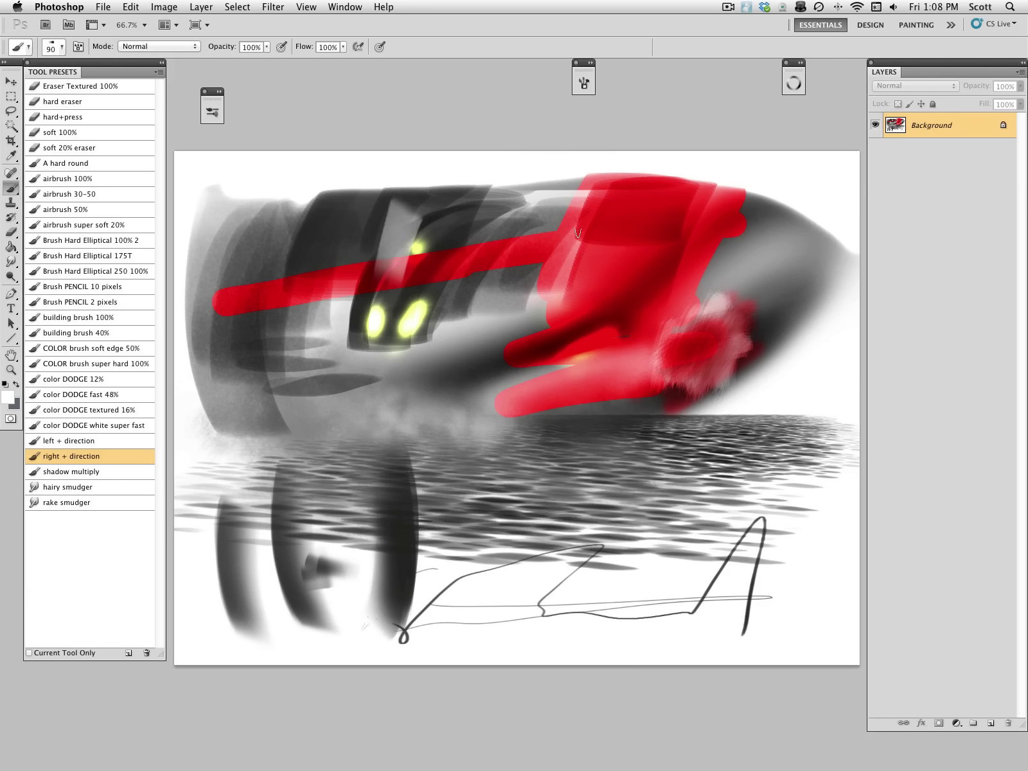
{"action": "mouse_move", "coordinate": [744, 211]}
{"action": "left_mouse_down"}
{"action": "mouse_move", "coordinate": [744, 326]}
{"action": "mouse_move", "coordinate": [761, 318]}
{"action": "mouse_move", "coordinate": [745, 360]}
{"action": "left_mouse_up"}
{"action": "mouse_move", "coordinate": [430, 191]}
{"action": "left_mouse_down"}
{"action": "mouse_move", "coordinate": [428, 291]}
{"action": "mouse_move", "coordinate": [427, 194]}
{"action": "mouse_move", "coordinate": [452, 257]}
{"action": "mouse_move", "coordinate": [433, 296]}
{"action": "left_mouse_up"}
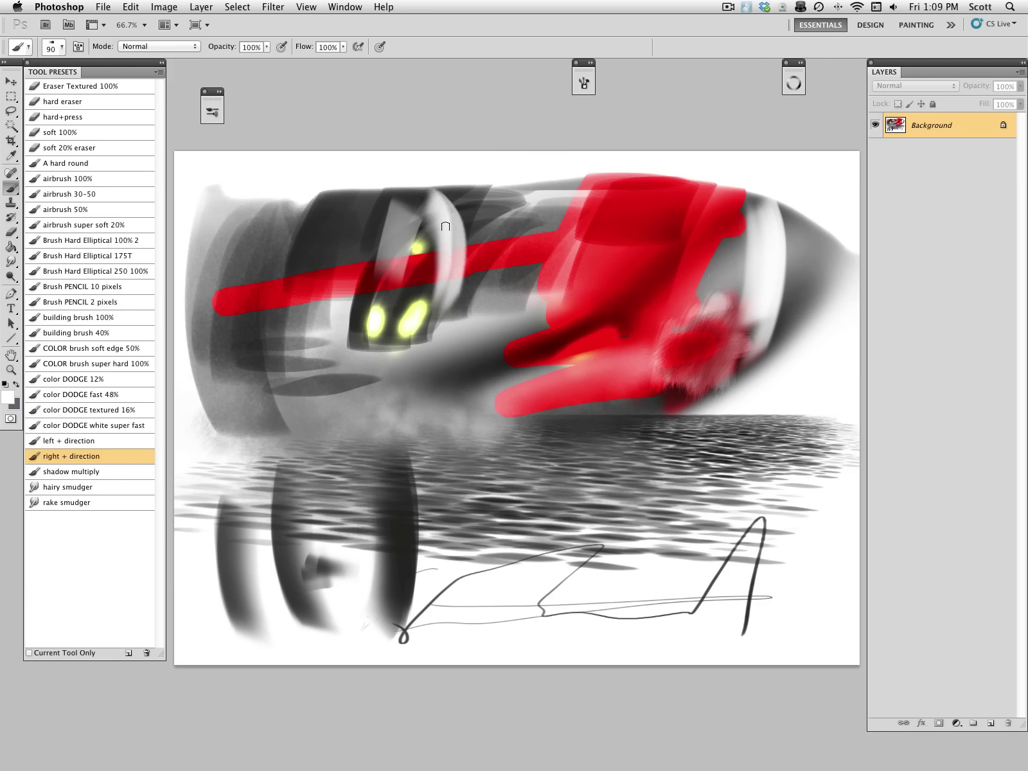
{"action": "left_click_drag", "start_coordinate": [338, 196], "coordinate": [321, 313]}
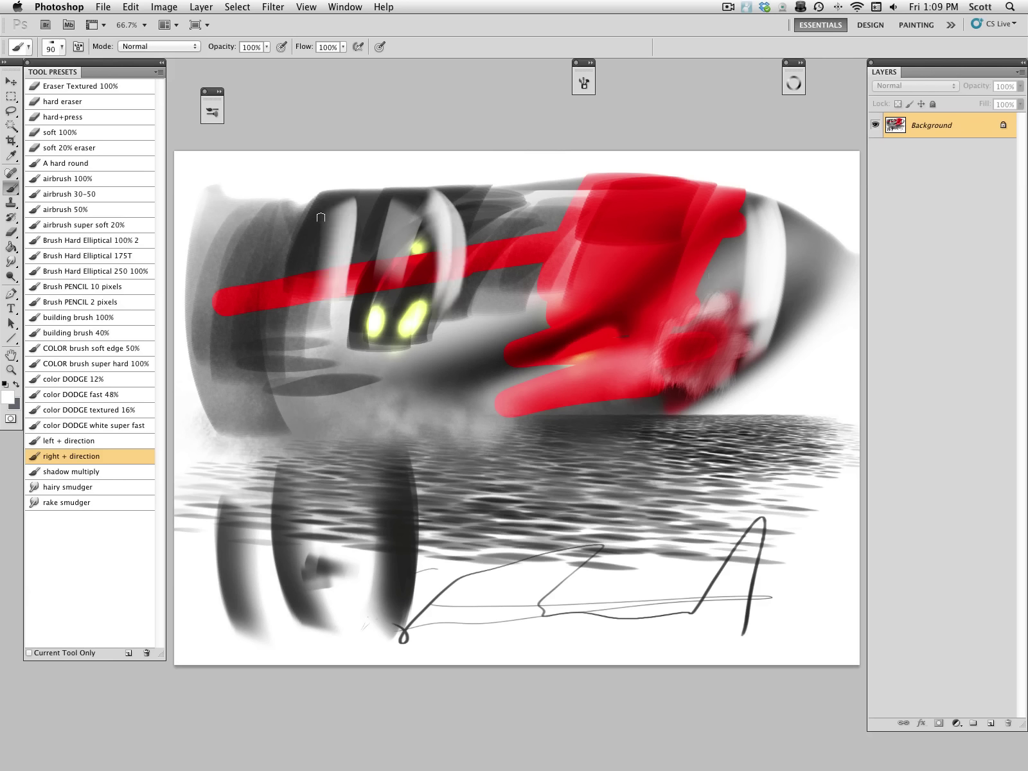
With the left + direction preset, add a soft white highlight stroke over the vehicle's dark rear section.
{"action": "left_click", "coordinate": [96, 443]}
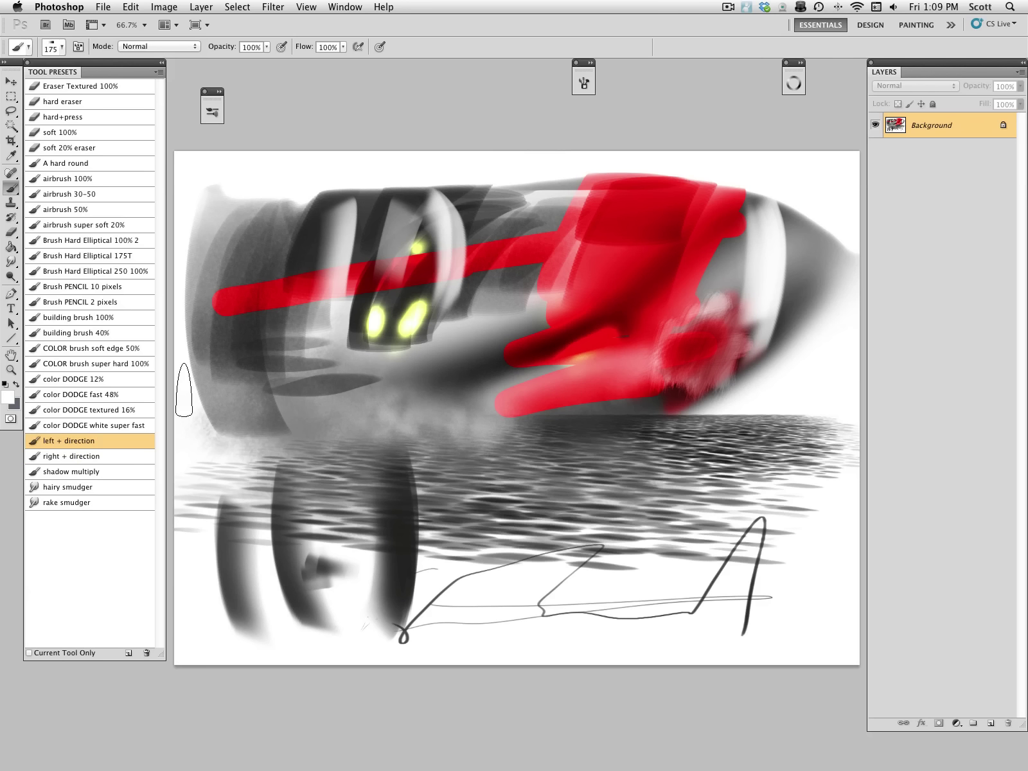
{"action": "mouse_move", "coordinate": [313, 229]}
{"action": "left_mouse_down"}
{"action": "mouse_move", "coordinate": [305, 327]}
{"action": "mouse_move", "coordinate": [298, 310]}
{"action": "left_mouse_up"}
{"action": "mouse_move", "coordinate": [308, 232]}
{"action": "left_mouse_down"}
{"action": "mouse_move", "coordinate": [296, 377]}
{"action": "mouse_move", "coordinate": [295, 302]}
{"action": "left_mouse_up"}
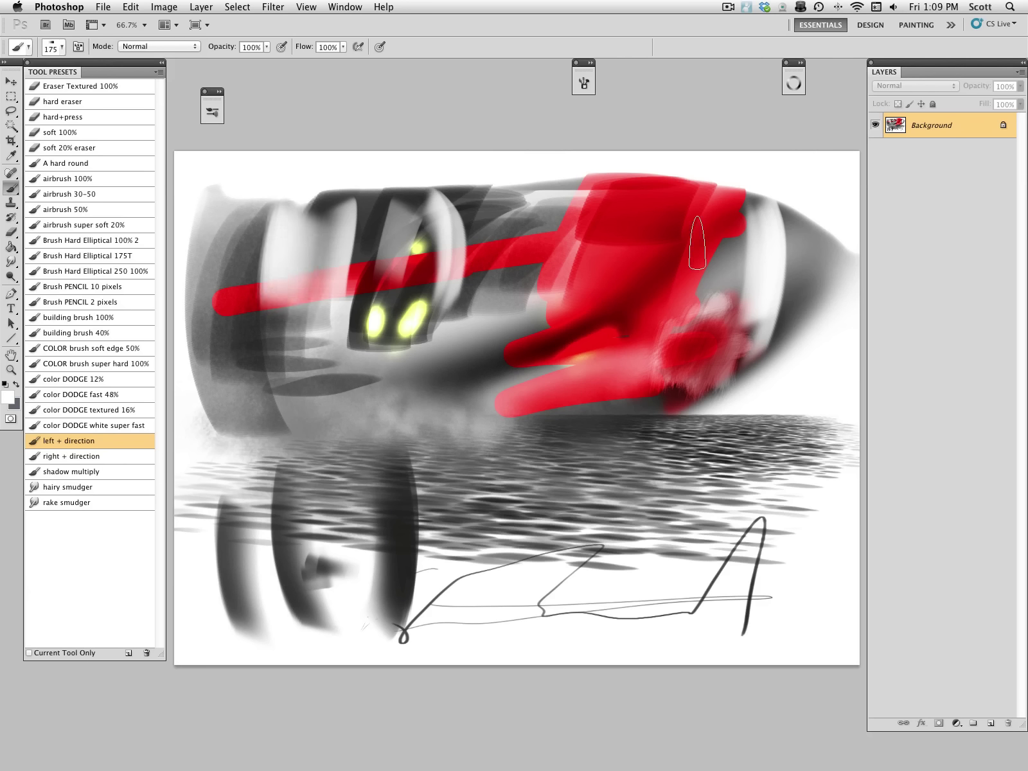
Examine the left + direction brush's Shape Dynamics and Brush Tip Shape settings.
{"action": "left_click", "coordinate": [589, 65]}
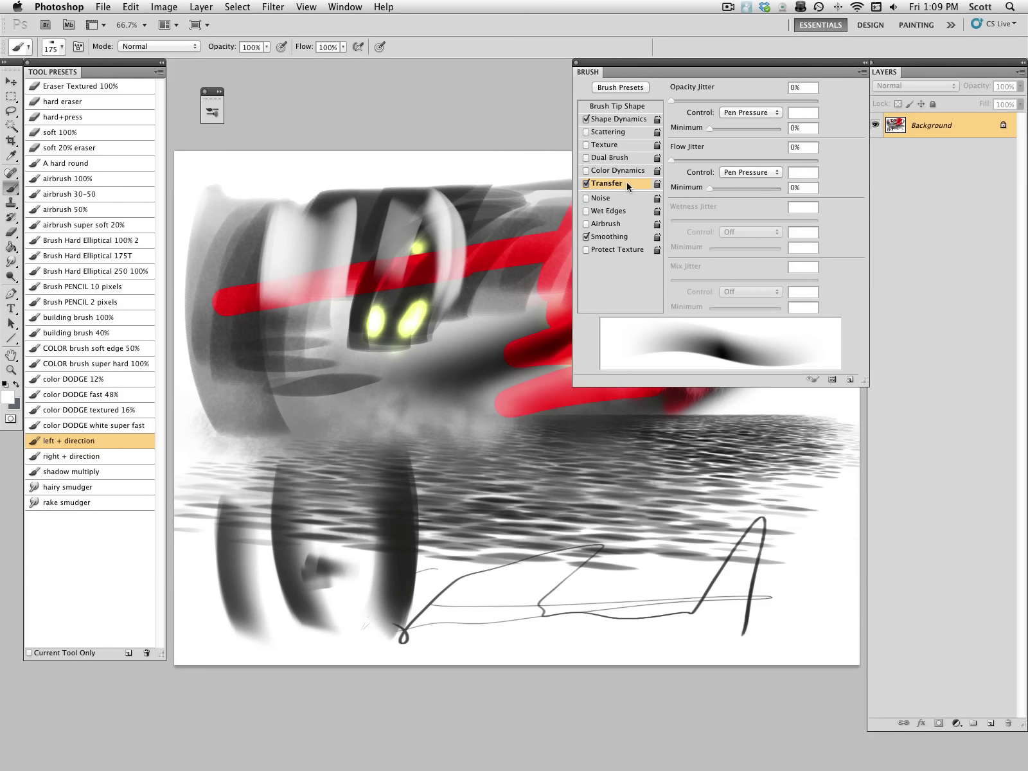
{"action": "left_click", "coordinate": [626, 121]}
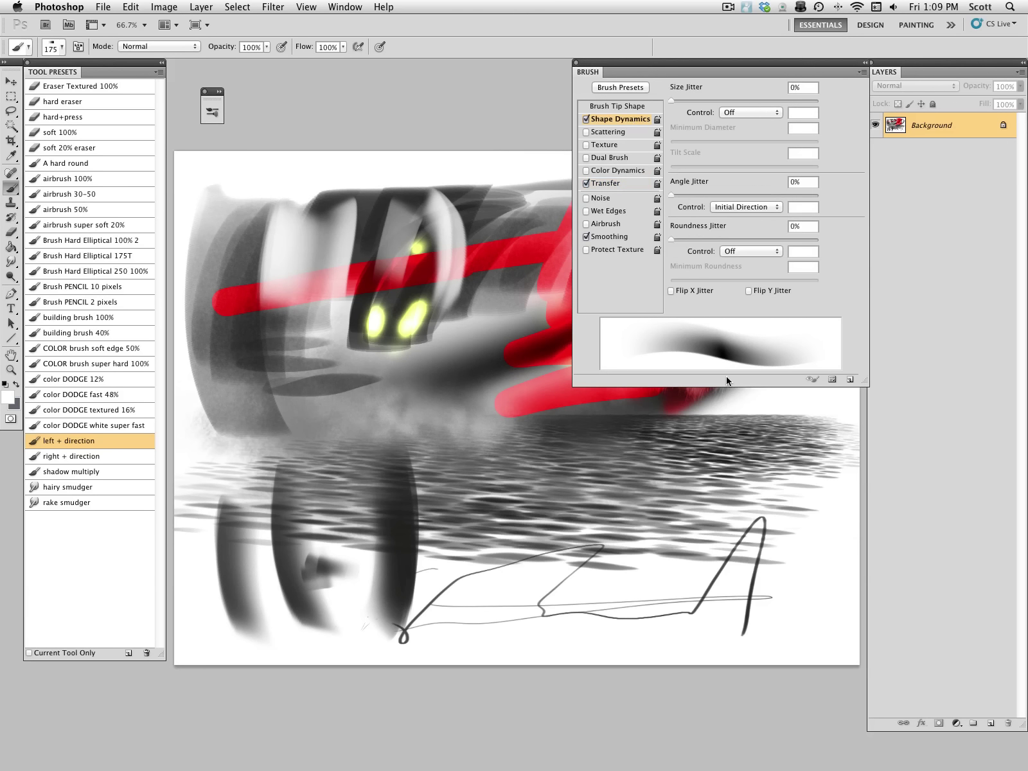
{"action": "left_click", "coordinate": [642, 107]}
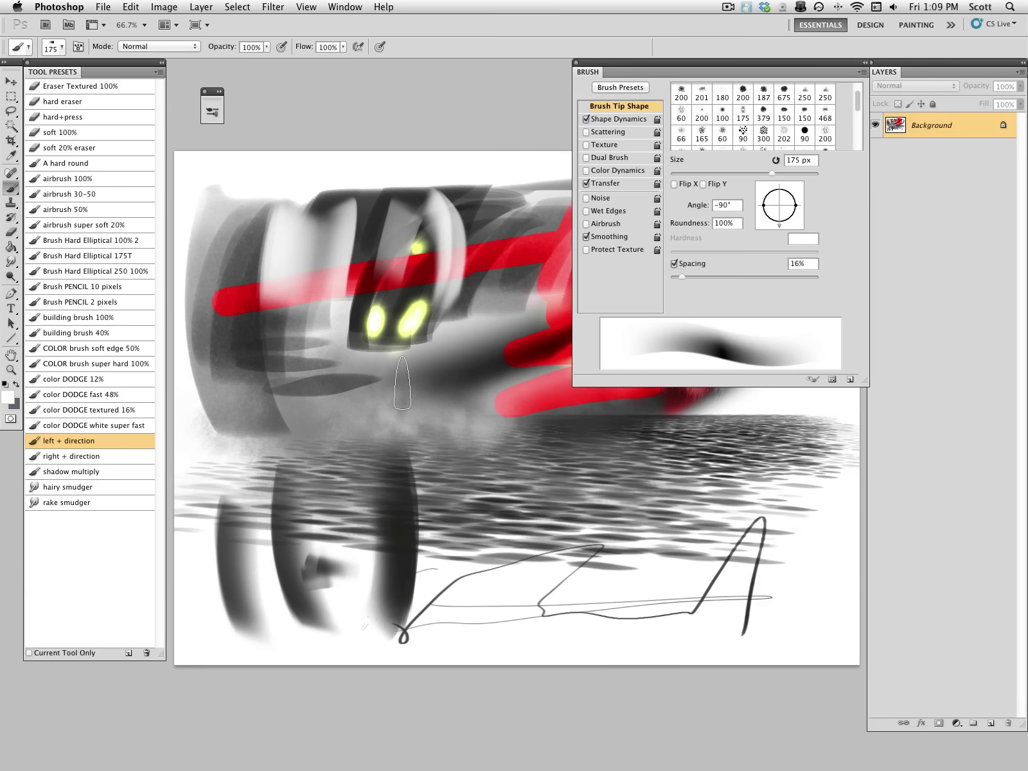
{"action": "left_click", "coordinate": [641, 119]}
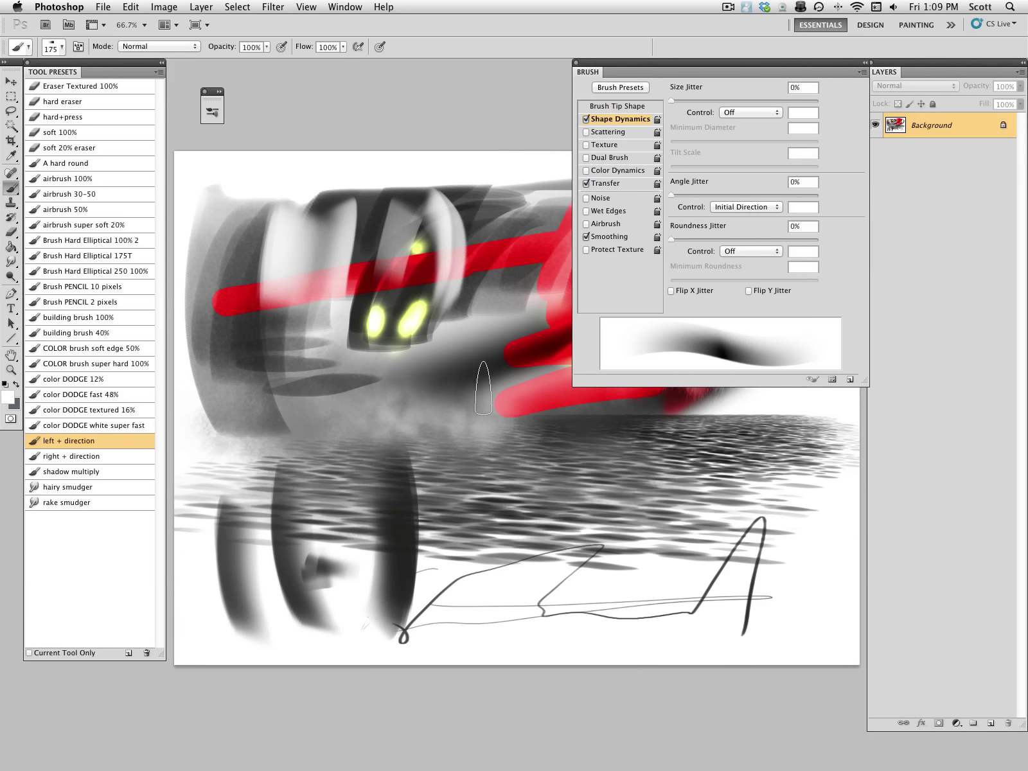
Set the brush's angle jitter control to Direction, and paint a curved white stroke and a long sweeping red stroke over the water.
{"action": "left_click", "coordinate": [777, 206]}
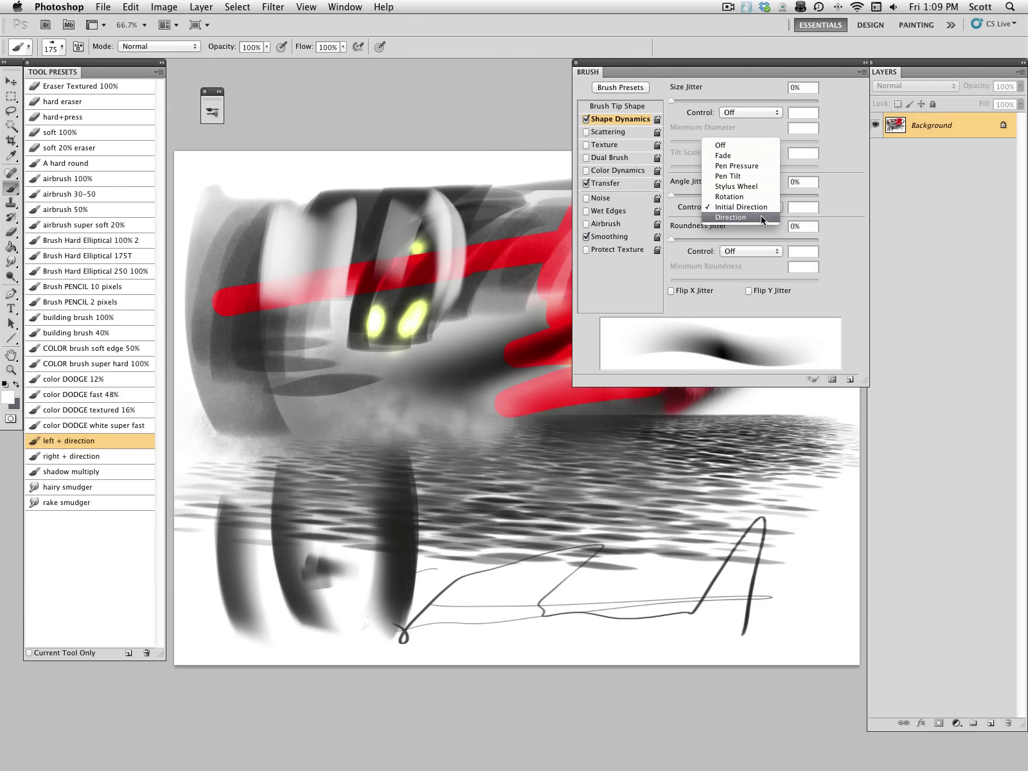
{"action": "left_click", "coordinate": [768, 217]}
{"action": "mouse_move", "coordinate": [448, 460]}
{"action": "left_mouse_down"}
{"action": "mouse_move", "coordinate": [408, 503]}
{"action": "mouse_move", "coordinate": [465, 575]}
{"action": "mouse_move", "coordinate": [510, 576]}
{"action": "mouse_move", "coordinate": [446, 569]}
{"action": "mouse_move", "coordinate": [413, 432]}
{"action": "mouse_move", "coordinate": [437, 407]}
{"action": "mouse_move", "coordinate": [435, 365]}
{"action": "mouse_move", "coordinate": [415, 482]}
{"action": "mouse_move", "coordinate": [493, 581]}
{"action": "left_mouse_up"}
{"action": "left_click", "coordinate": [424, 266], "text": "alt"}
{"action": "mouse_move", "coordinate": [262, 283]}
{"action": "left_mouse_down"}
{"action": "mouse_move", "coordinate": [252, 418]}
{"action": "mouse_move", "coordinate": [278, 489]}
{"action": "mouse_move", "coordinate": [344, 540]}
{"action": "mouse_move", "coordinate": [574, 565]}
{"action": "mouse_move", "coordinate": [642, 558]}
{"action": "left_mouse_up"}
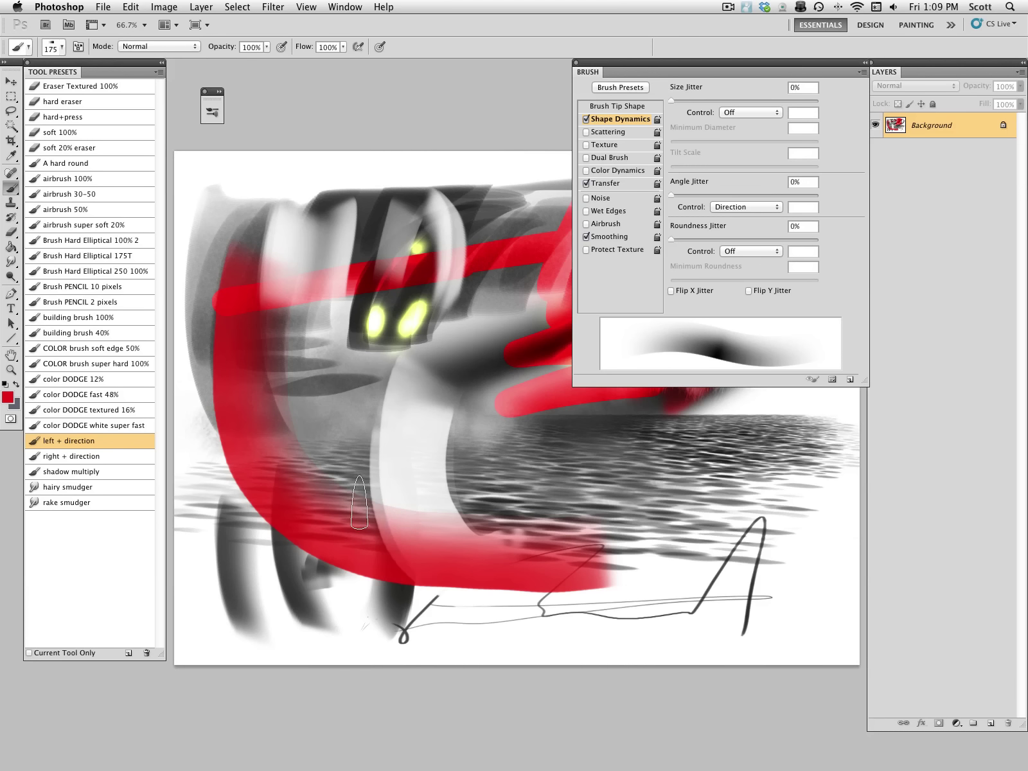
{"action": "left_click", "coordinate": [608, 183]}
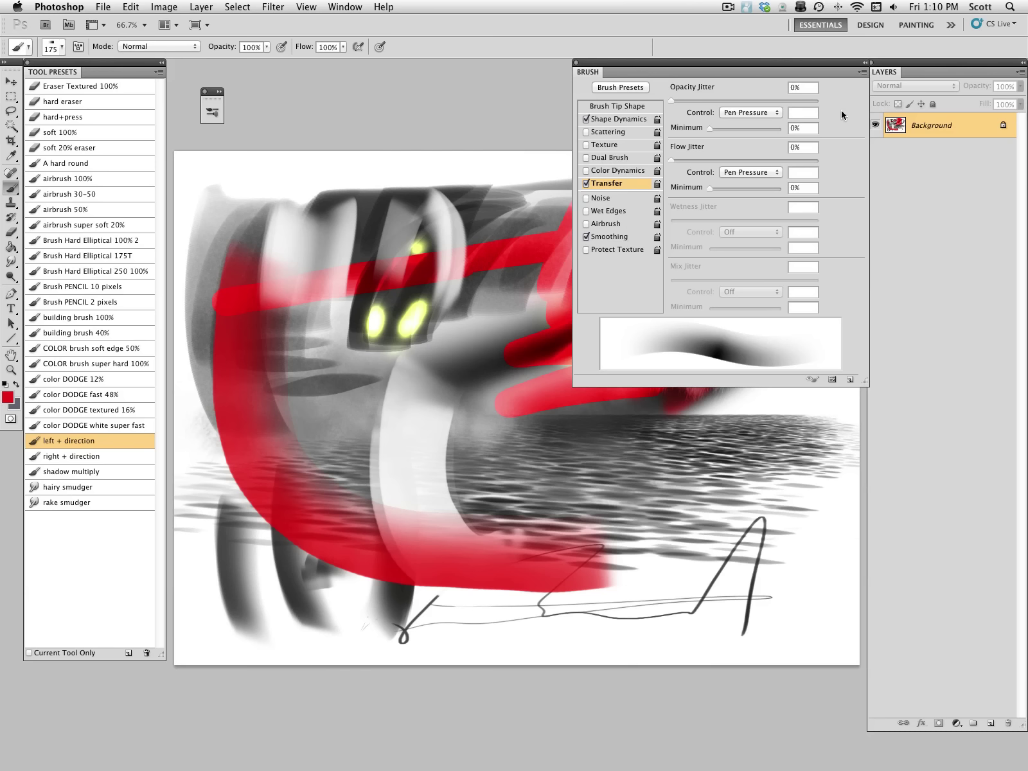
{"action": "left_click", "coordinate": [866, 63]}
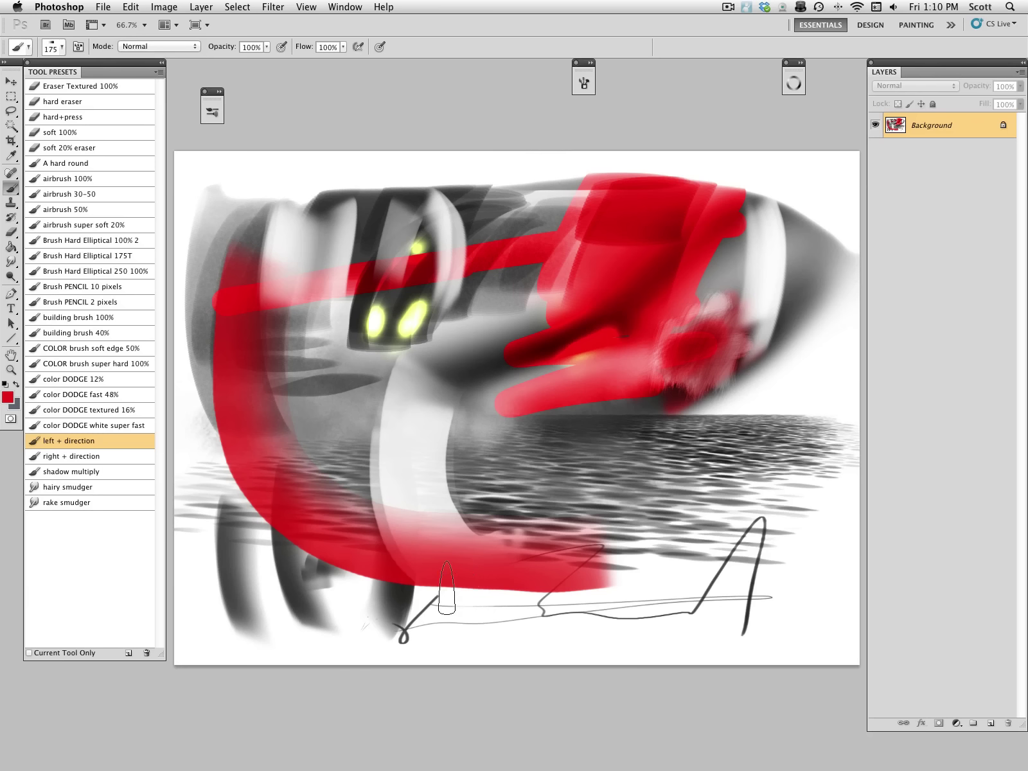
With the hairy smudger preset, smudge the inner edge of the red sweep and the outer edge of the white stroke.
{"action": "left_click", "coordinate": [116, 490]}
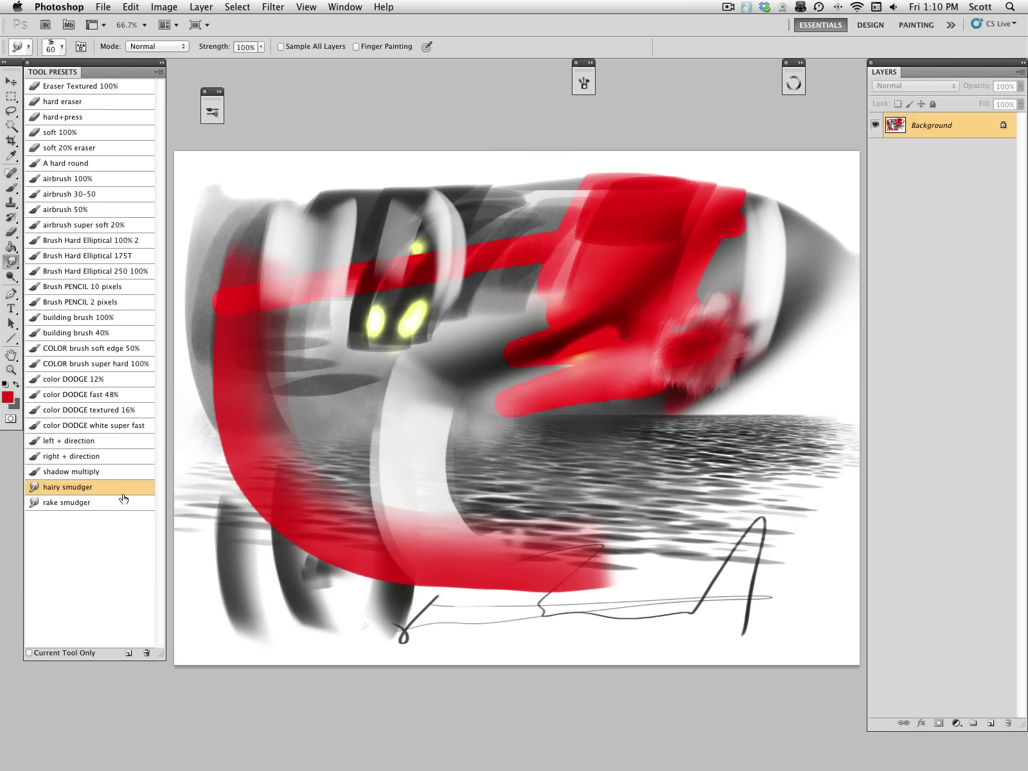
{"action": "left_click_drag", "start_coordinate": [275, 404], "coordinate": [293, 415]}
{"action": "mouse_move", "coordinate": [370, 444]}
{"action": "left_mouse_down"}
{"action": "mouse_move", "coordinate": [394, 436]}
{"action": "mouse_move", "coordinate": [390, 399]}
{"action": "left_mouse_up"}
With the rake smudger preset enlarged to 70, pull hair-like streaks from the white stroke's edge and the lower red band.
{"action": "left_click", "coordinate": [96, 503]}
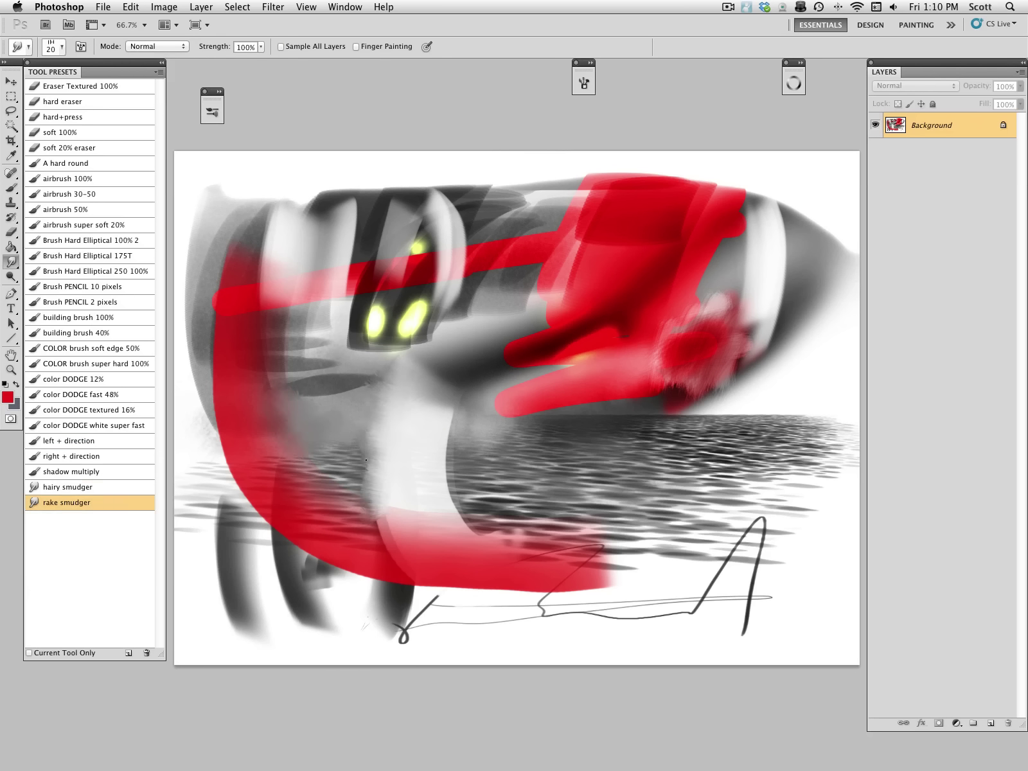
{"action": "mouse_move", "coordinate": [442, 503]}
{"action": "left_mouse_down"}
{"action": "mouse_move", "coordinate": [467, 498]}
{"action": "mouse_move", "coordinate": [469, 476]}
{"action": "mouse_move", "coordinate": [437, 421]}
{"action": "mouse_move", "coordinate": [466, 428]}
{"action": "mouse_move", "coordinate": [468, 399]}
{"action": "mouse_move", "coordinate": [452, 471]}
{"action": "mouse_move", "coordinate": [488, 439]}
{"action": "mouse_move", "coordinate": [486, 406]}
{"action": "mouse_move", "coordinate": [492, 434]}
{"action": "mouse_move", "coordinate": [531, 415]}
{"action": "left_mouse_up"}
{"action": "key", "text": "]"}
{"action": "key", "text": "]"}
{"action": "left_click_drag", "start_coordinate": [622, 417], "coordinate": [662, 402]}
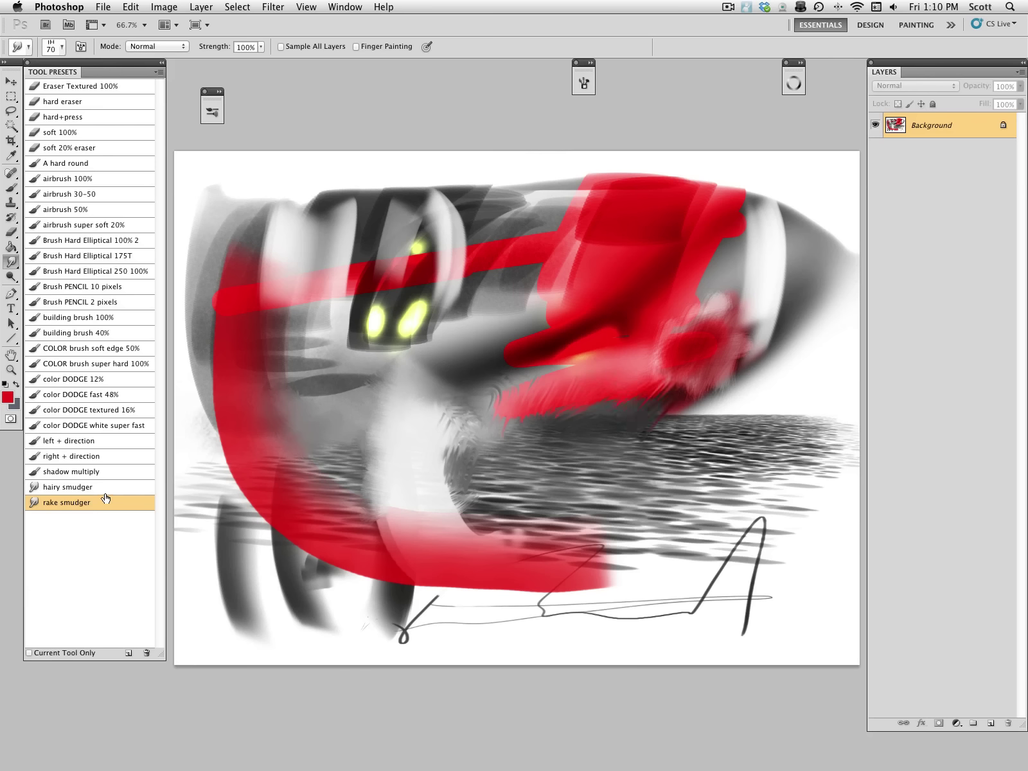
With the shadow multiply preset and a sampled dark grey, shade the vehicle's underside and the water just below it.
{"action": "left_click", "coordinate": [108, 473]}
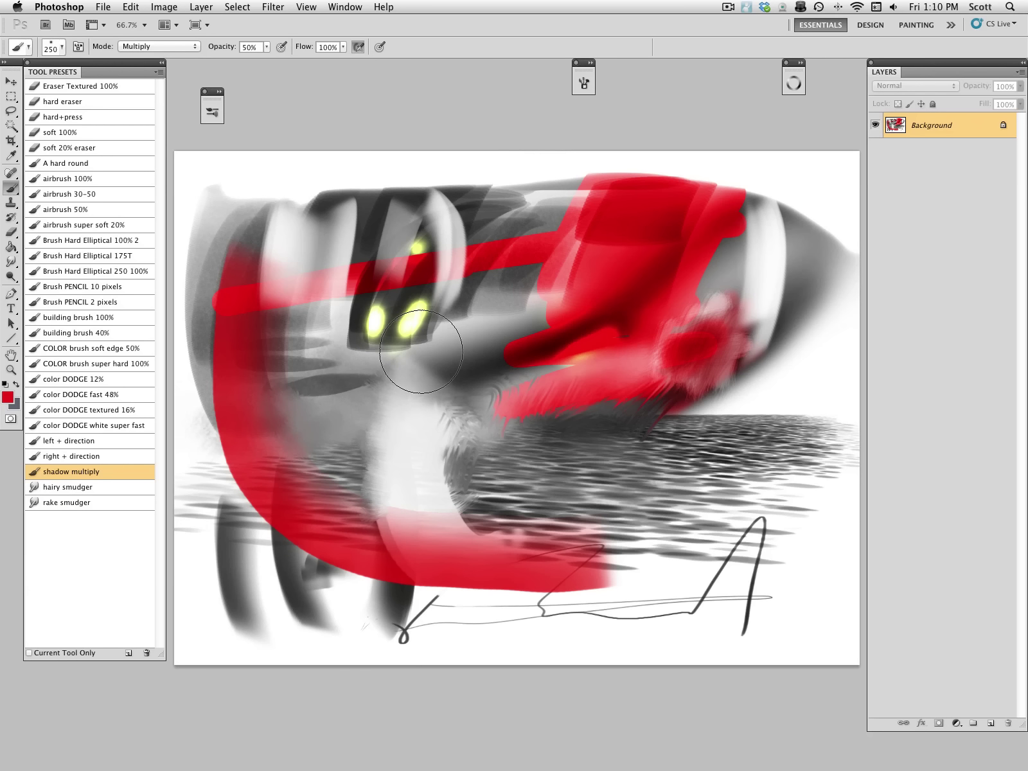
{"action": "left_click", "coordinate": [398, 218], "text": "alt"}
{"action": "left_click", "coordinate": [195, 49]}
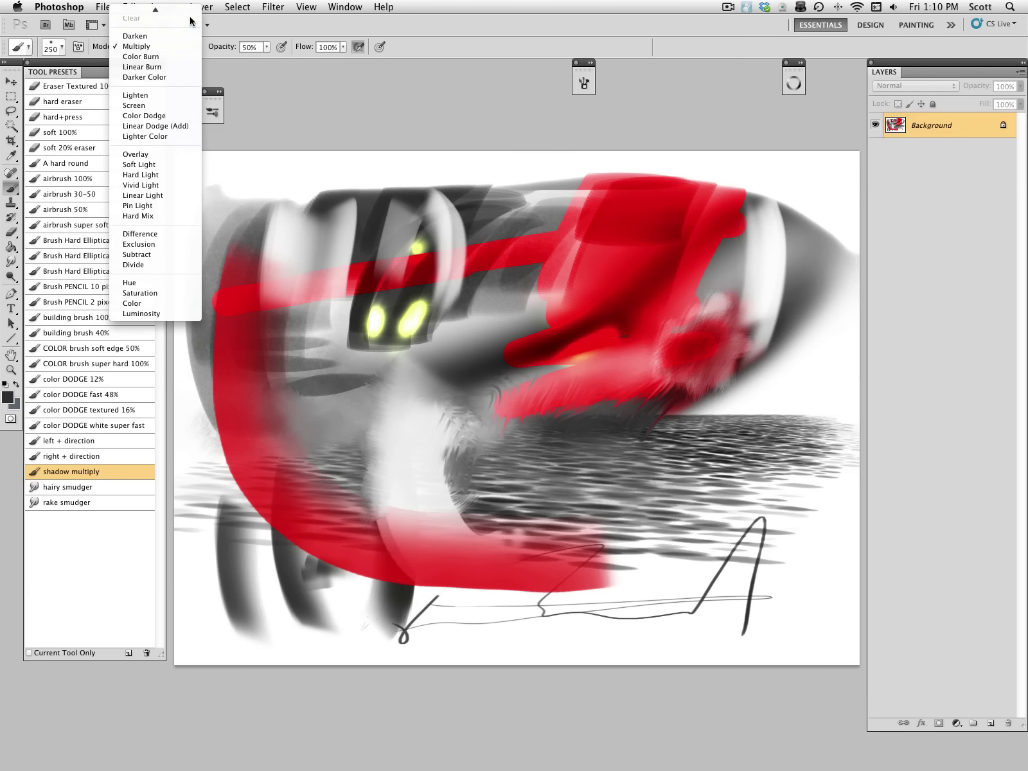
{"action": "left_click", "coordinate": [295, 93]}
{"action": "mouse_move", "coordinate": [792, 328]}
{"action": "left_mouse_down"}
{"action": "mouse_move", "coordinate": [724, 372]}
{"action": "mouse_move", "coordinate": [482, 422]}
{"action": "mouse_move", "coordinate": [787, 344]}
{"action": "mouse_move", "coordinate": [727, 363]}
{"action": "mouse_move", "coordinate": [488, 409]}
{"action": "mouse_move", "coordinate": [570, 399]}
{"action": "mouse_move", "coordinate": [798, 326]}
{"action": "mouse_move", "coordinate": [669, 376]}
{"action": "mouse_move", "coordinate": [429, 419]}
{"action": "mouse_move", "coordinate": [499, 418]}
{"action": "mouse_move", "coordinate": [737, 366]}
{"action": "mouse_move", "coordinate": [788, 343]}
{"action": "mouse_move", "coordinate": [701, 376]}
{"action": "mouse_move", "coordinate": [485, 423]}
{"action": "mouse_move", "coordinate": [401, 429]}
{"action": "mouse_move", "coordinate": [591, 421]}
{"action": "mouse_move", "coordinate": [821, 382]}
{"action": "mouse_move", "coordinate": [676, 423]}
{"action": "mouse_move", "coordinate": [486, 442]}
{"action": "mouse_move", "coordinate": [740, 422]}
{"action": "mouse_move", "coordinate": [635, 427]}
{"action": "left_mouse_up"}
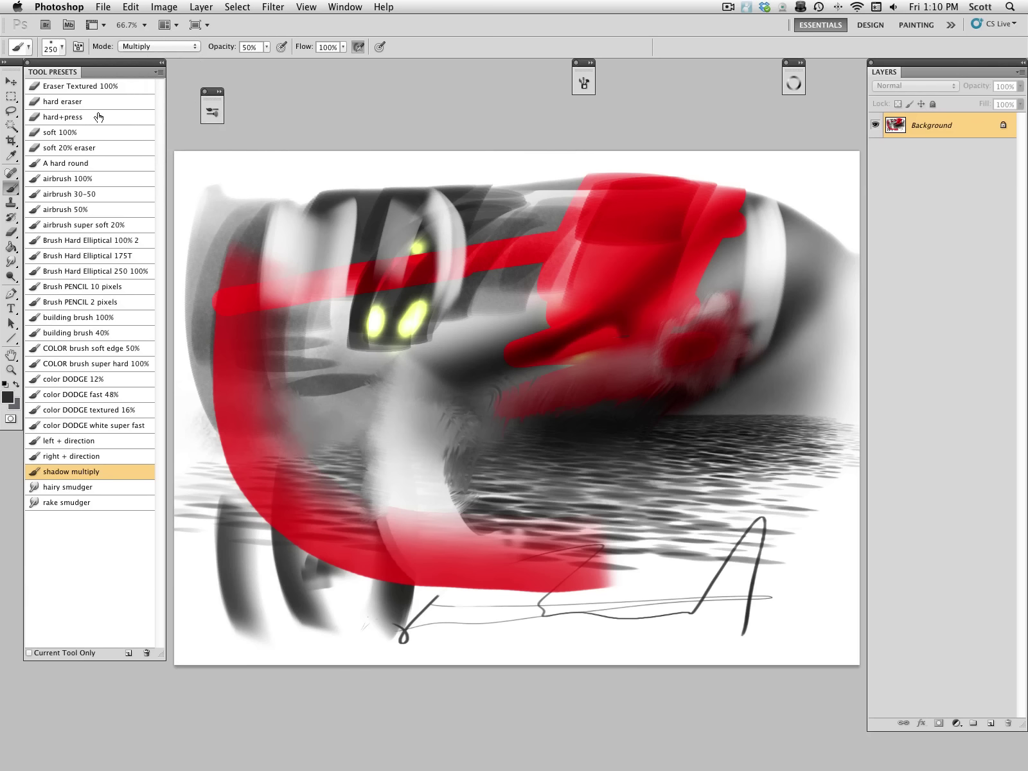
Choose the airbrush 50% preset and look over the management options for tool presets and brush presets.
{"action": "left_click", "coordinate": [82, 209]}
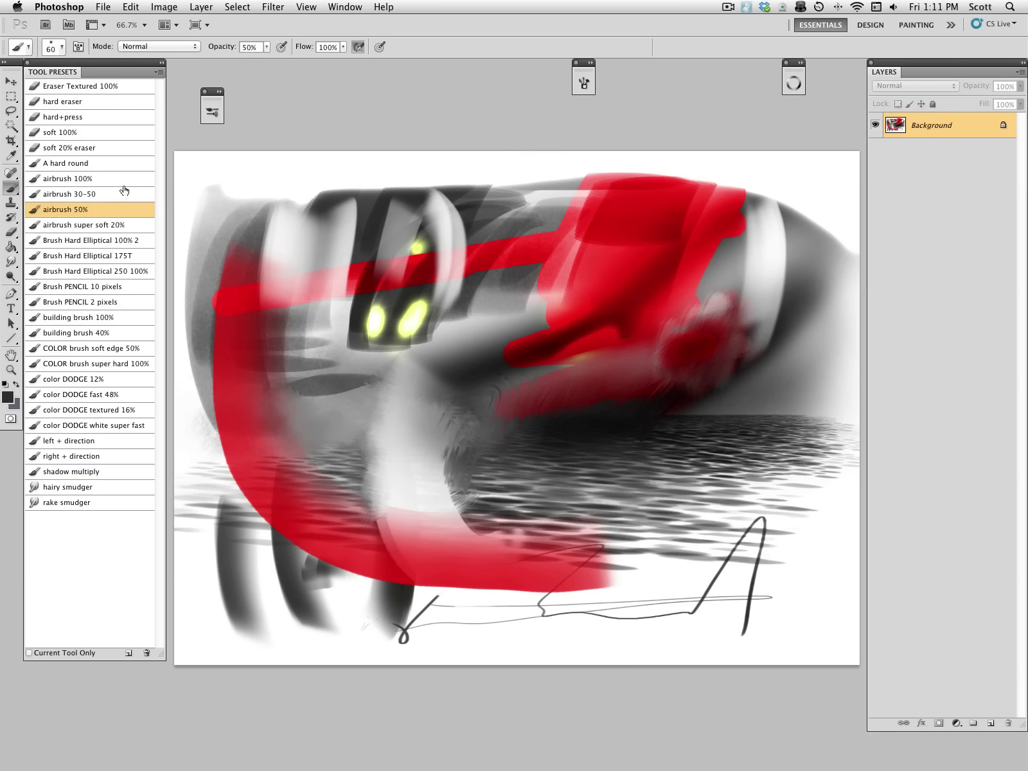
{"action": "left_click", "coordinate": [159, 72]}
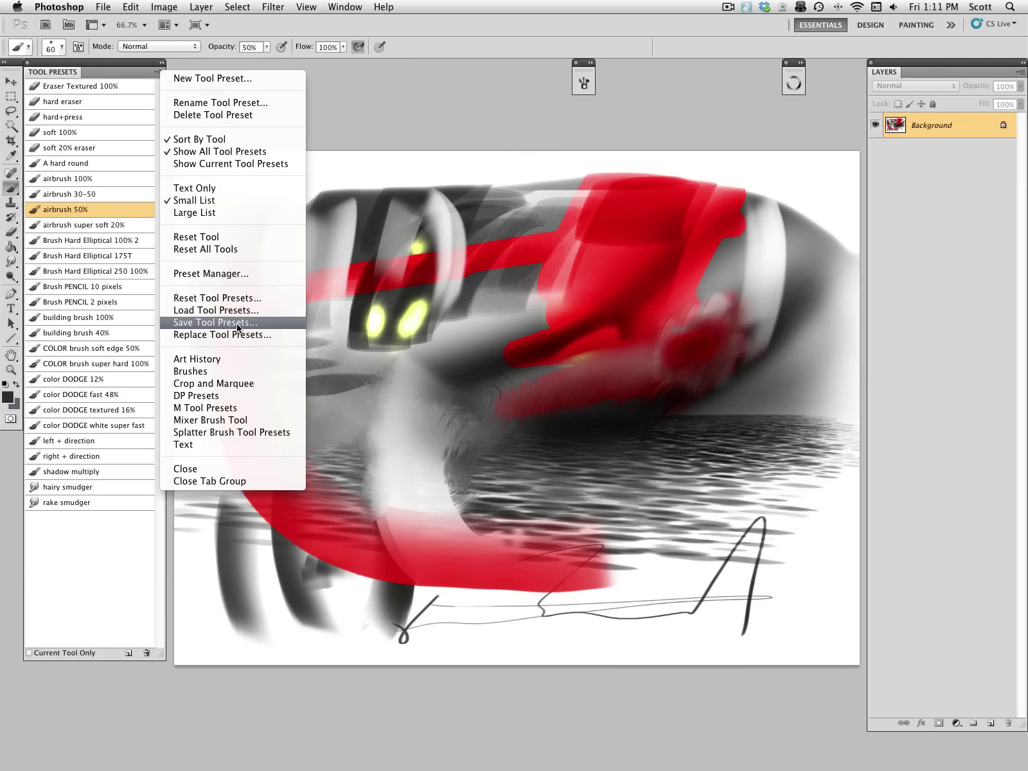
{"action": "left_click", "coordinate": [481, 98]}
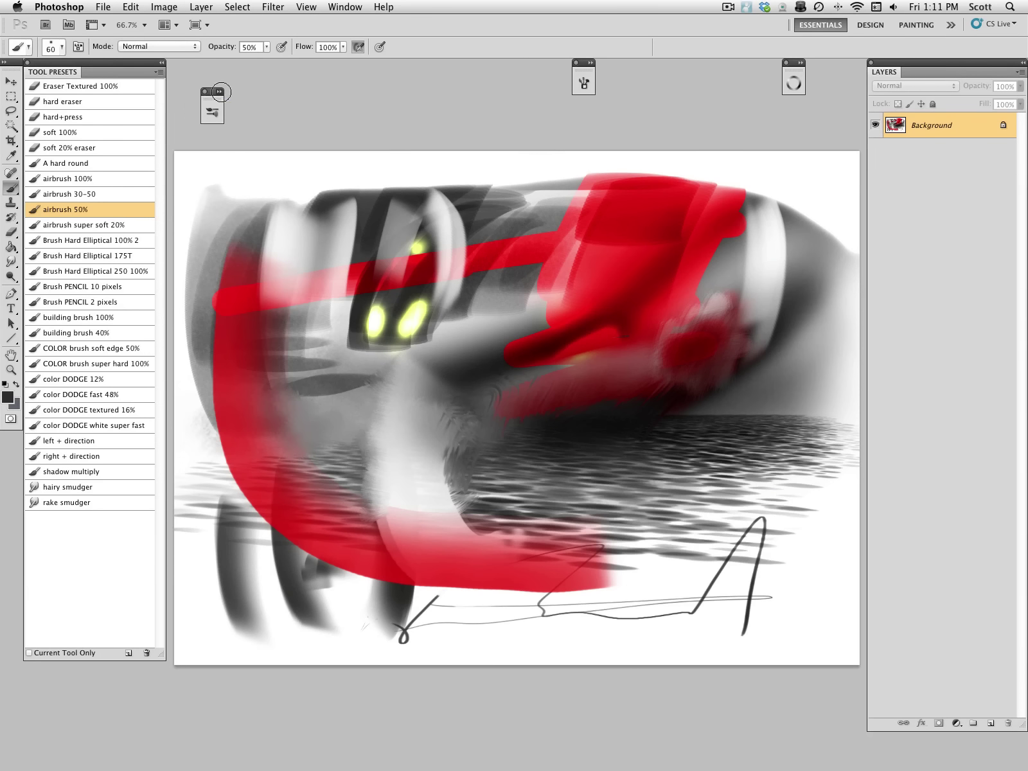
{"action": "left_click", "coordinate": [220, 92]}
{"action": "left_click", "coordinate": [382, 103]}
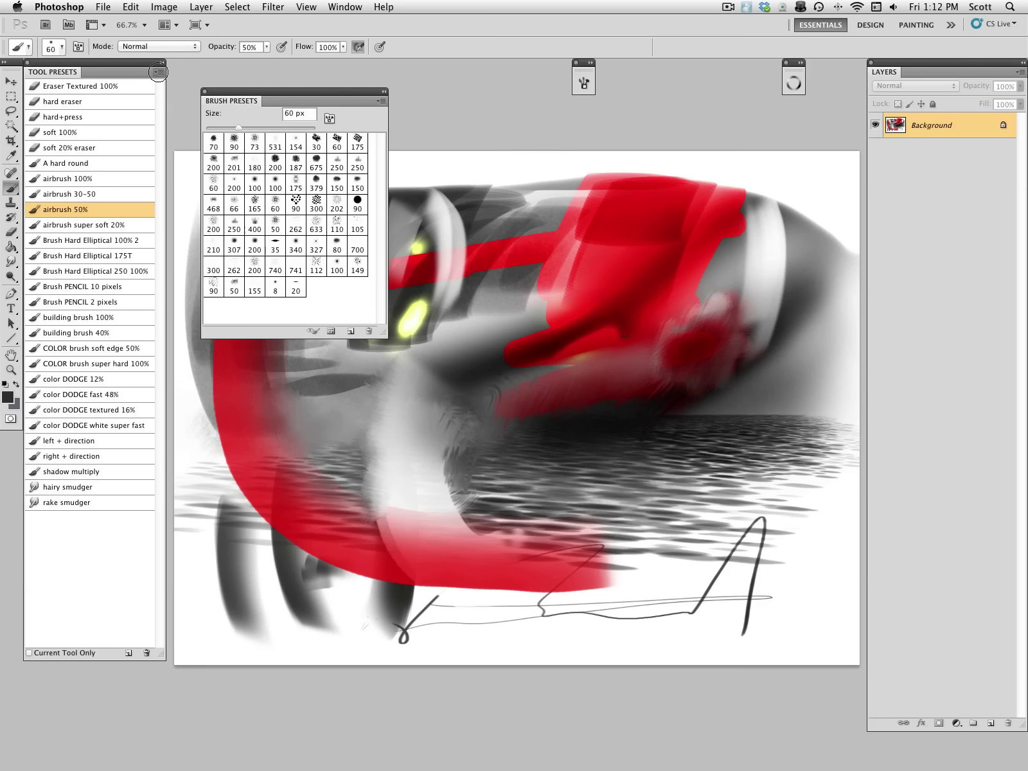
Delete the color DODGE textured 16% tool preset in the Preset Manager.
{"action": "left_click", "coordinate": [158, 72]}
{"action": "left_click", "coordinate": [206, 273]}
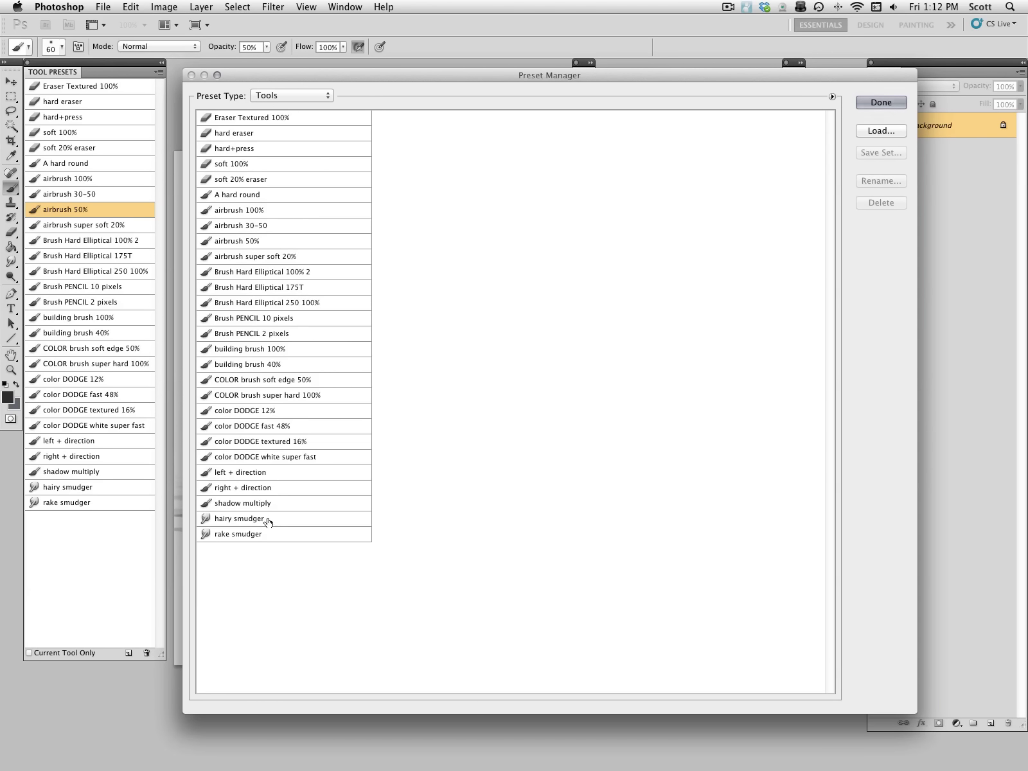
{"action": "left_click", "coordinate": [295, 441]}
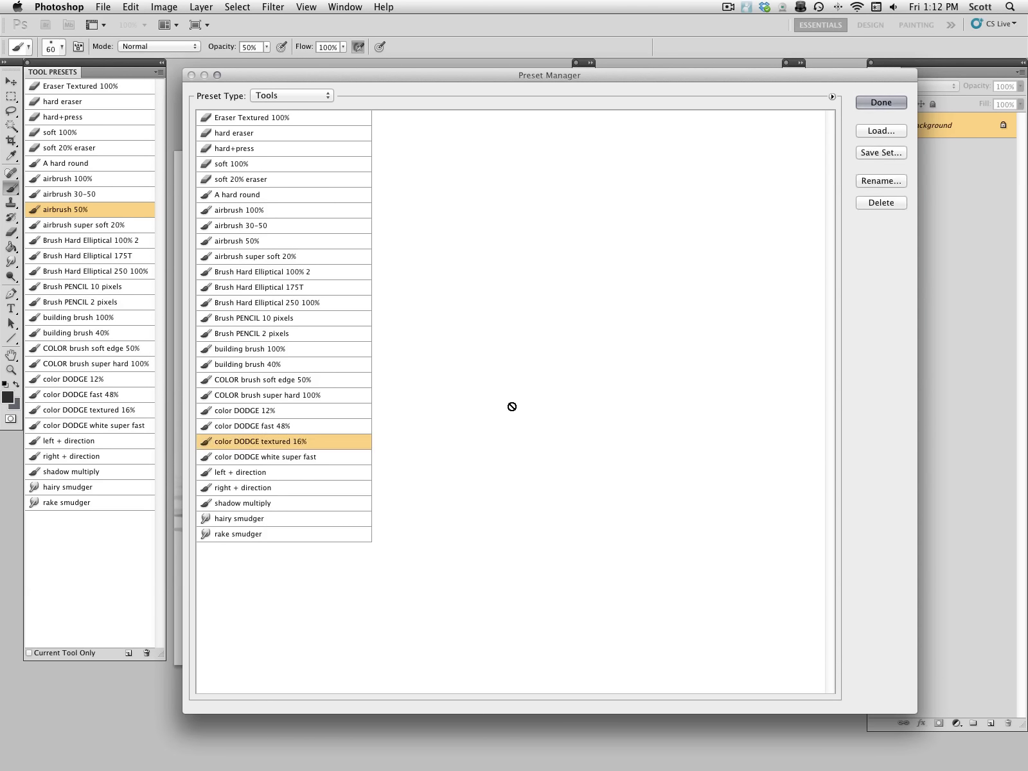
{"action": "left_click", "coordinate": [875, 202]}
{"action": "left_click", "coordinate": [881, 103]}
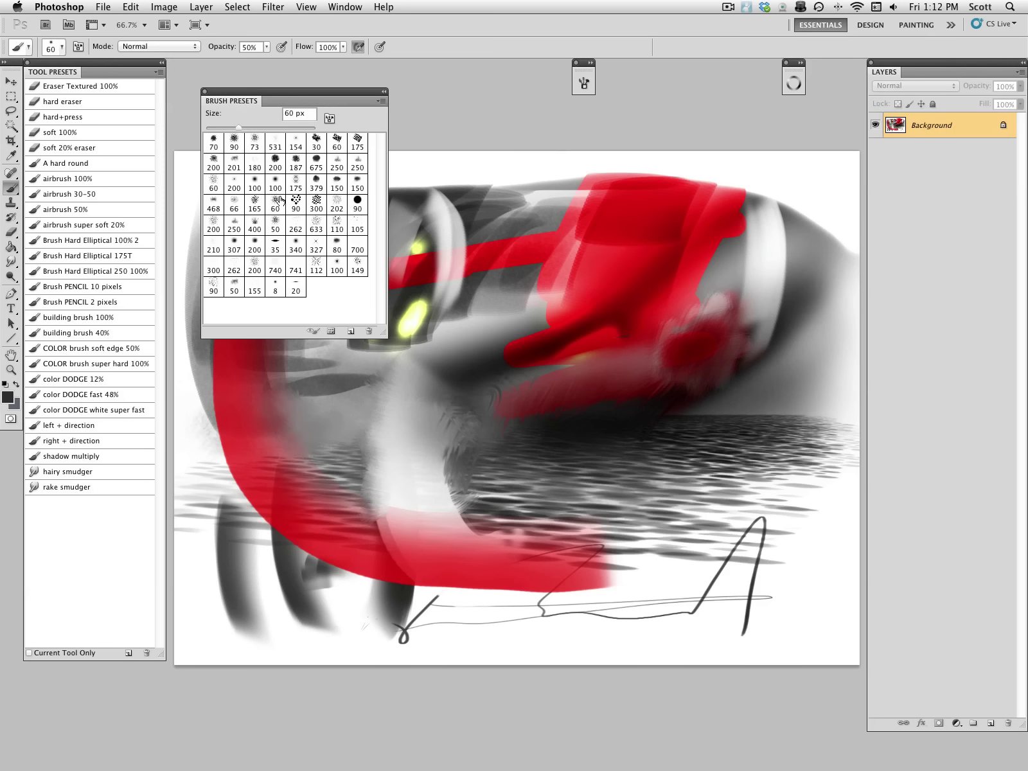
Open the Preset Manager for brushes and delete the 327 px brush.
{"action": "left_click", "coordinate": [381, 101]}
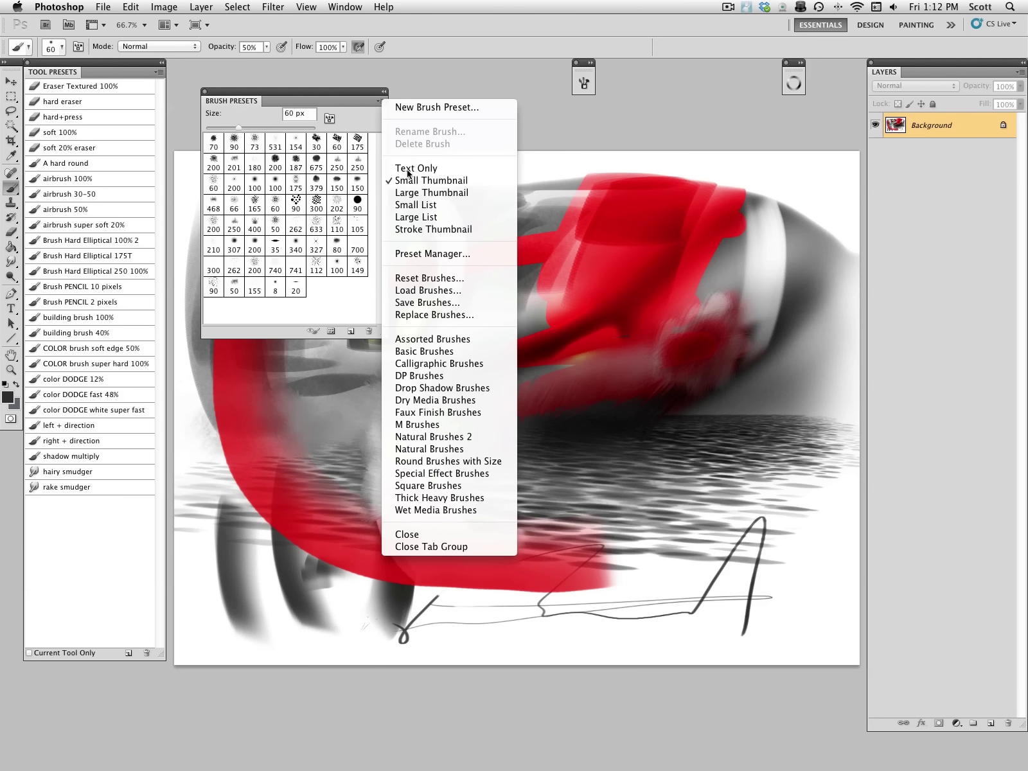
{"action": "left_click", "coordinate": [407, 255]}
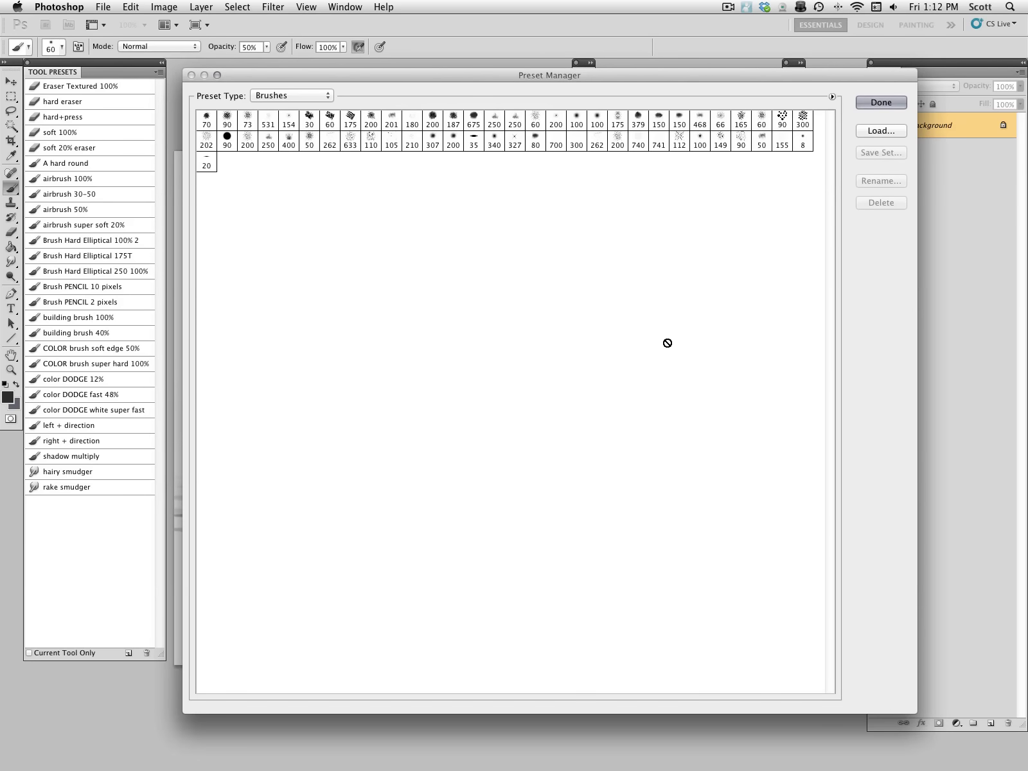
{"action": "left_click", "coordinate": [515, 140]}
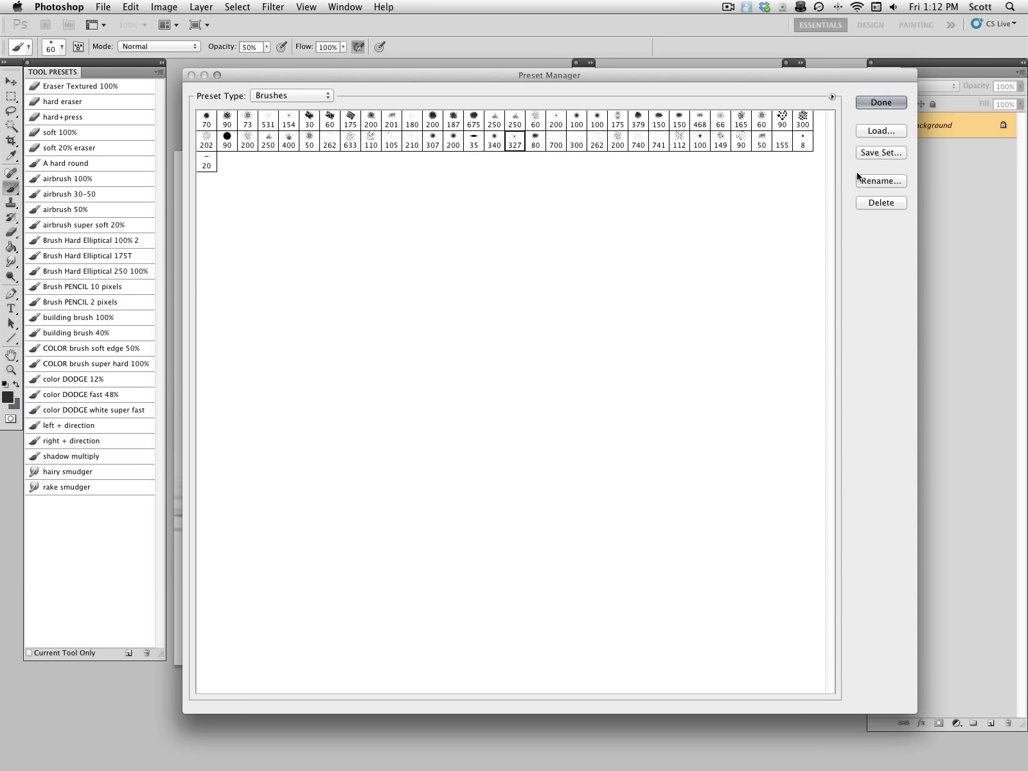
{"action": "left_click", "coordinate": [880, 203]}
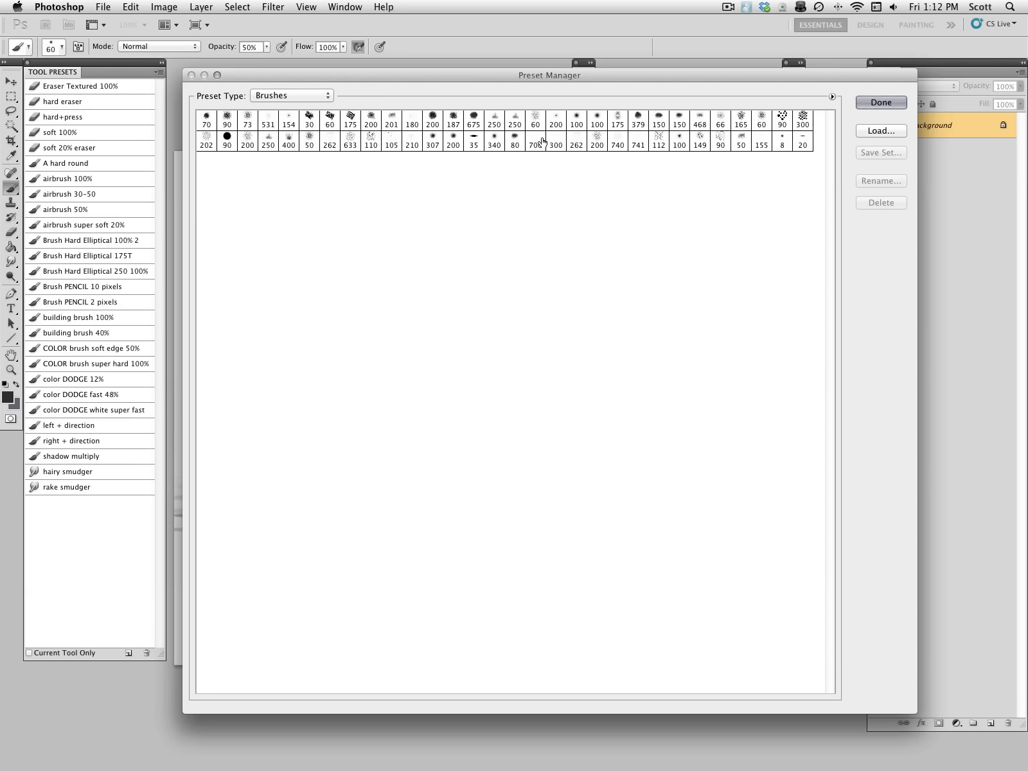
Move a 200 px brush from the second row to between the 60 and 175 px brushes, and collapse the brush presets.
{"action": "mouse_move", "coordinate": [580, 145]}
{"action": "left_mouse_down"}
{"action": "mouse_move", "coordinate": [588, 138]}
{"action": "mouse_move", "coordinate": [564, 152]}
{"action": "mouse_move", "coordinate": [363, 138]}
{"action": "mouse_move", "coordinate": [359, 121]}
{"action": "left_mouse_up"}
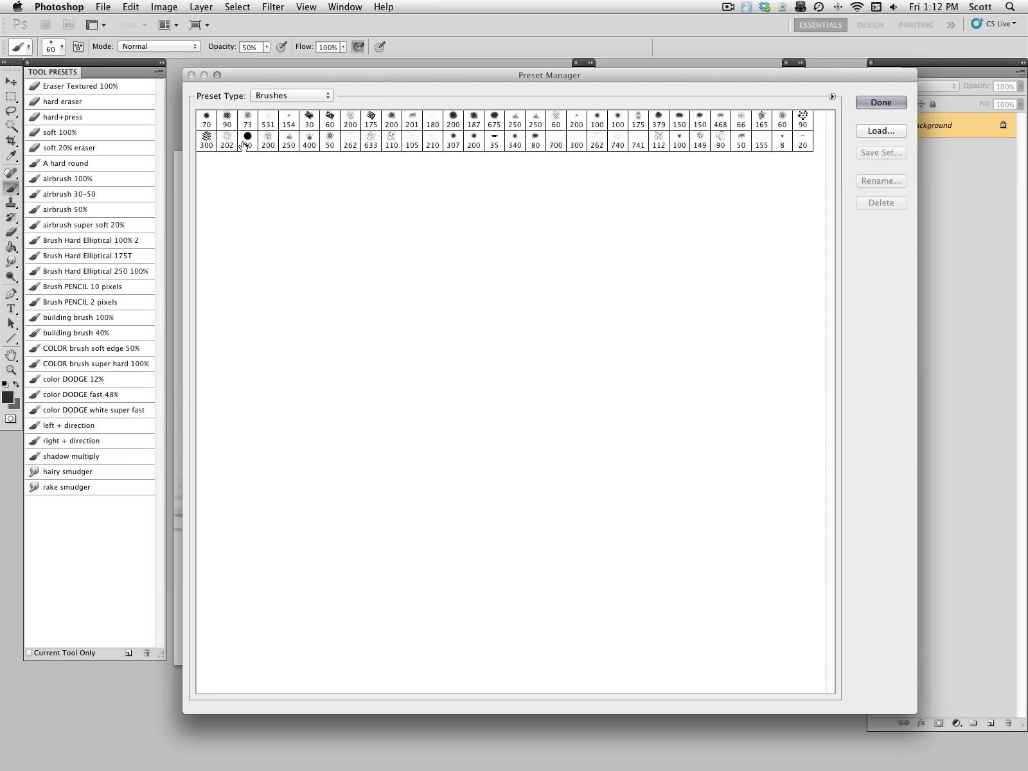
{"action": "left_click", "coordinate": [880, 103]}
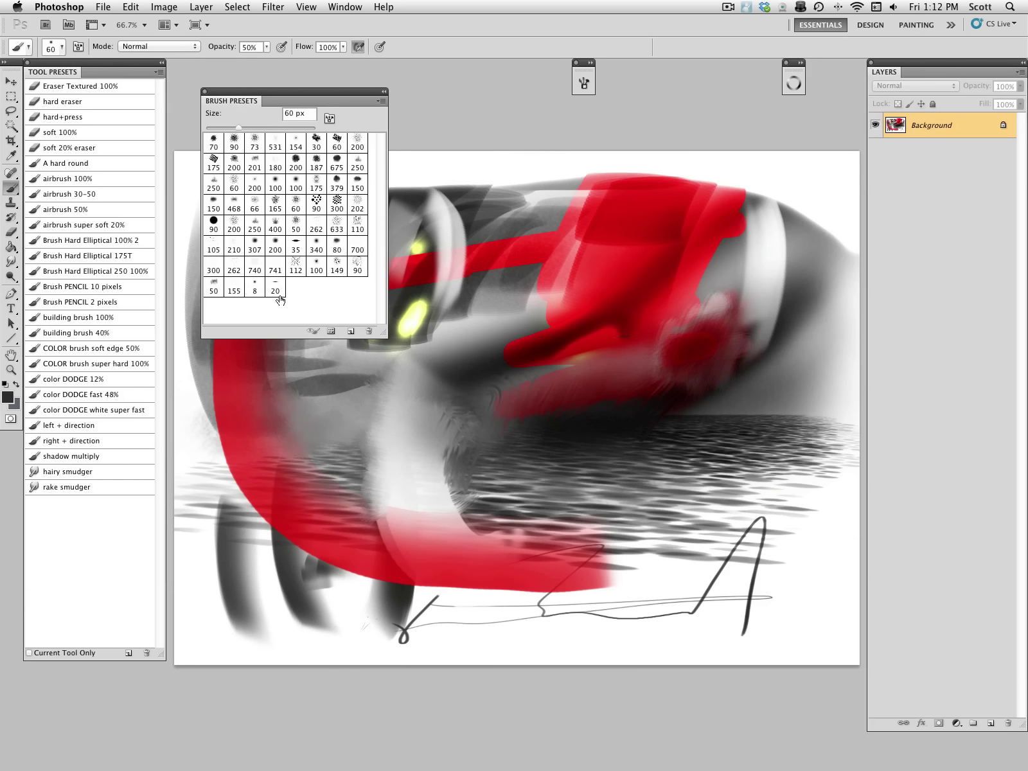
{"action": "left_click", "coordinate": [384, 92]}
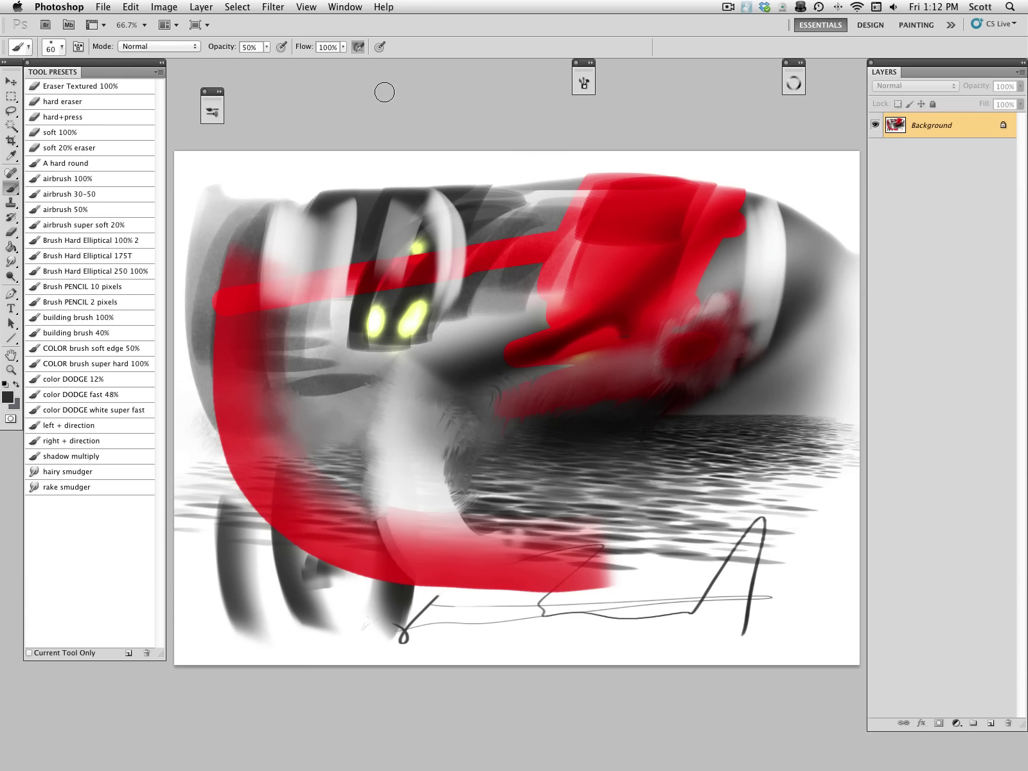